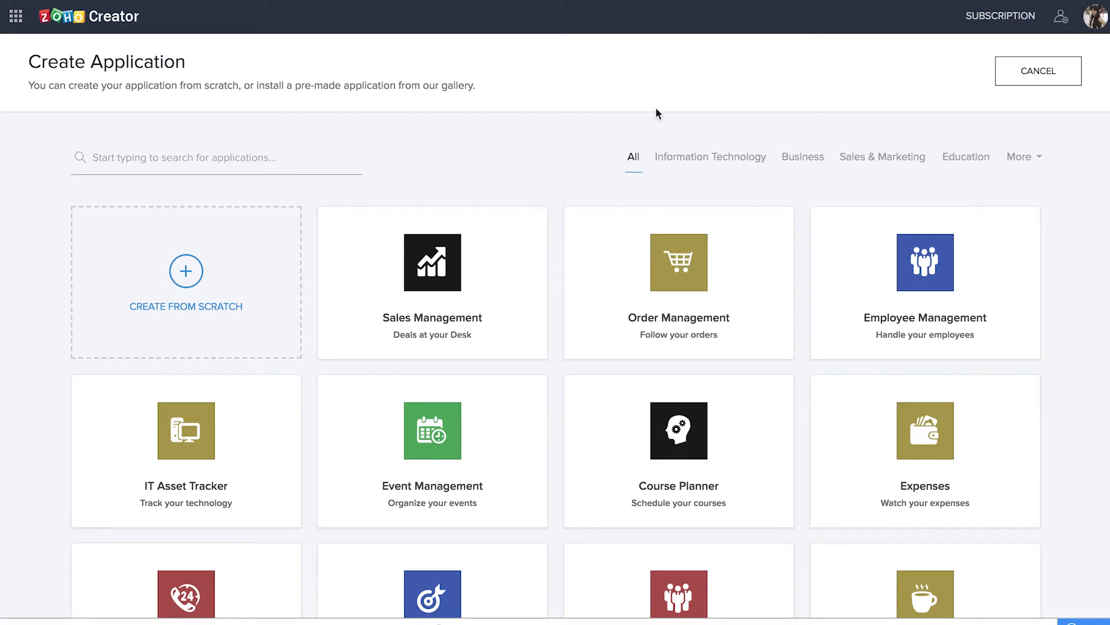
# Browse the application gallery, and create an application from scratch named Fleet Hub 2018
pyautogui.scroll(-10, 1068, 390)
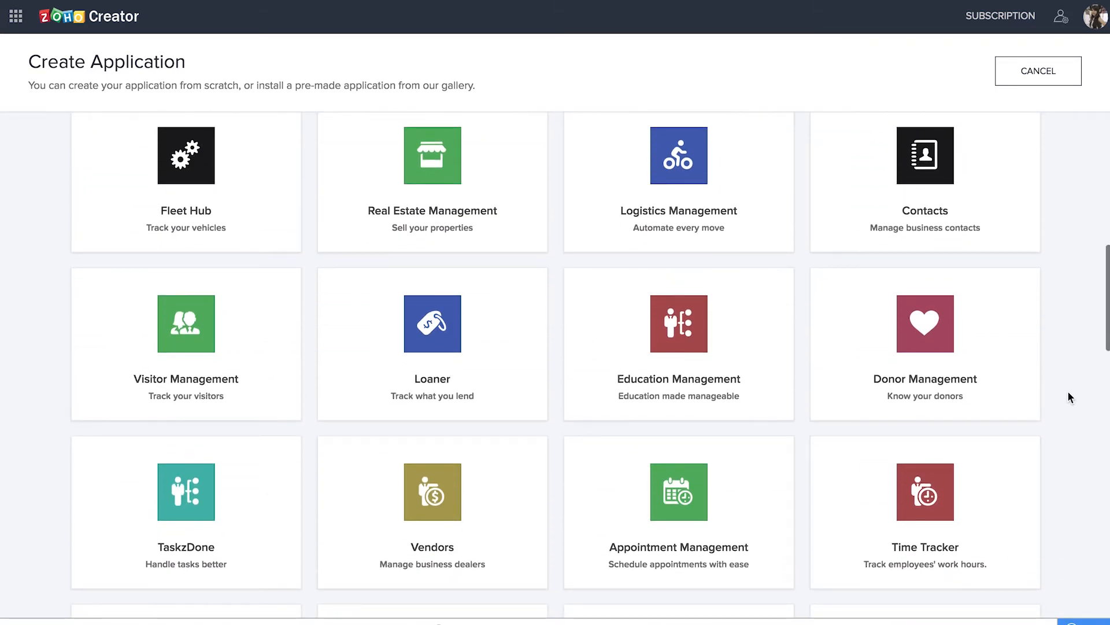
pyautogui.scroll(1, 1068, 393)
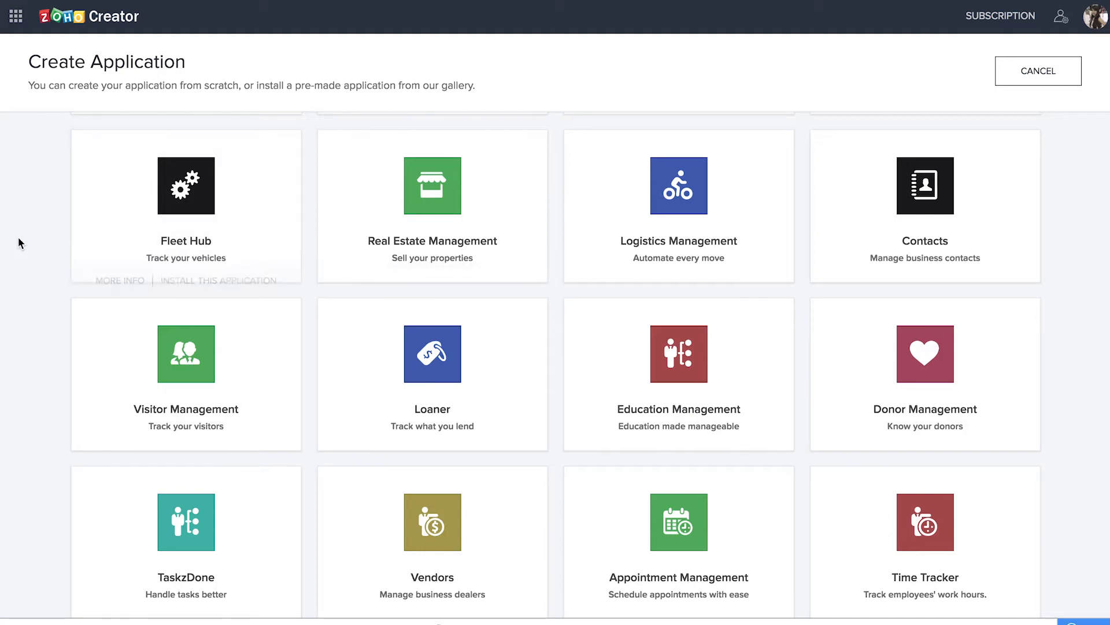
pyautogui.scroll(10, 190, 243)
pyautogui.click(187, 254)
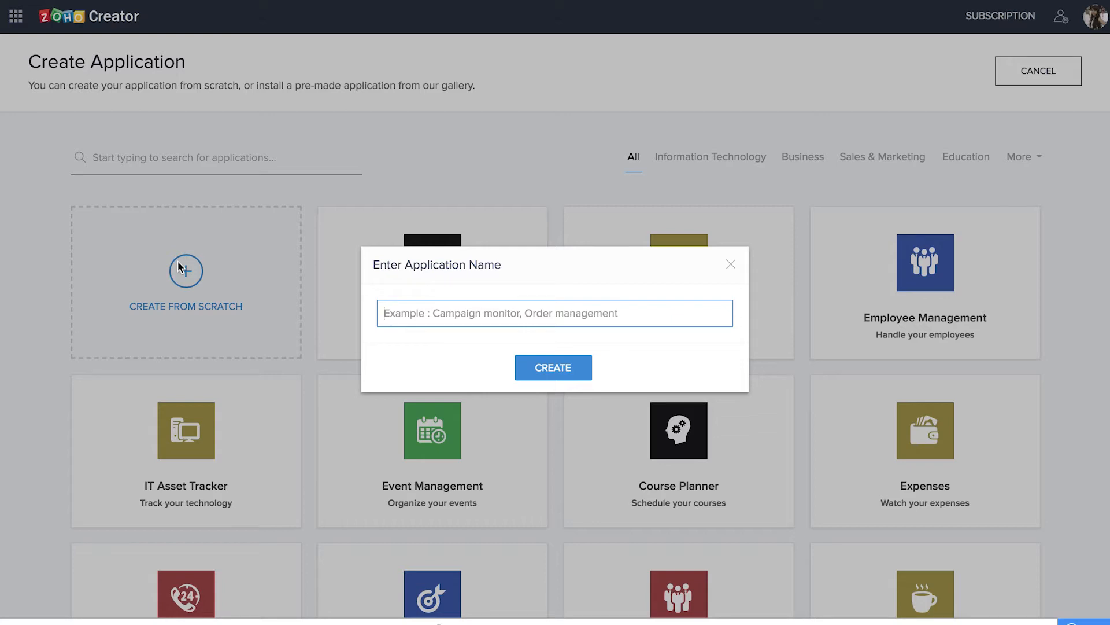
pyautogui.write('Fleet Hub 2018')
pyautogui.press('Return')
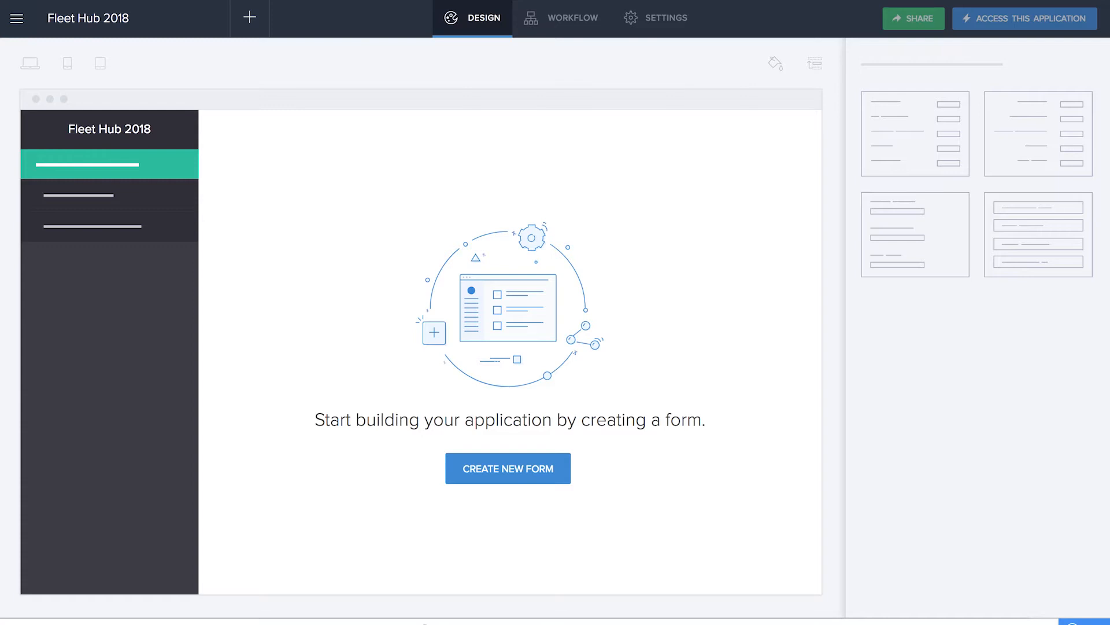
# Create a blank form named Add Driver as the application's first form
pyautogui.click(529, 477)
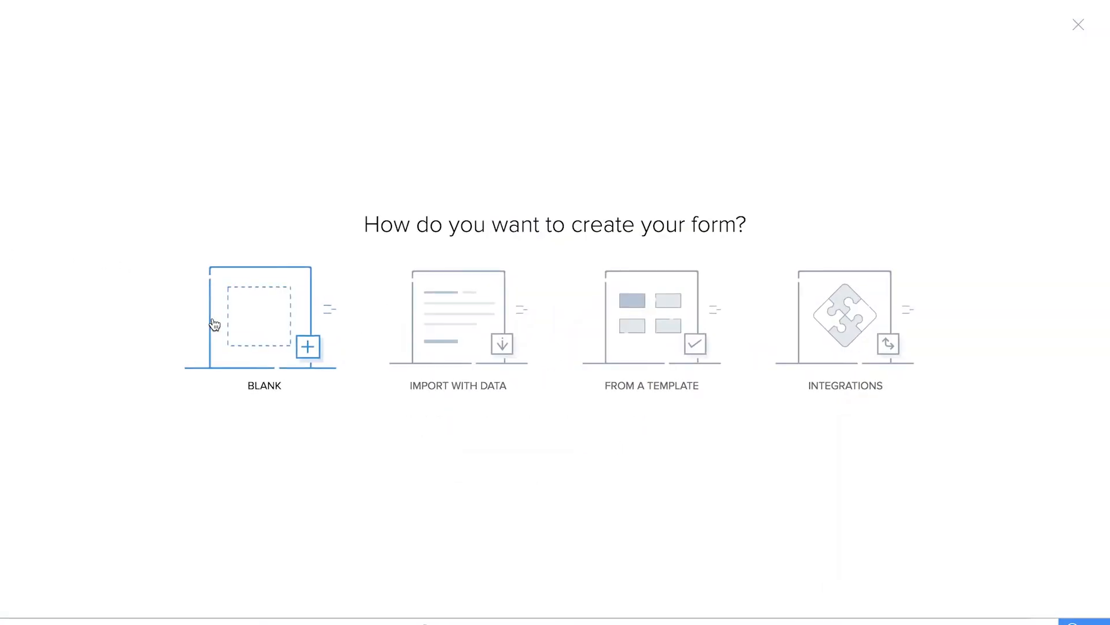
pyautogui.click(257, 327)
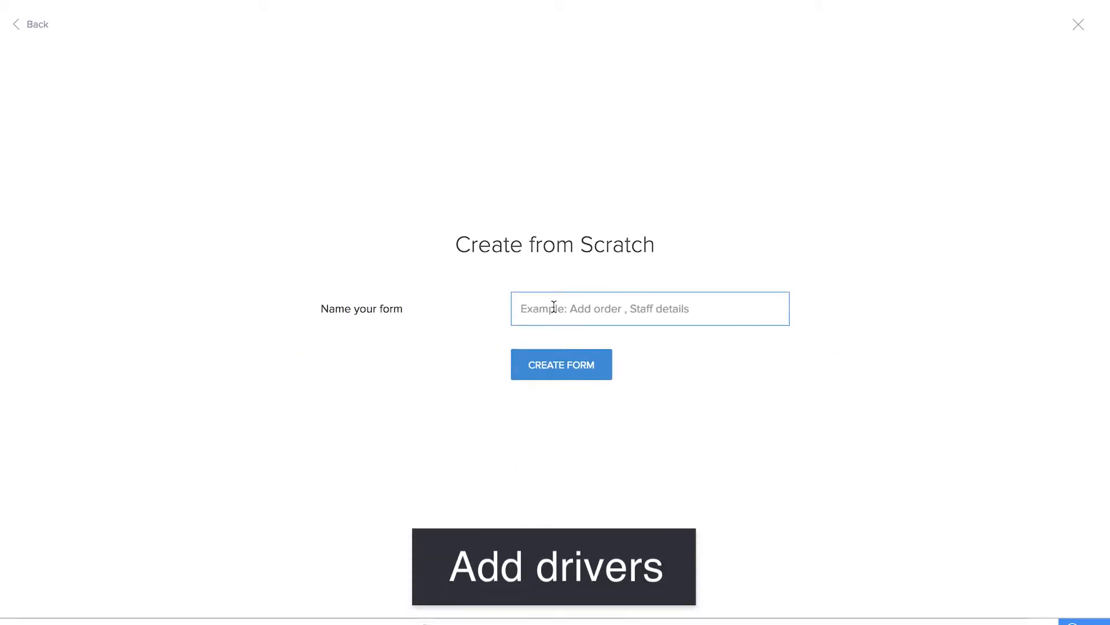
pyautogui.write('Add Driver')
pyautogui.click(534, 365)
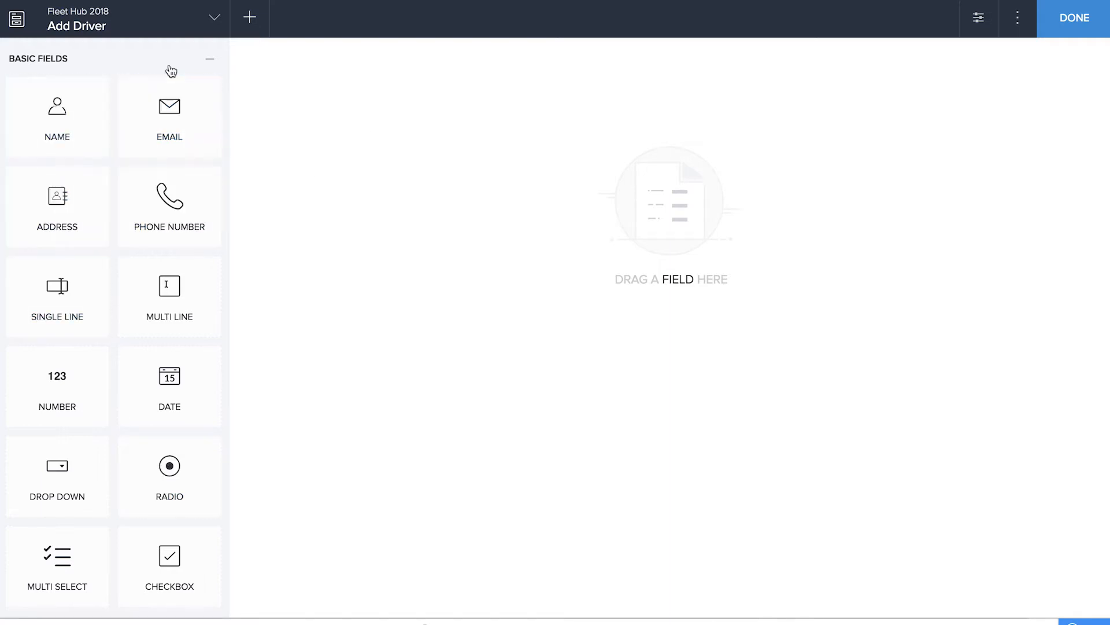
# Add Name, Email and Phone Number fields to the Add Driver form and finish editing it
pyautogui.moveTo(82, 124); pyautogui.dragTo(440, 205)
pyautogui.moveTo(170, 116); pyautogui.dragTo(384, 190)
pyautogui.moveTo(170, 206); pyautogui.dragTo(413, 260)
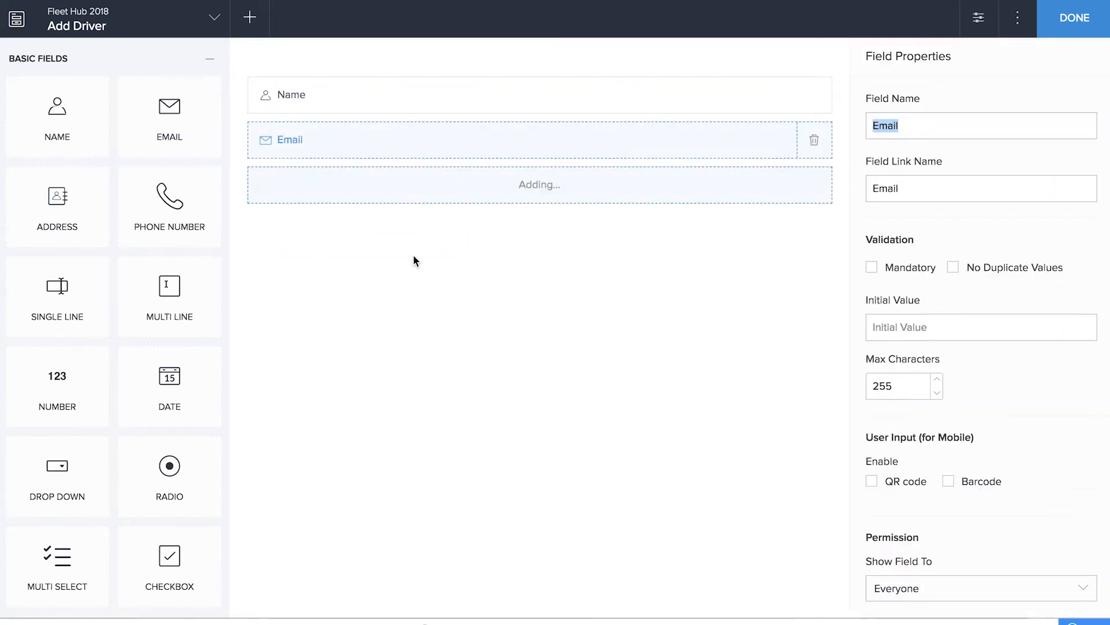
pyautogui.click(1085, 28)
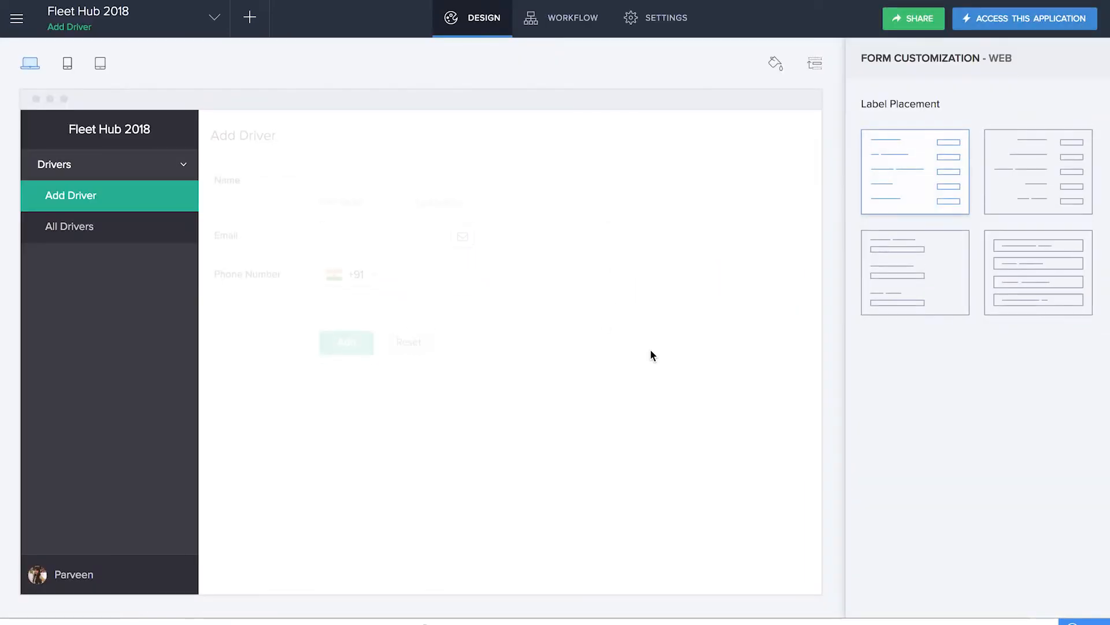
# Open the live application in a new tab, submit a driver record with full name, e-mail and phone number, and view All Drivers
pyautogui.rightClick(993, 24)
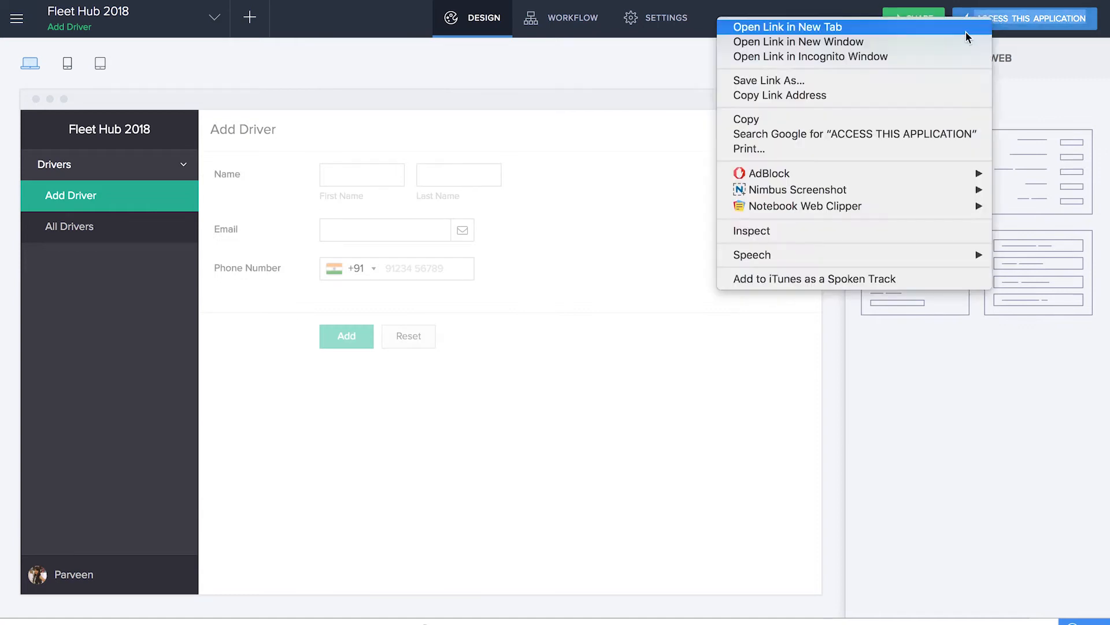
pyautogui.click(967, 30)
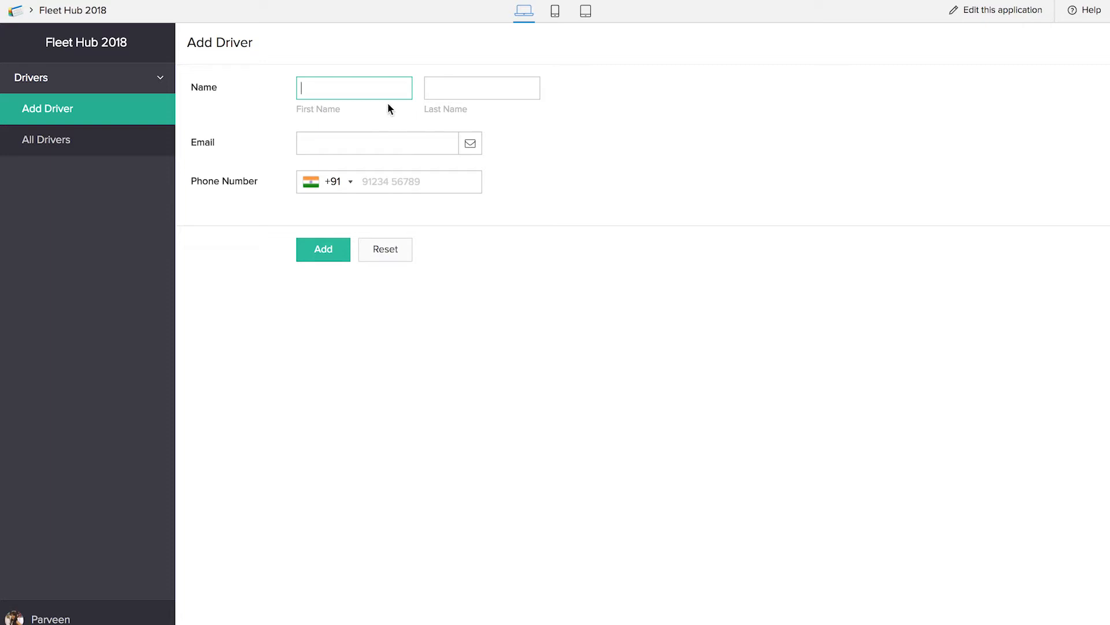
pyautogui.press('Tab')
pyautogui.press('Tab')
pyautogui.press('Tab')
pyautogui.click(324, 253)
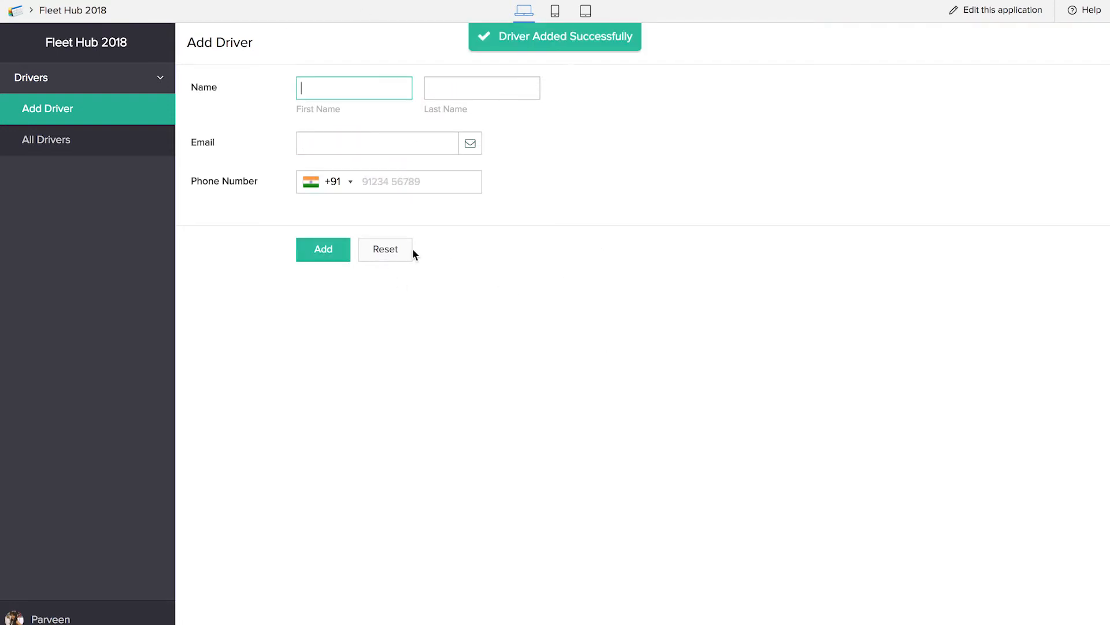
pyautogui.click(70, 142)
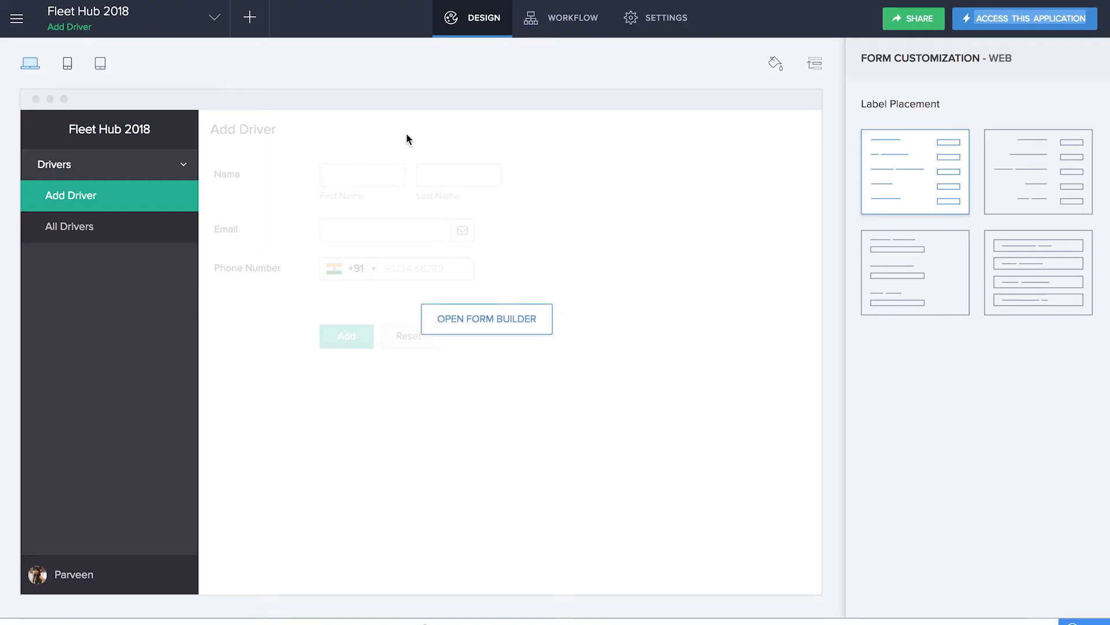
# Create another blank form in the application and name it Add Vehicle
pyautogui.click(262, 26)
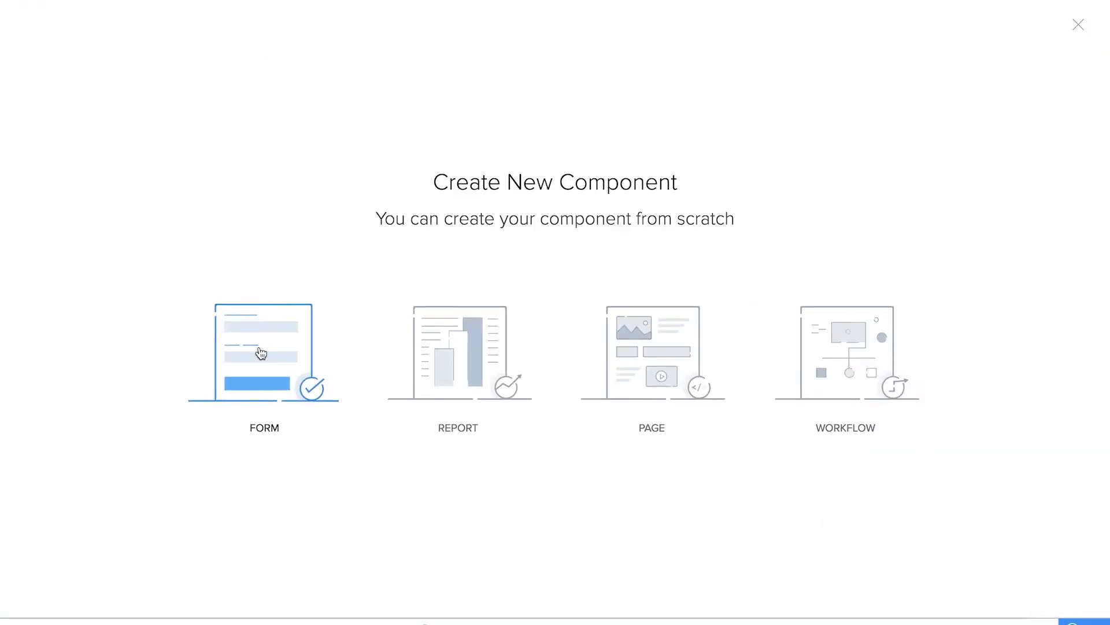
pyautogui.click(260, 354)
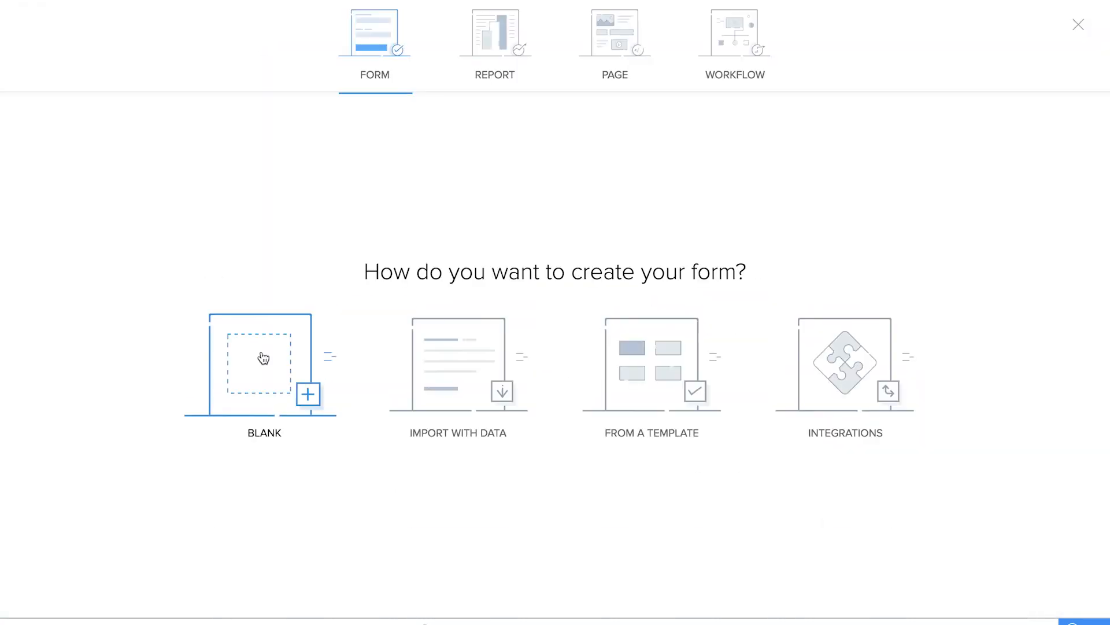
pyautogui.click(263, 359)
pyautogui.write('Add Vehicle')
pyautogui.click(576, 370)
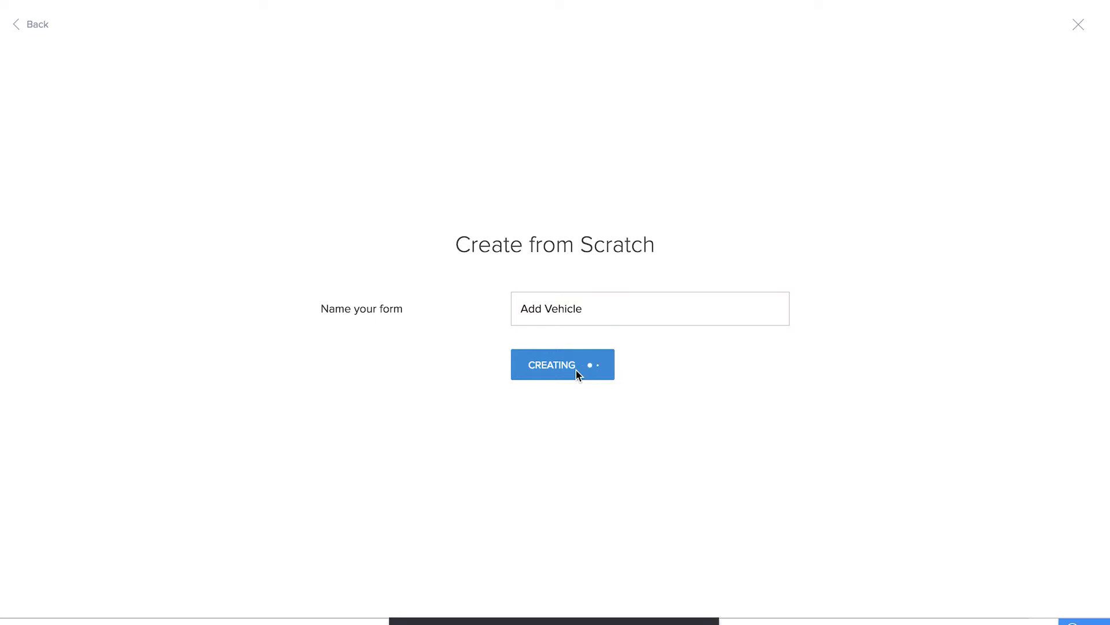
# Add a single-line field named Vehicle Name to the Add Vehicle form
pyautogui.moveTo(59, 274); pyautogui.dragTo(429, 273)
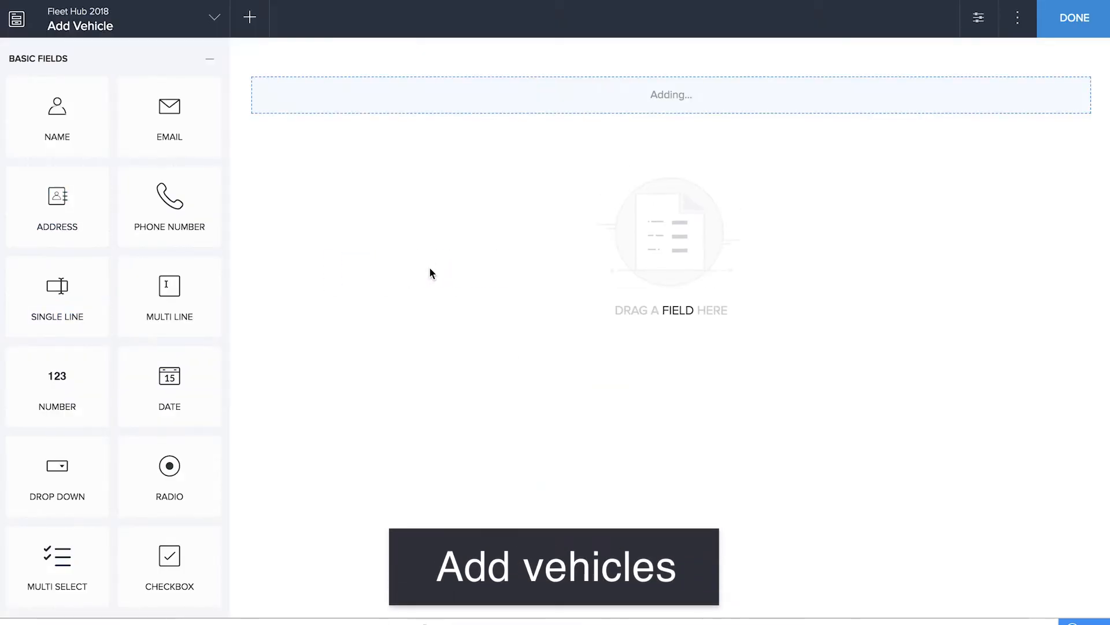
pyautogui.write('Vehicle Name')
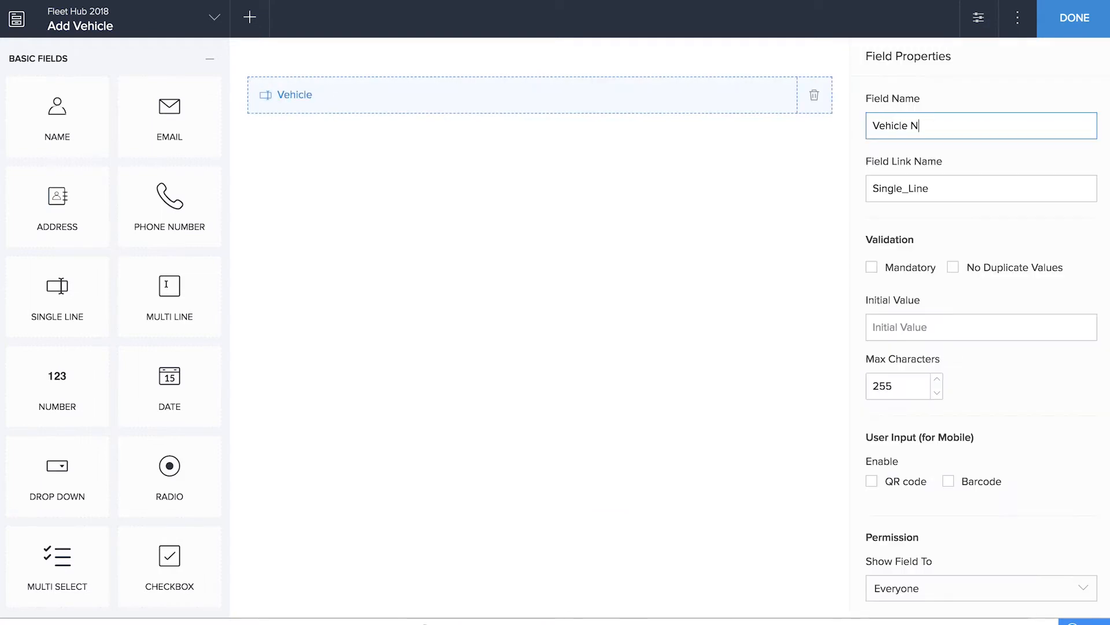
pyautogui.click(415, 426)
# Add two single-line fields named Make and Model and License Plate No. below Vehicle Name
pyautogui.moveTo(79, 262); pyautogui.dragTo(476, 288)
pyautogui.write('Make and Model')
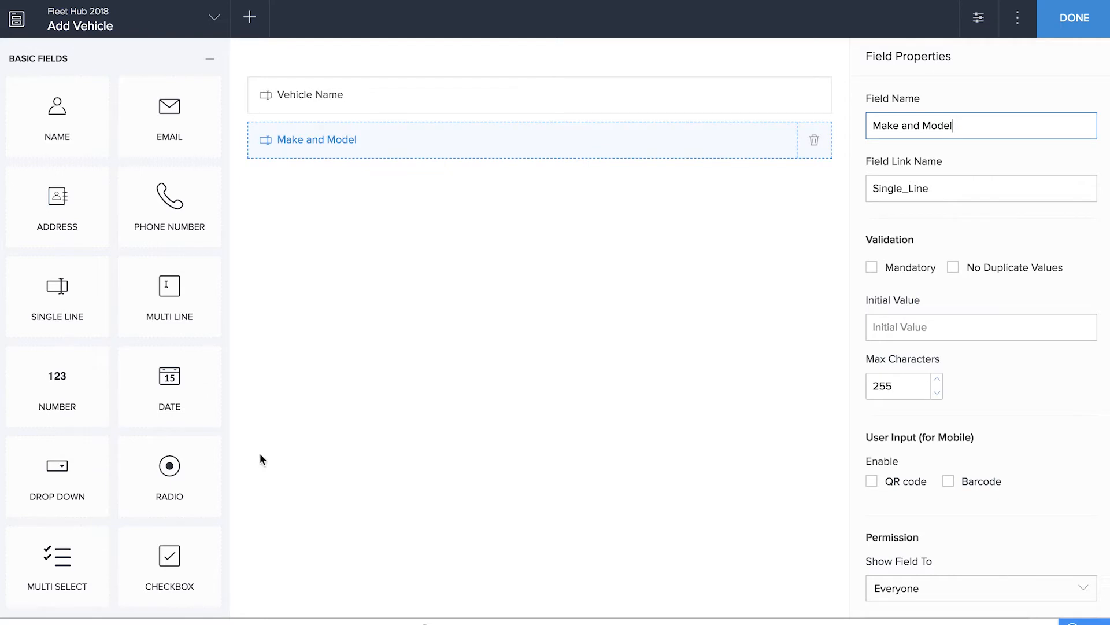
pyautogui.moveTo(29, 293); pyautogui.dragTo(439, 315)
pyautogui.write('License Plate No.')
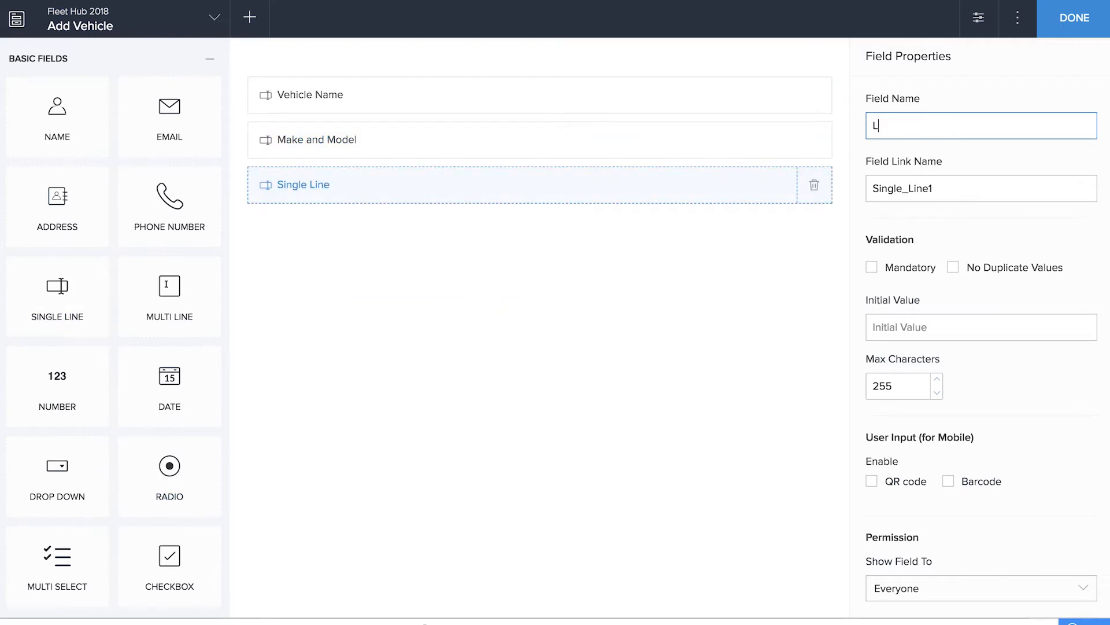
# Add a single-line field named Color below License Plate No
pyautogui.moveTo(49, 322); pyautogui.dragTo(454, 320)
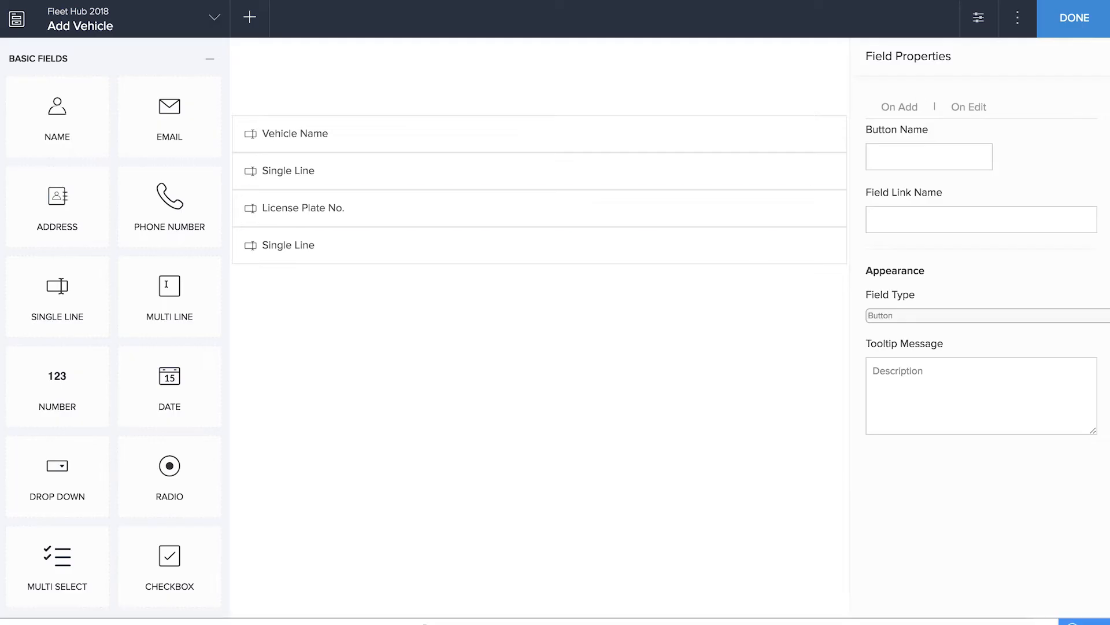
pyautogui.click(1046, 35)
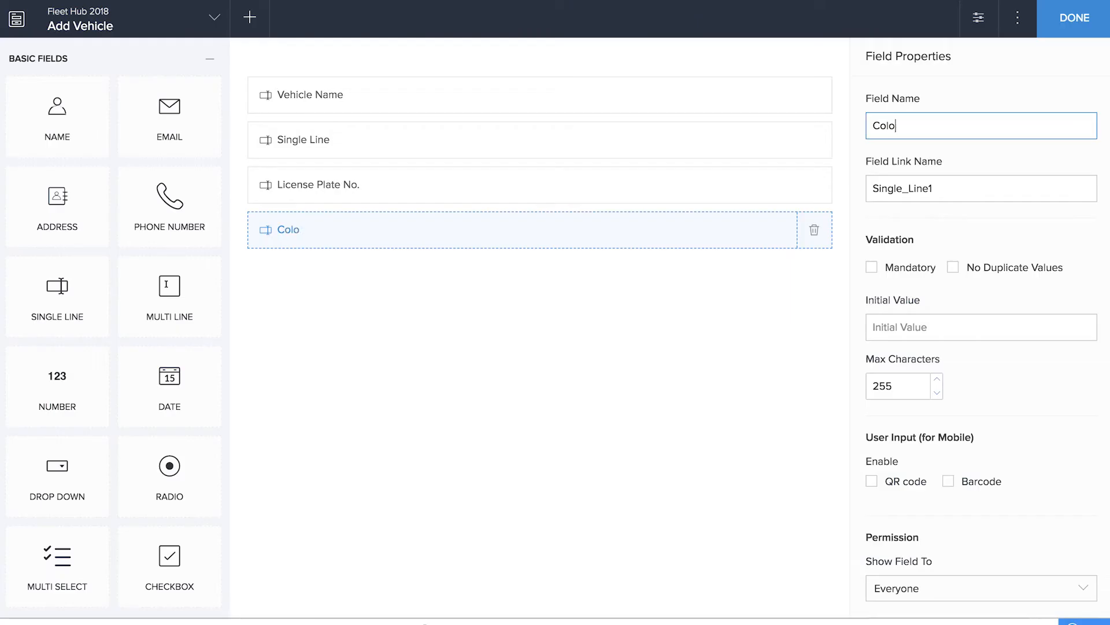
pyautogui.write('r')
pyautogui.click(654, 480)
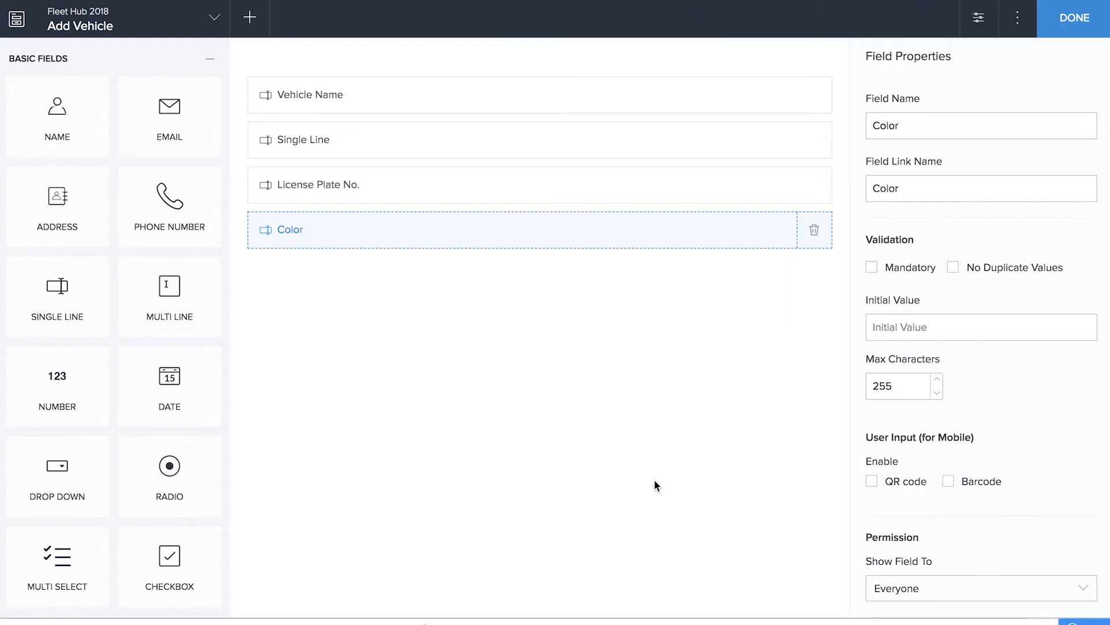
# Add a radio field named Vehicle Status with the choices Active, Inactive and Sold
pyautogui.moveTo(154, 463); pyautogui.dragTo(655, 435)
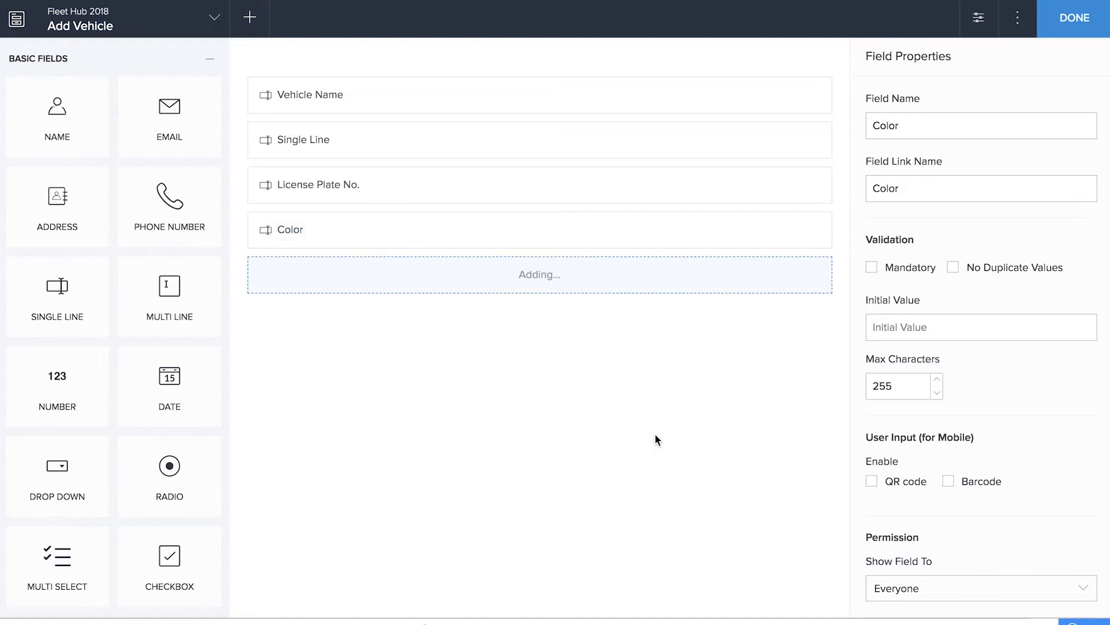
pyautogui.write('Vehicle Status')
pyautogui.click(967, 280)
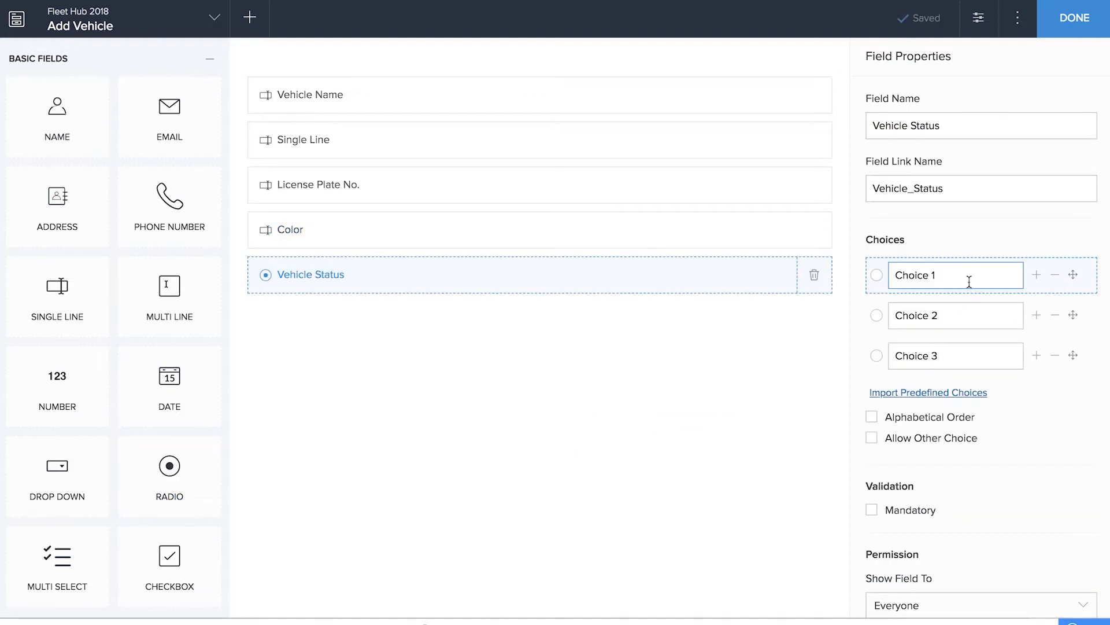
pyautogui.press('BackSpace')
pyautogui.press('BackSpace')
pyautogui.press('BackSpace')
pyautogui.press('BackSpace')
pyautogui.press('BackSpace')
pyautogui.press('BackSpace')
pyautogui.press('BackSpace')
pyautogui.press('BackSpace')
pyautogui.write('Active')
pyautogui.press('Tab')
pyautogui.write('Inactive')
pyautogui.press('Tab')
pyautogui.write('Sold')
pyautogui.click(856, 363)
# Add a lookup field related to the Name field of Fleet Hub 2018's Add Driver form, and name it Assigned to
pyautogui.scroll(-5, 110, 425)
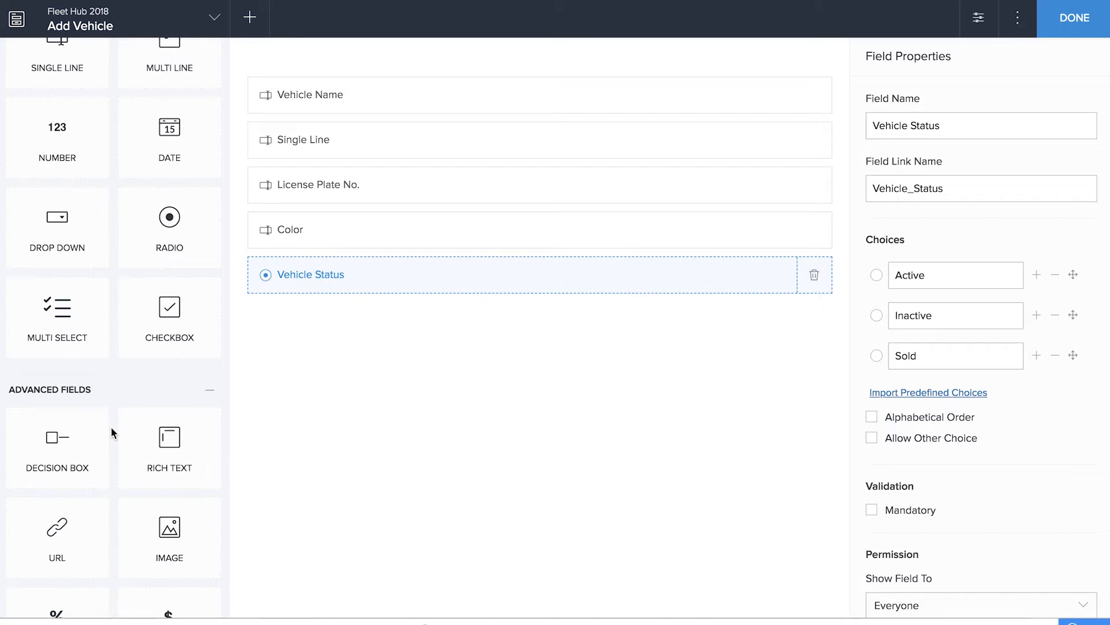
pyautogui.scroll(-5, 111, 431)
pyautogui.click(170, 525)
pyautogui.moveTo(170, 525); pyautogui.dragTo(537, 452)
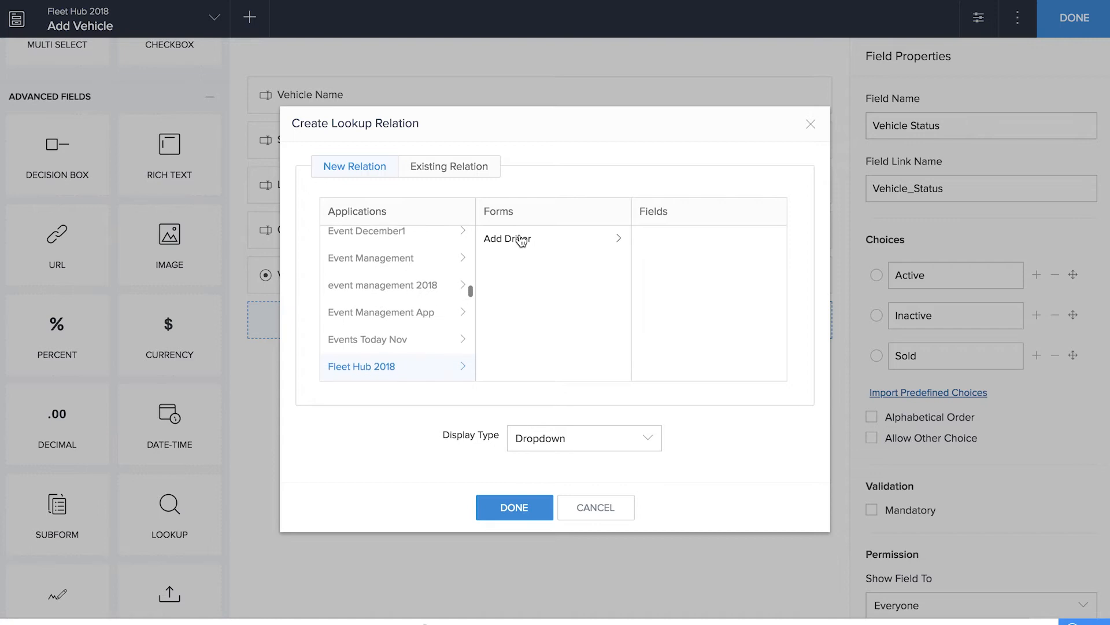
pyautogui.click(521, 240)
pyautogui.click(680, 266)
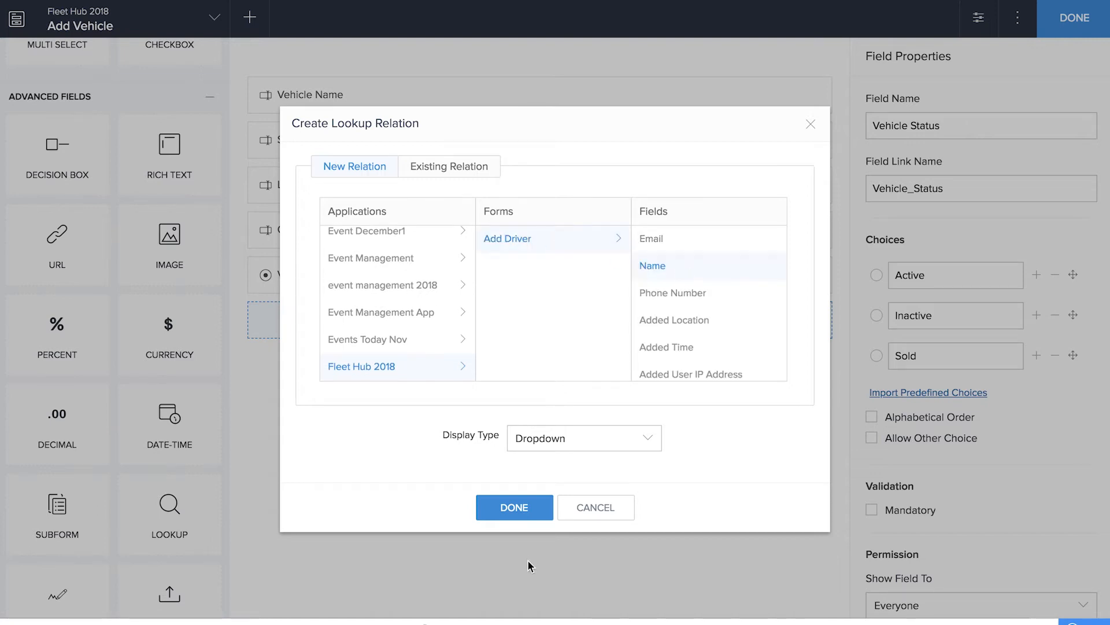
pyautogui.click(526, 505)
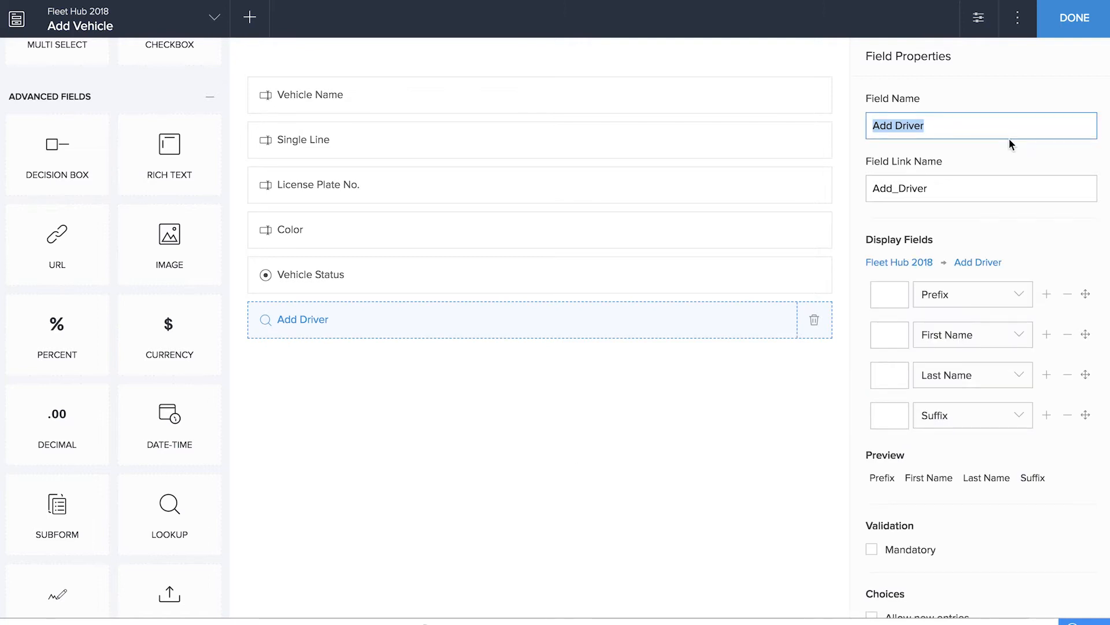
pyautogui.write('Assigned to')
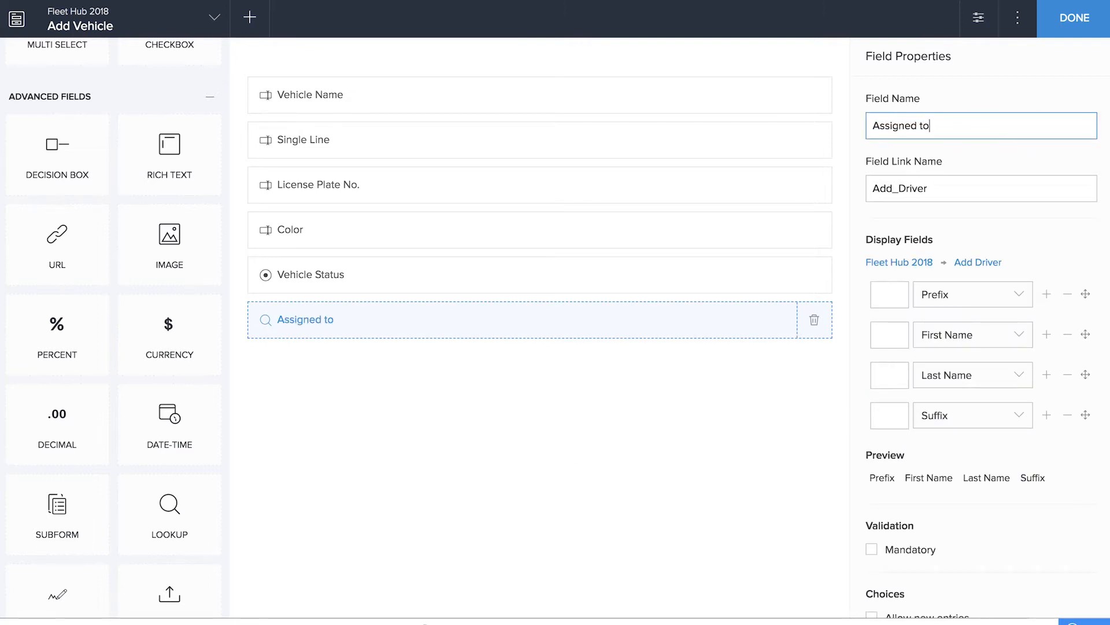
pyautogui.click(789, 418)
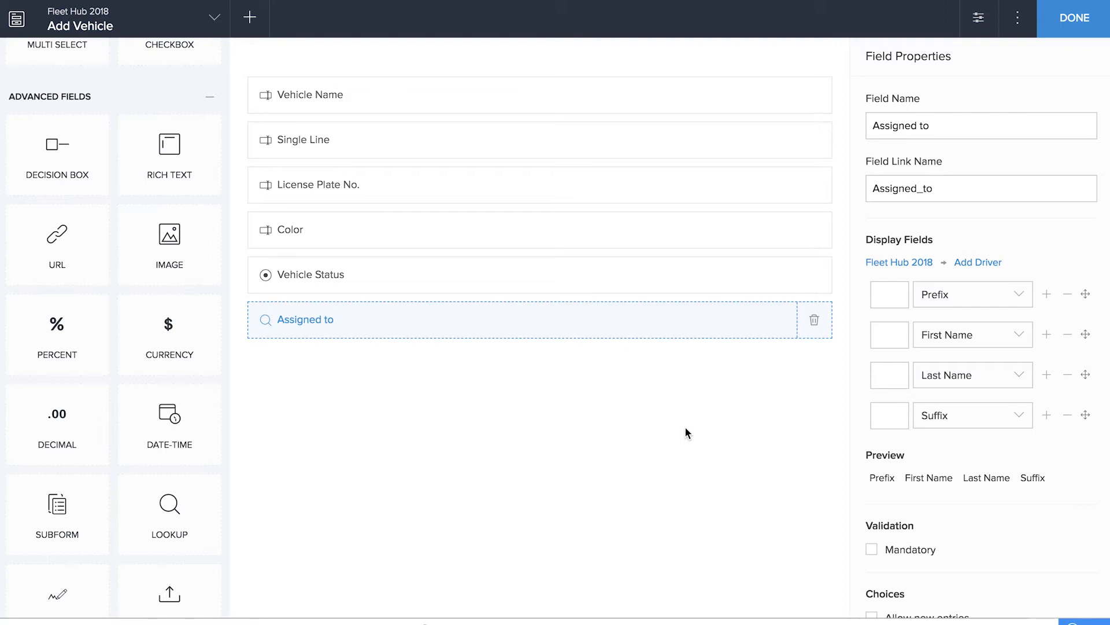
# Add a single-line field named Assignment Status below Assigned to, with the initial value Unassigned
pyautogui.scroll(10, 137, 382)
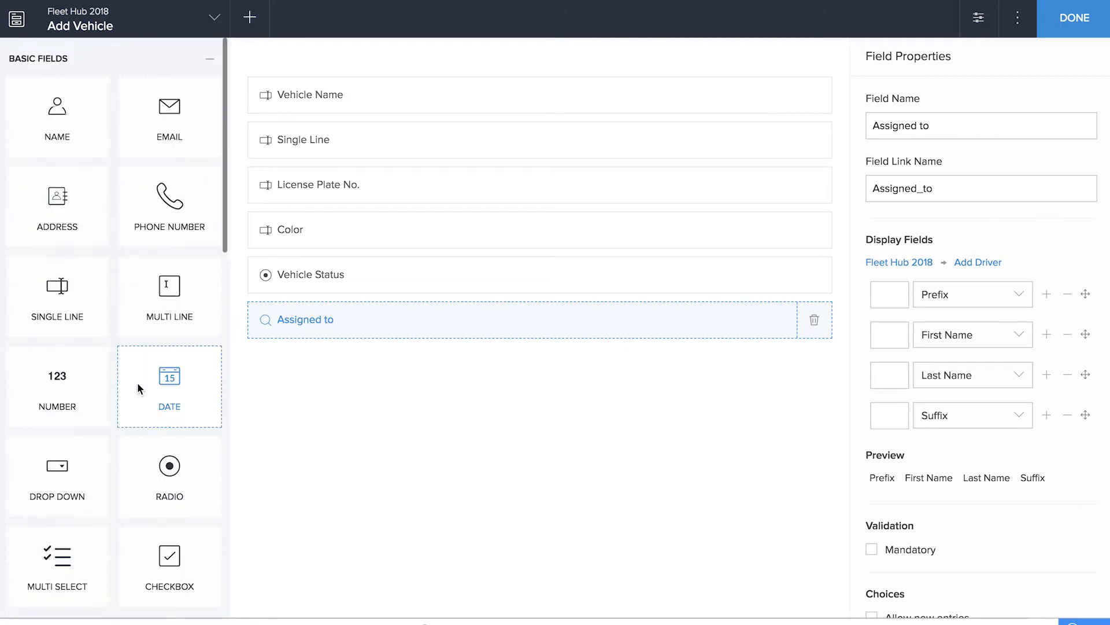
pyautogui.moveTo(57, 282); pyautogui.dragTo(257, 362)
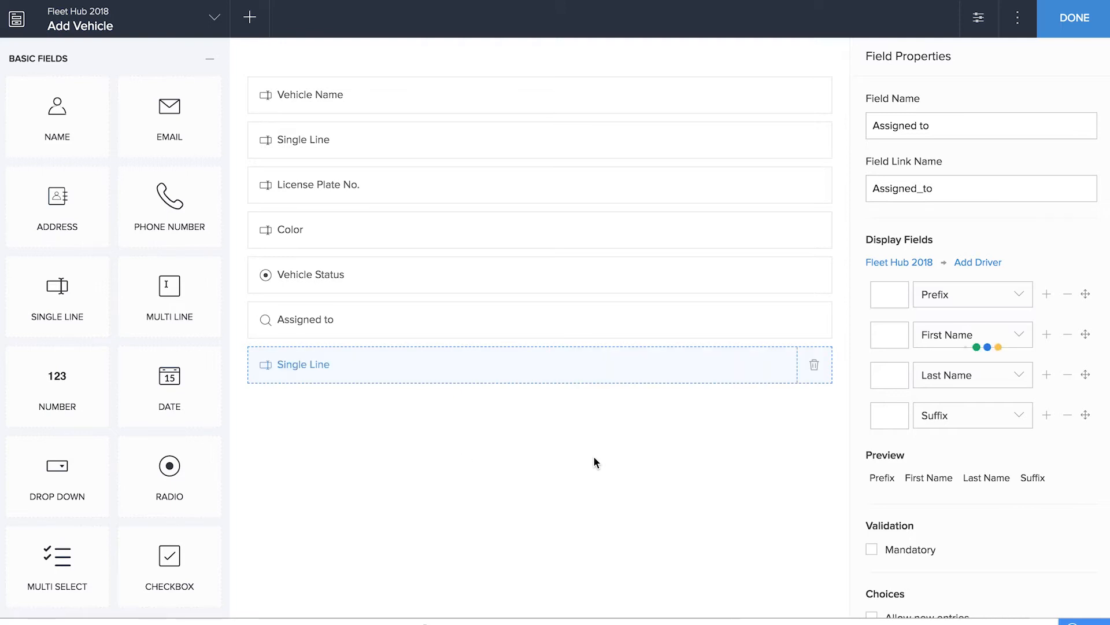
pyautogui.write('Assignm')
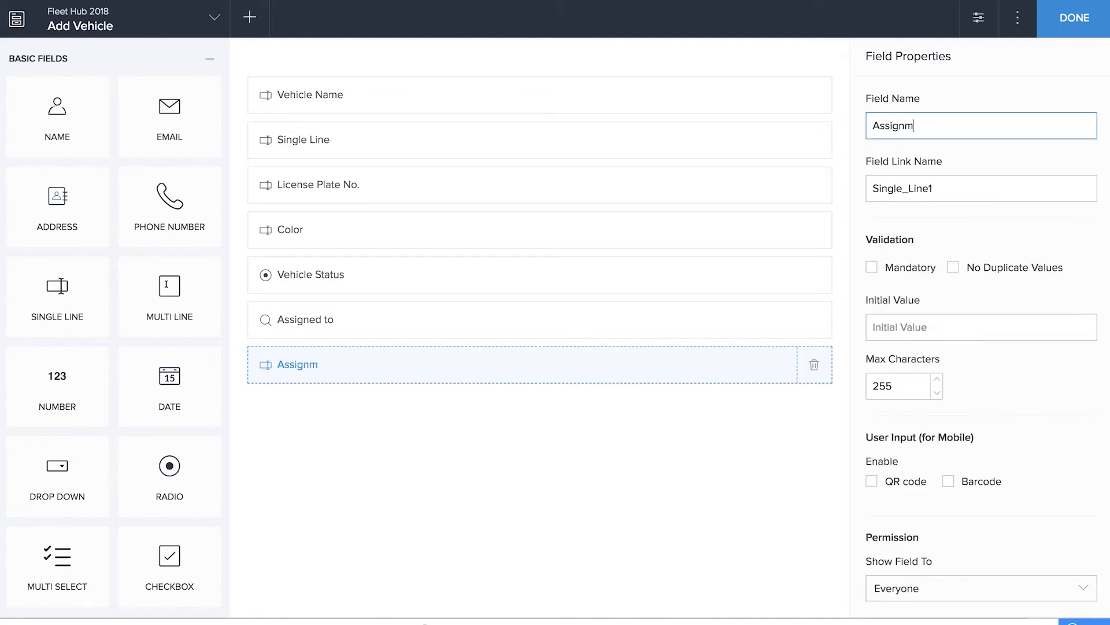
pyautogui.write('ent Status')
pyautogui.click(952, 333)
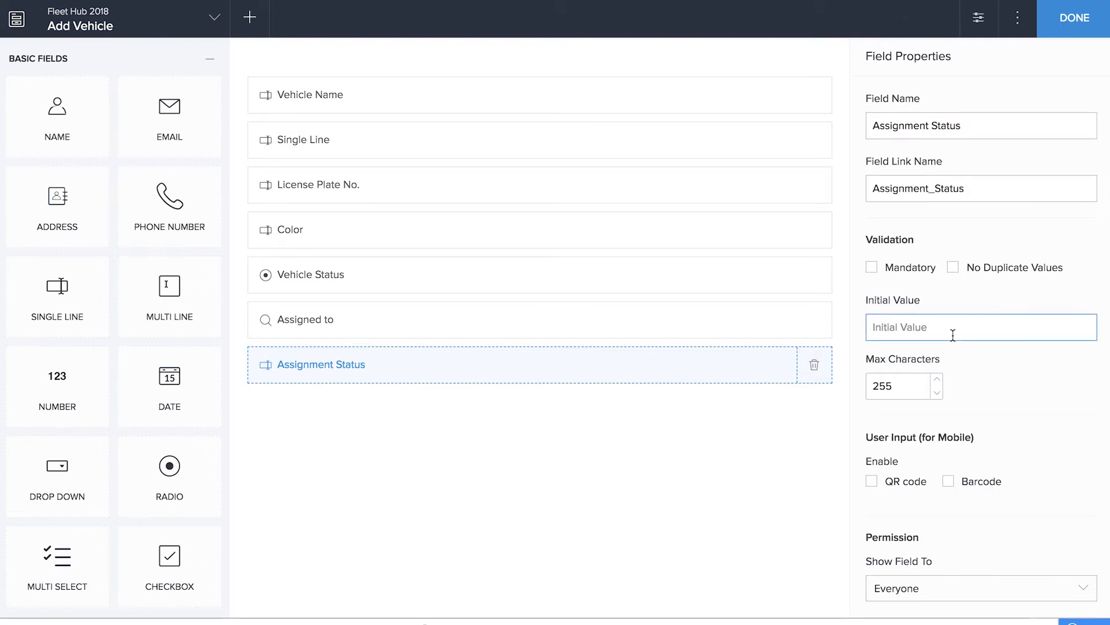
pyautogui.write('Unassigned')
pyautogui.click(705, 471)
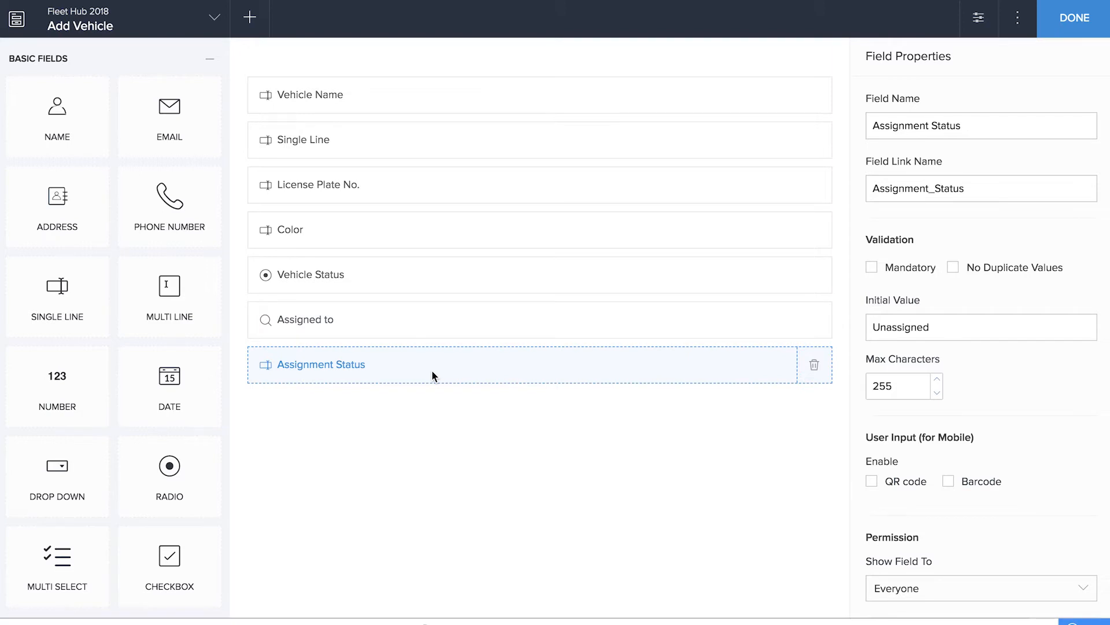
# Finish the Add Vehicle form and create a workflow named Assignment Status that runs when an Add Vehicle record is created
pyautogui.scroll(-1, 464, 412)
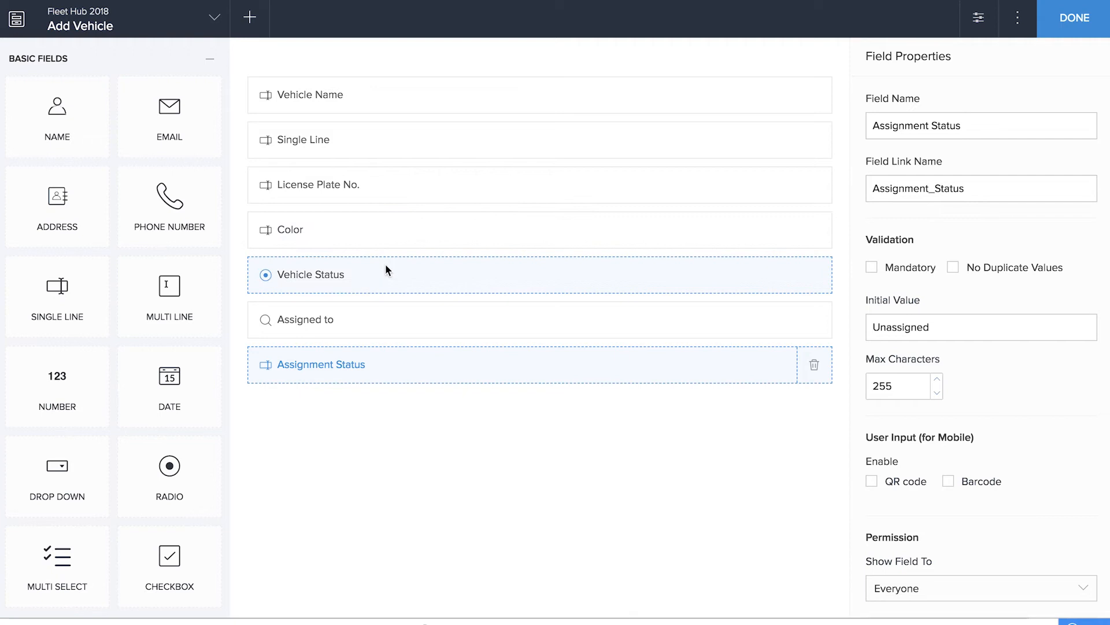
pyautogui.click(1080, 36)
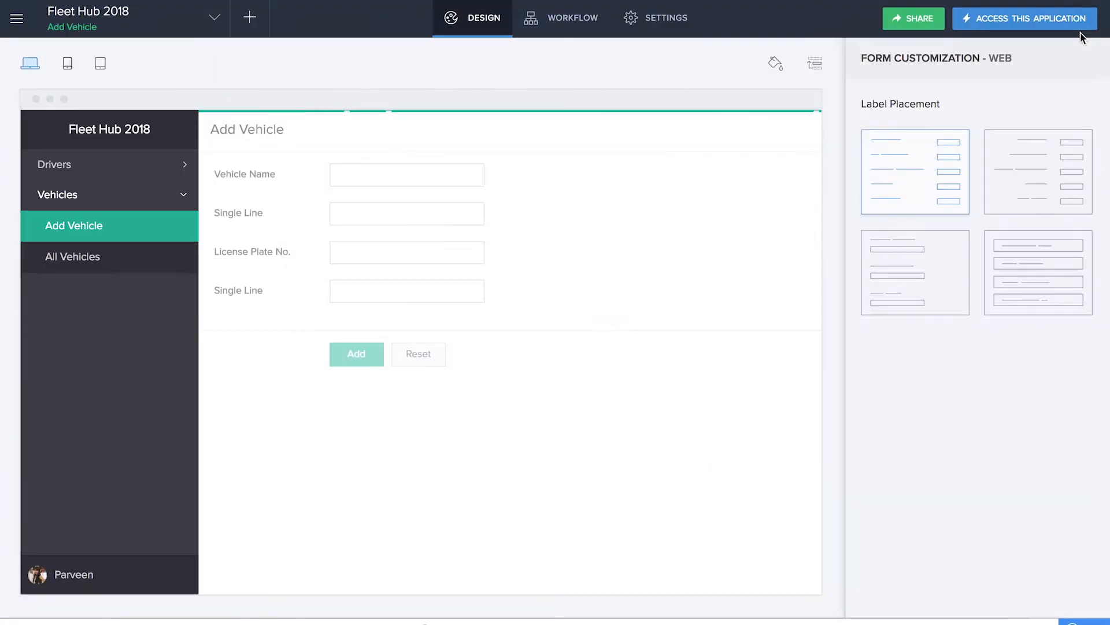
pyautogui.click(249, 21)
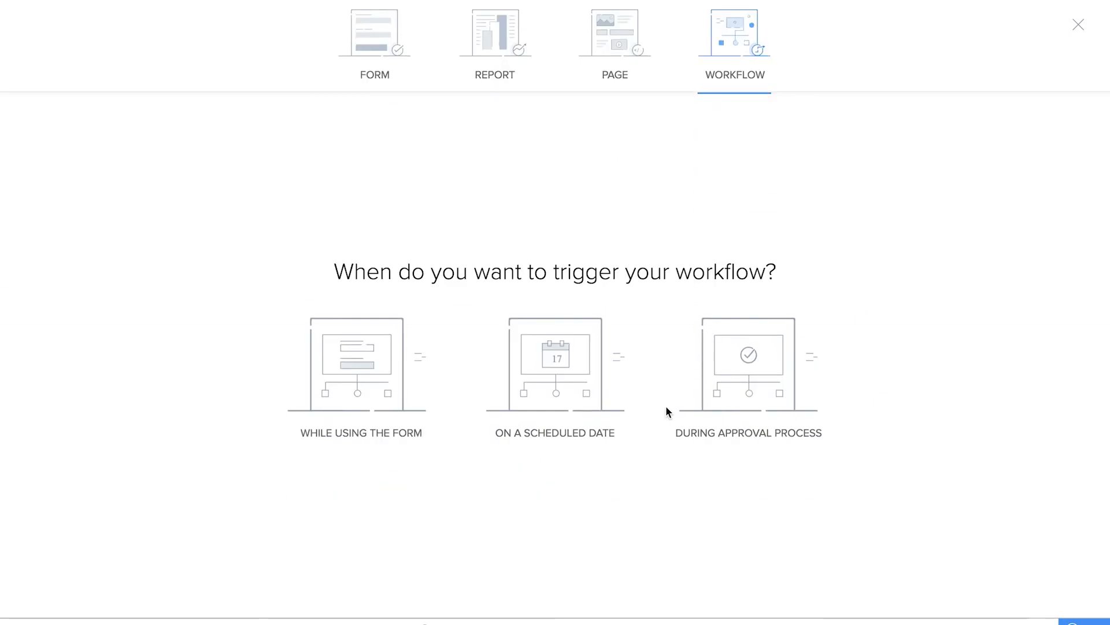
pyautogui.click(340, 399)
pyautogui.click(597, 258)
pyautogui.click(595, 308)
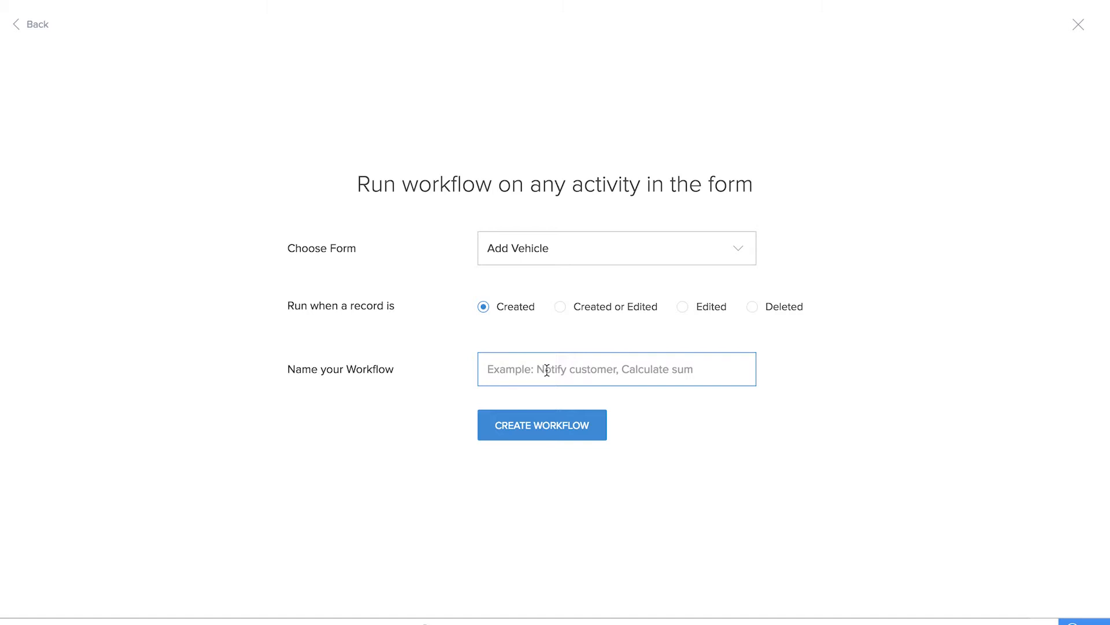
pyautogui.write('Assignment Status')
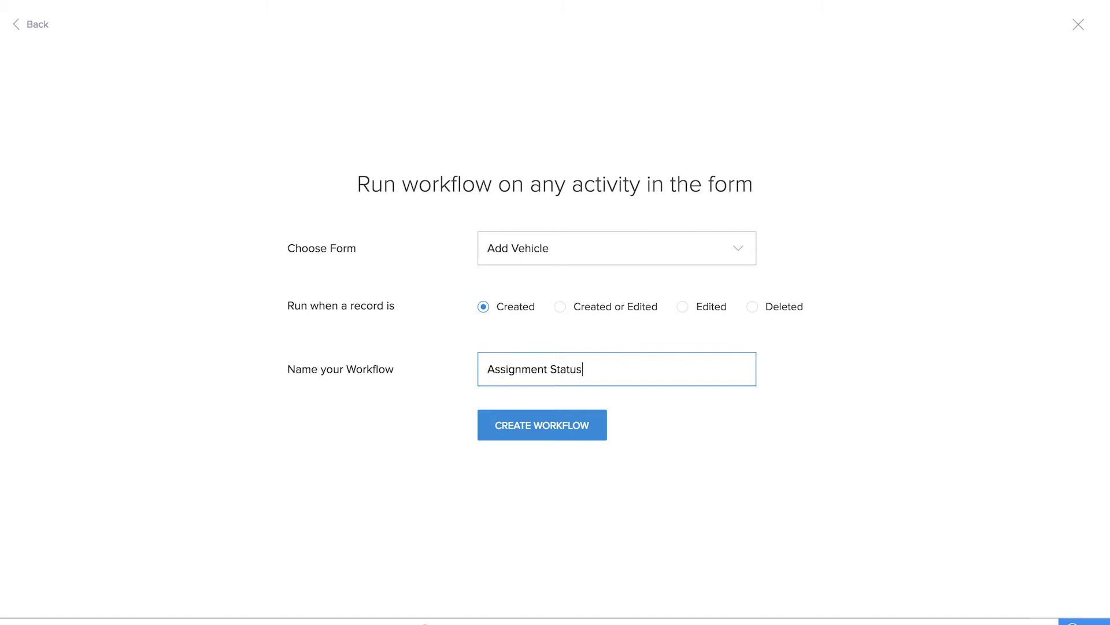
pyautogui.click(593, 432)
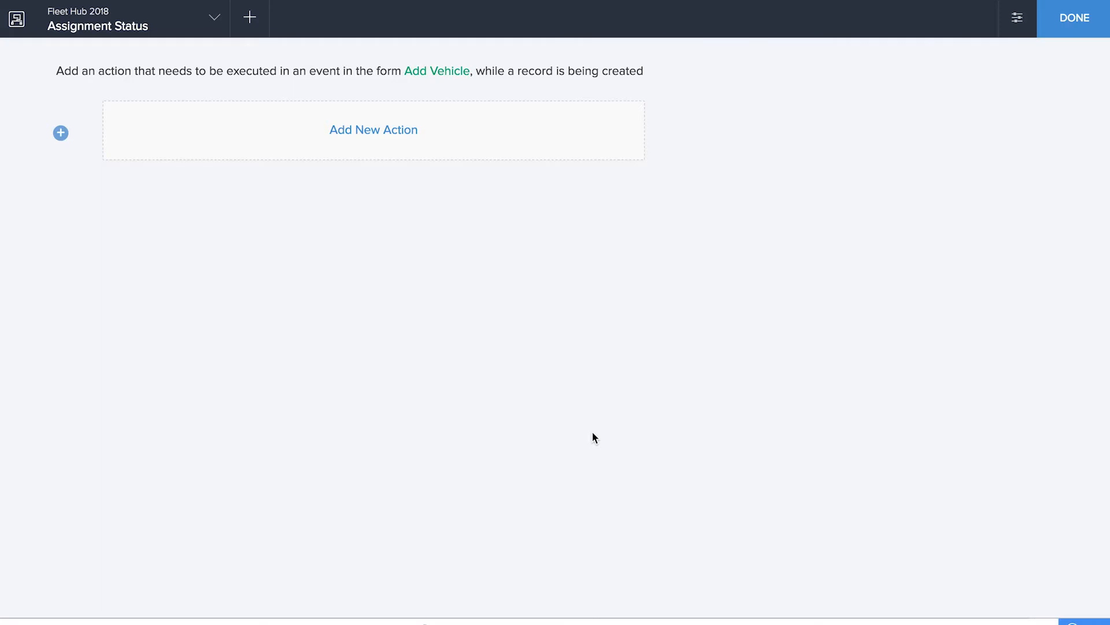
# Add an always-run Update Record data access action to the workflow, targeting the Add Vehicle form
pyautogui.click(373, 130)
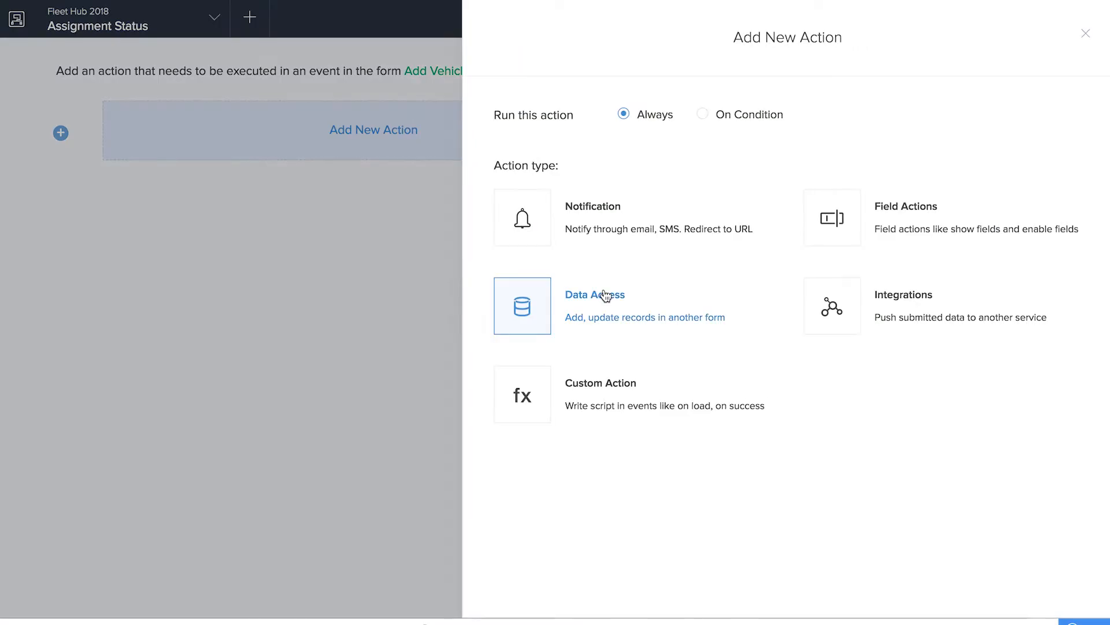
pyautogui.click(601, 295)
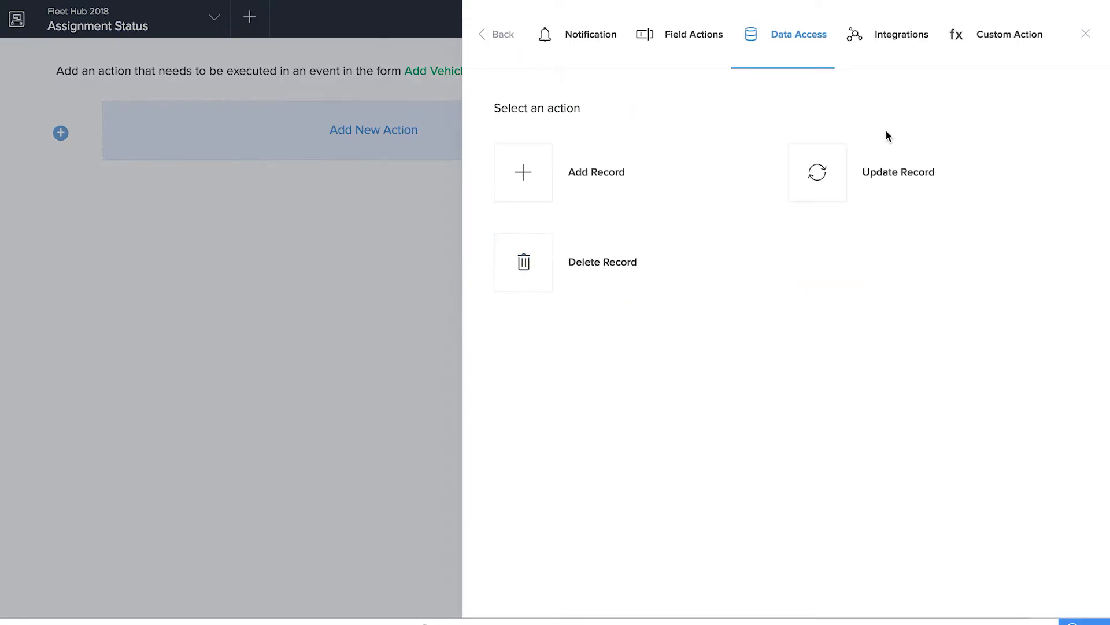
pyautogui.click(876, 172)
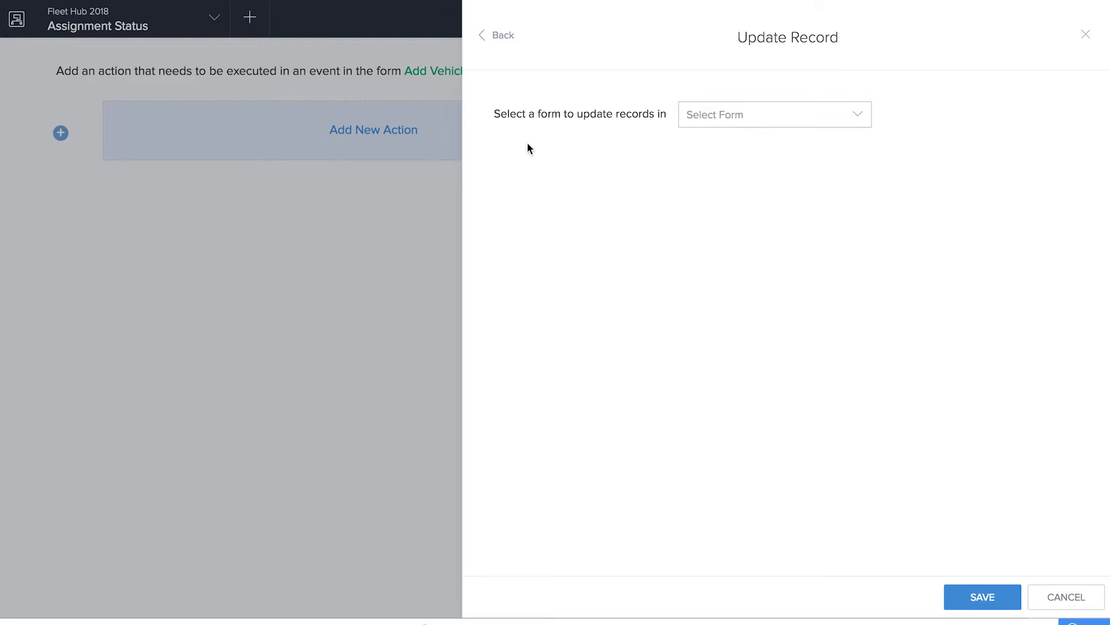
pyautogui.click(727, 115)
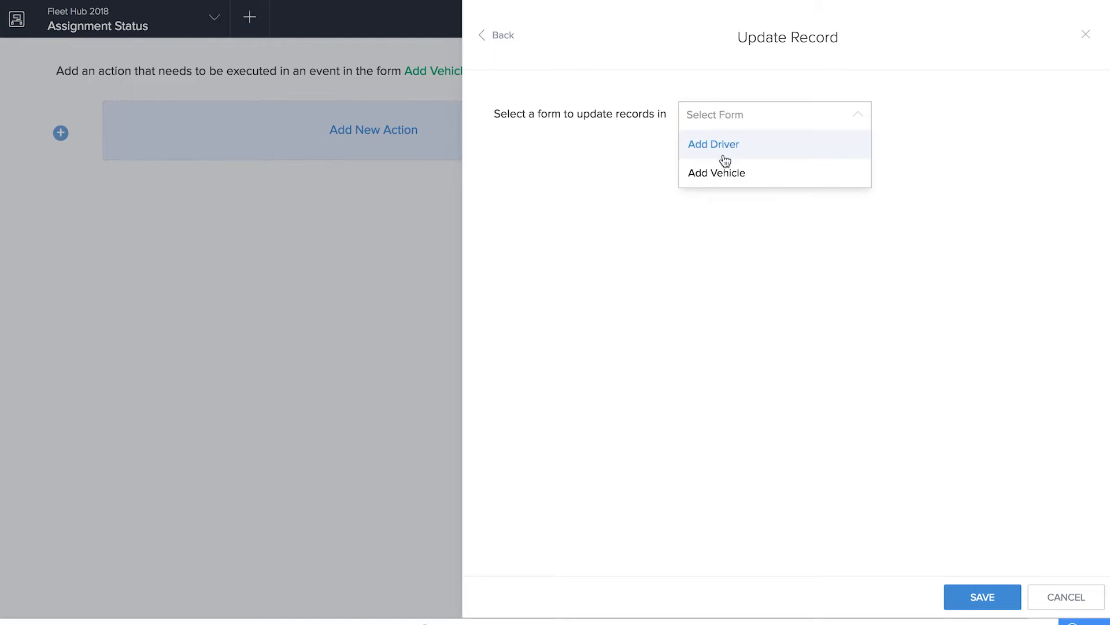
pyautogui.click(730, 181)
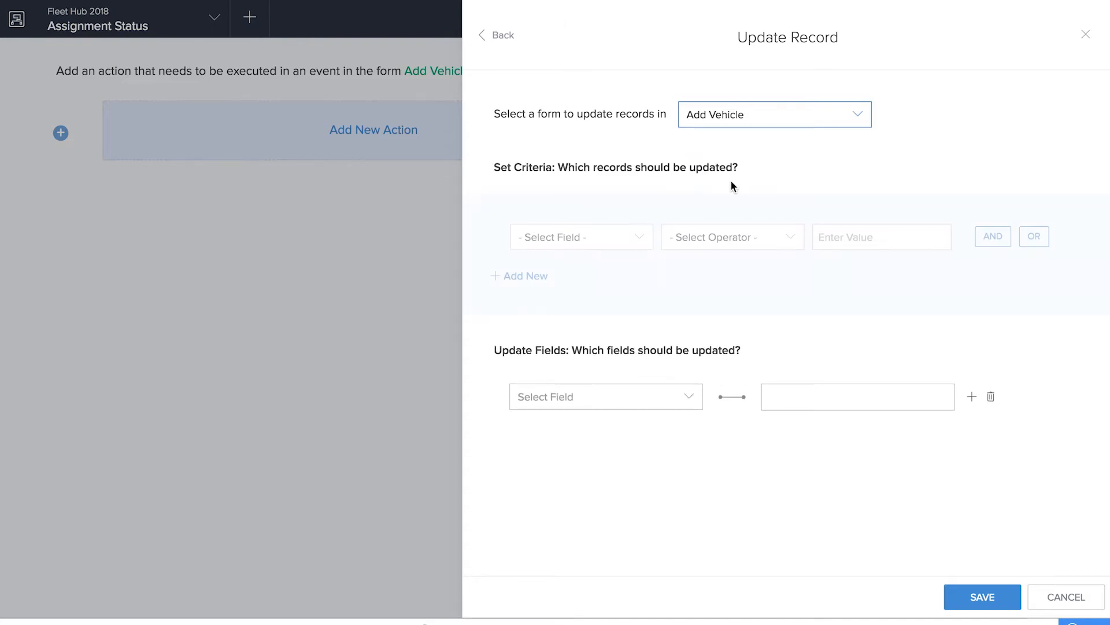
pyautogui.click(562, 245)
pyautogui.scroll(-5, 572, 315)
pyautogui.scroll(5, 572, 315)
pyautogui.click(590, 379)
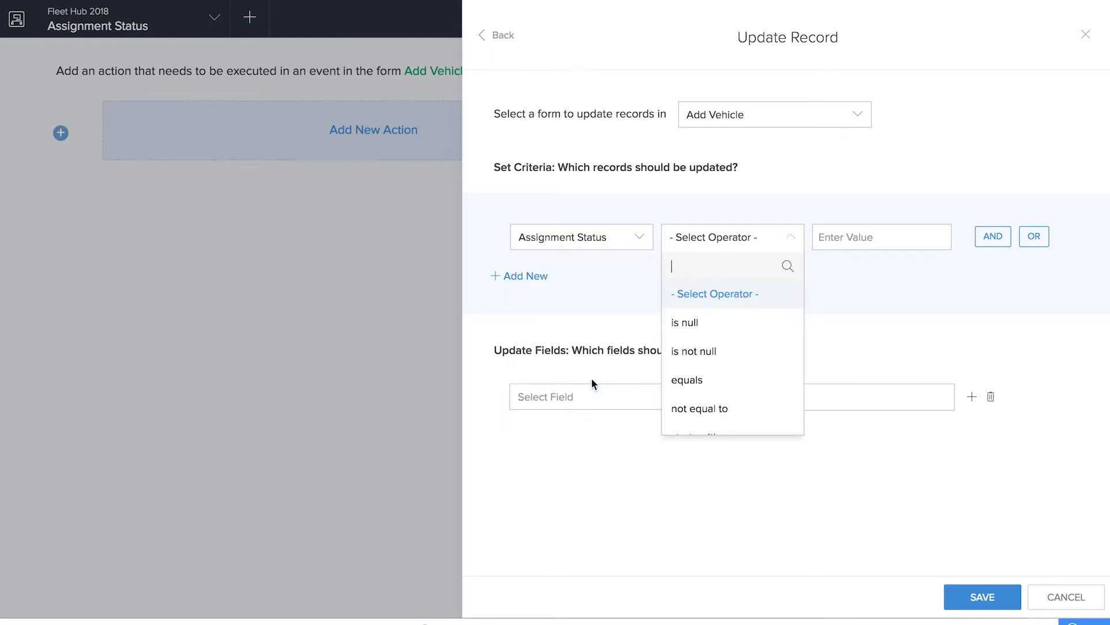
pyautogui.click(704, 350)
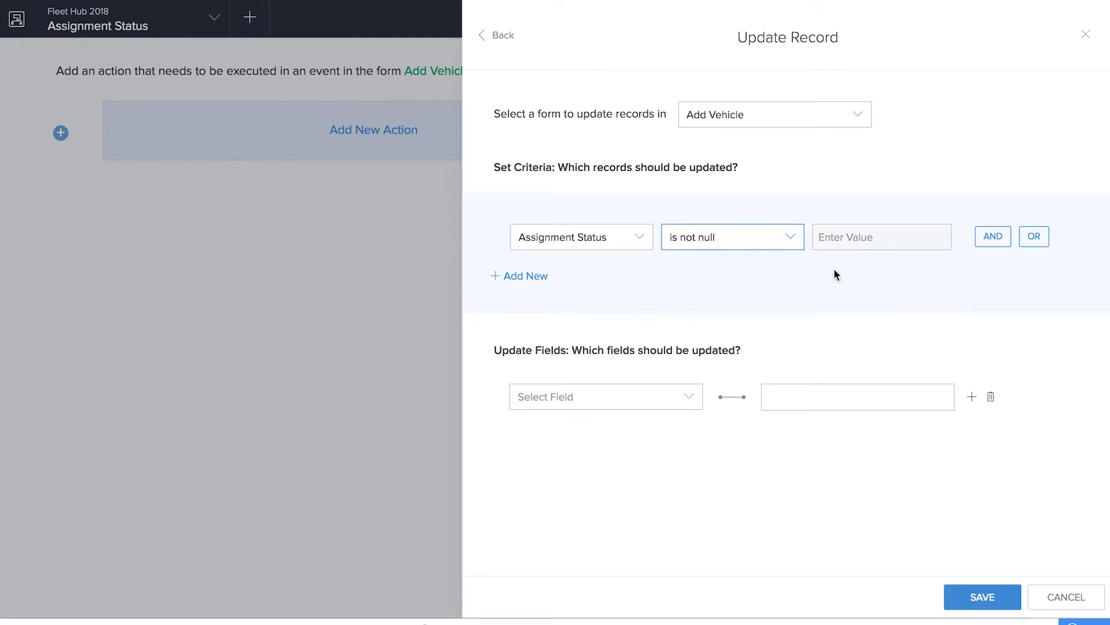
# Set the record update criteria to Assigned to is not null
pyautogui.click(640, 238)
pyautogui.click(606, 360)
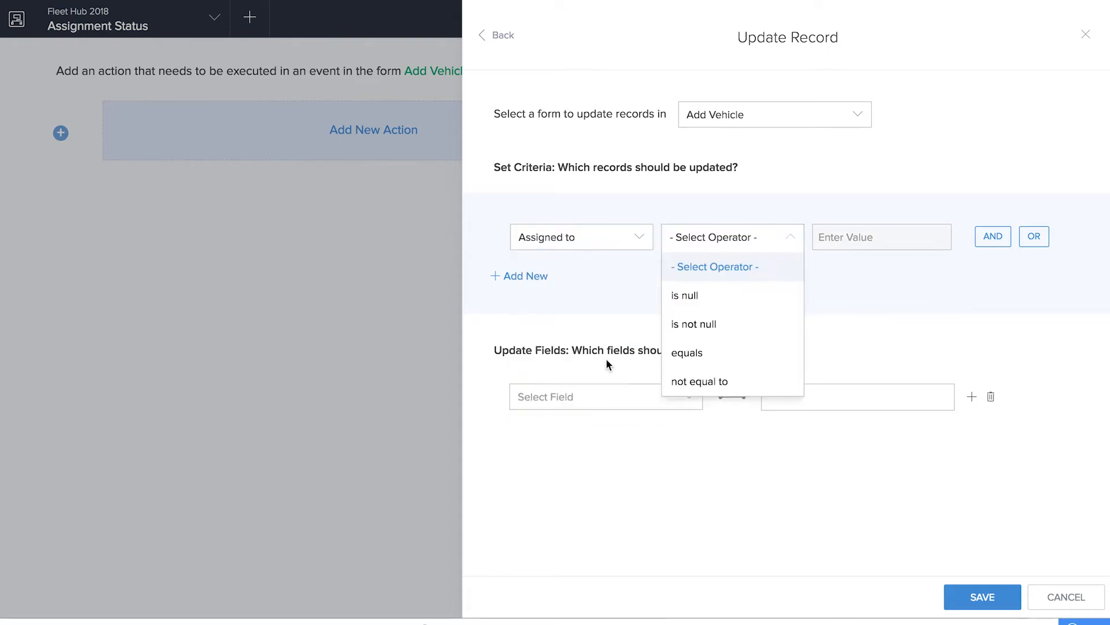
pyautogui.click(731, 328)
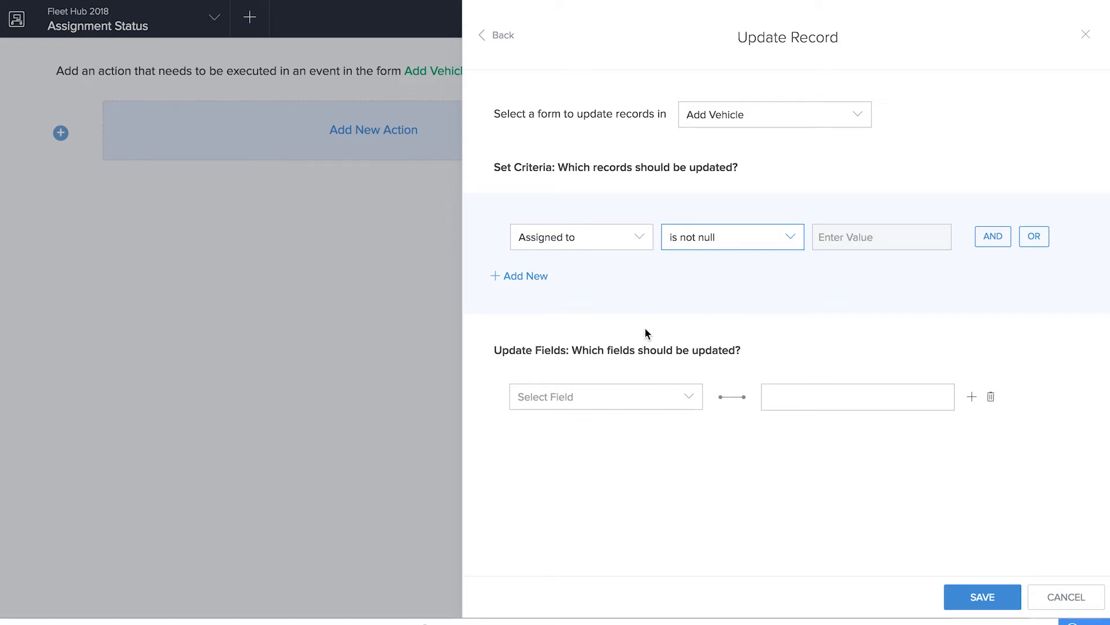
# Have the action update the Assignment Status field to Assigned, then save it and finish the workflow
pyautogui.click(632, 395)
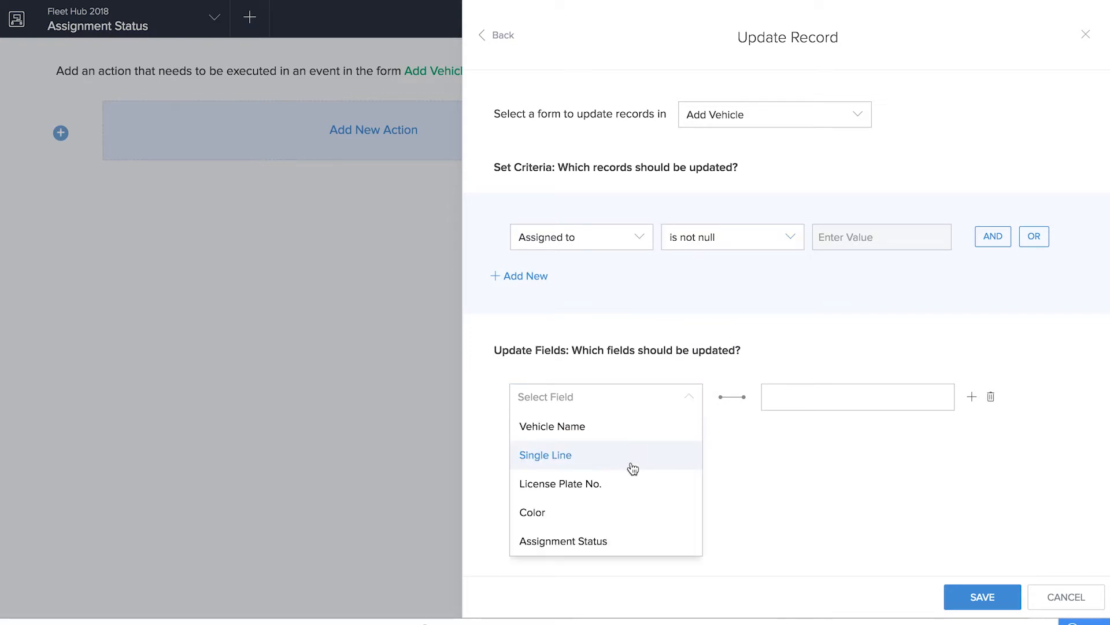
pyautogui.click(628, 549)
pyautogui.click(795, 396)
pyautogui.write('Assigned')
pyautogui.click(982, 596)
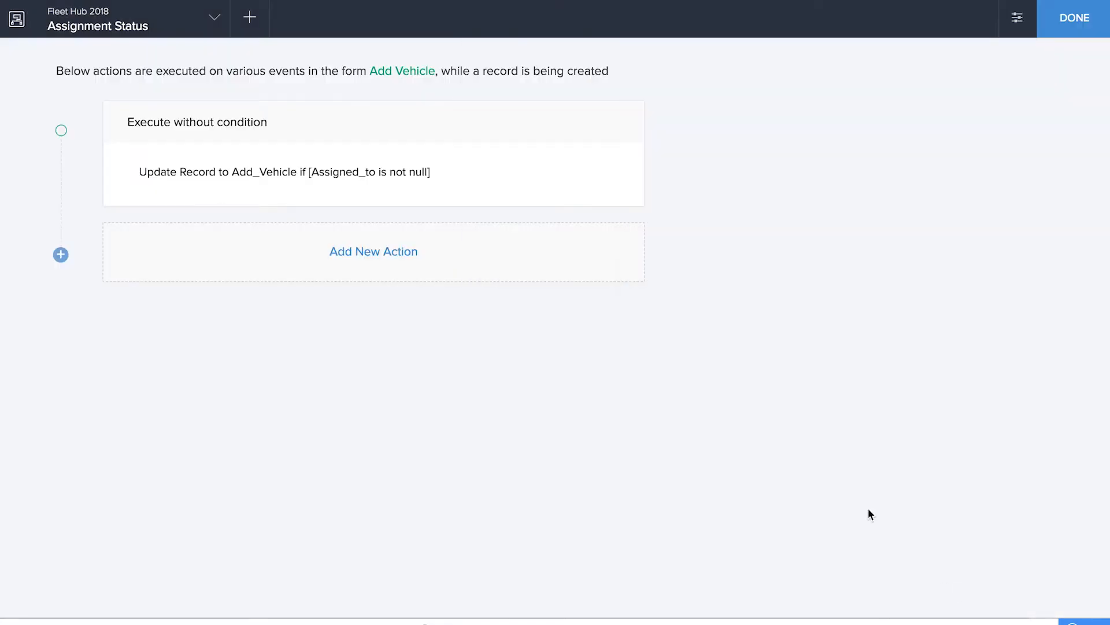
pyautogui.click(1075, 18)
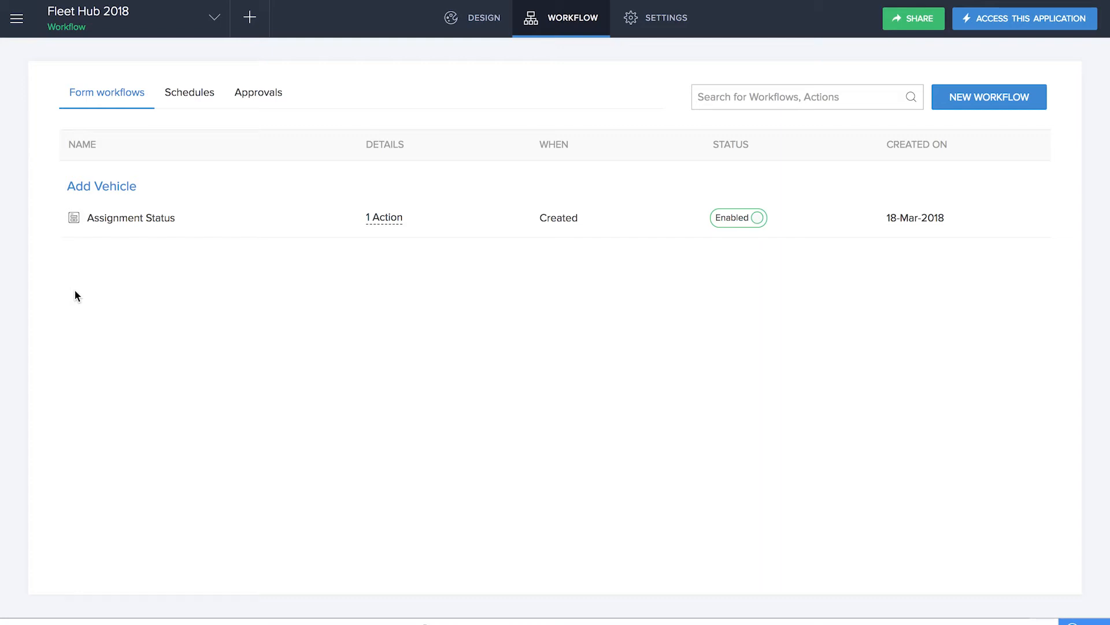
# Create a form workflow named Hide status that runs when an Add Vehicle record is created
pyautogui.click(249, 17)
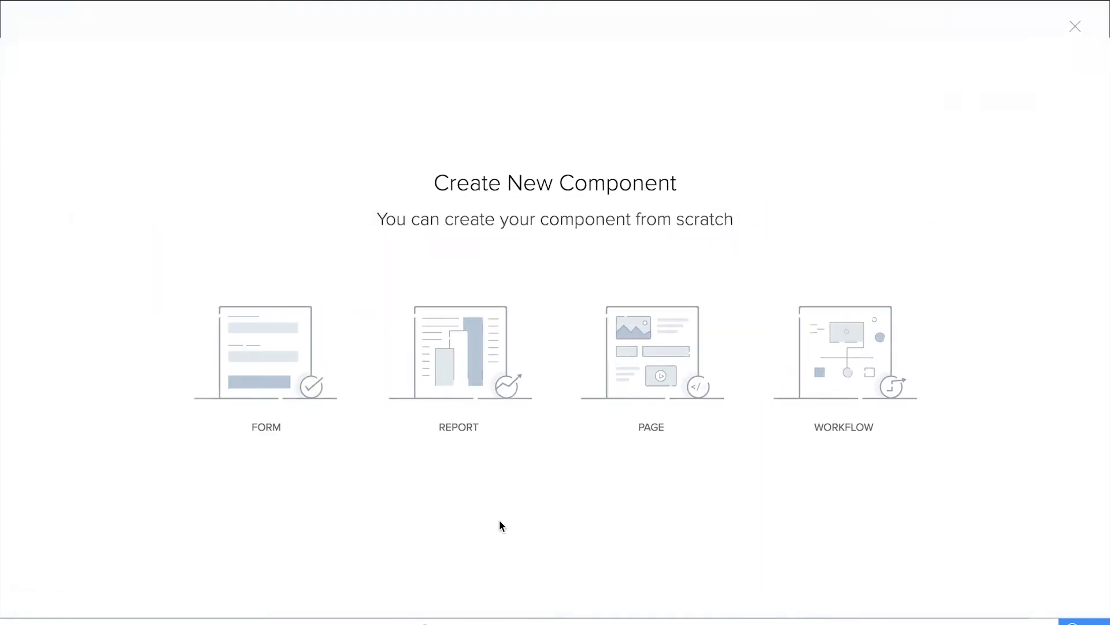
pyautogui.click(902, 375)
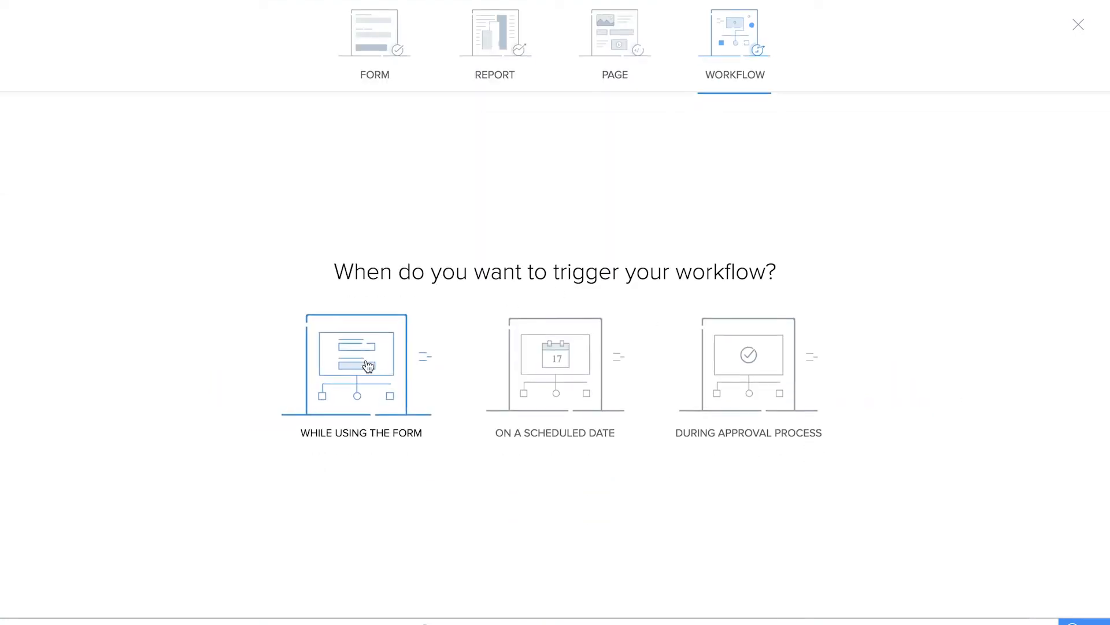
pyautogui.click(368, 366)
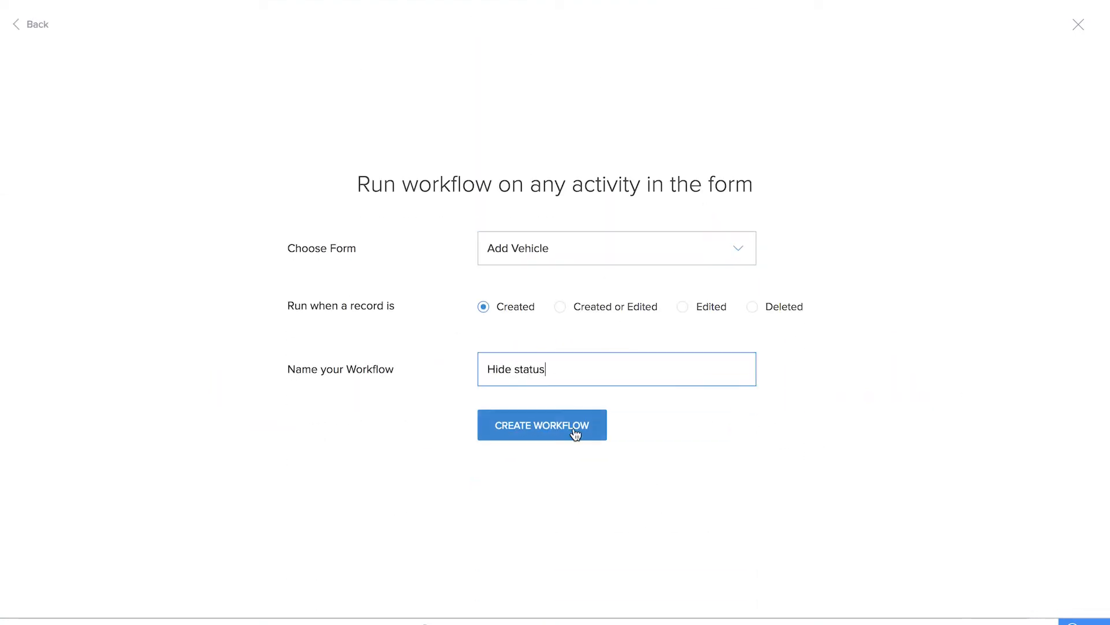
pyautogui.click(575, 431)
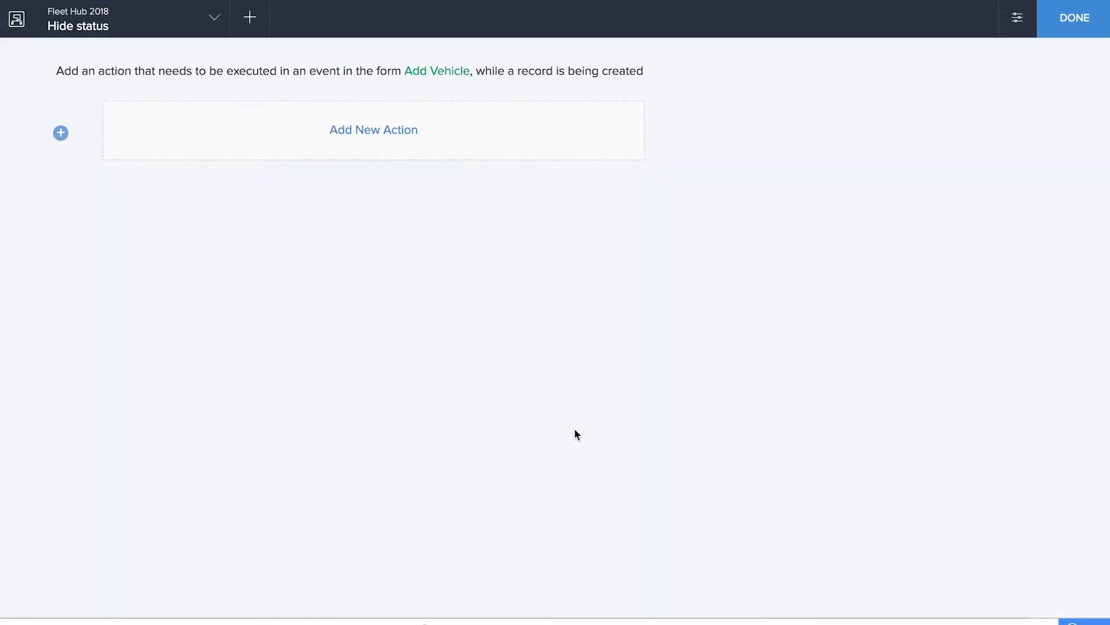
# Add a Hide fields action for the Assignment Status field to the Hide status workflow and finish it
pyautogui.click(388, 145)
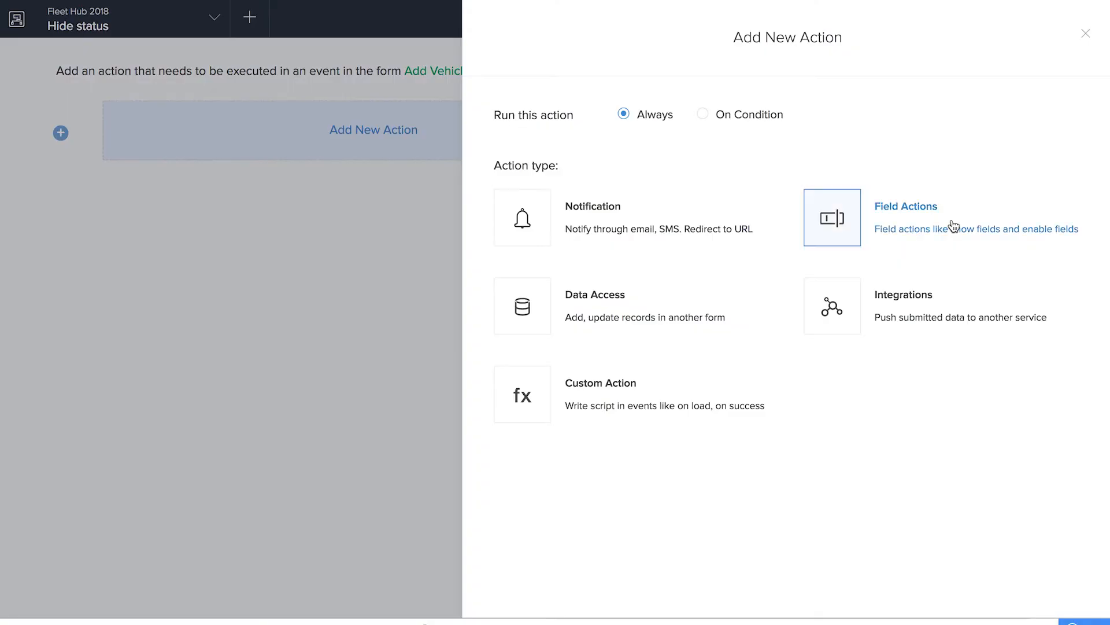
pyautogui.click(953, 226)
pyautogui.click(644, 191)
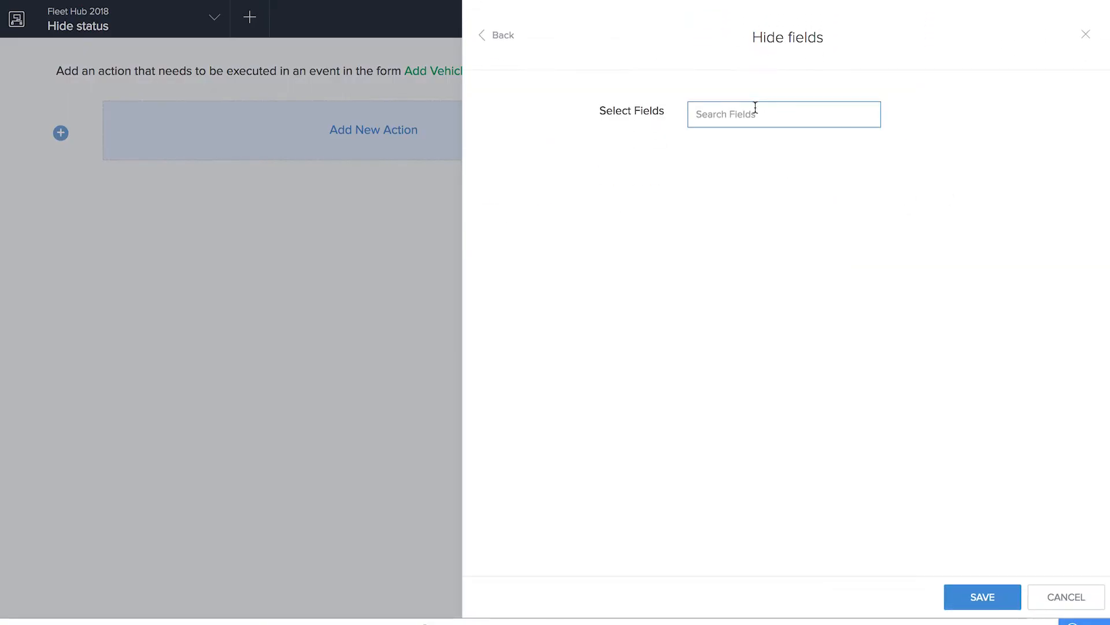
pyautogui.click(766, 105)
pyautogui.scroll(-3, 758, 255)
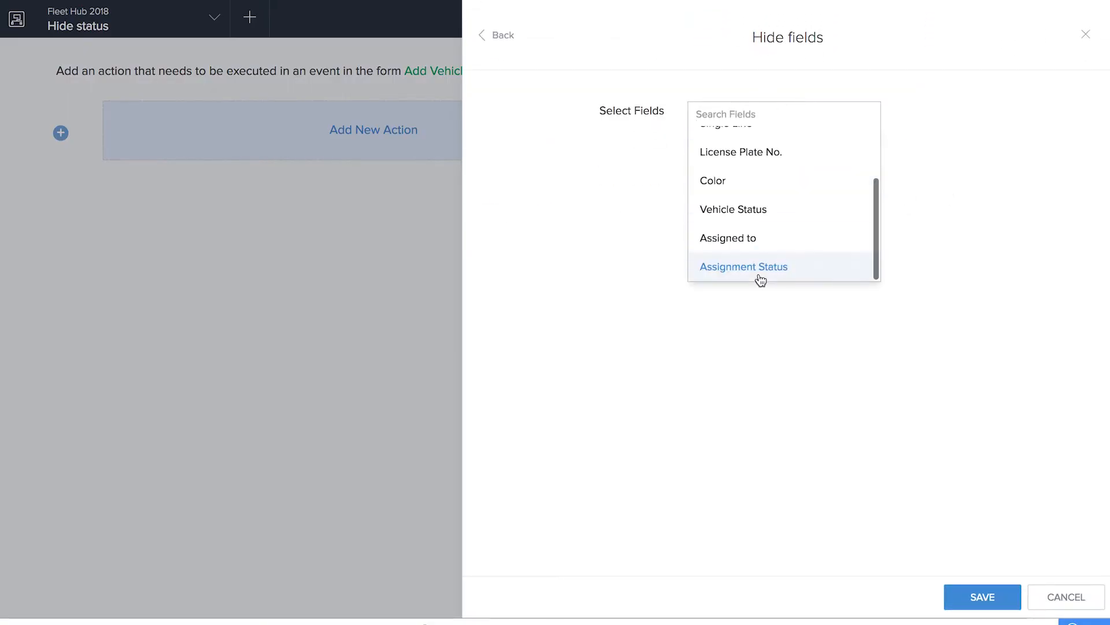
pyautogui.click(761, 267)
pyautogui.click(984, 598)
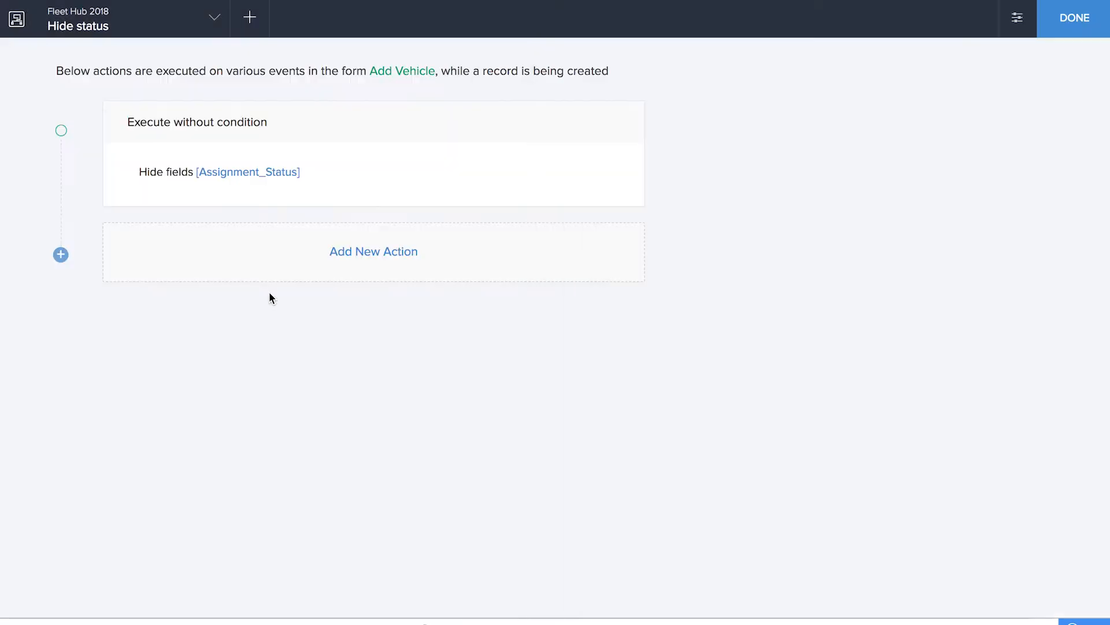
pyautogui.click(1057, 21)
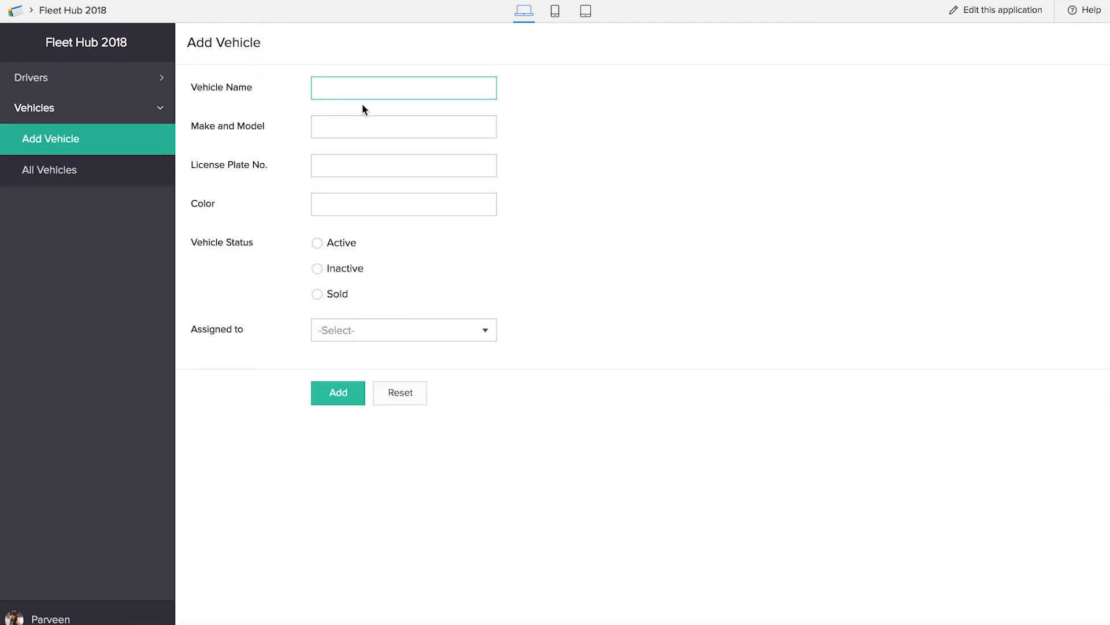
# In the live Add Vehicle form, enter vehicle name Hatchback 1, make and model Suzuki Swift, the license plate number and color Red
pyautogui.write('Hatchback 1')
pyautogui.press('Tab')
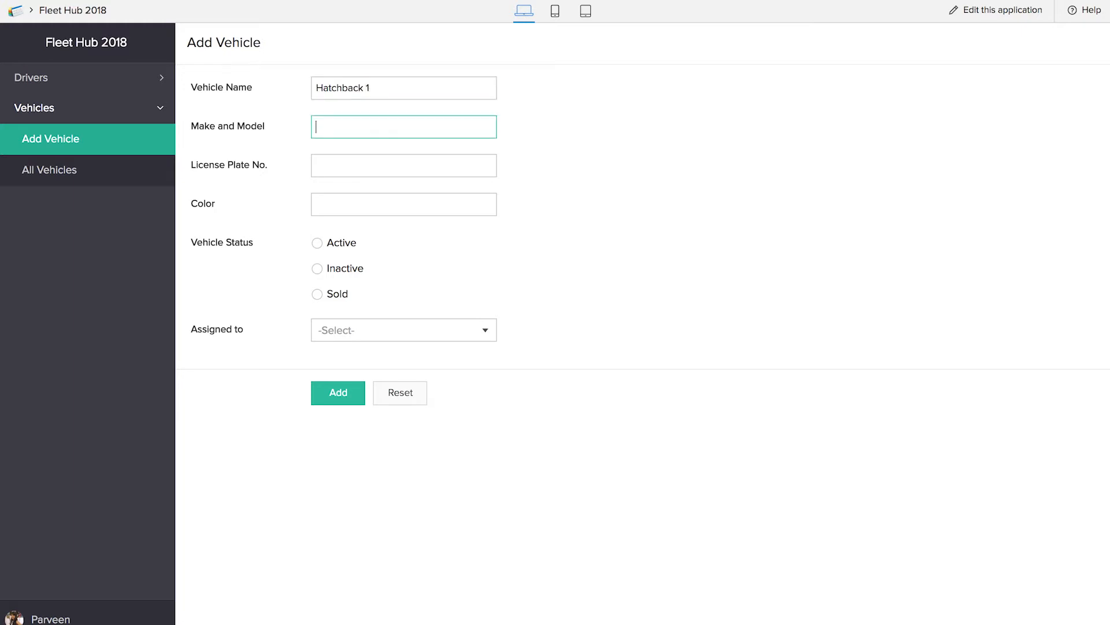
pyautogui.write('Suzuki Swift')
pyautogui.press('Tab')
pyautogui.write('TN0786544')
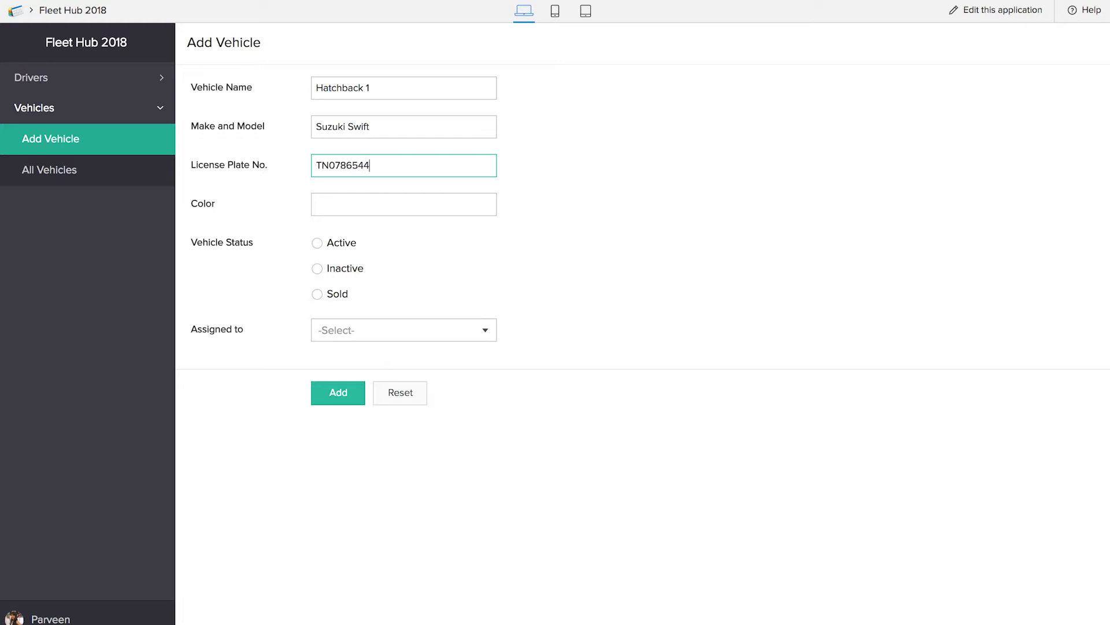
pyautogui.click(335, 213)
pyautogui.write('Red')
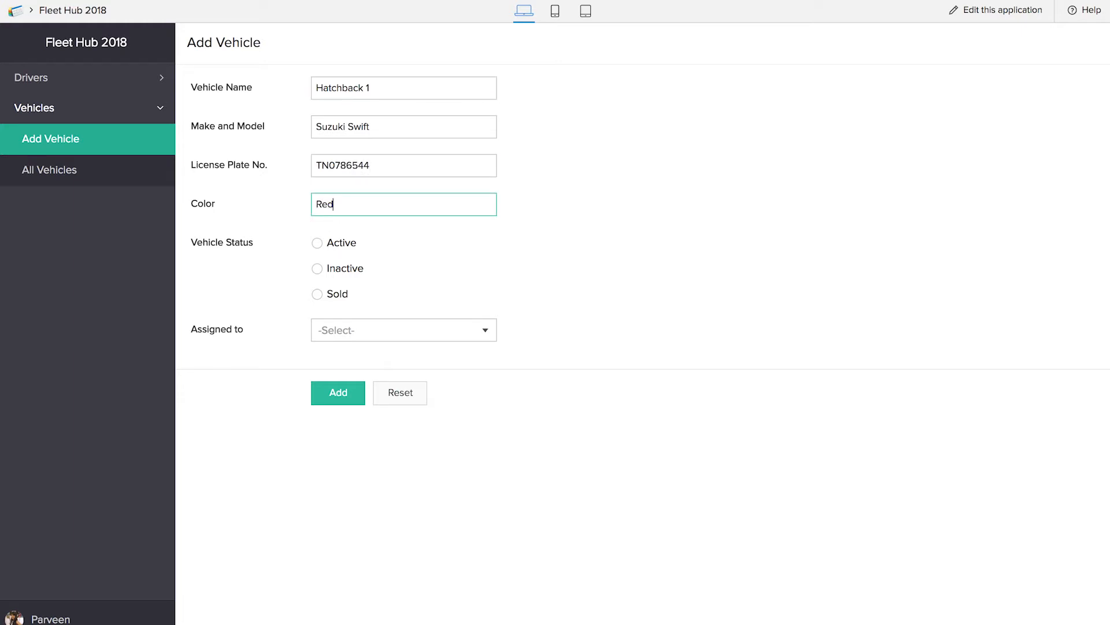
# Set the vehicle status to Active, assign the listed driver, and submit the record, opening the All Vehicles report to check it
pyautogui.click(318, 245)
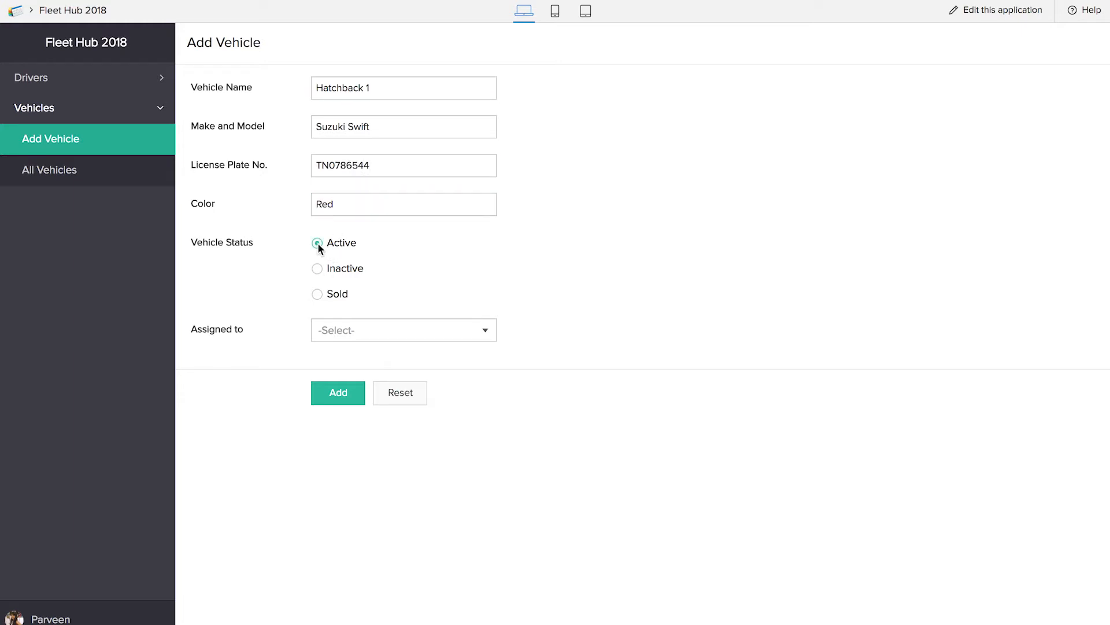
pyautogui.click(373, 333)
pyautogui.click(386, 363)
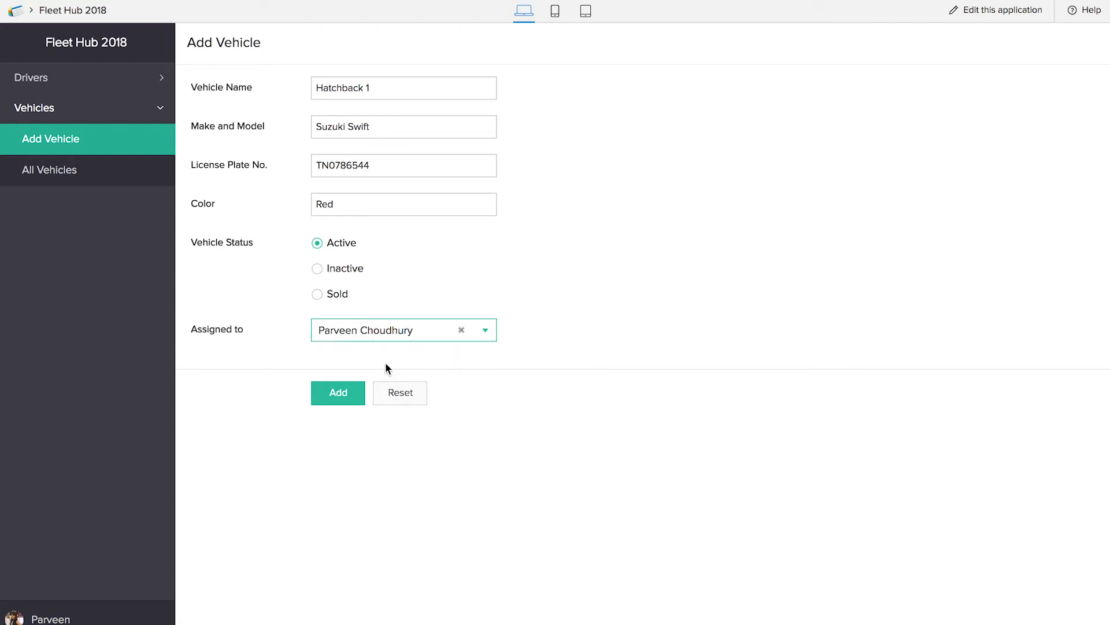
pyautogui.click(325, 398)
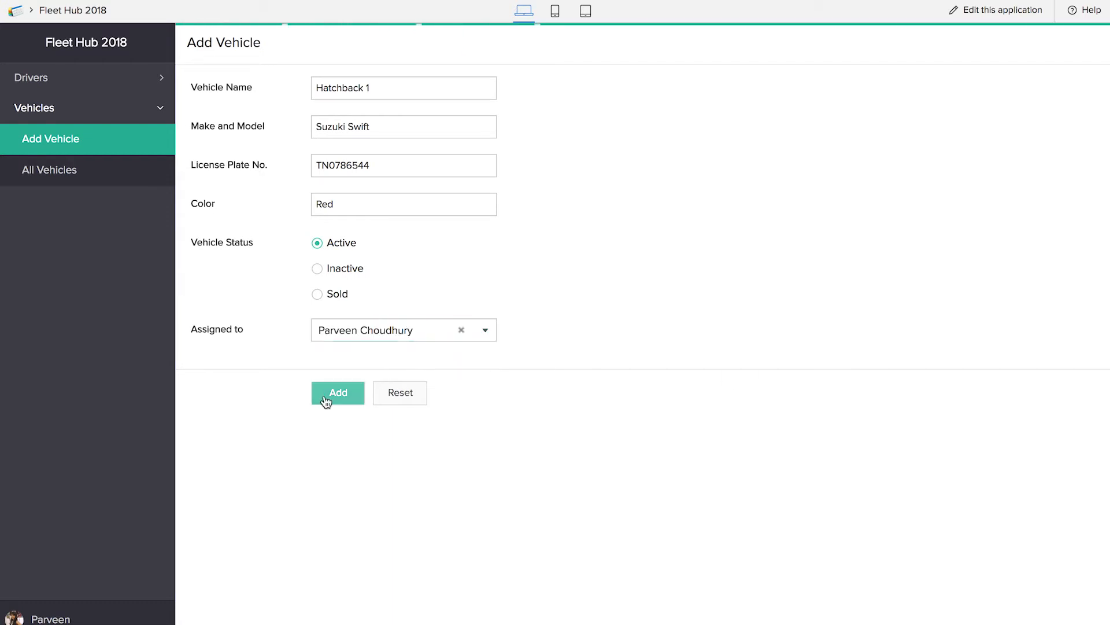
pyautogui.click(32, 170)
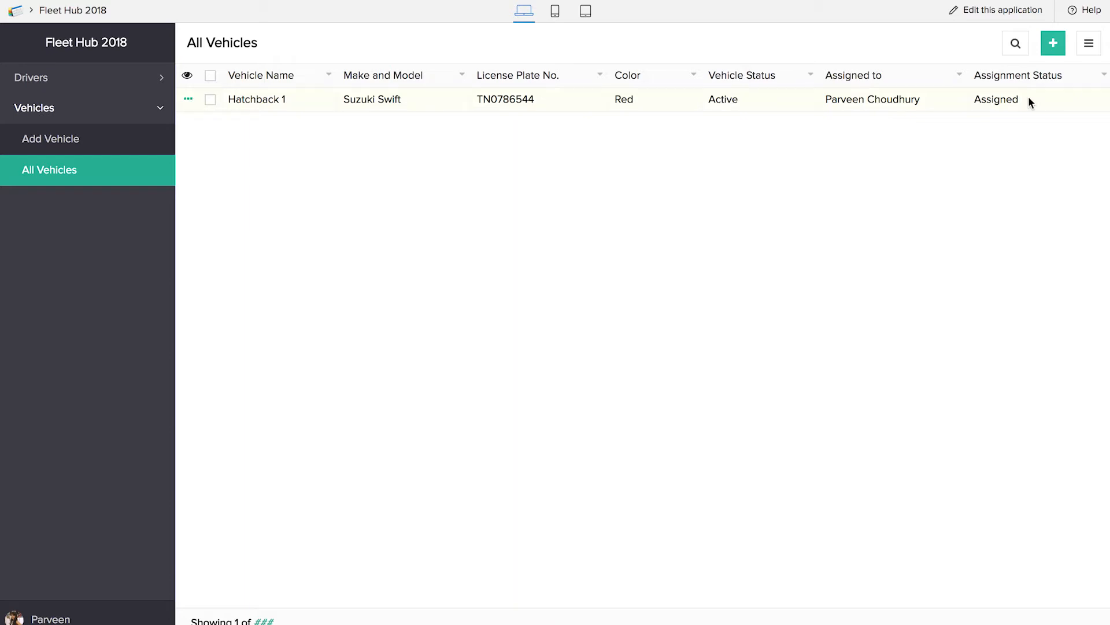
# Start another vehicle record with vehicle name SUV 1, make and model Toyota Innova, the license plate number and color bLUE
pyautogui.click(70, 139)
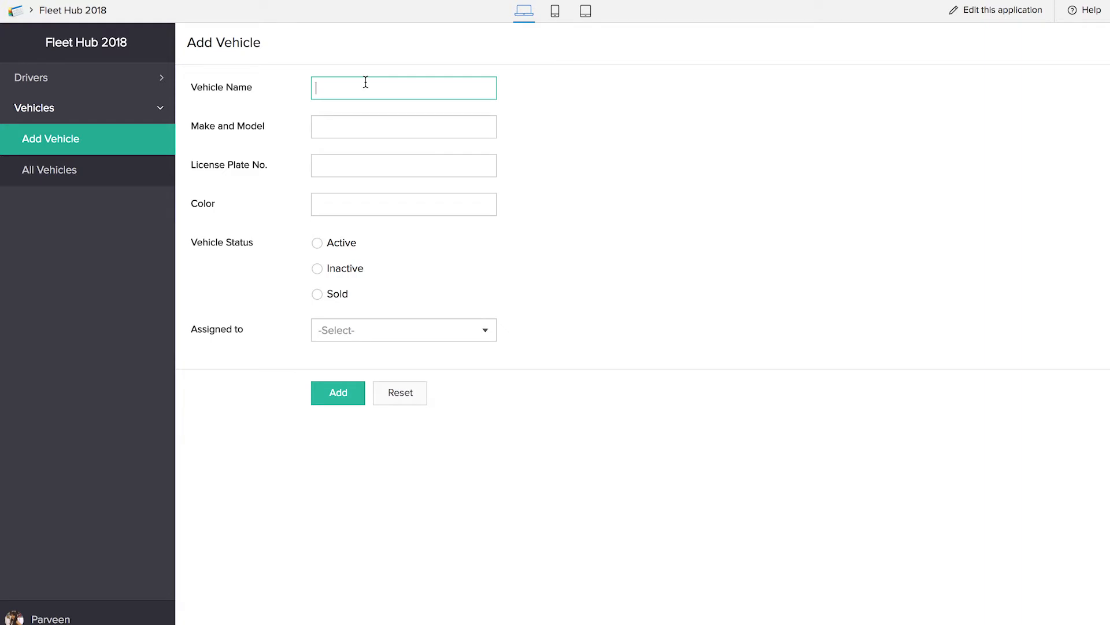
pyautogui.write('SUV 1')
pyautogui.press('Tab')
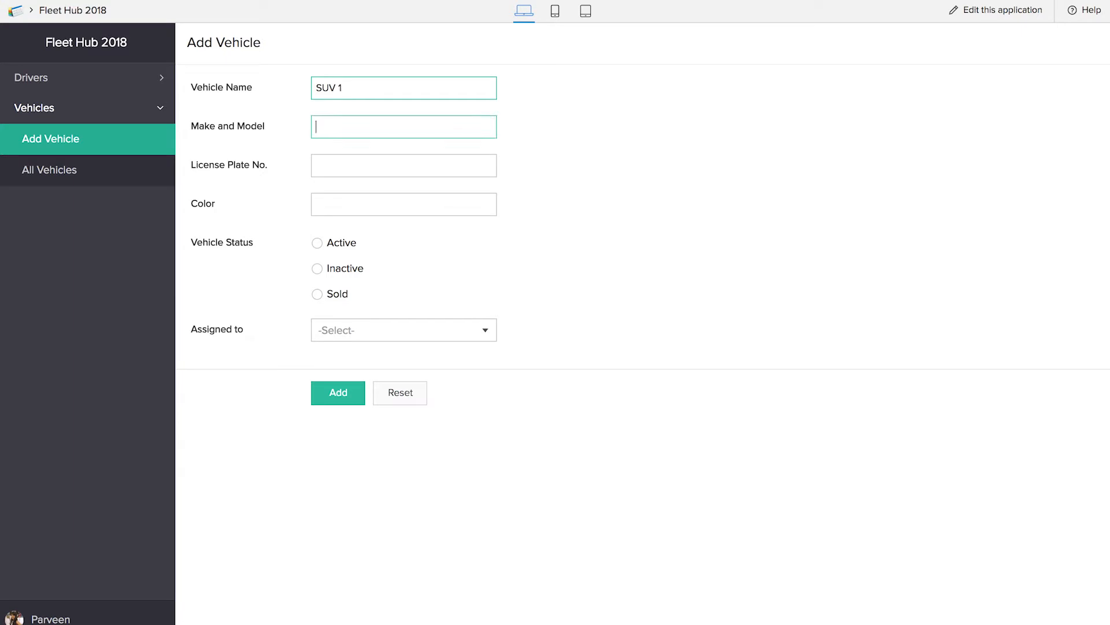
pyautogui.write('Toyota Innova')
pyautogui.press('Tab')
pyautogui.write('tn123456')
pyautogui.press('Tab')
pyautogui.write('bLUE')
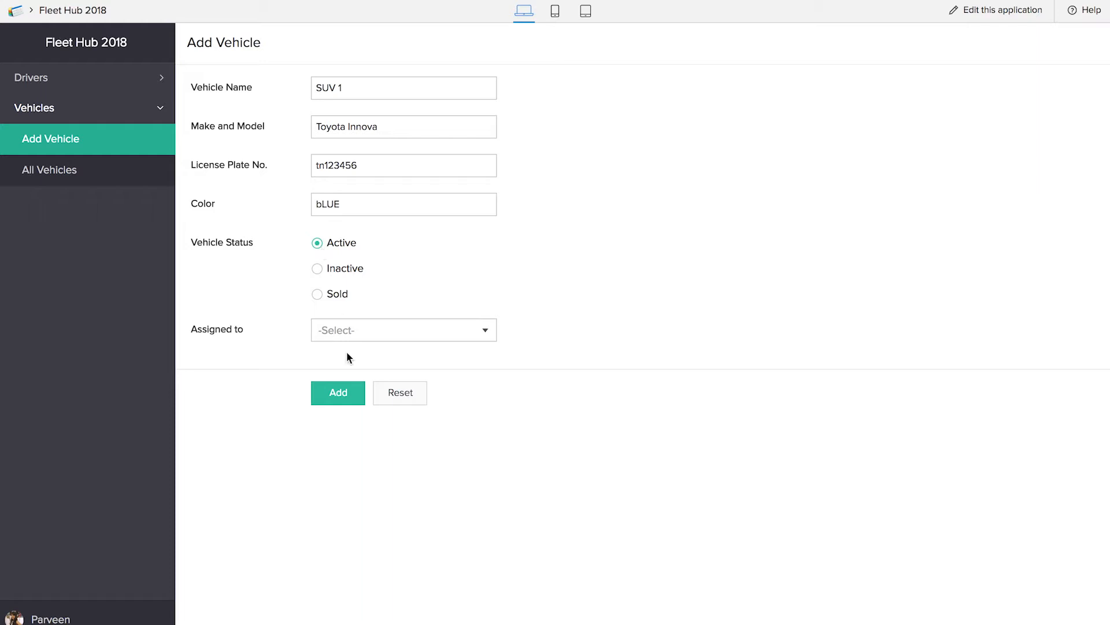
# Submit the SUV 1 record without an assigned driver, check it in the All Vehicles report, and reopen the Add Vehicle form
pyautogui.click(345, 396)
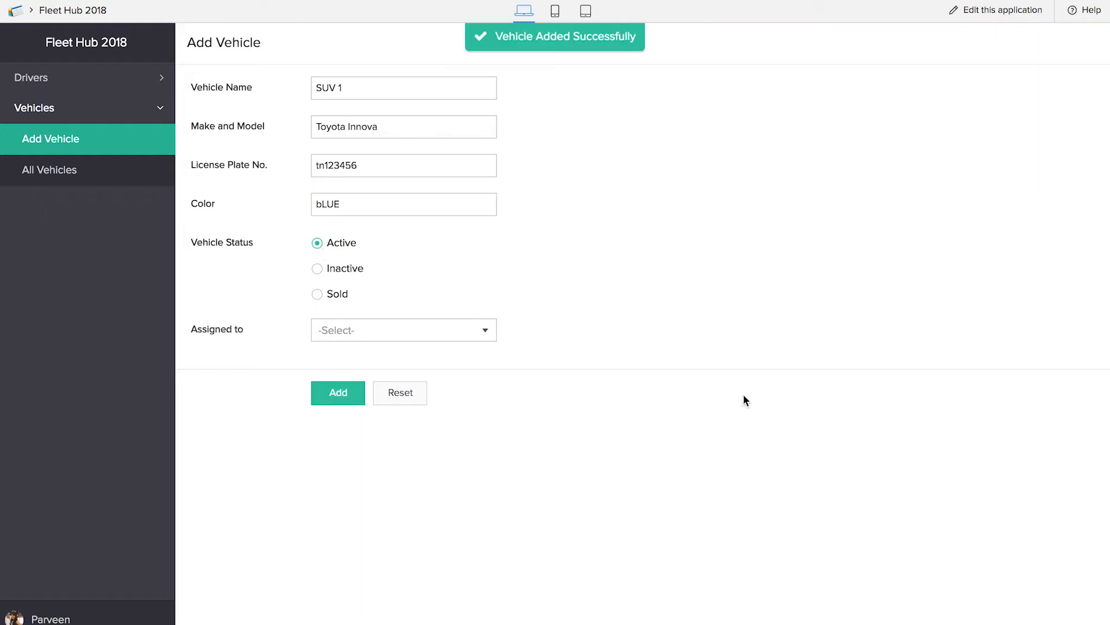
pyautogui.click(90, 171)
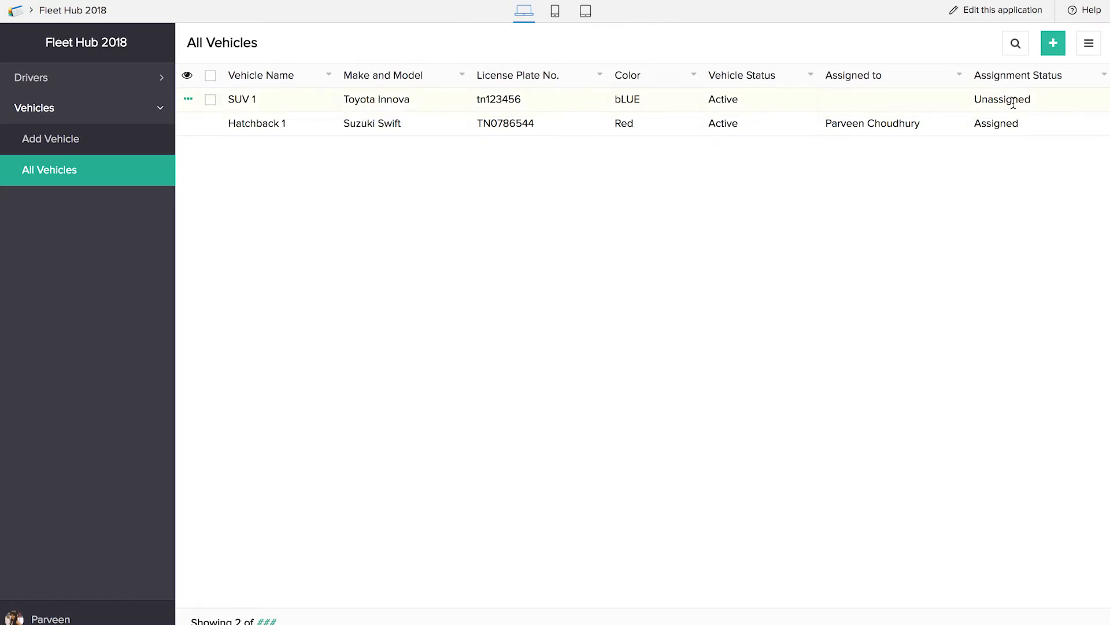
pyautogui.click(52, 139)
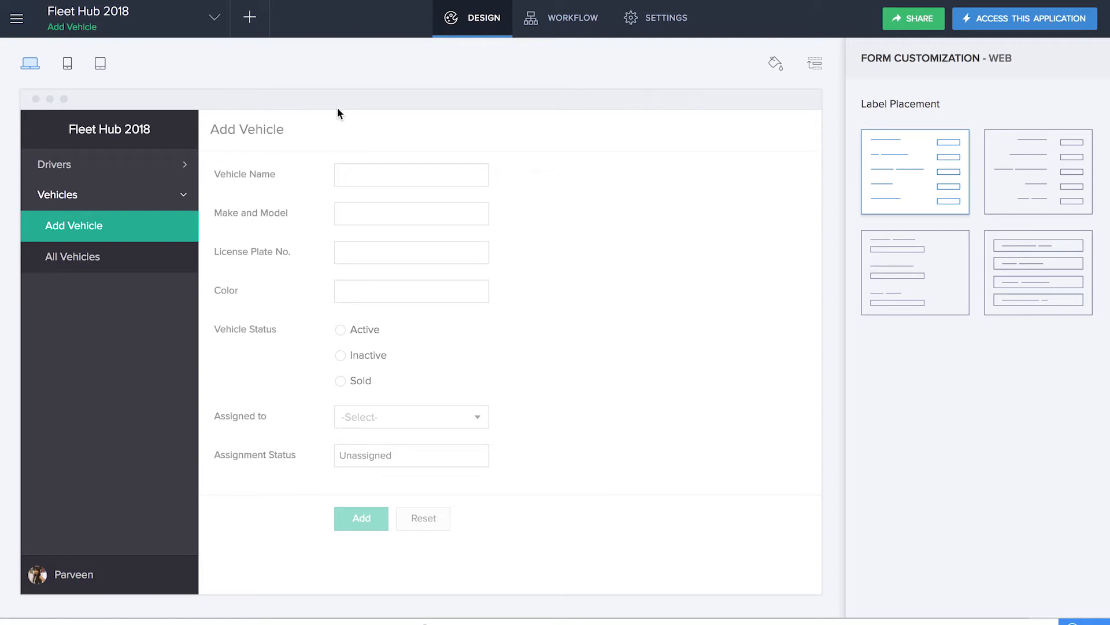
# In the application editor, create a new blank form named Log issue
pyautogui.click(248, 33)
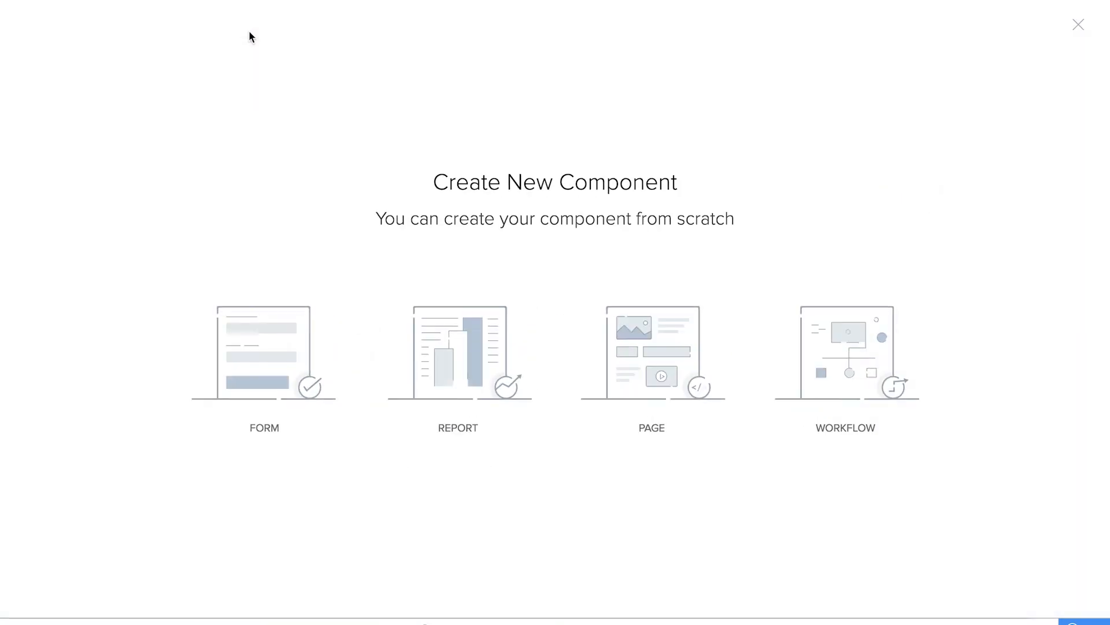
pyautogui.click(262, 371)
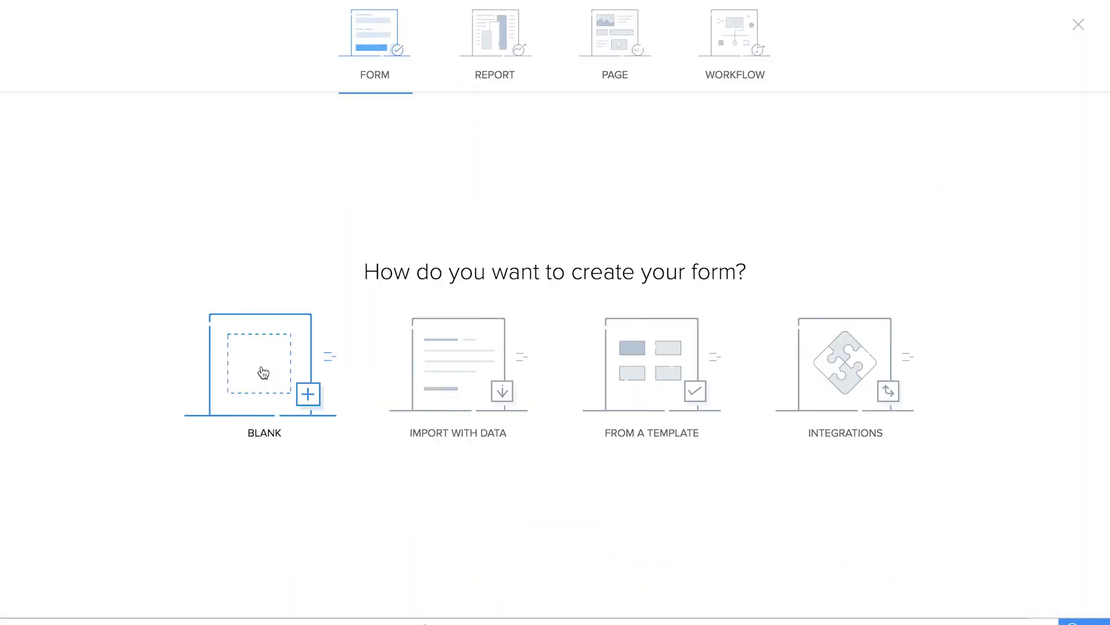
pyautogui.click(263, 372)
pyautogui.write('Log issue')
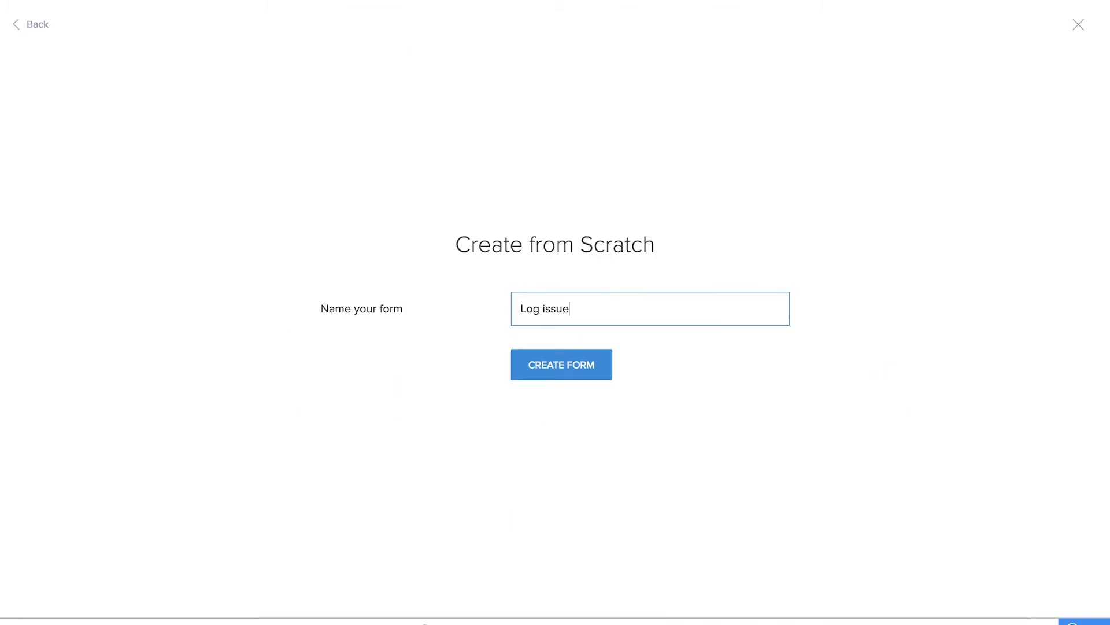
pyautogui.click(558, 364)
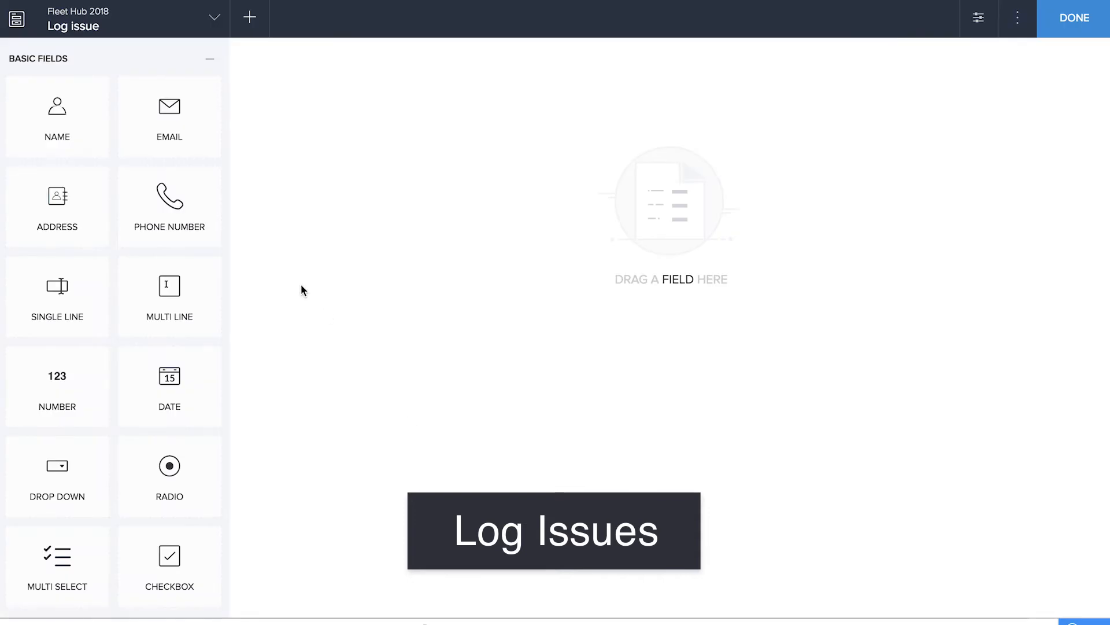
# Add a lookup field linked to Vehicle Name in the Fleet Hub 2018 Add Vehicle form and name it Vehicle Name
pyautogui.scroll(-10, 104, 550)
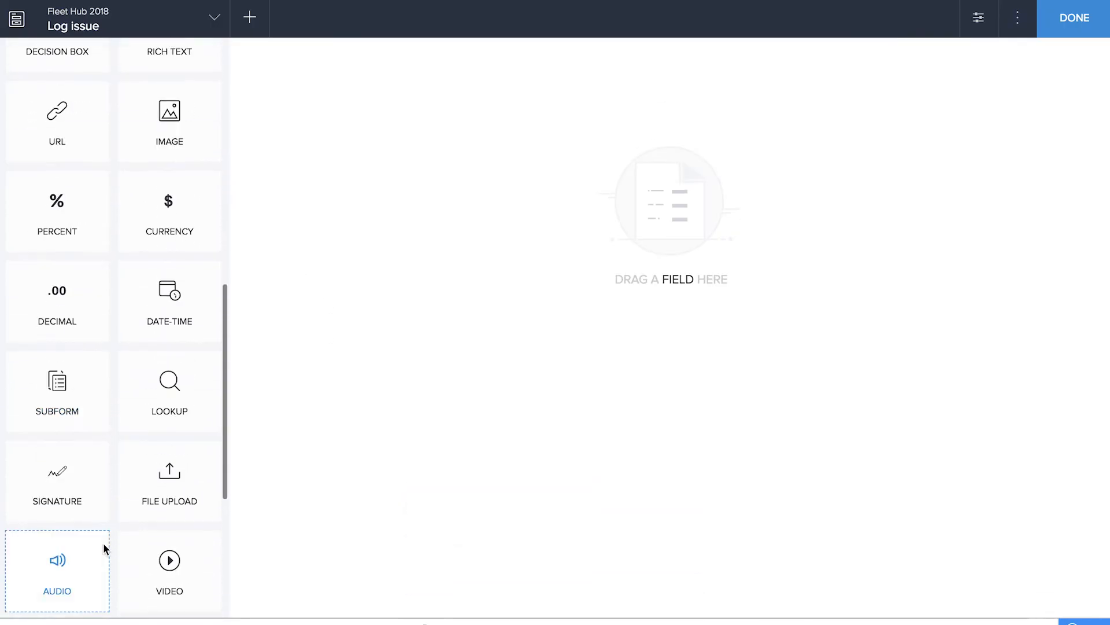
pyautogui.scroll(-1, 105, 548)
pyautogui.moveTo(170, 356); pyautogui.dragTo(508, 327)
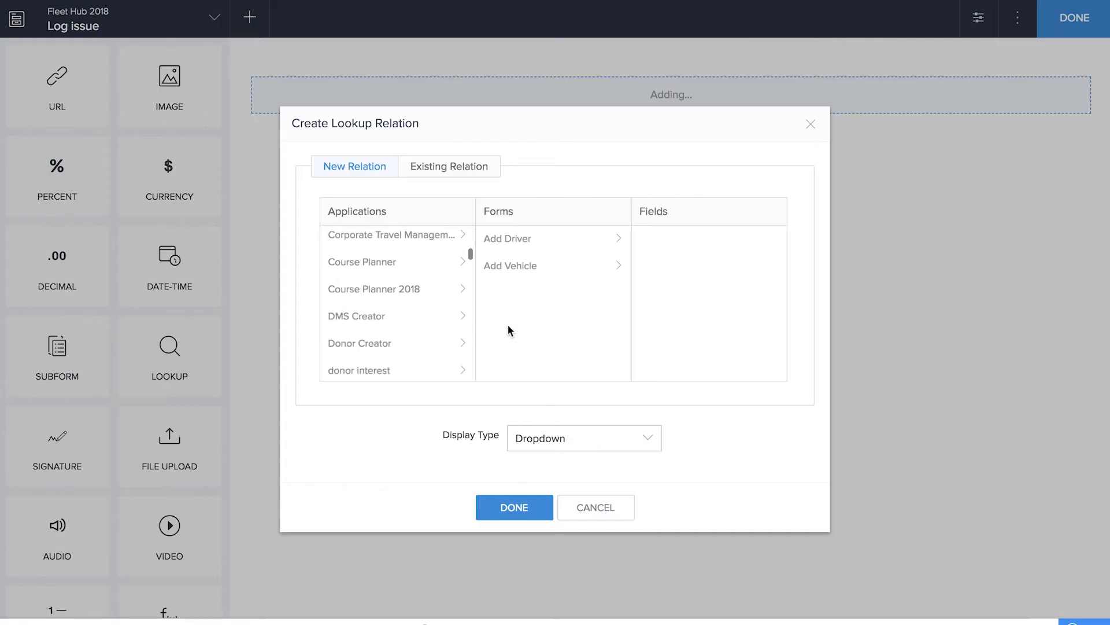
pyautogui.click(523, 269)
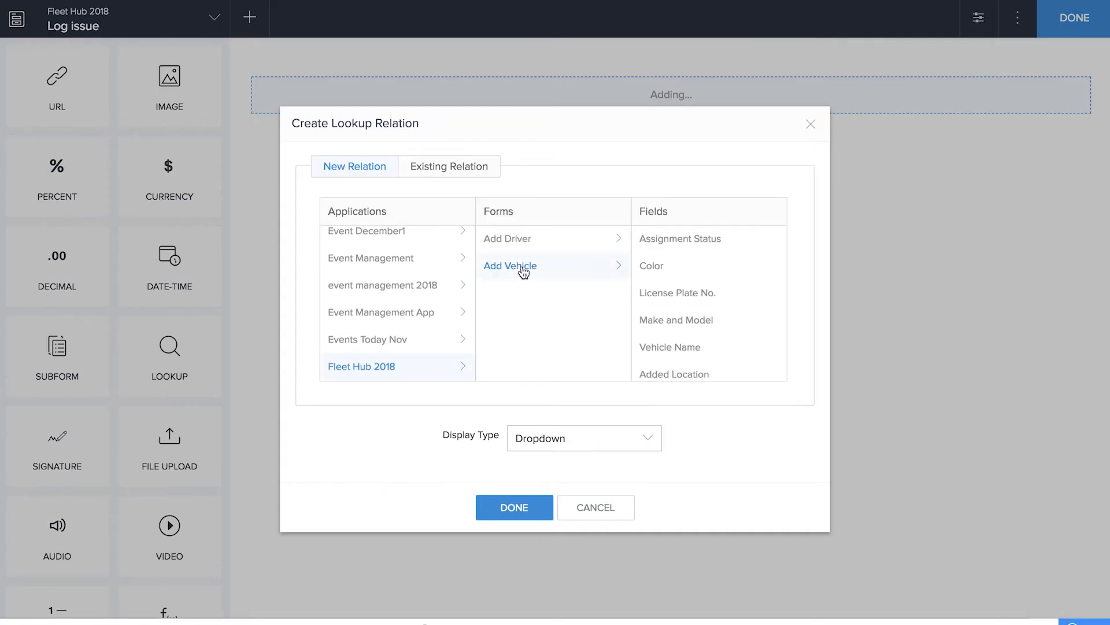
pyautogui.click(661, 350)
pyautogui.click(501, 499)
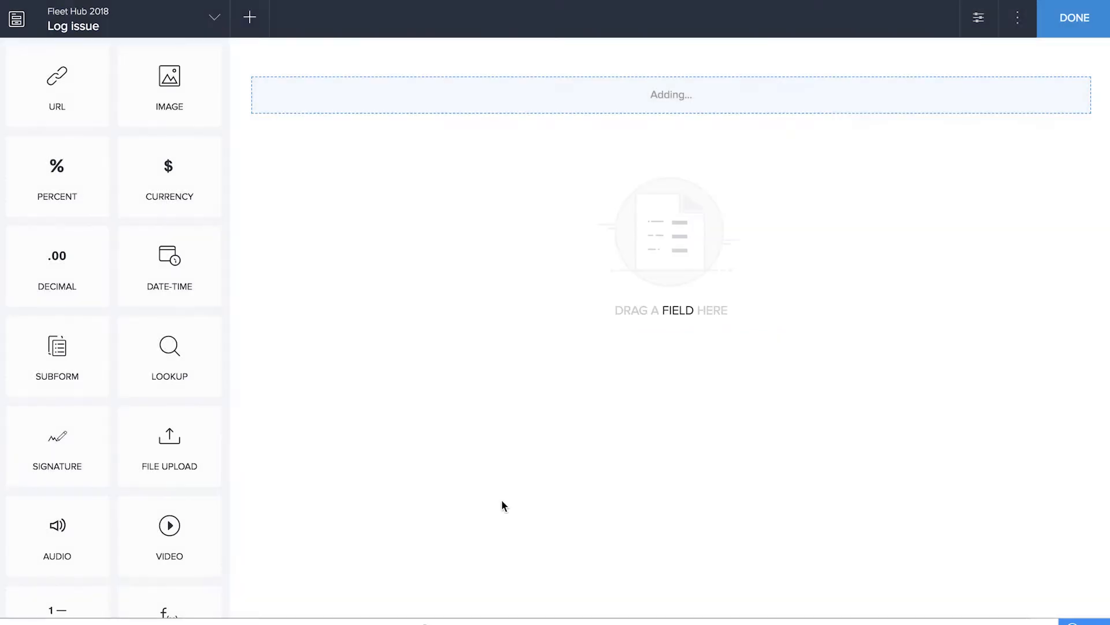
pyautogui.write('Vehicle Name')
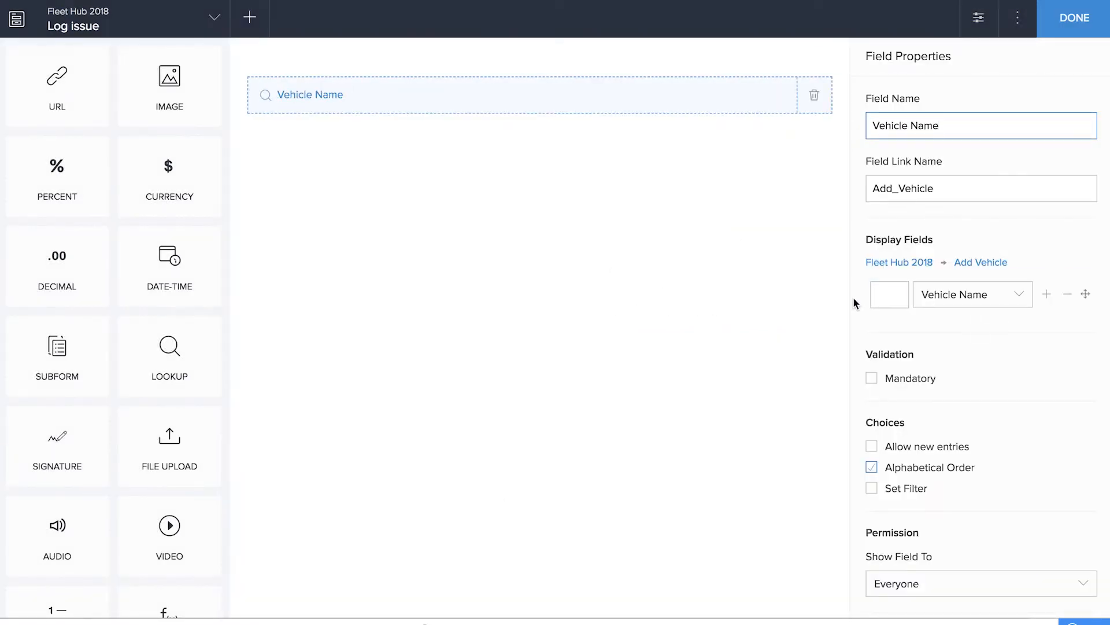
pyautogui.click(525, 363)
# Add a second lookup field linked to Name in the Add Driver form and name it assigned to
pyautogui.scroll(-4, 145, 504)
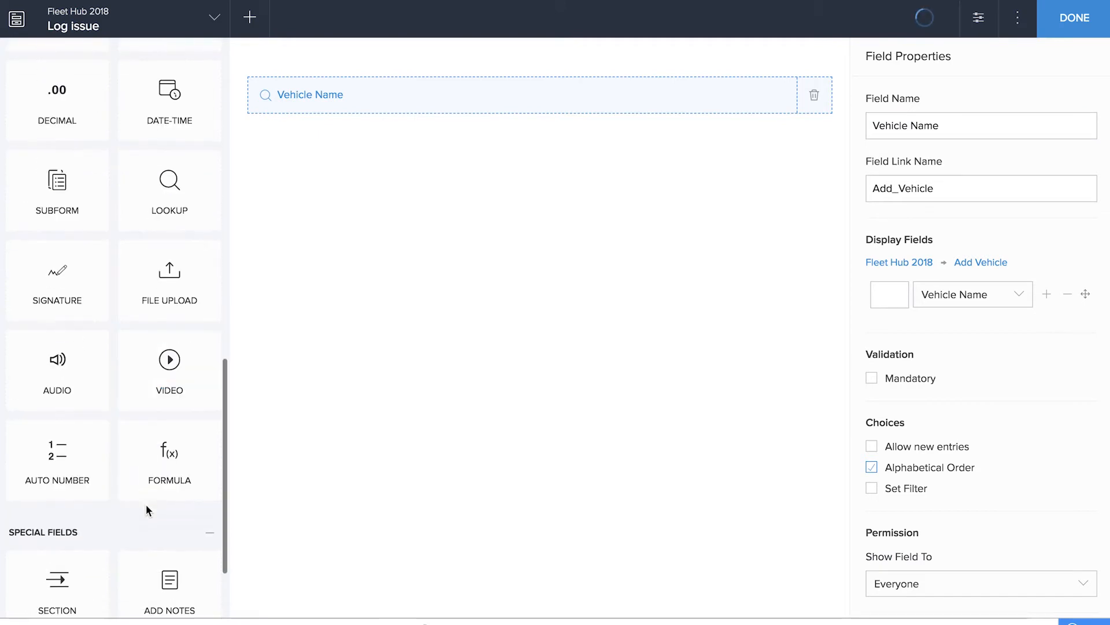
pyautogui.scroll(-2, 145, 504)
pyautogui.scroll(3, 145, 504)
pyautogui.moveTo(167, 232); pyautogui.dragTo(554, 217)
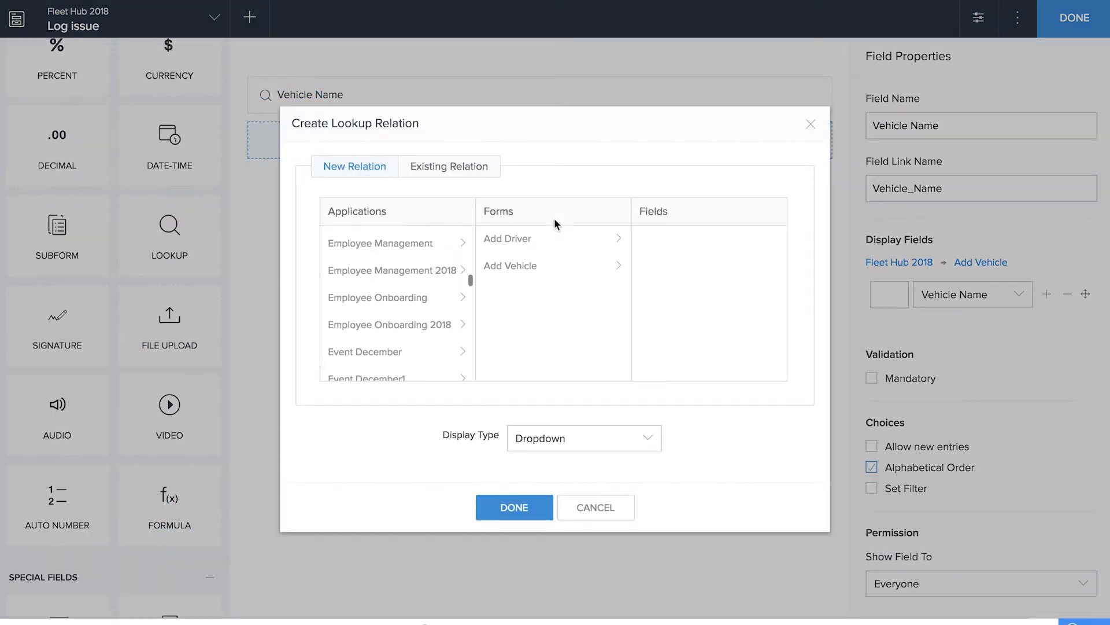
pyautogui.click(687, 271)
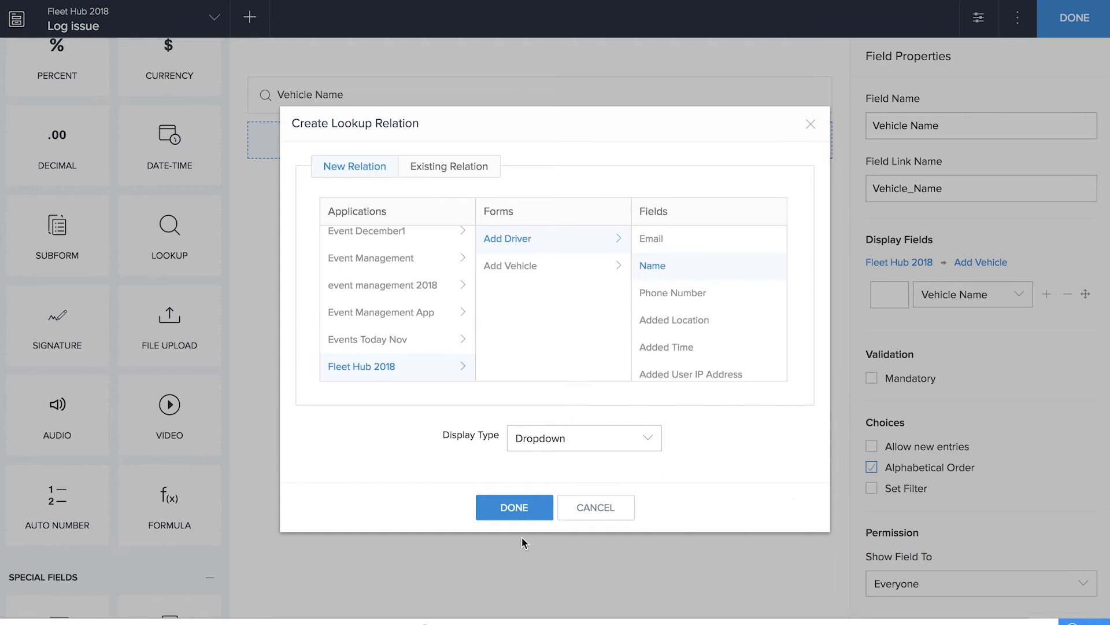
pyautogui.click(519, 513)
pyautogui.write('assigned to')
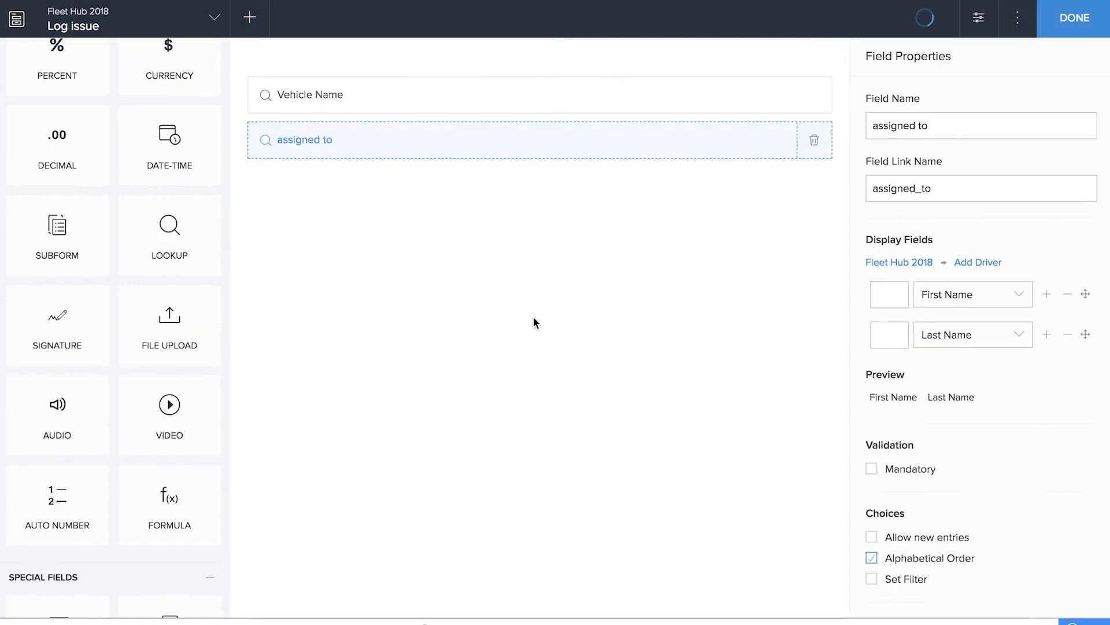
# Add a single-line field named Issue Summary and a multi-line field named Issue Description below the lookup fields
pyautogui.scroll(10, 116, 192)
pyautogui.moveTo(61, 306); pyautogui.dragTo(541, 265)
pyautogui.write('Issue Summary')
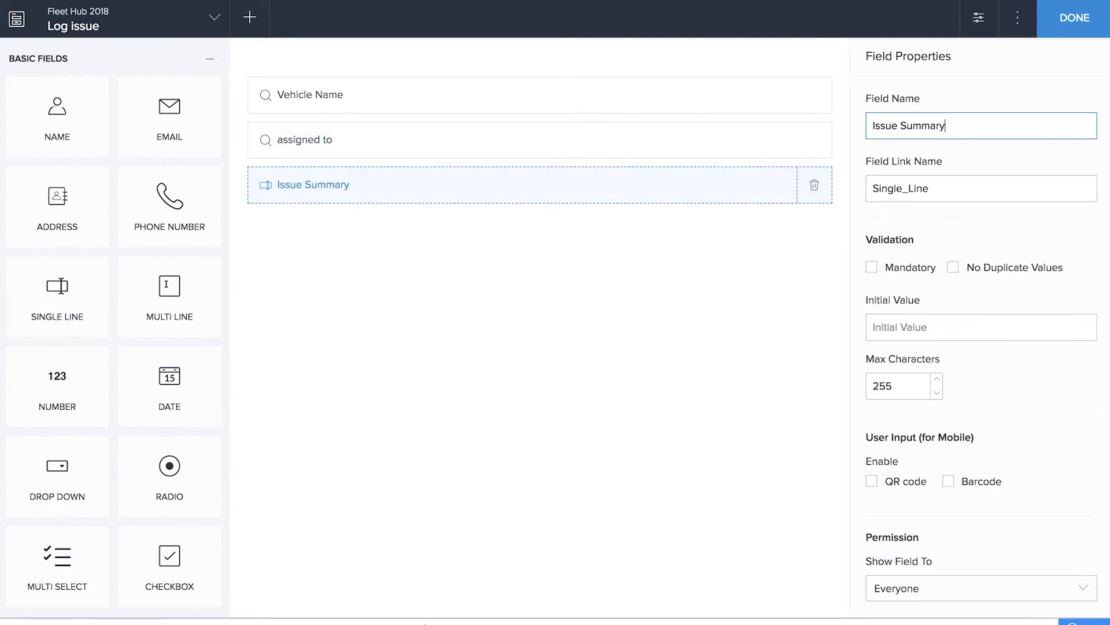
pyautogui.moveTo(170, 293); pyautogui.dragTo(408, 342)
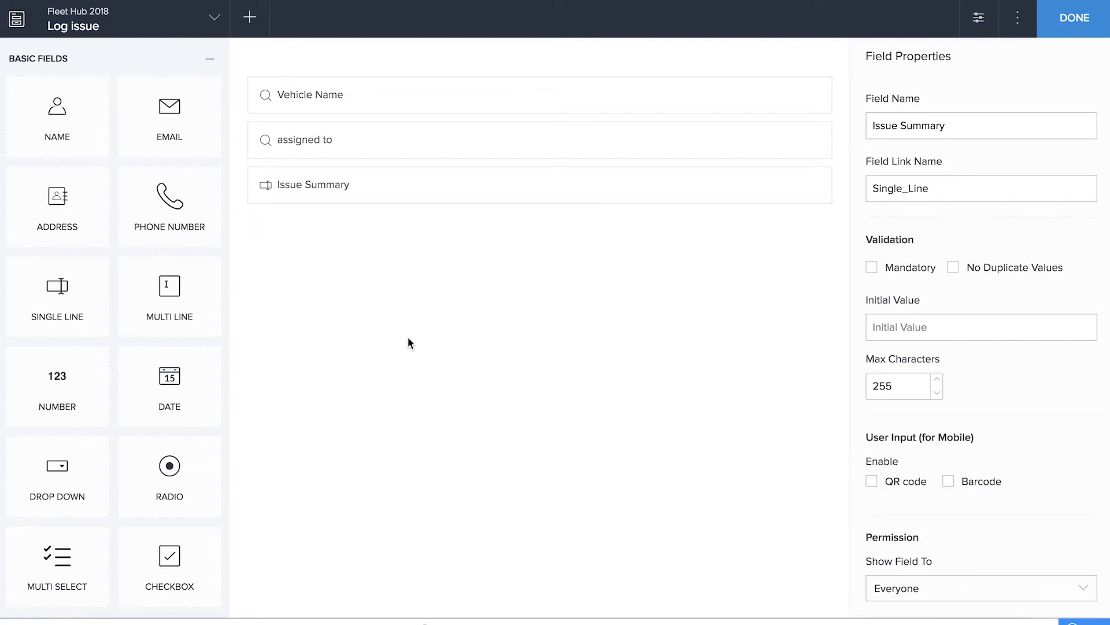
pyautogui.write('Issue Description')
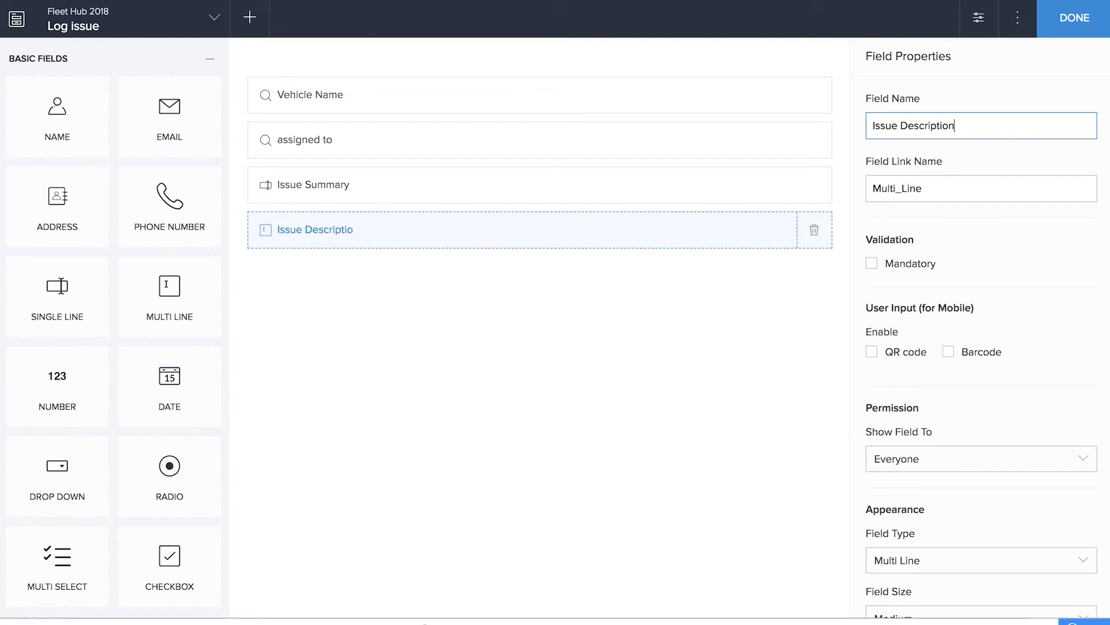
pyautogui.click(370, 440)
# Add a date field named Deadline below Issue Description
pyautogui.moveTo(190, 396); pyautogui.dragTo(459, 396)
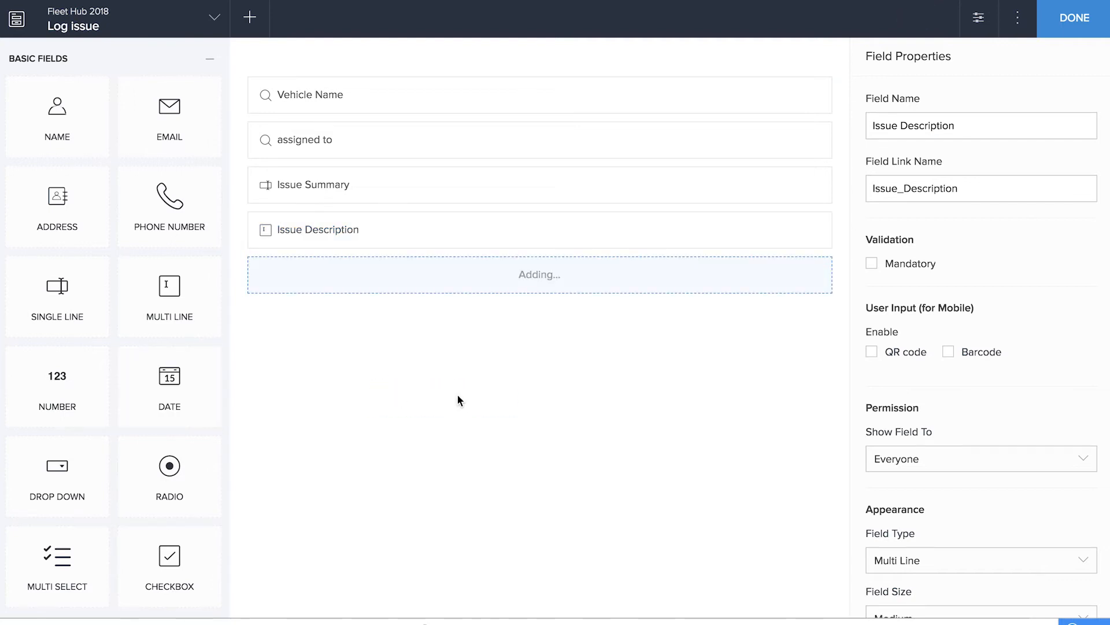
pyautogui.write('Deadline')
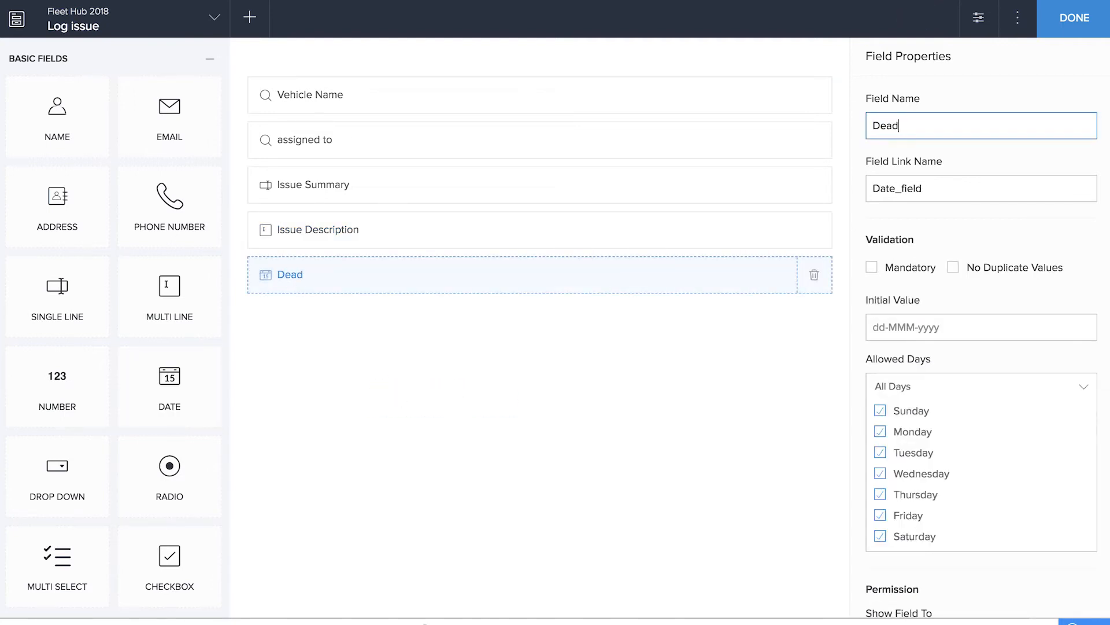
pyautogui.click(440, 494)
# Add a file upload field named Associated Documents below the Deadline field
pyautogui.scroll(-4, 139, 500)
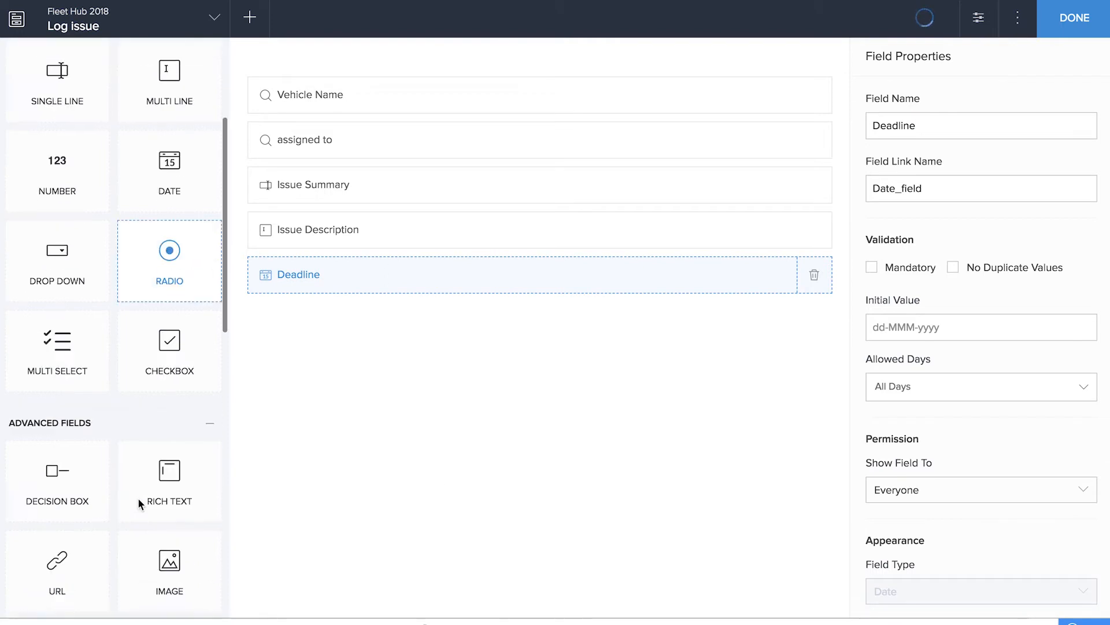
pyautogui.scroll(-5, 138, 498)
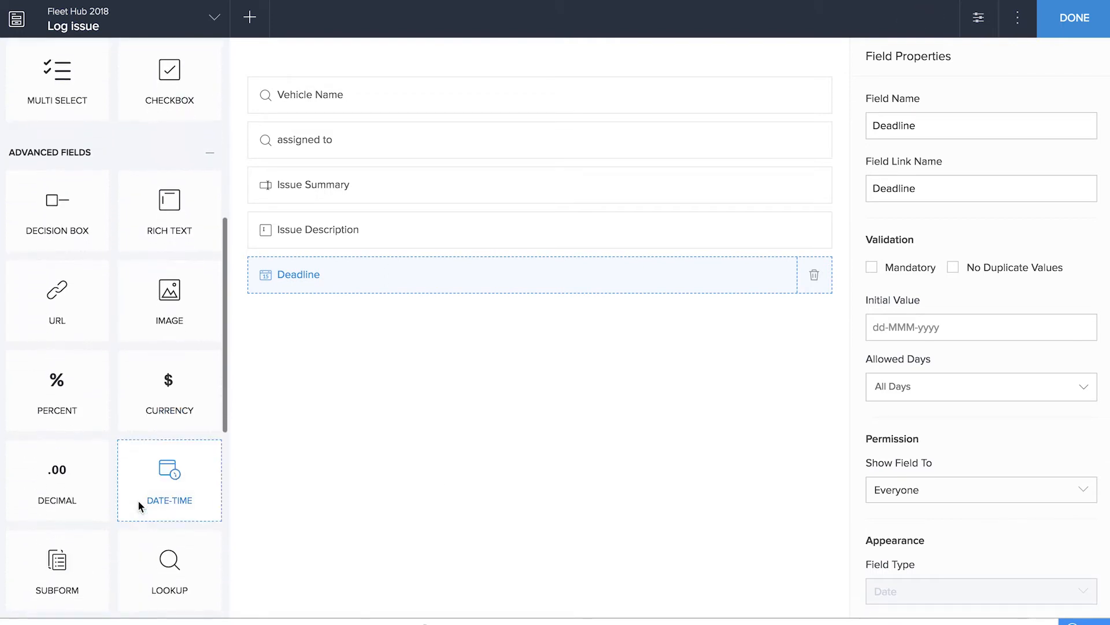
pyautogui.scroll(-5, 138, 499)
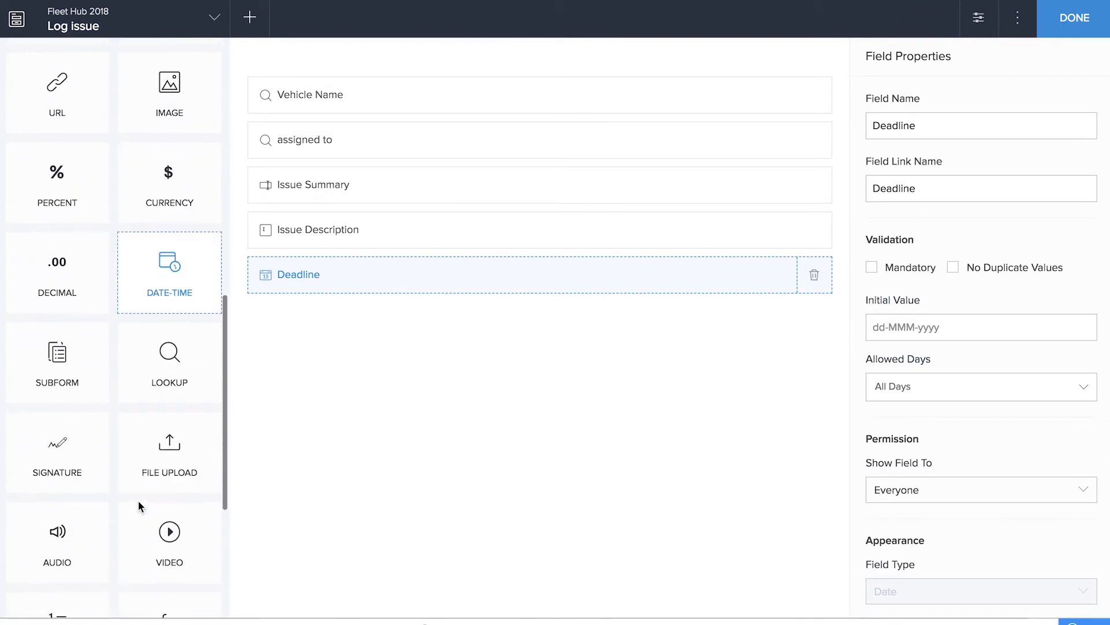
pyautogui.moveTo(139, 501); pyautogui.dragTo(397, 397)
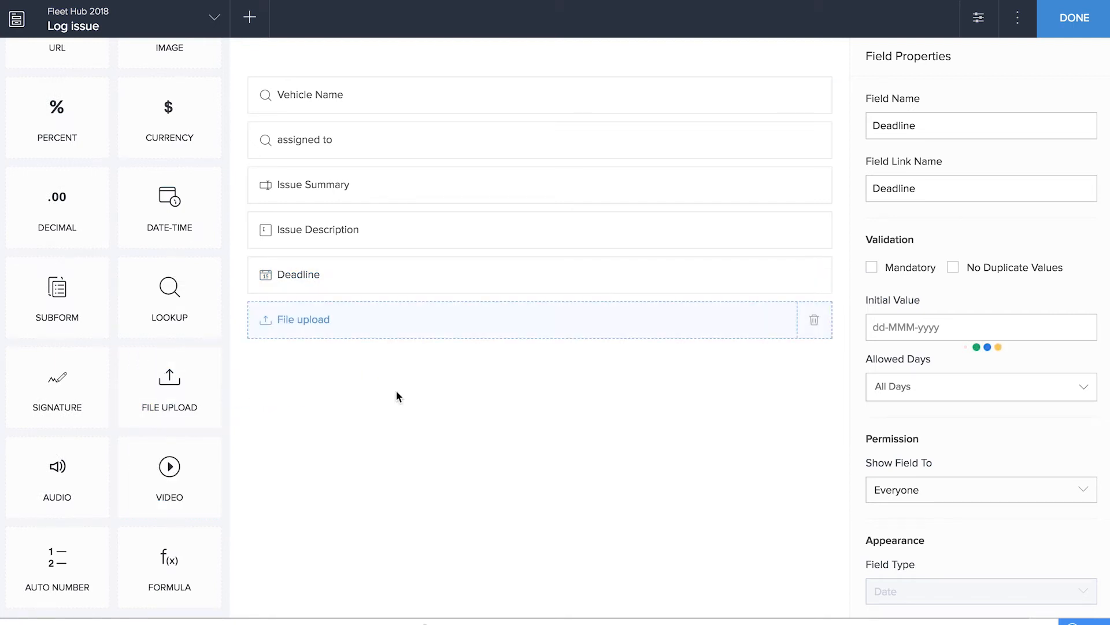
pyautogui.write('Associated Documents')
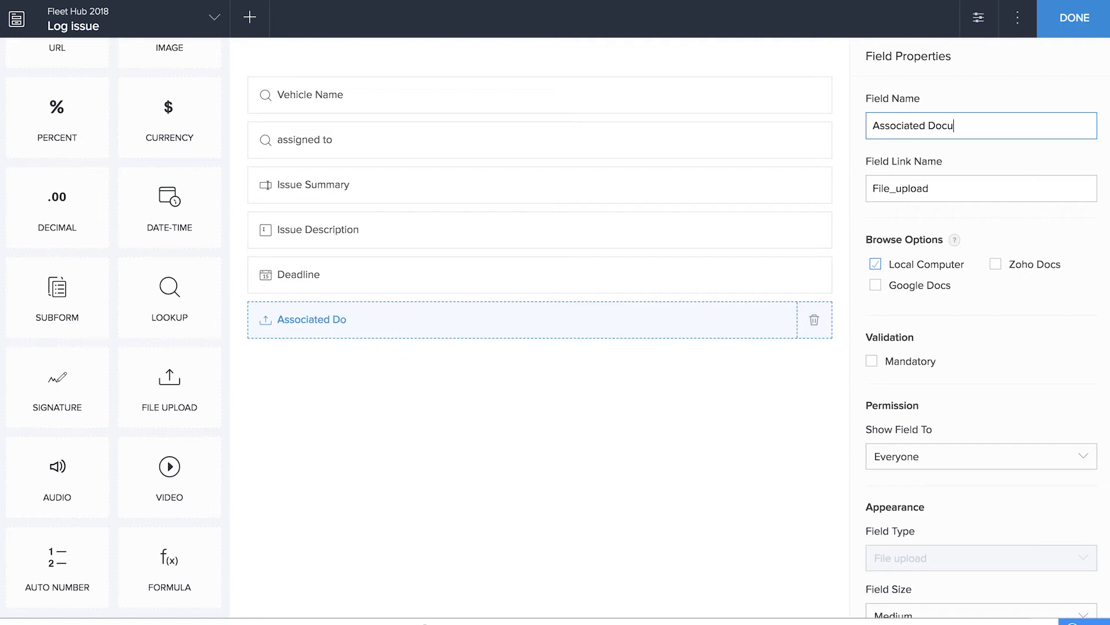
pyautogui.click(302, 531)
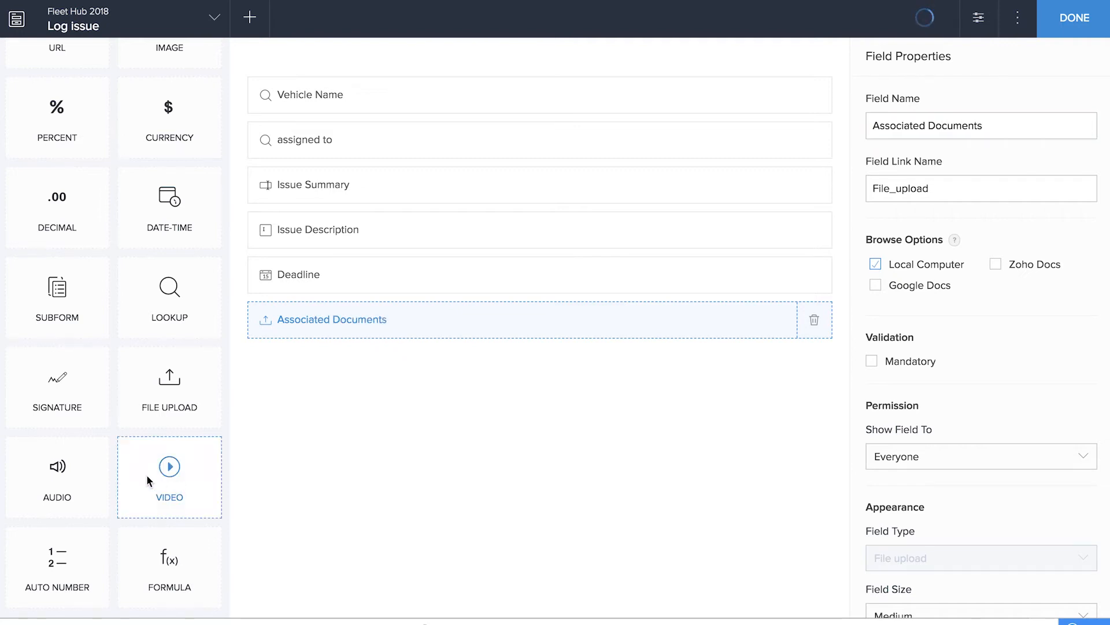
# Add a drop-down field named Resolution Status below Associated Documents
pyautogui.scroll(6, 147, 475)
pyautogui.scroll(3, 147, 474)
pyautogui.moveTo(99, 248); pyautogui.dragTo(301, 355)
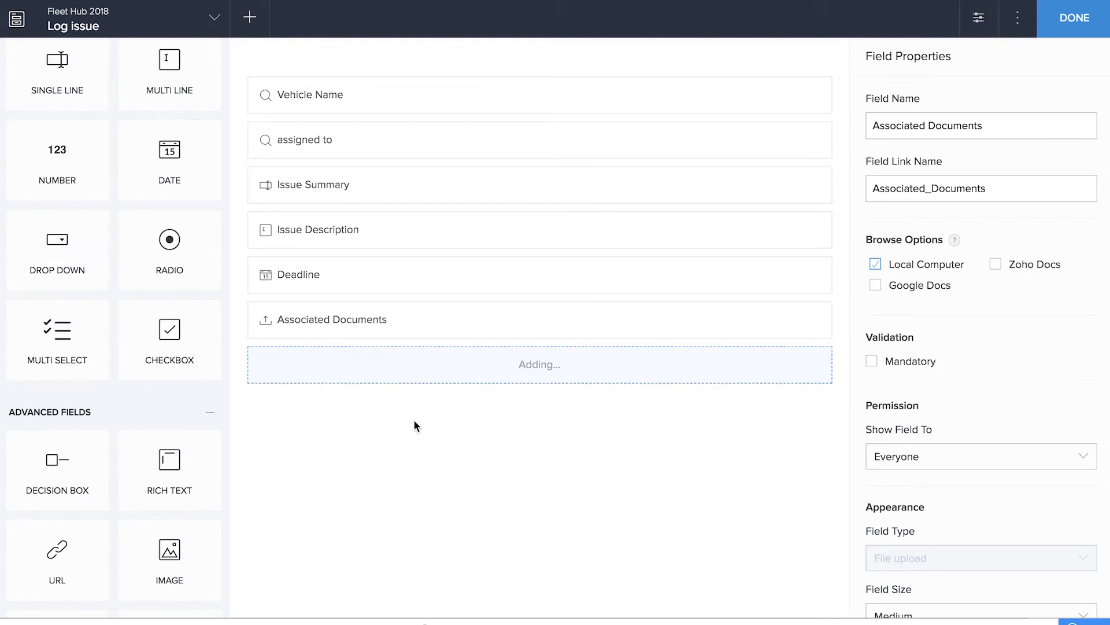
pyautogui.write('Resolution Status')
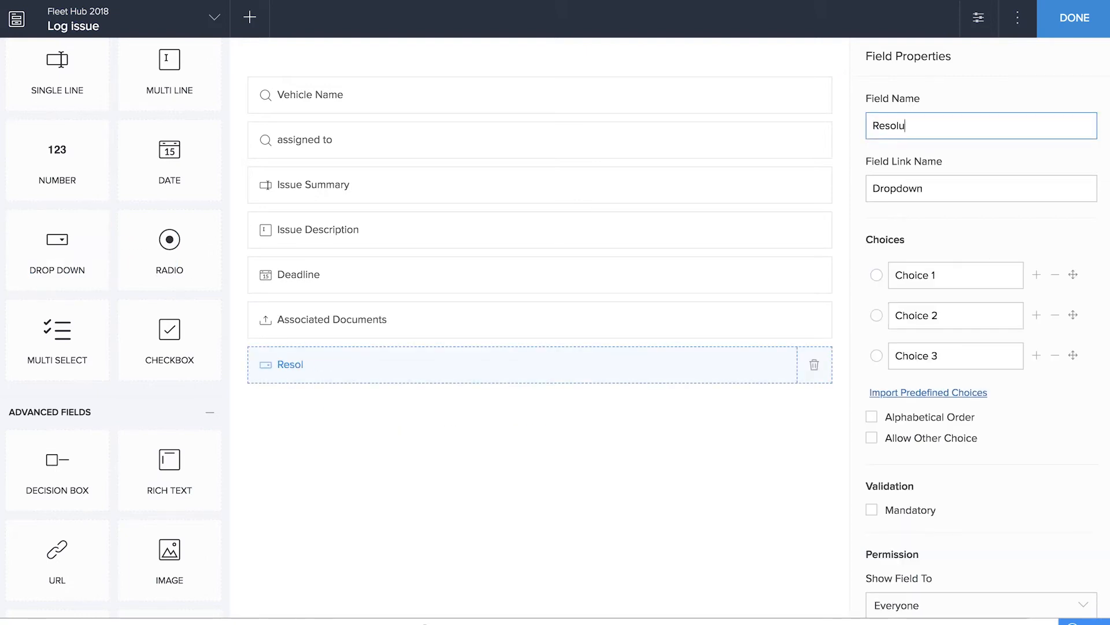
# Limit the Resolution Status choices to Open and Resolved, with Open as the default, and finish the Log issue form
pyautogui.press('Tab')
pyautogui.press('Tab')
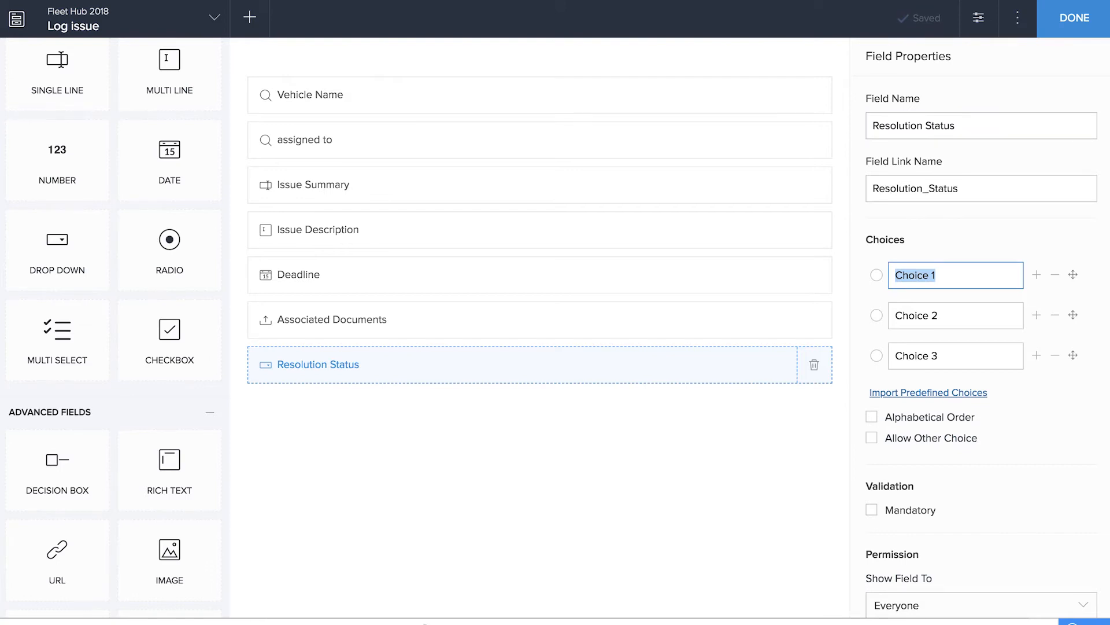
pyautogui.write('Open')
pyautogui.press('Tab')
pyautogui.write('Resolved')
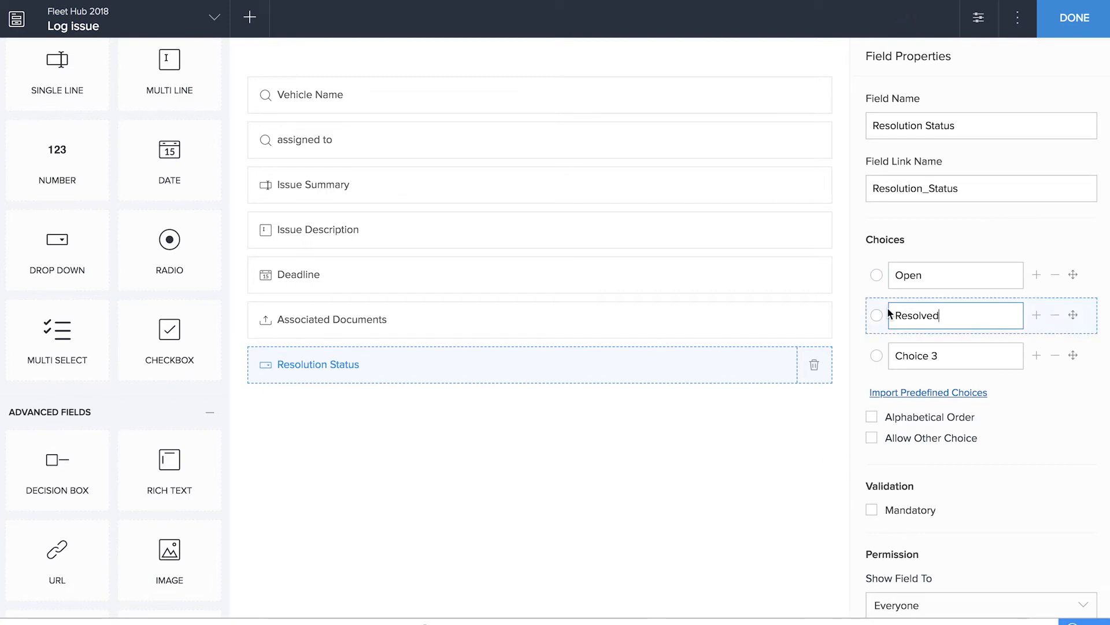
pyautogui.click(877, 275)
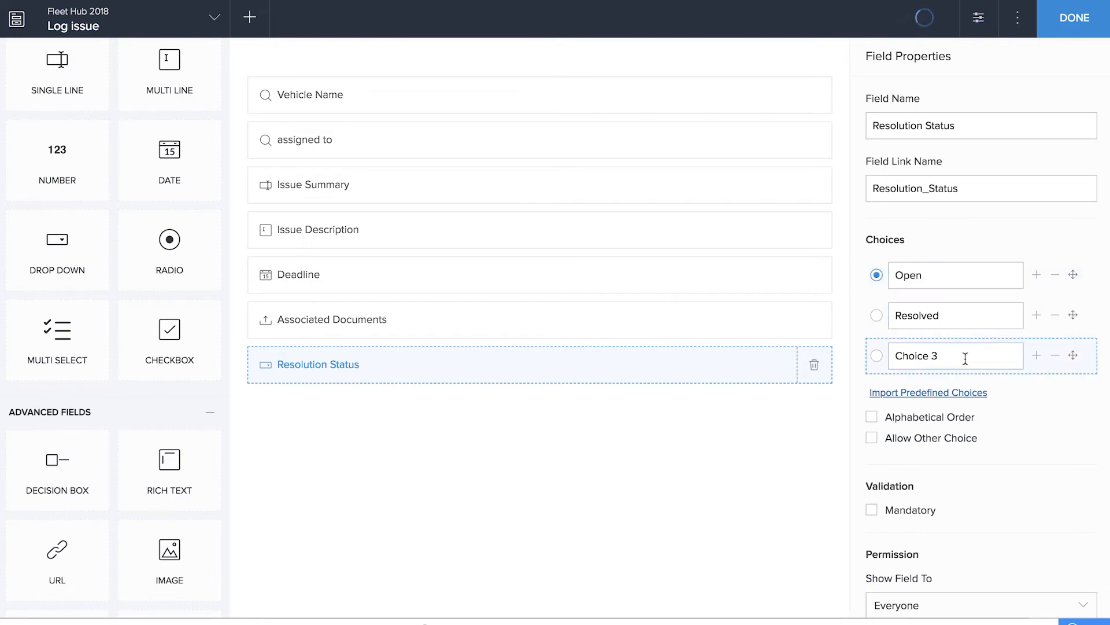
pyautogui.click(1055, 355)
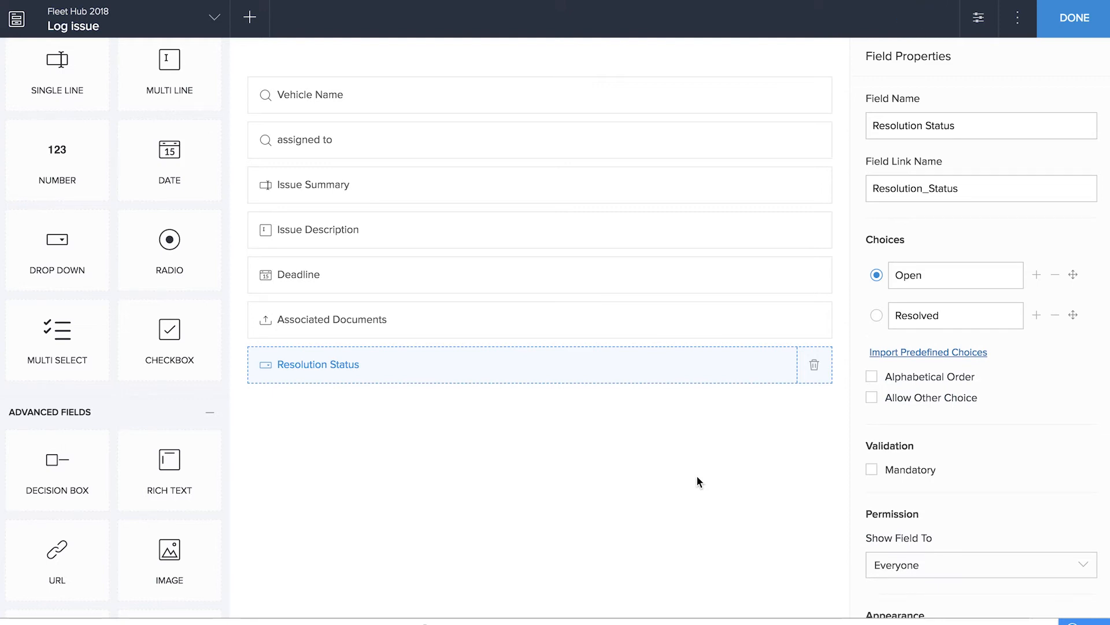
pyautogui.click(1078, 23)
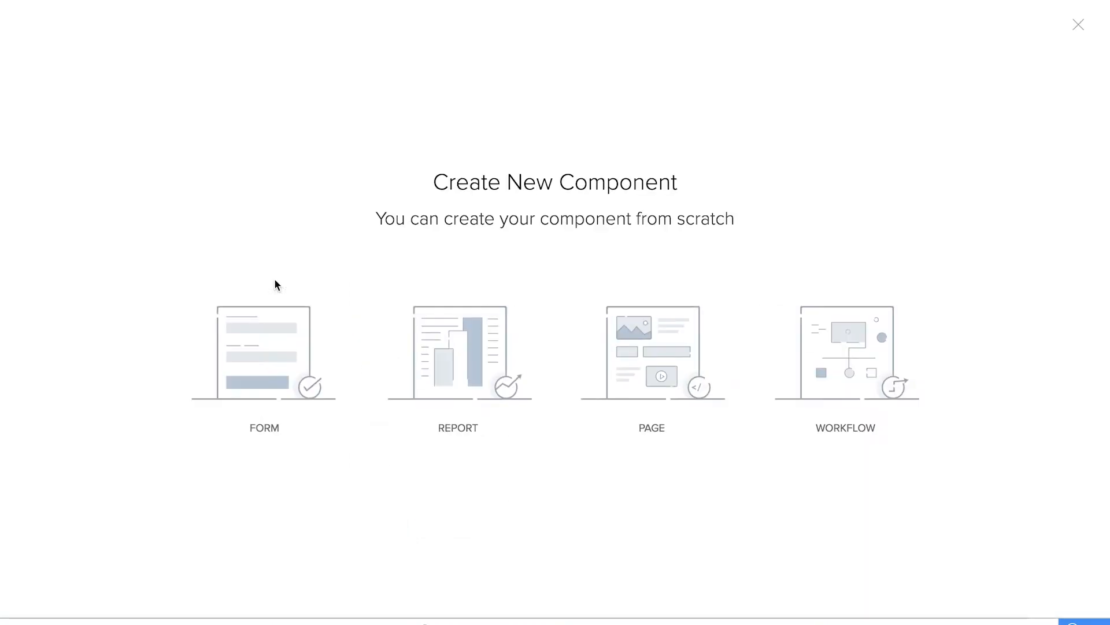
# Create a blank form named Set Reminders
pyautogui.click(289, 340)
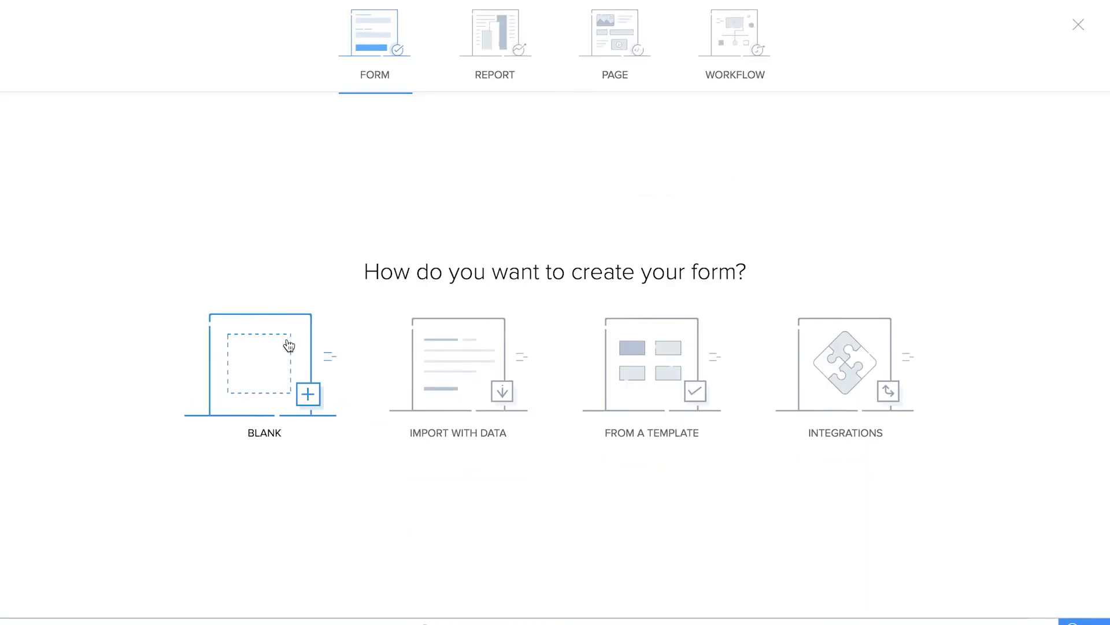
pyautogui.click(290, 346)
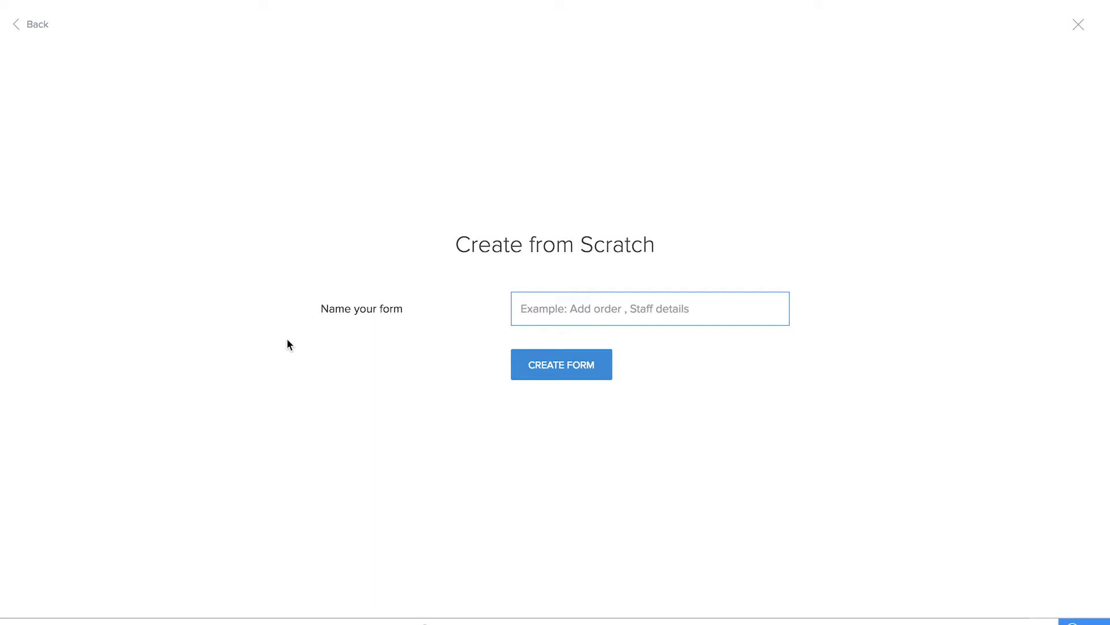
pyautogui.write('Set Reminders')
pyautogui.click(552, 373)
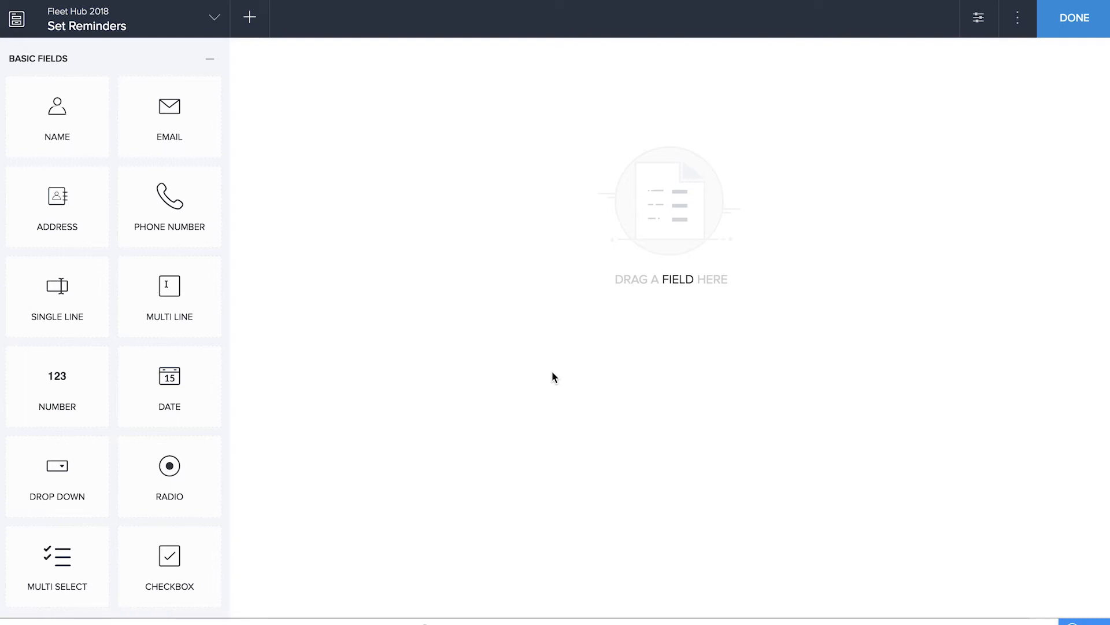
# Add a lookup field to the Issue Summary of the Log issue form and name it select issue
pyautogui.scroll(-10, 132, 476)
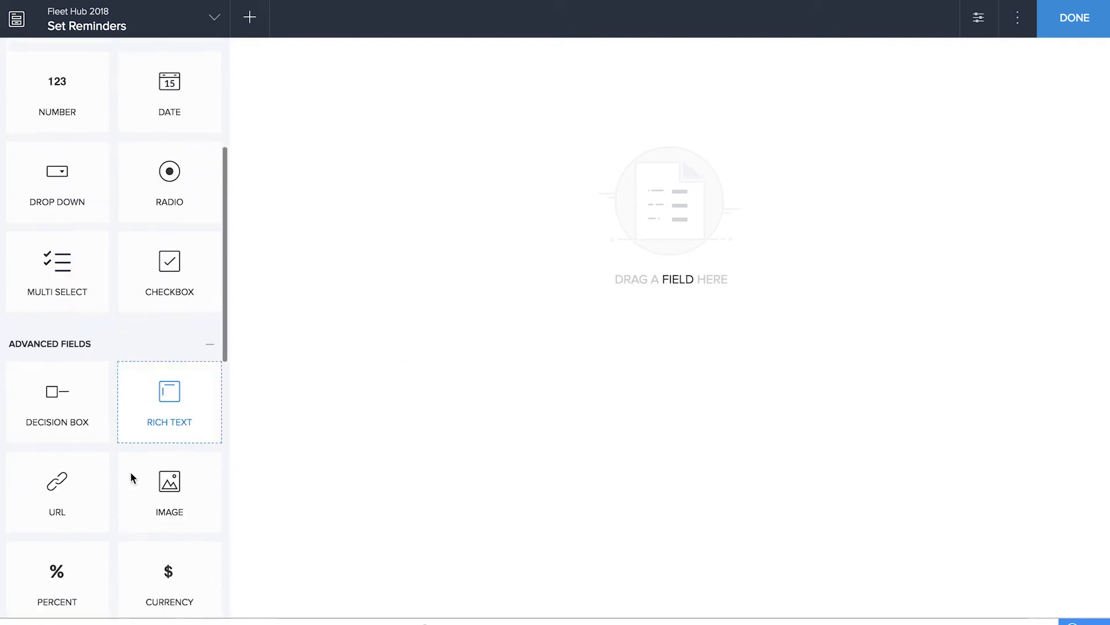
pyautogui.moveTo(169, 399); pyautogui.dragTo(479, 203)
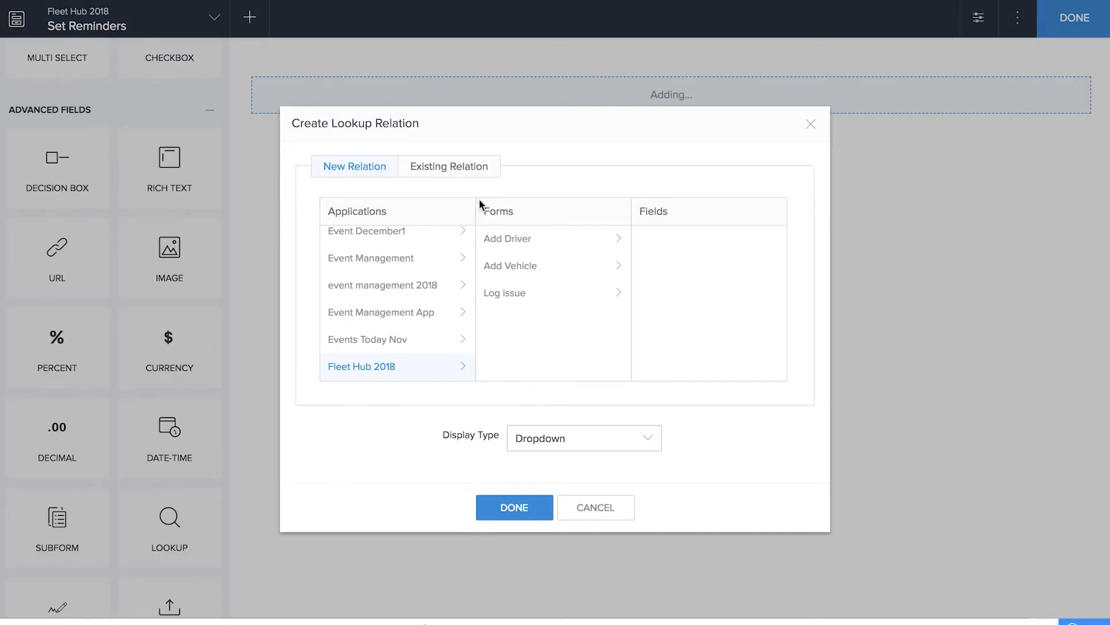
pyautogui.click(507, 294)
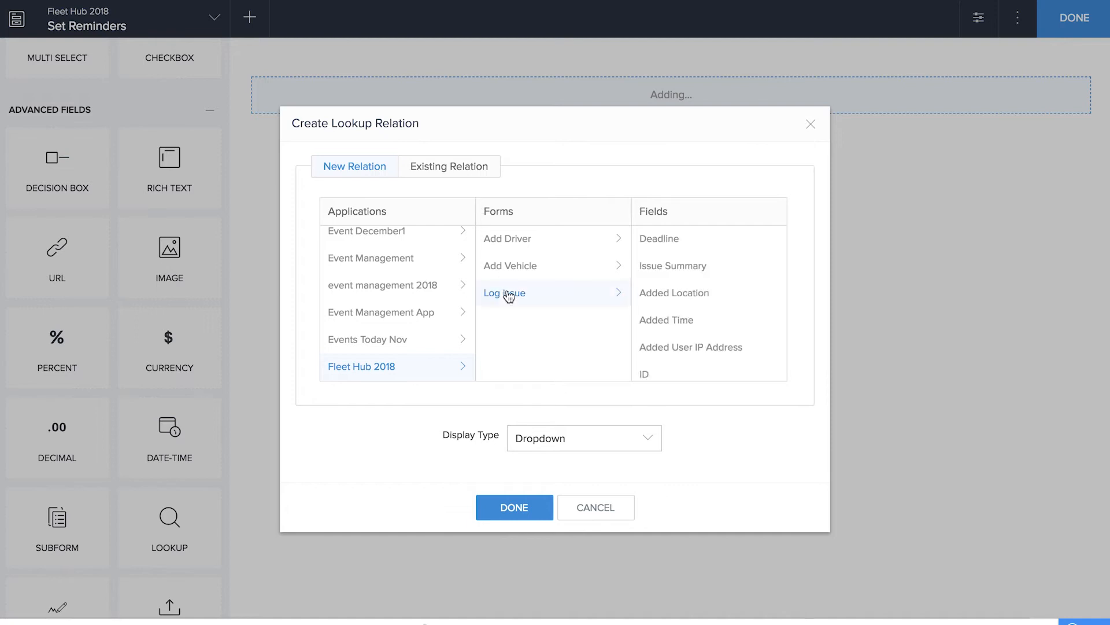
pyautogui.click(693, 269)
pyautogui.click(527, 509)
pyautogui.write('select issue')
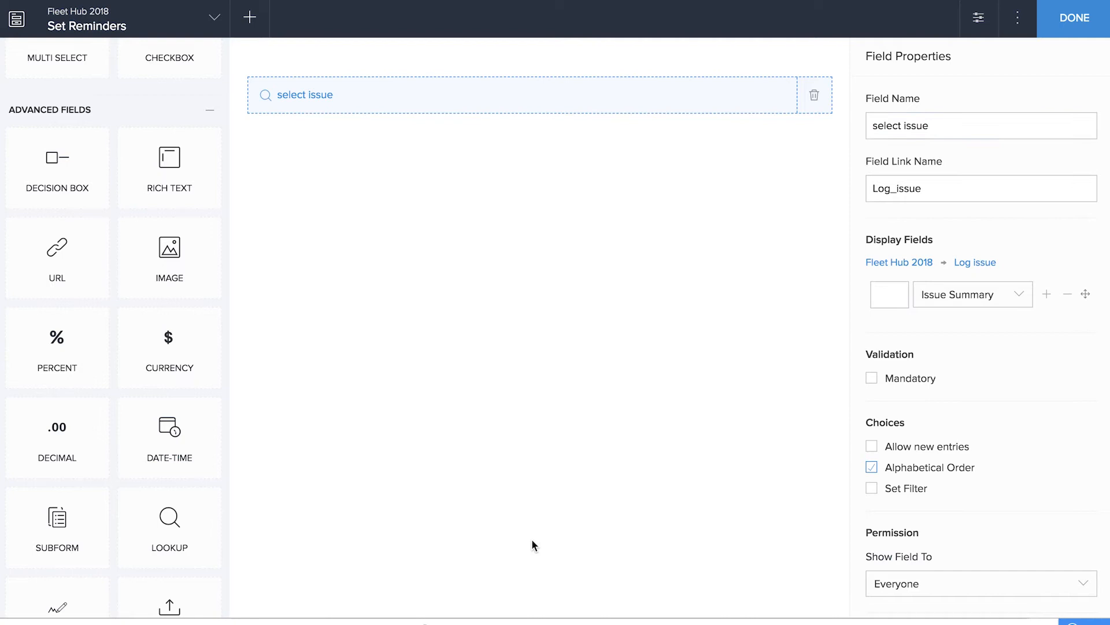
# Add a lookup field to the Vehicle Name of the Add Vehicle form below select issue, and finish the Set Reminders form
pyautogui.moveTo(213, 513); pyautogui.dragTo(552, 312)
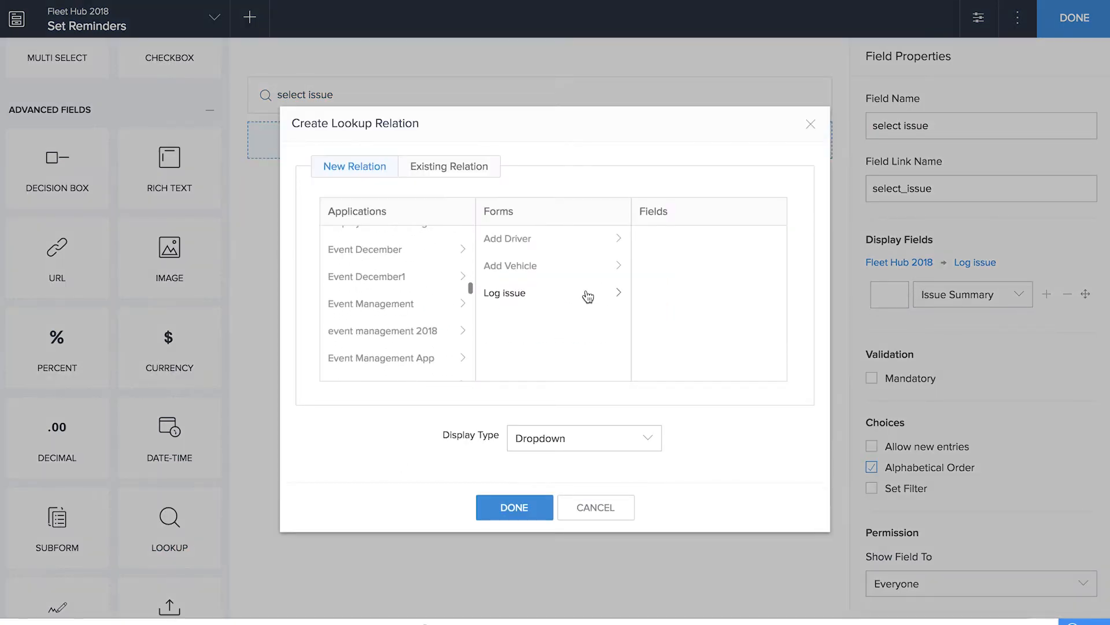
pyautogui.click(533, 268)
pyautogui.click(700, 344)
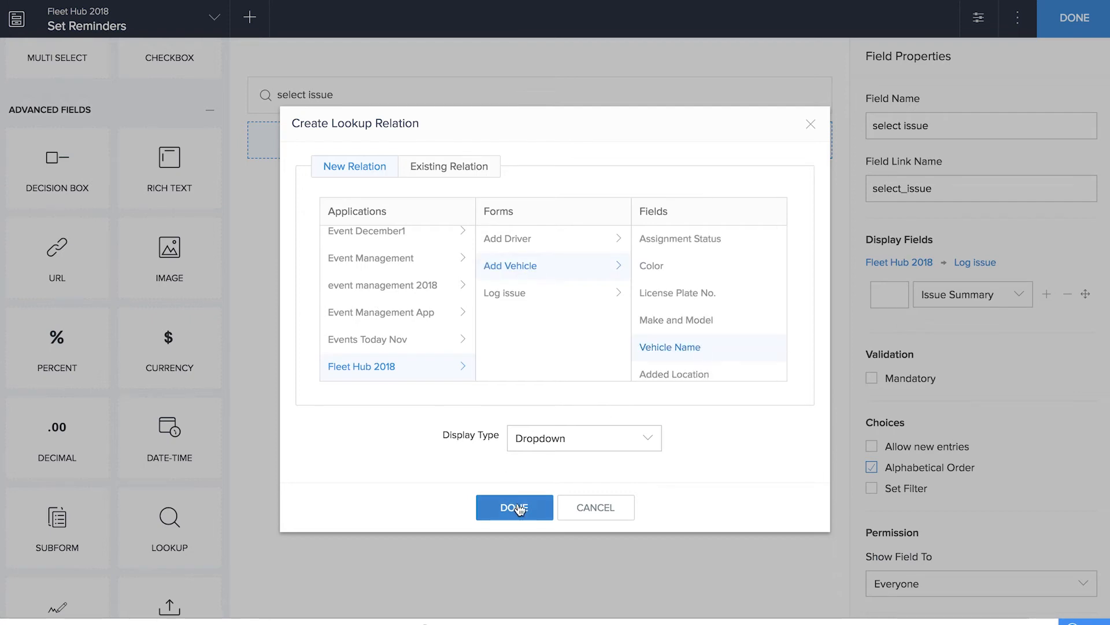
pyautogui.click(516, 503)
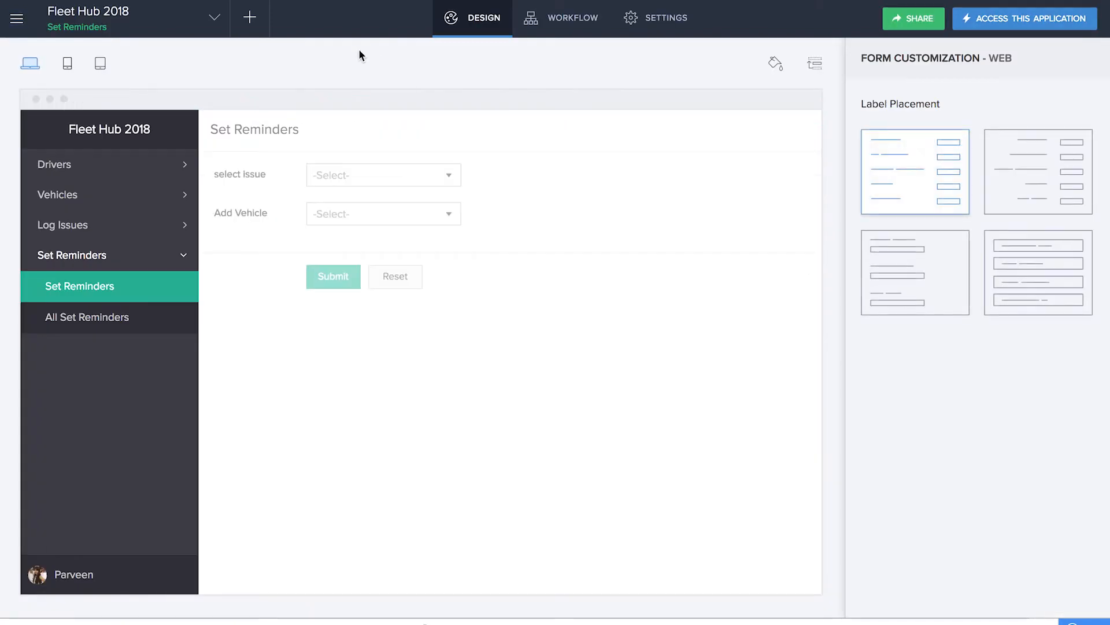
# Add a lookup field to the end of the Log issue form, using the existing Set Reminders-select issue relation with the ID field
pyautogui.click(119, 225)
pyautogui.click(117, 256)
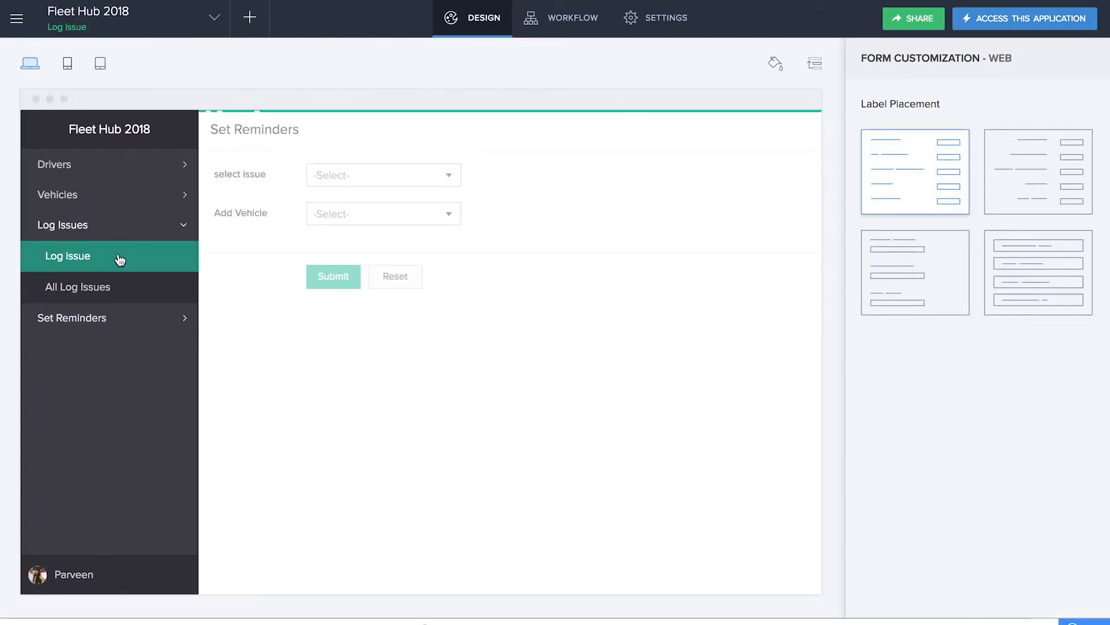
pyautogui.click(535, 314)
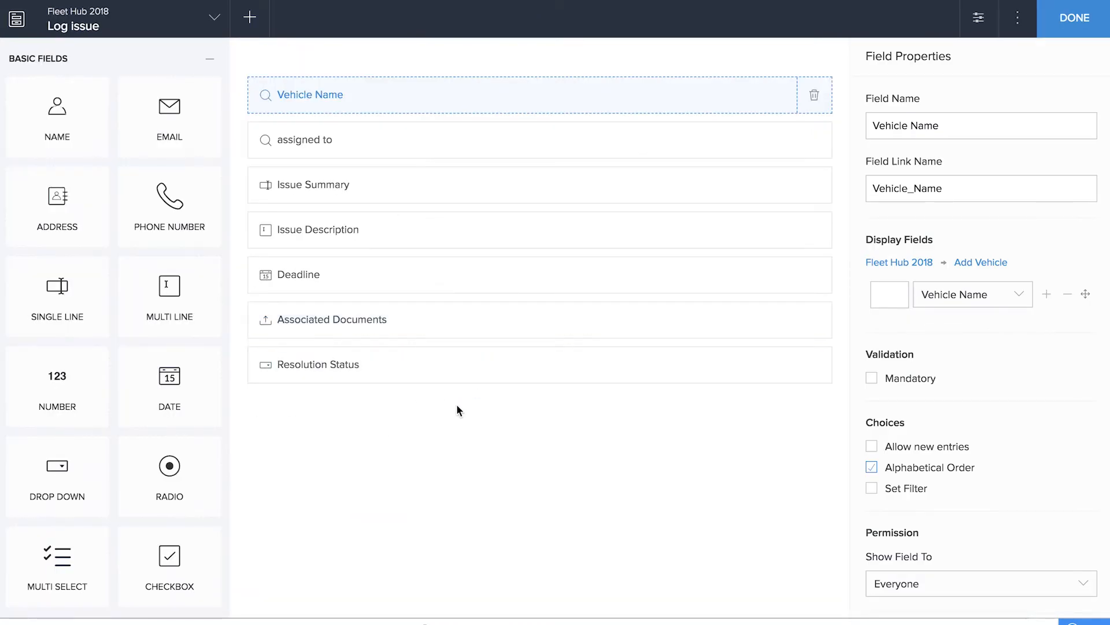
pyautogui.scroll(-7, 162, 547)
pyautogui.scroll(-5, 160, 544)
pyautogui.moveTo(169, 347); pyautogui.dragTo(377, 446)
pyautogui.click(449, 166)
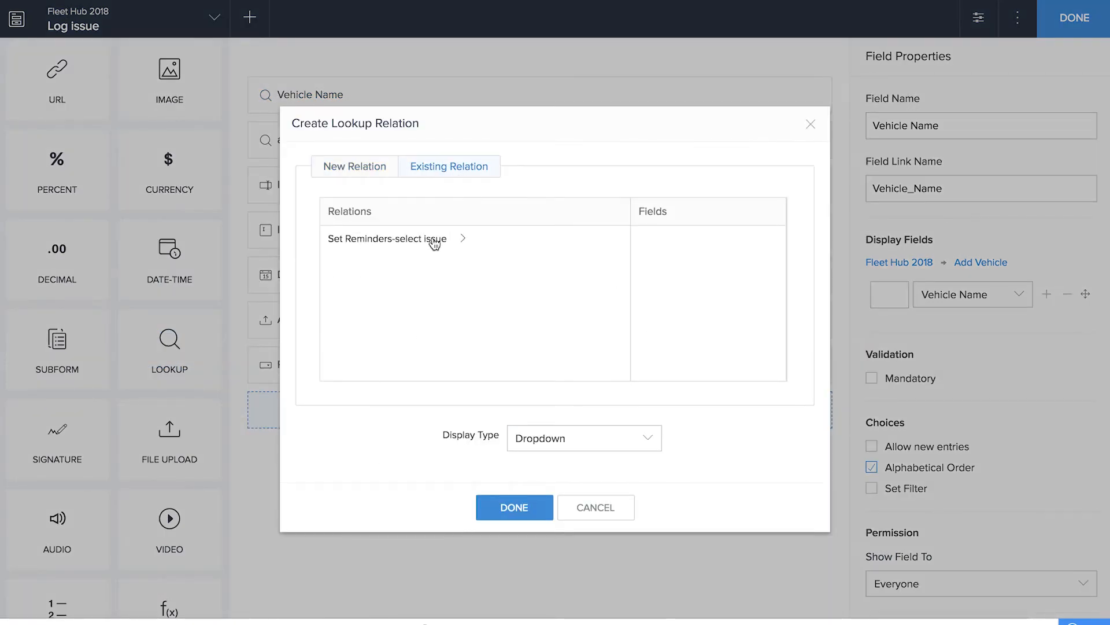
pyautogui.click(408, 245)
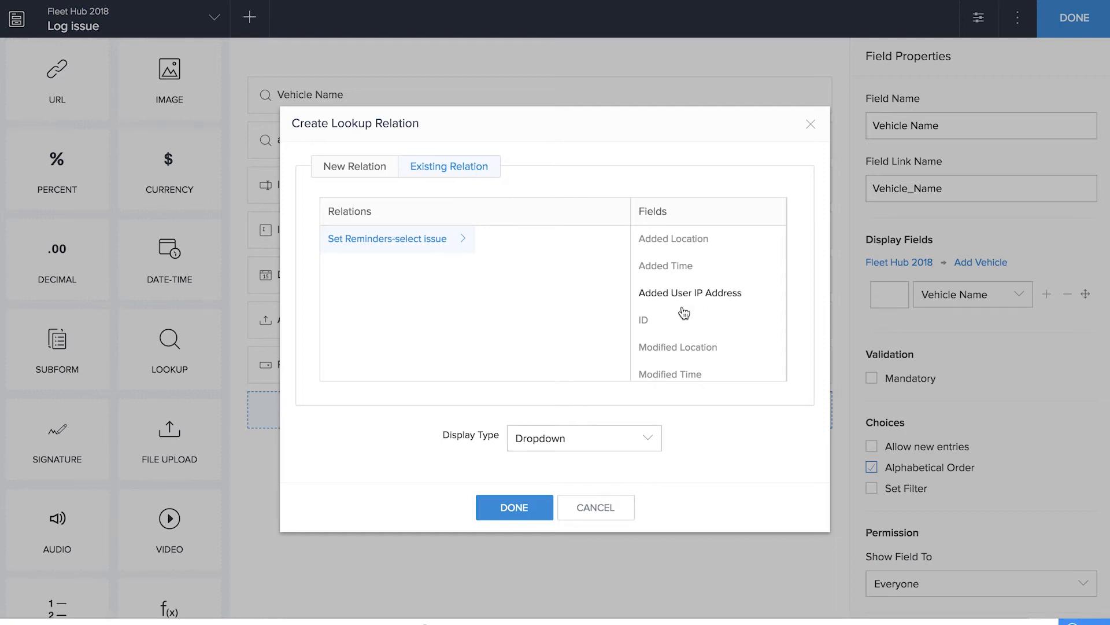
pyautogui.click(541, 509)
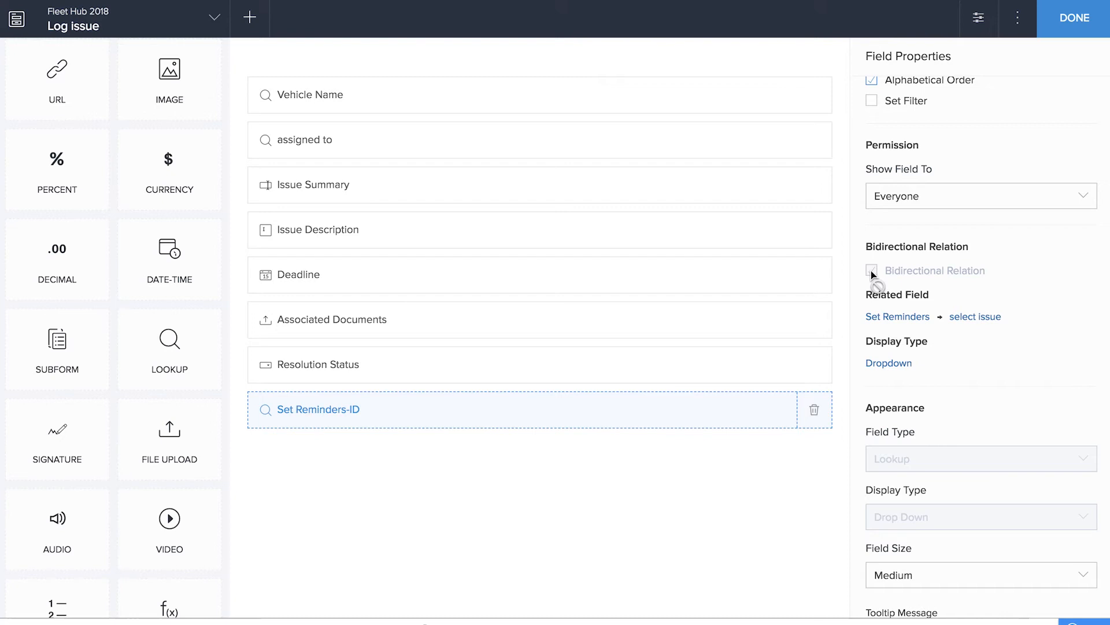
pyautogui.click(1075, 24)
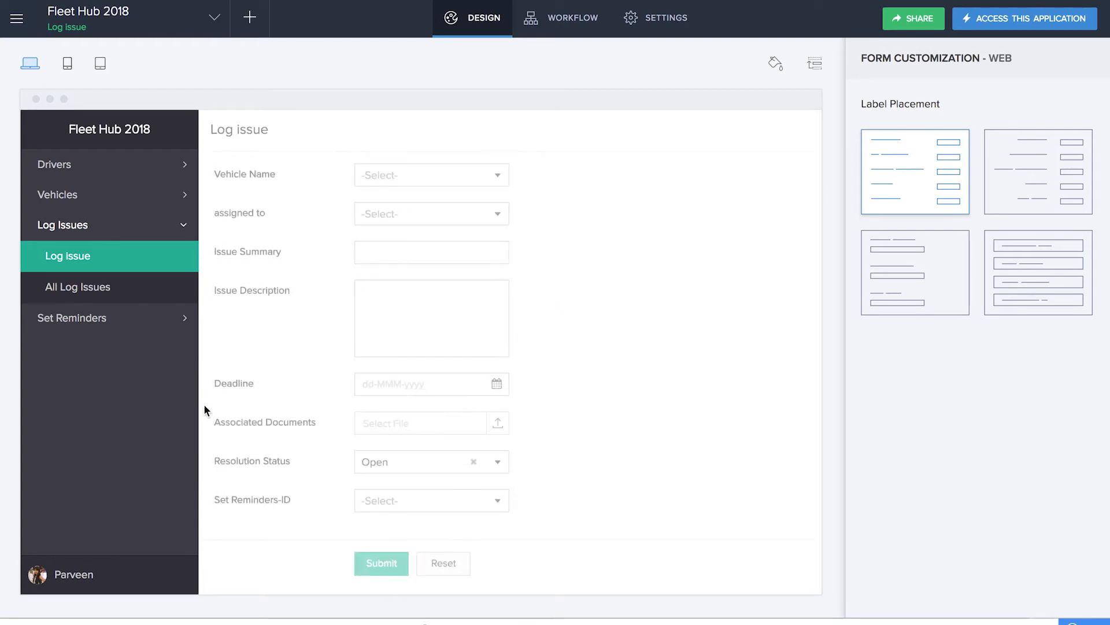
# Create a form workflow named HIDE reminder ID that runs when a Log issue record is created
pyautogui.click(249, 17)
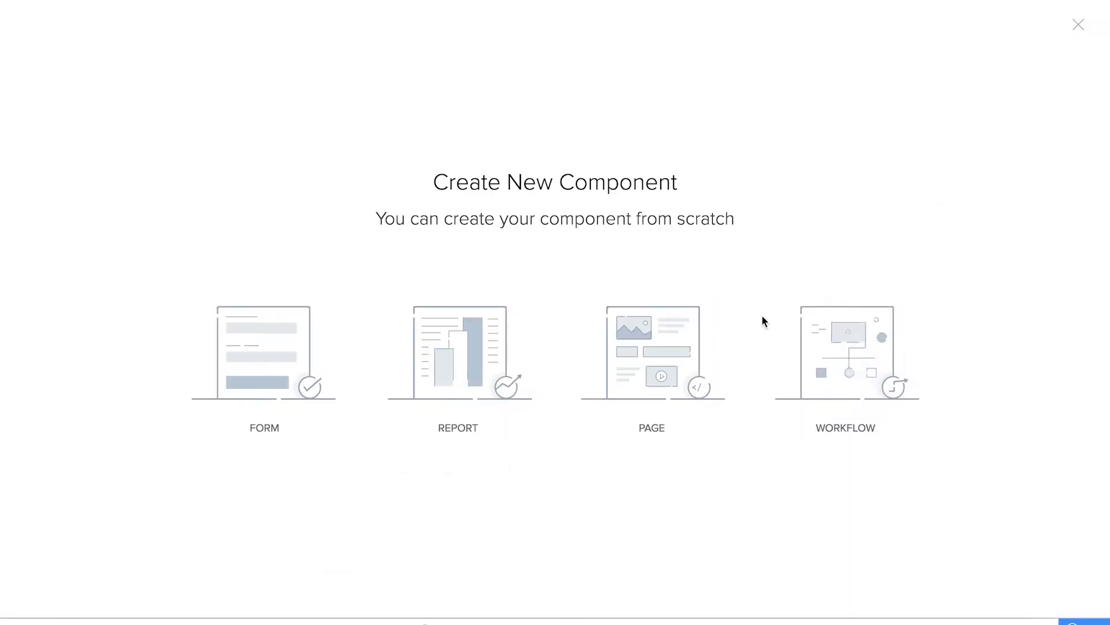
pyautogui.click(865, 382)
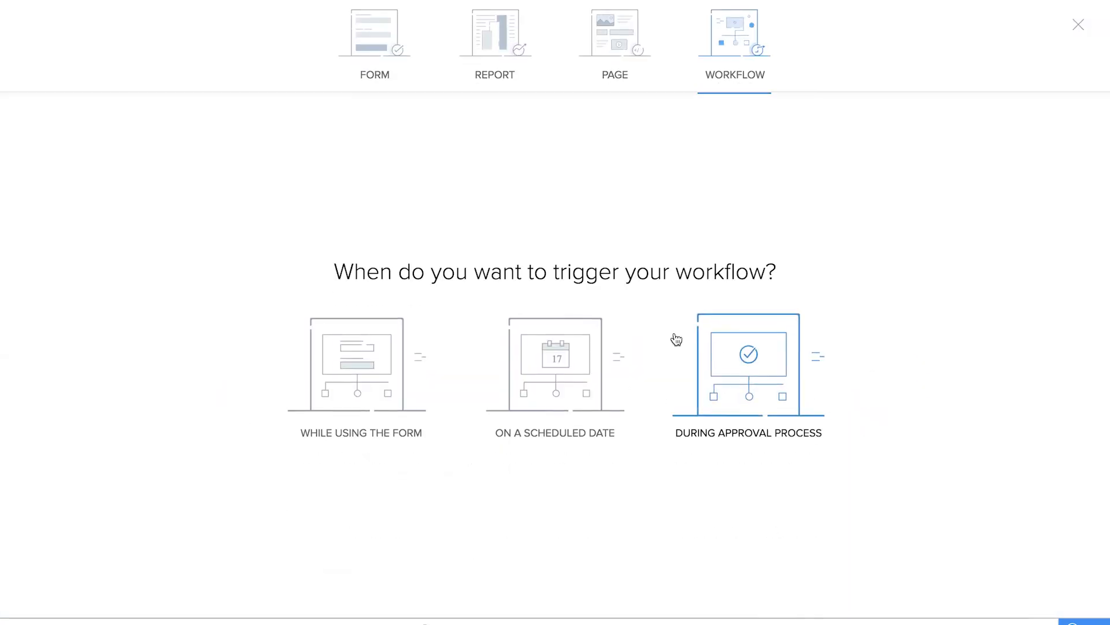
pyautogui.click(349, 375)
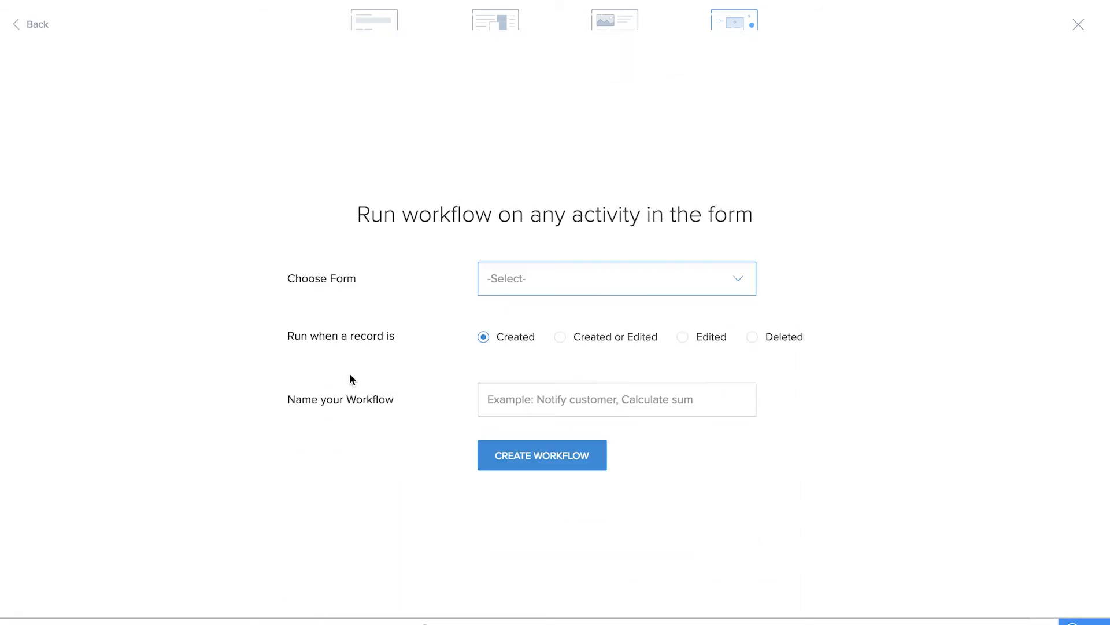
pyautogui.click(553, 247)
pyautogui.click(553, 339)
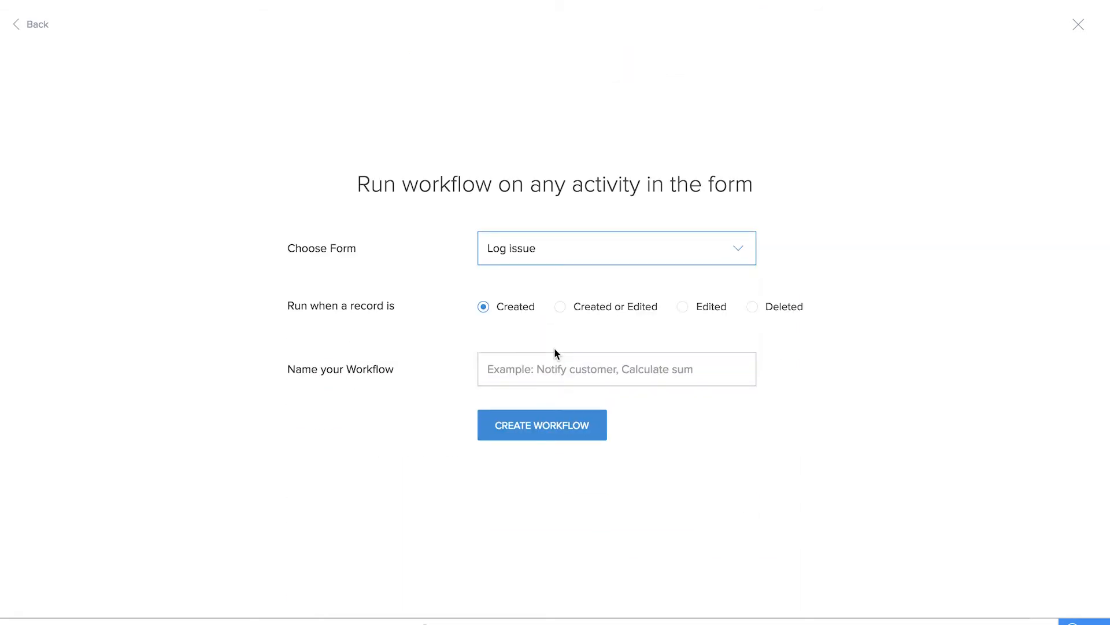
pyautogui.click(522, 375)
pyautogui.write('HIDE reminder ID')
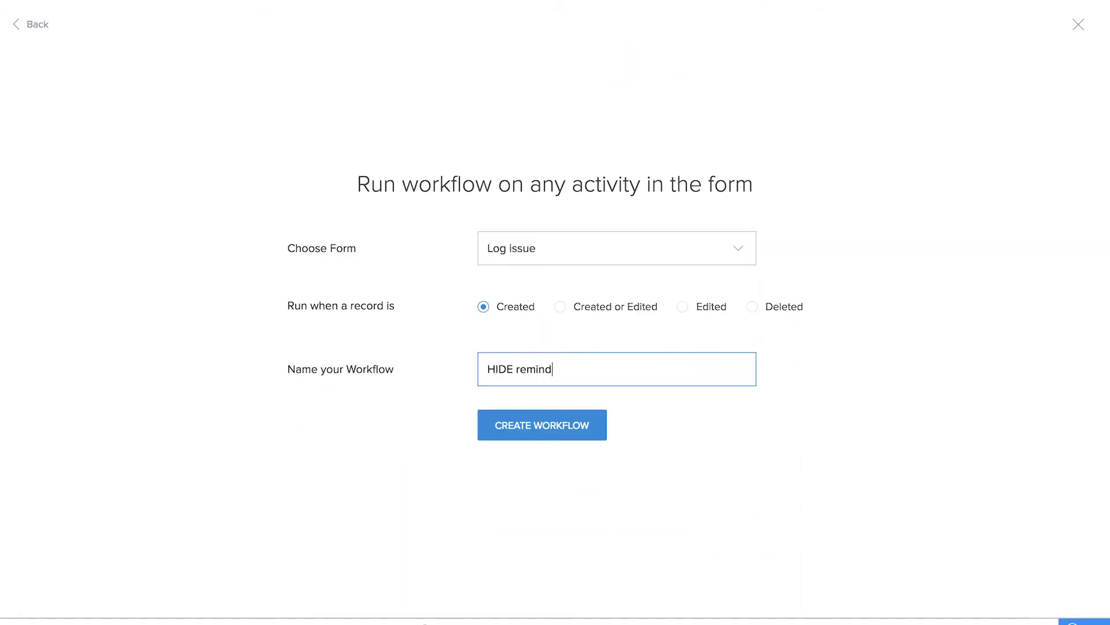
pyautogui.click(553, 419)
# Add an unconditional field action to the workflow that hides the Set Reminders-ID field
pyautogui.click(356, 141)
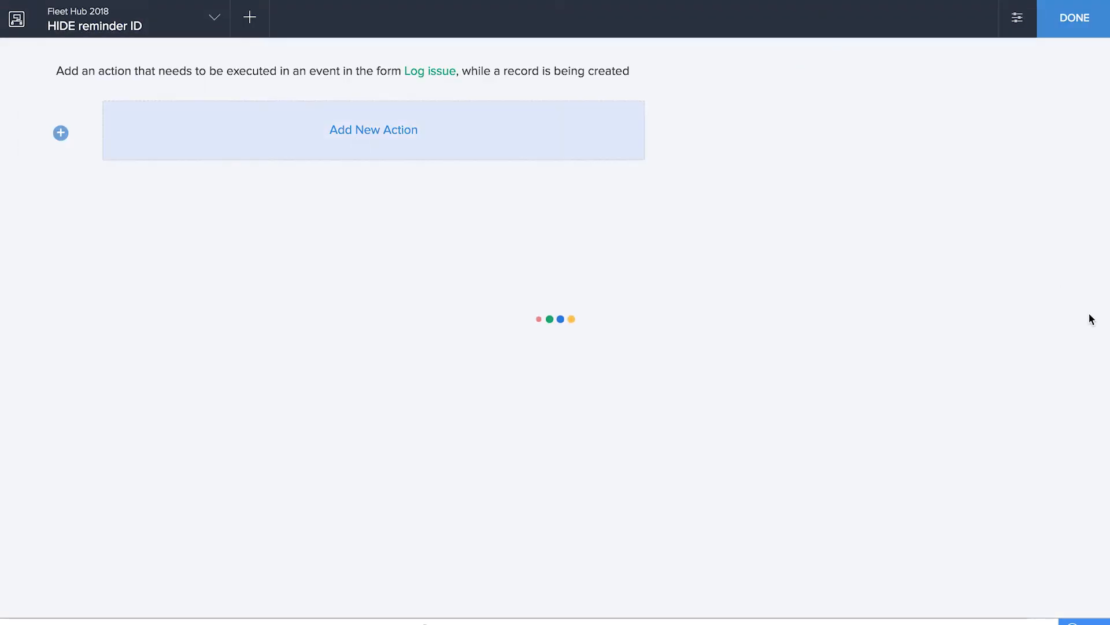
pyautogui.click(957, 216)
pyautogui.click(553, 181)
pyautogui.click(738, 116)
pyautogui.scroll(-3, 766, 260)
pyautogui.click(765, 263)
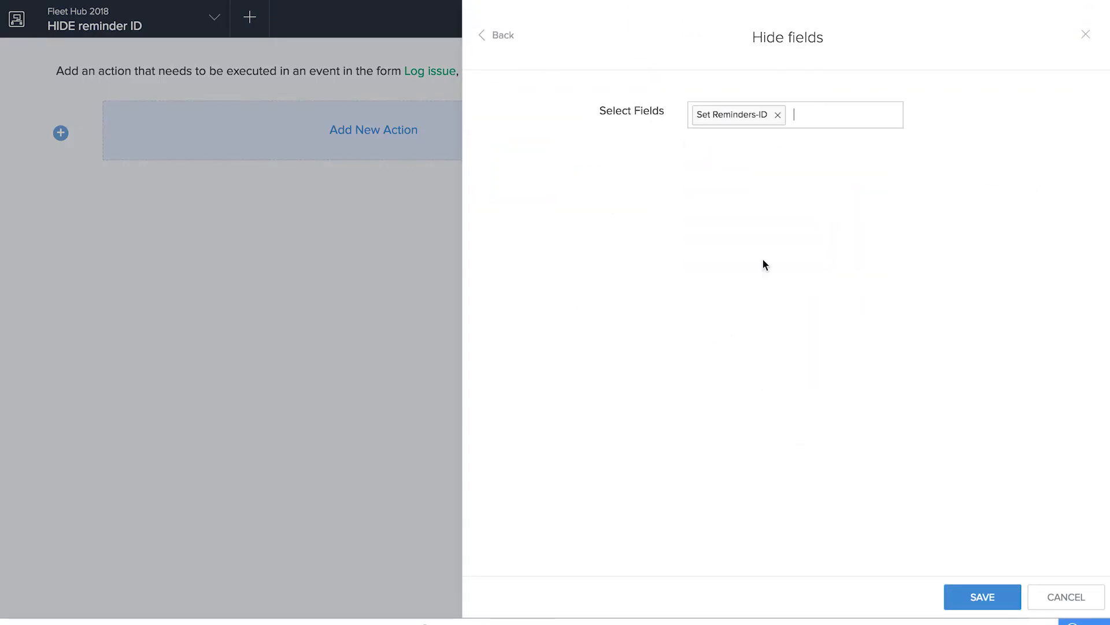
pyautogui.click(1000, 599)
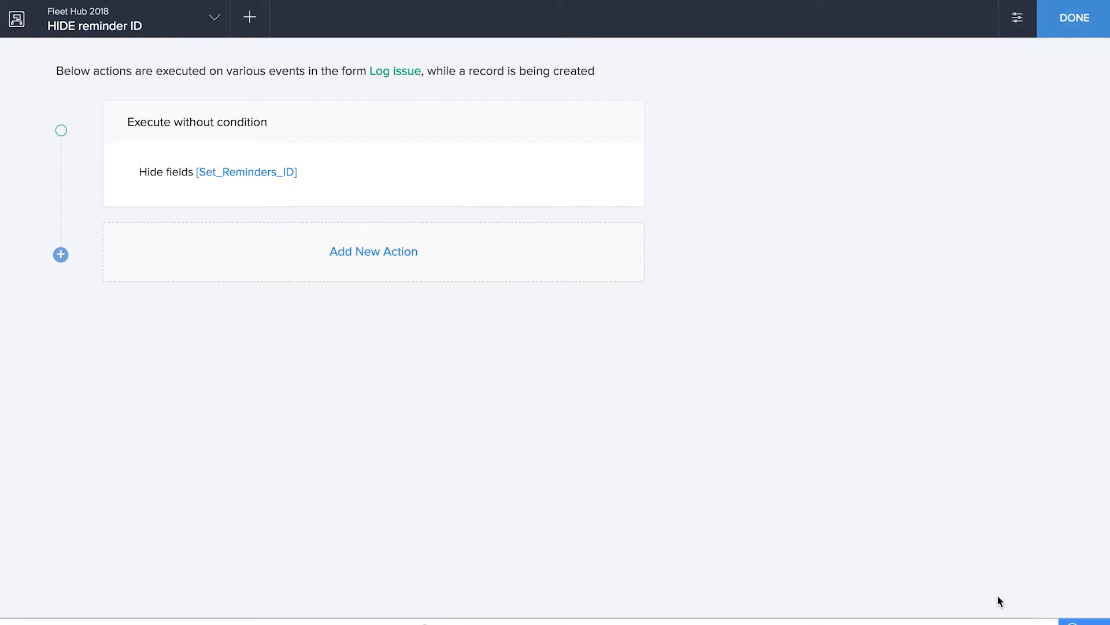
# Add a second hide fields action to the HIDE reminder ID workflow and finish the workflow
pyautogui.click(352, 251)
pyautogui.click(924, 230)
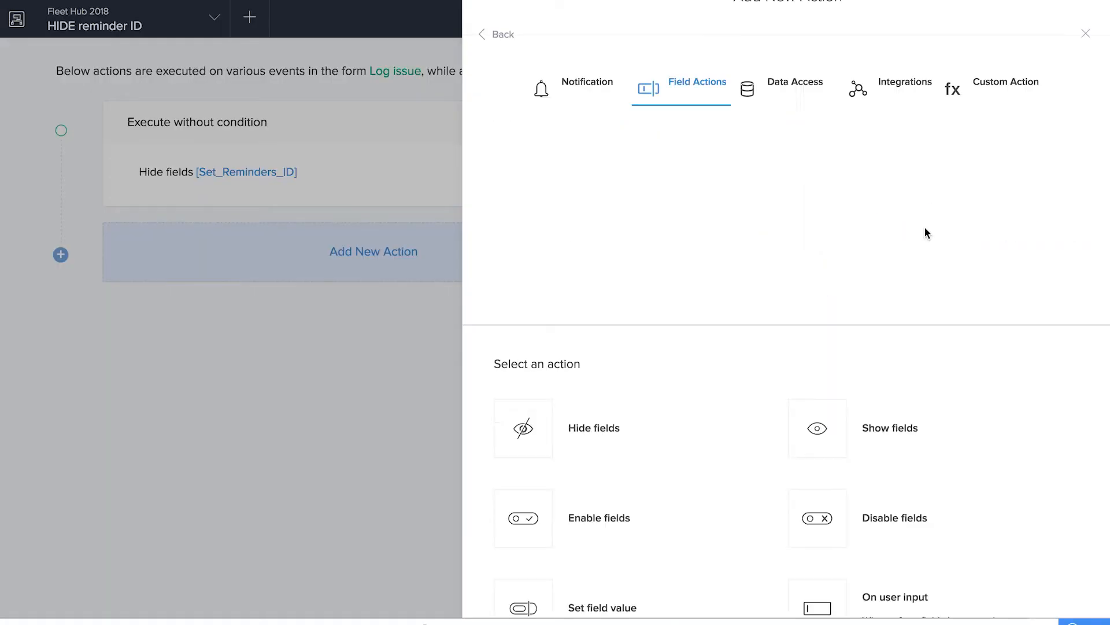
pyautogui.click(565, 170)
pyautogui.click(788, 110)
pyautogui.scroll(-3, 792, 173)
pyautogui.click(795, 238)
pyautogui.click(982, 598)
pyautogui.click(1077, 26)
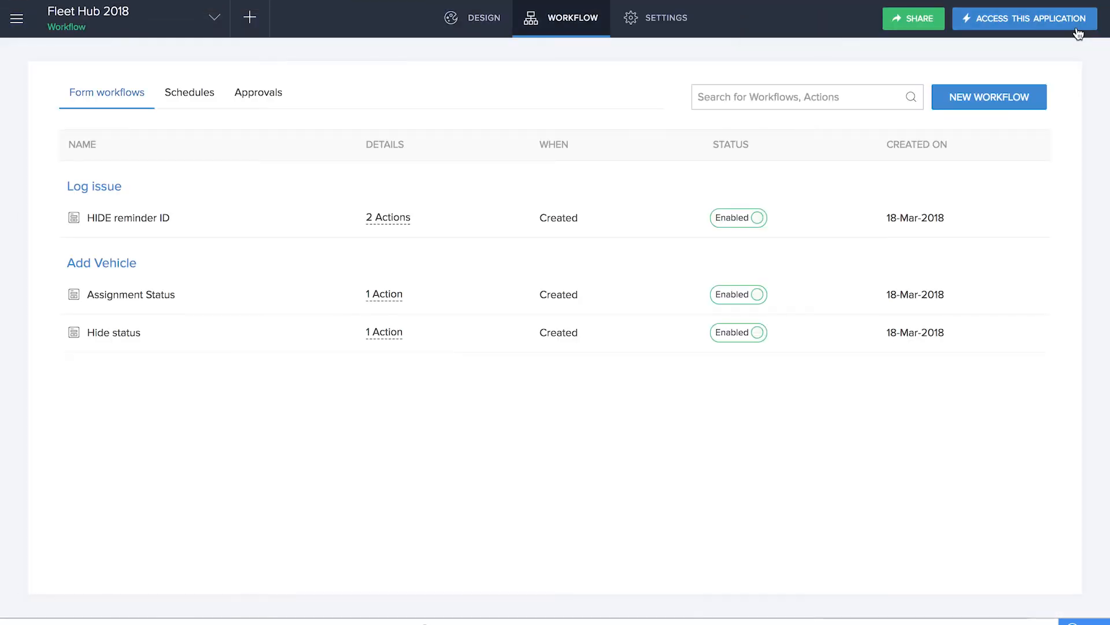
# Create a form workflow named Notify Drivers that runs when a Log issue record is created
pyautogui.click(255, 23)
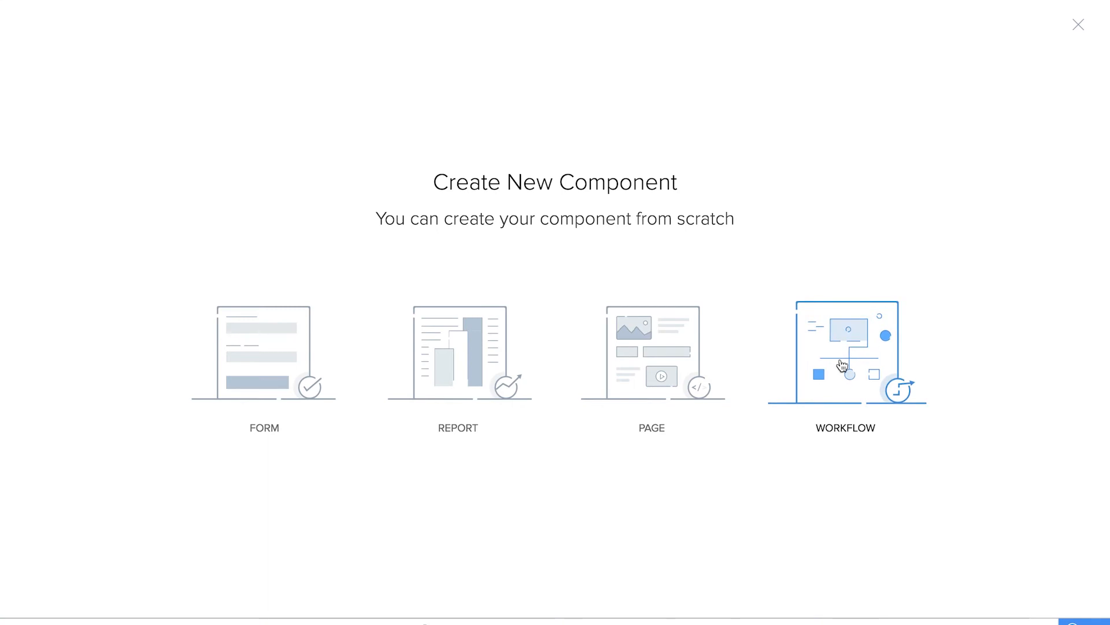
pyautogui.click(843, 365)
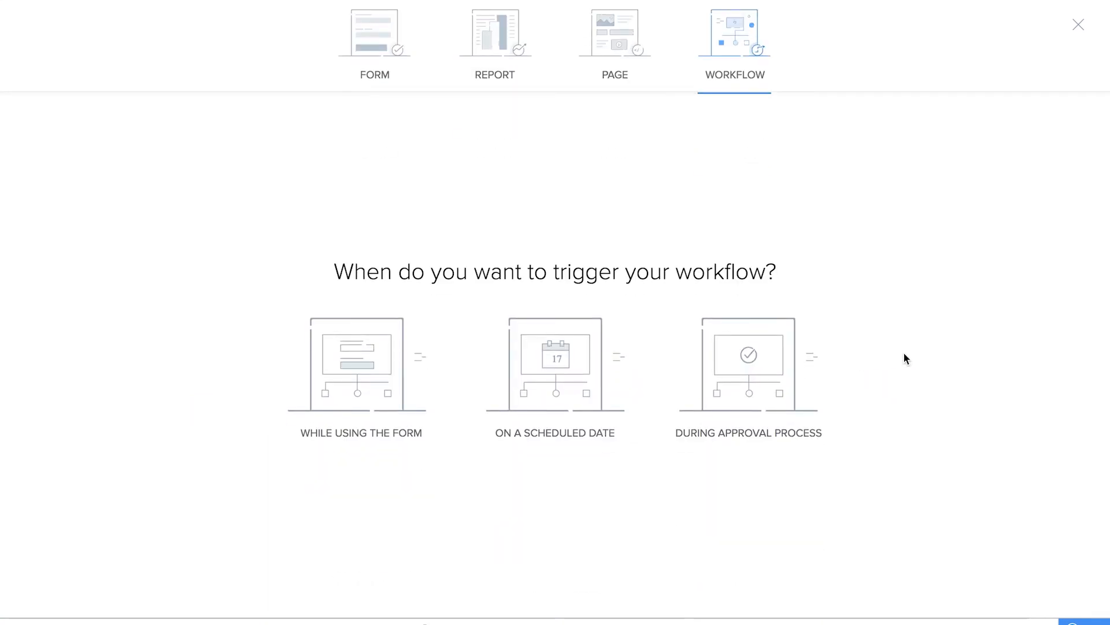
pyautogui.click(359, 347)
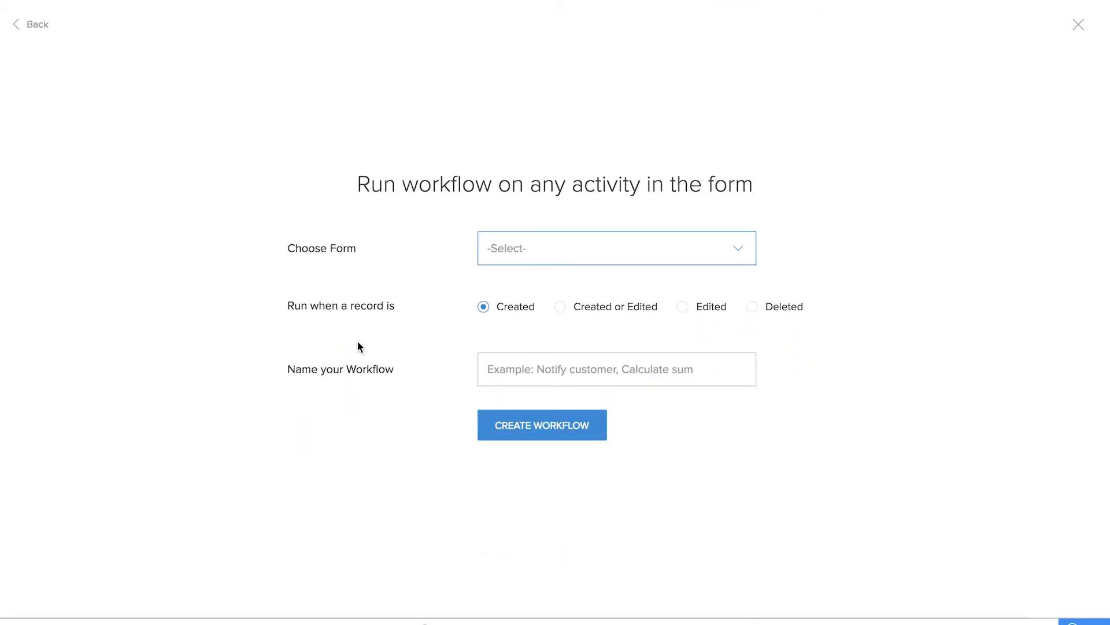
pyautogui.click(518, 254)
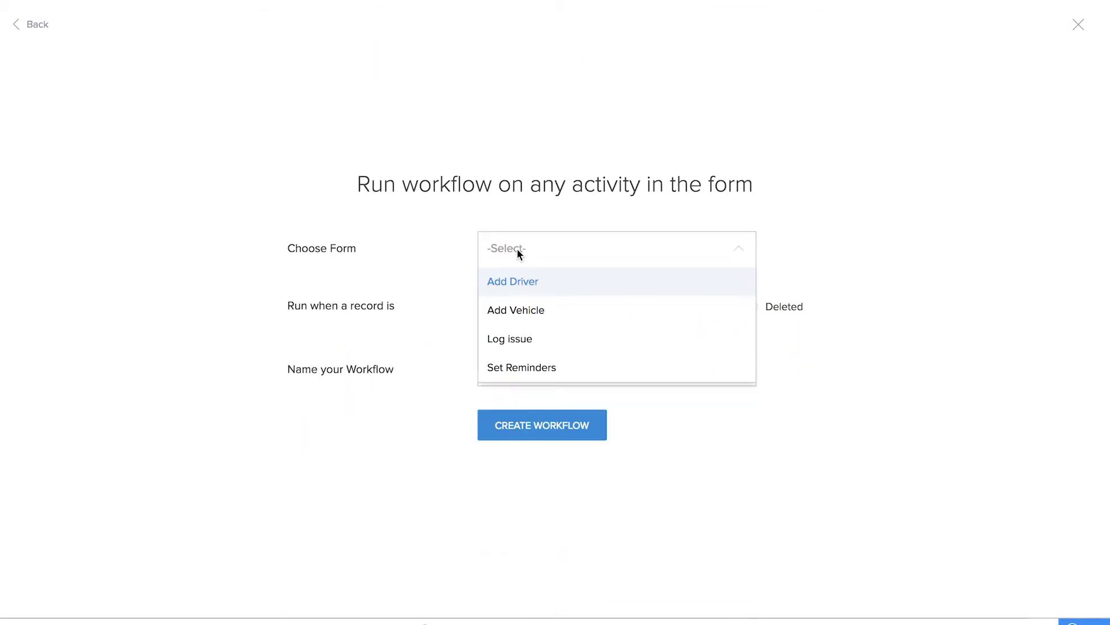
pyautogui.click(528, 339)
pyautogui.click(521, 367)
pyautogui.write('Notify Drivers')
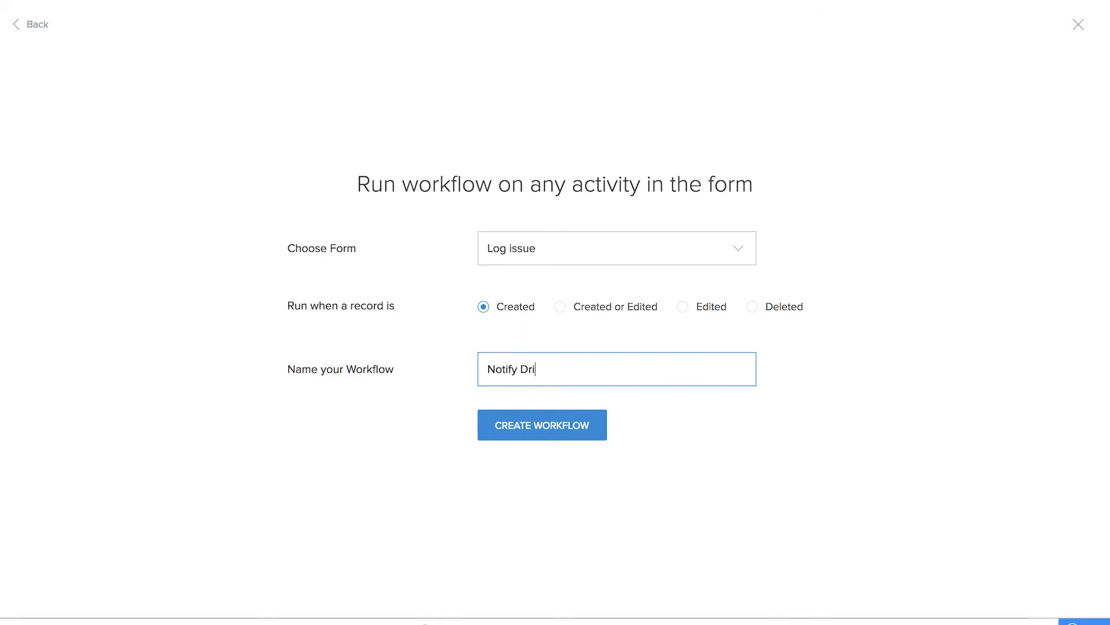
pyautogui.click(547, 416)
# Add an unconditional custom action to the Notify Drivers workflow that runs on successful form submission
pyautogui.click(420, 129)
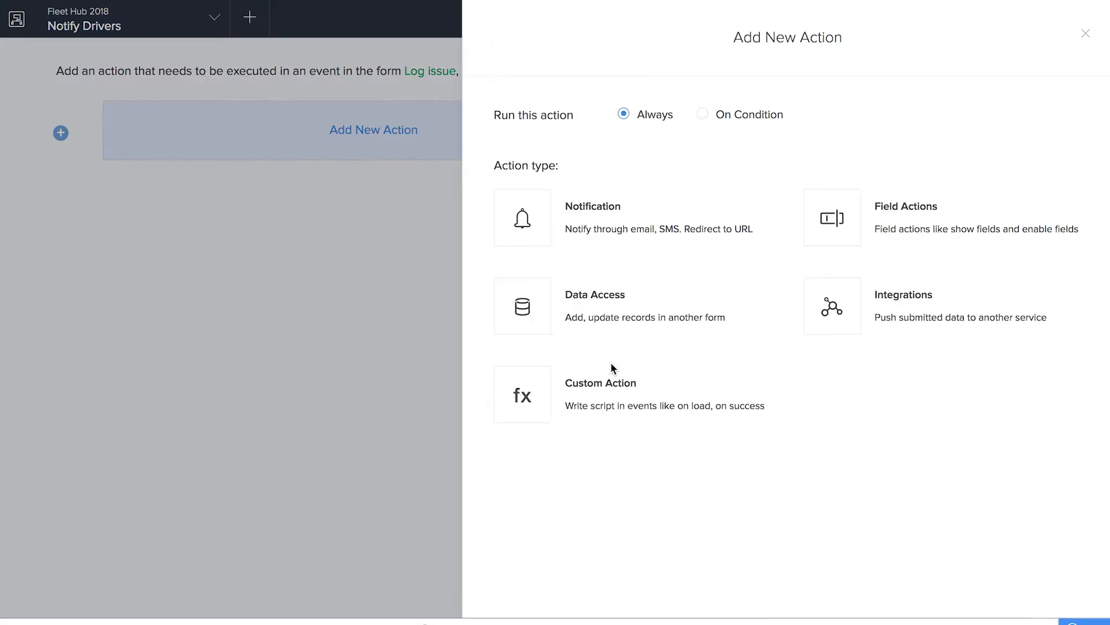
pyautogui.click(617, 395)
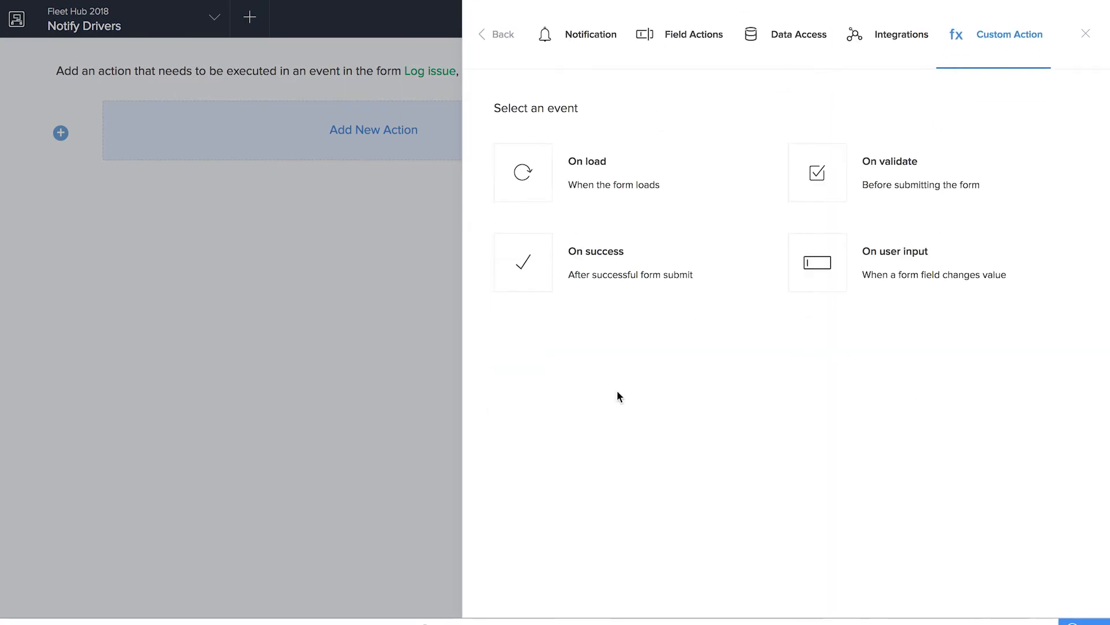
pyautogui.click(612, 282)
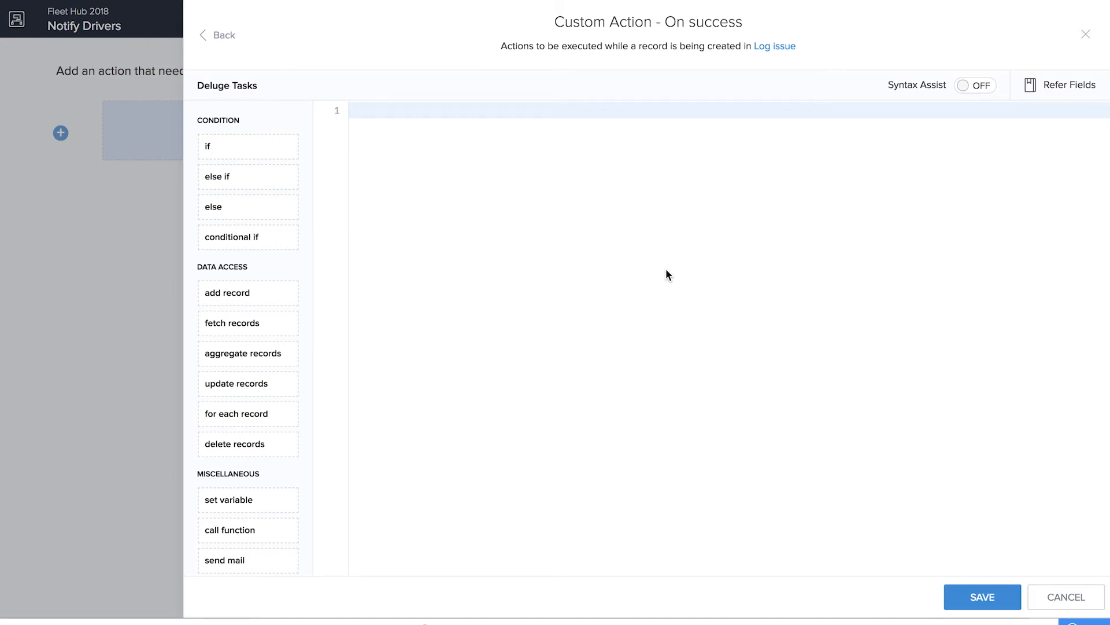
# Add a fetch records task to the script reading recipient = Add_Driver [ ID == input.assigned_to ];
pyautogui.moveTo(248, 320); pyautogui.dragTo(442, 258)
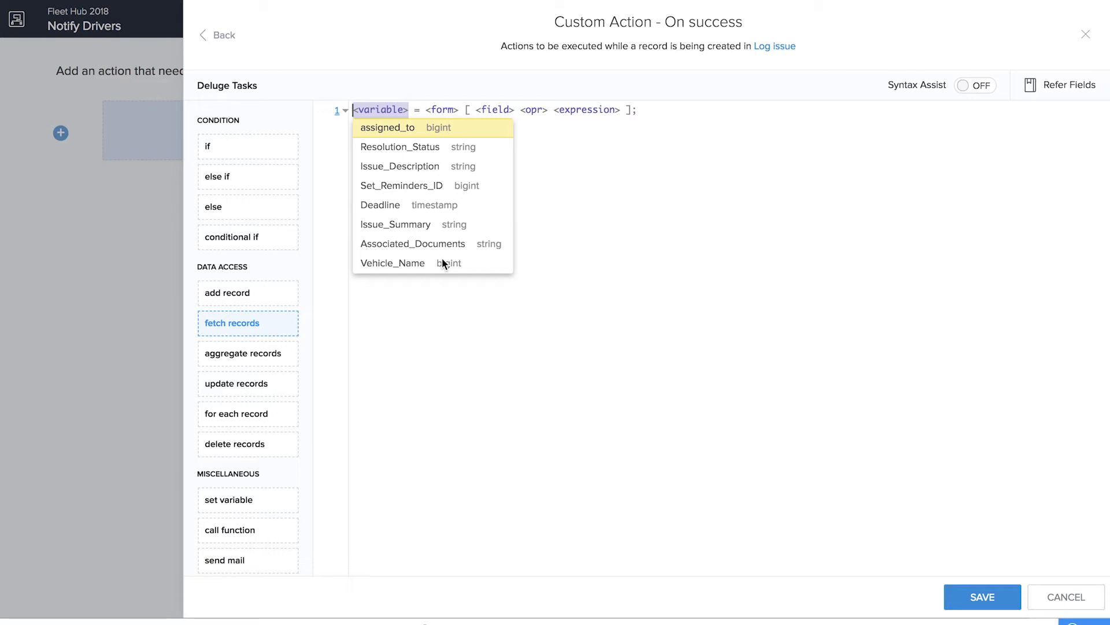
pyautogui.write('recipient')
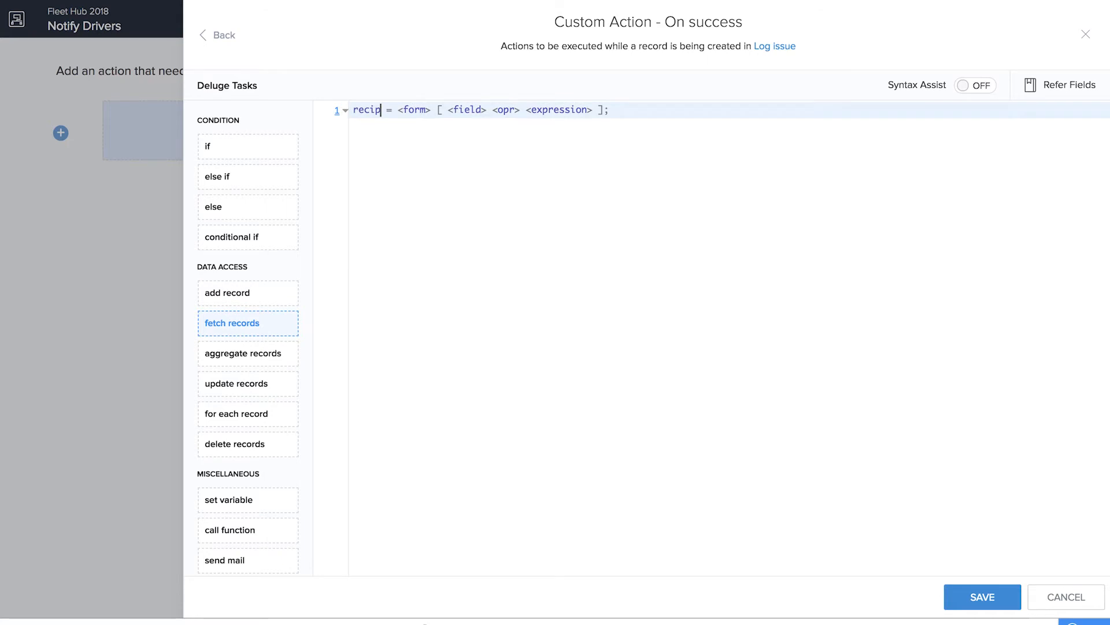
pyautogui.click(433, 109)
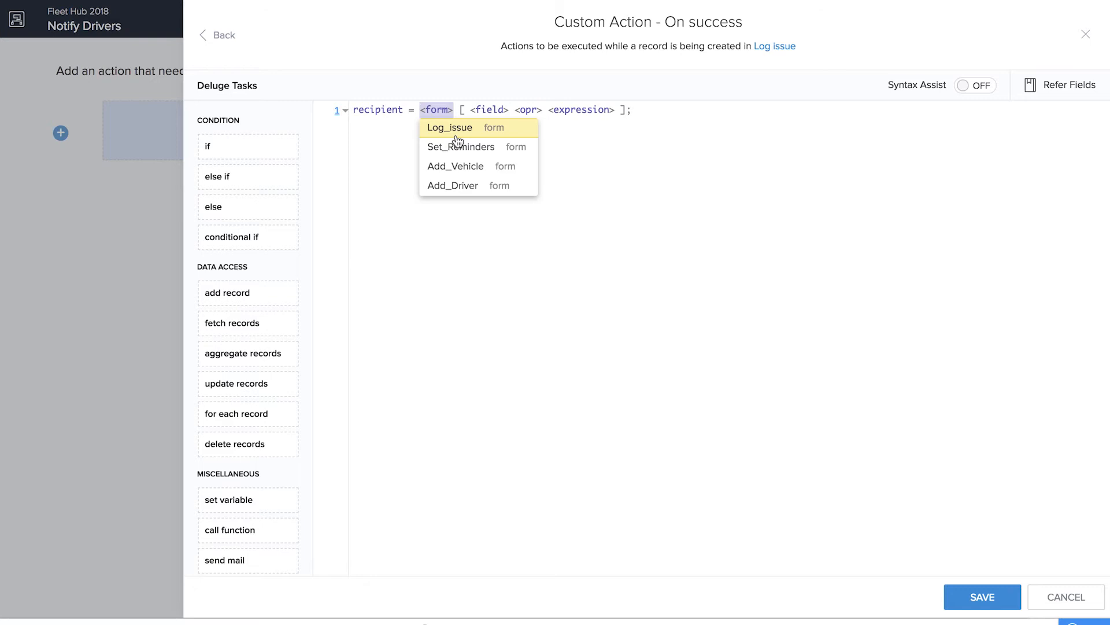
pyautogui.click(470, 185)
pyautogui.write('ID')
pyautogui.press('Return')
pyautogui.click(530, 135)
pyautogui.write('input.')
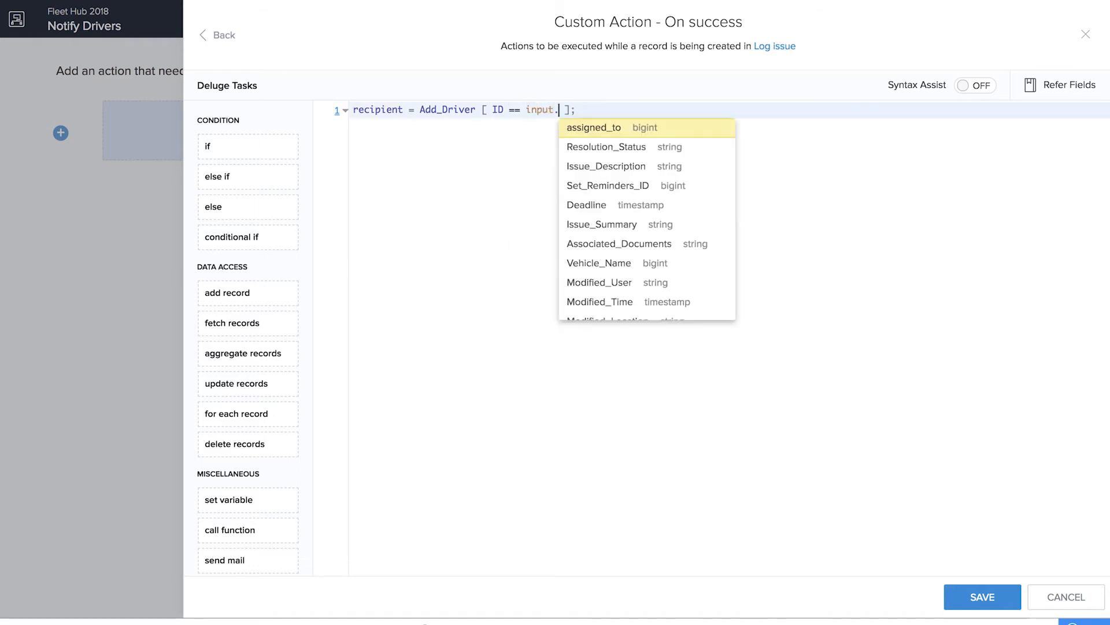
pyautogui.click(618, 128)
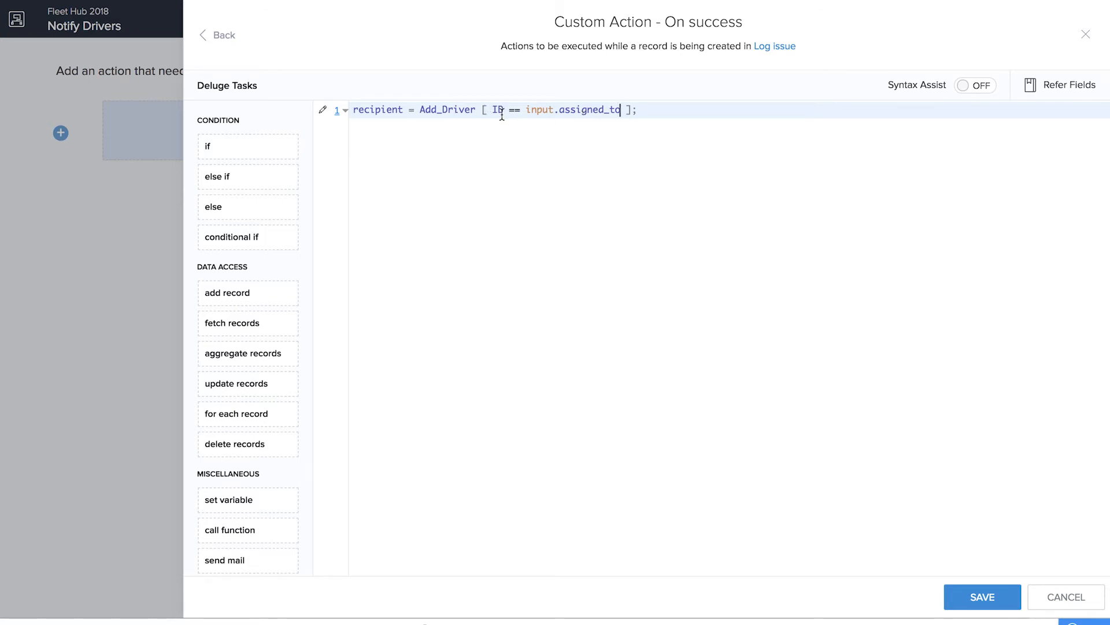
# Add a send mail task below the fetch line, sent from zoho.adminuserid to recipient.Email
pyautogui.click(681, 110)
pyautogui.press('Return')
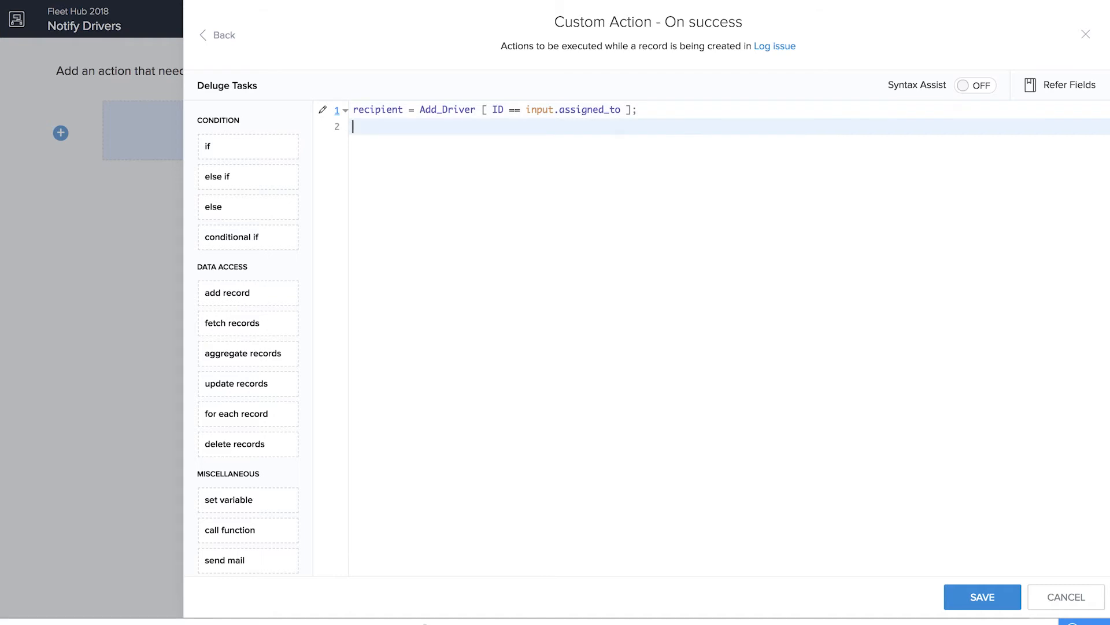
pyautogui.scroll(-1, 265, 452)
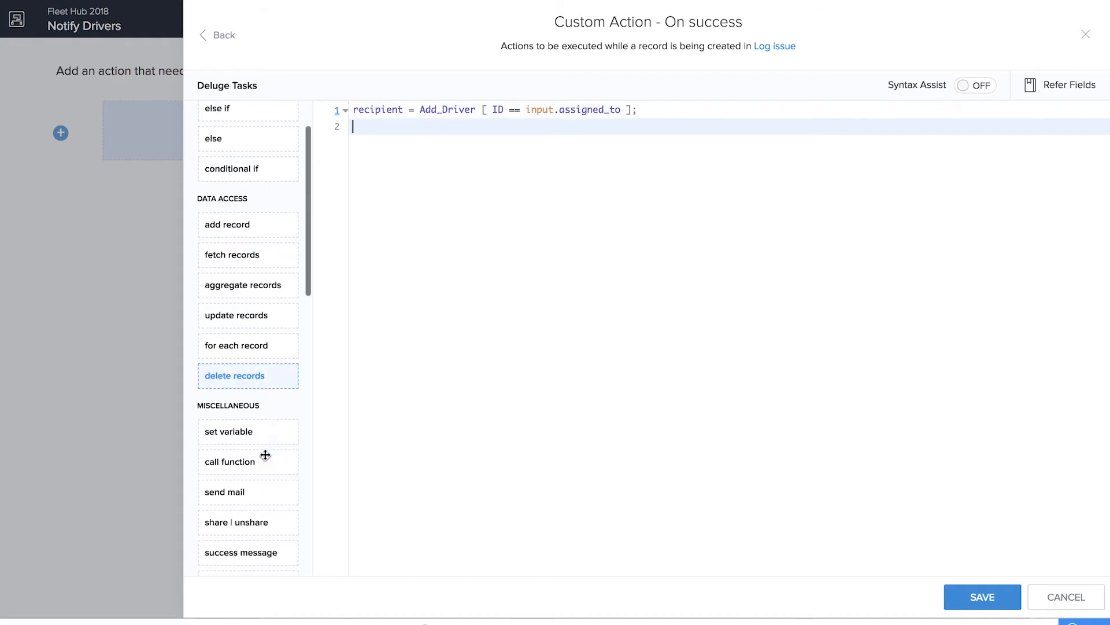
pyautogui.moveTo(248, 500); pyautogui.dragTo(513, 169)
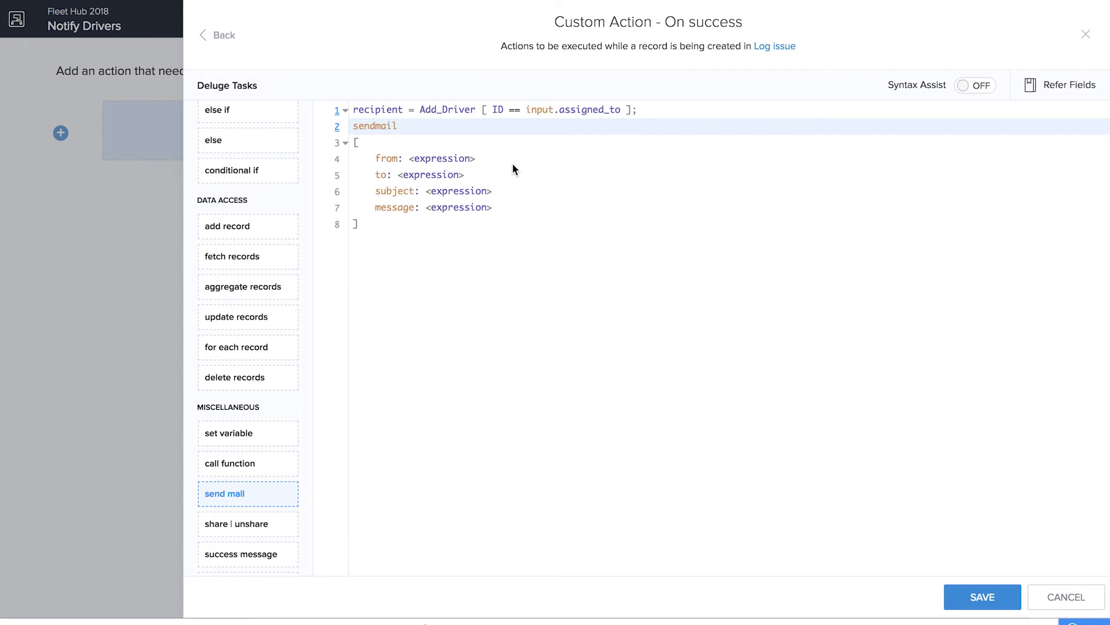
pyautogui.click(434, 159)
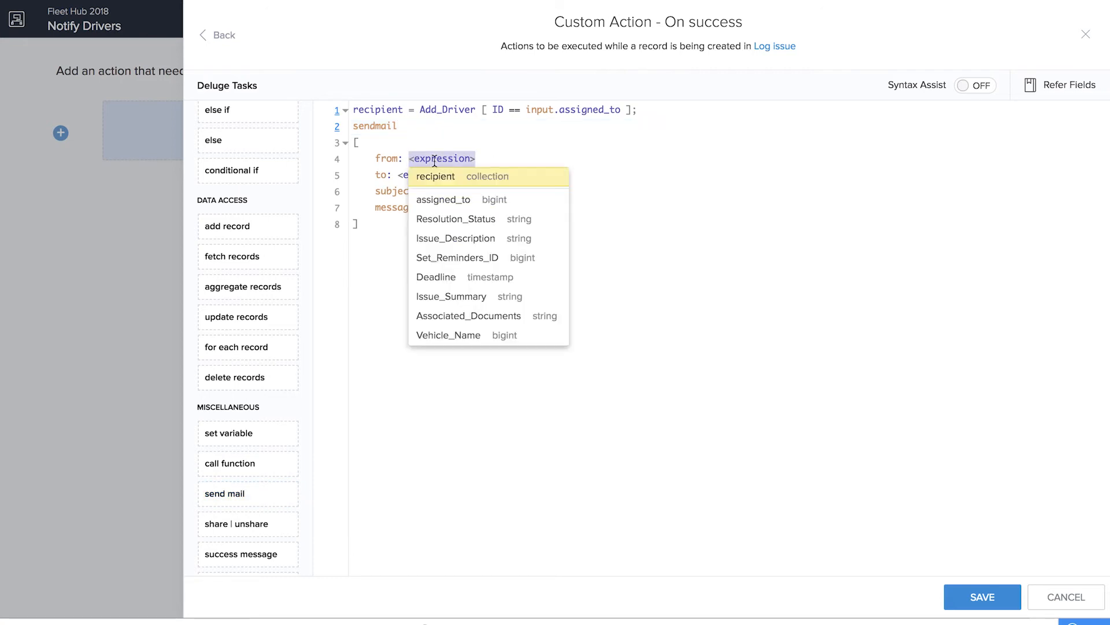
pyautogui.write('zoho.')
pyautogui.click(480, 233)
pyautogui.click(436, 175)
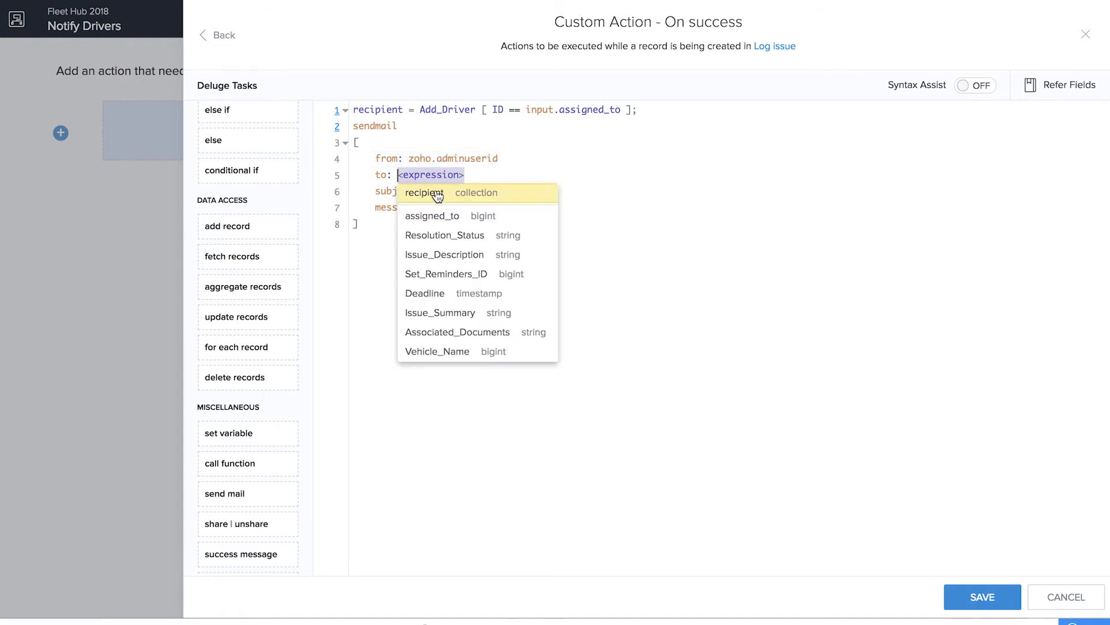
pyautogui.click(436, 191)
pyautogui.write('.')
pyautogui.click(484, 370)
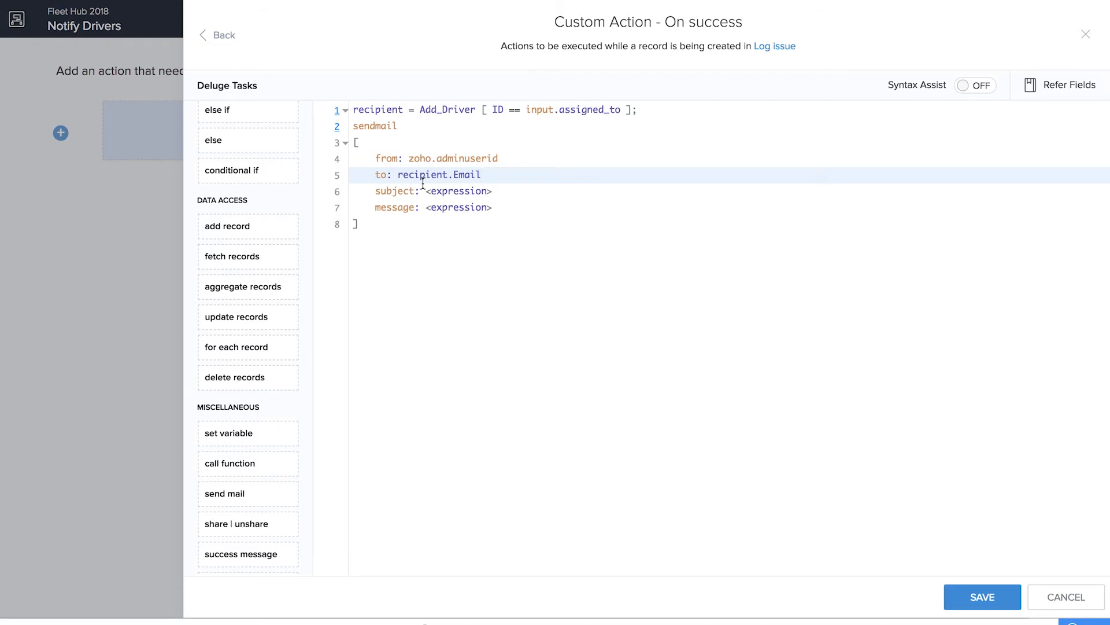
# Set the mail subject to "An issue has been assigned to you"
pyautogui.click(471, 190)
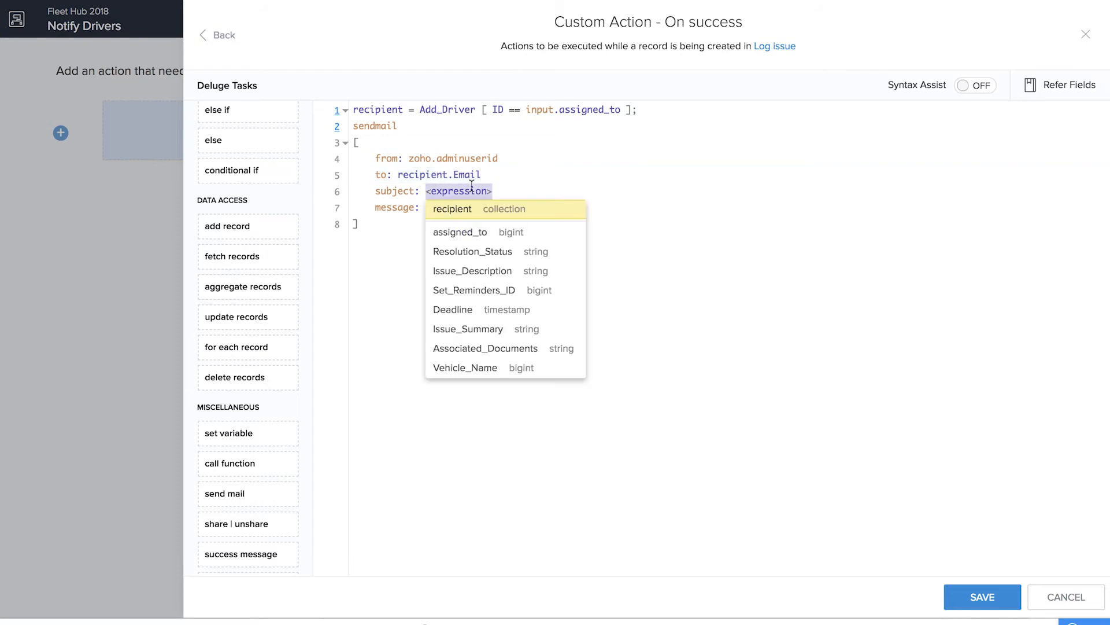
pyautogui.write('"')
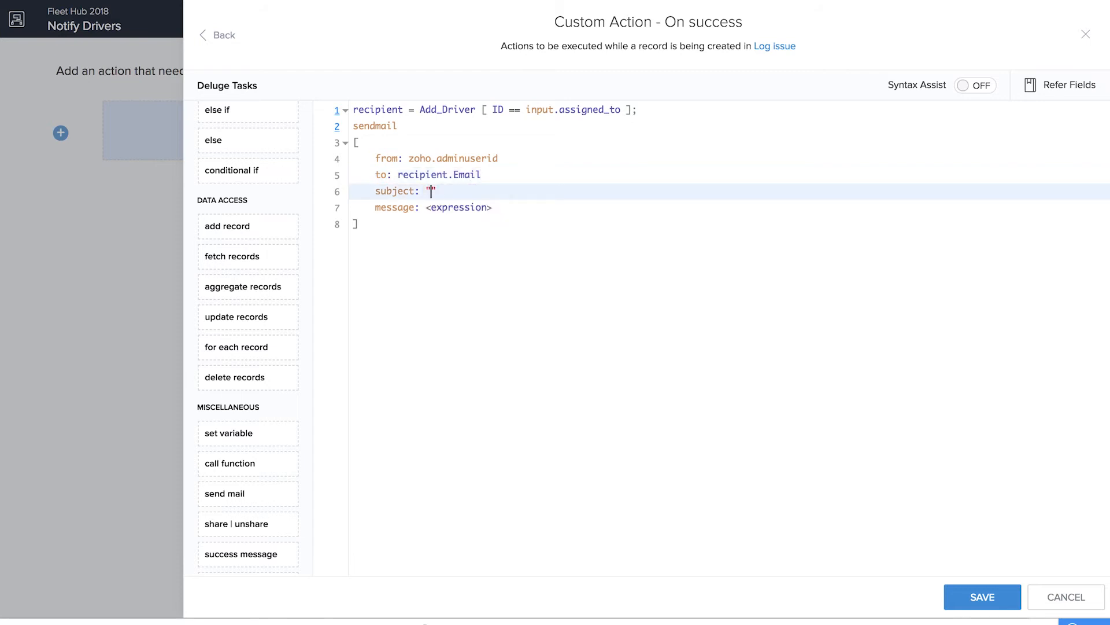
pyautogui.write('An issue has been assigned to you')
# Start the mail message with ("Hi" + recipient.Name) + ", an issue has been assigned to you. Find the issue details here:<div>"
pyautogui.click(460, 211)
pyautogui.write('"')
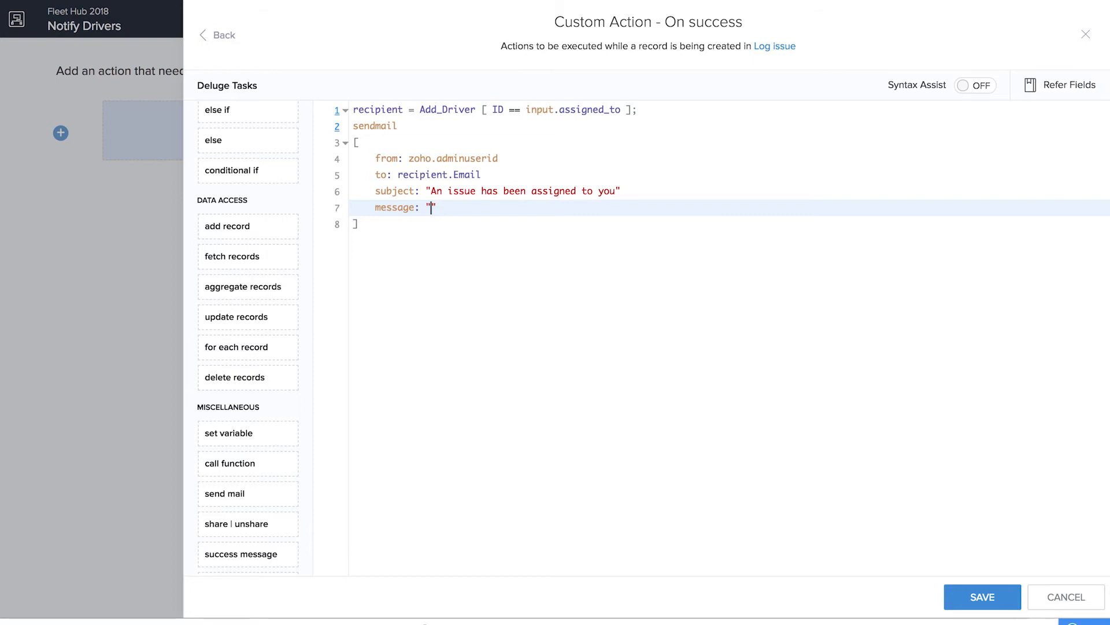
pyautogui.write('Hi" + re')
pyautogui.click(509, 231)
pyautogui.write('.')
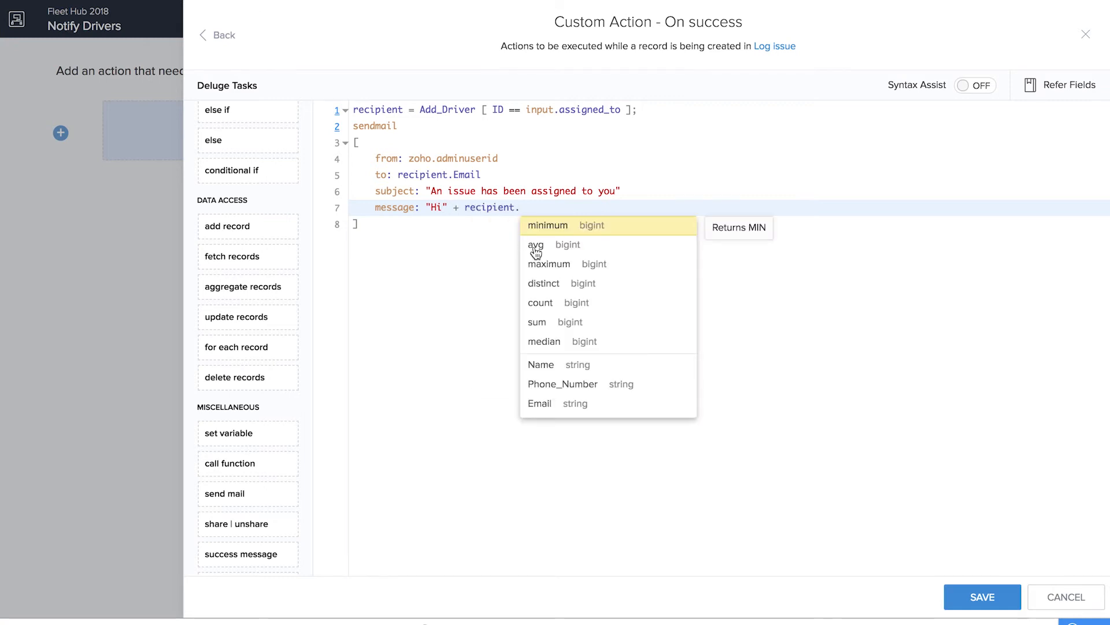
pyautogui.click(572, 366)
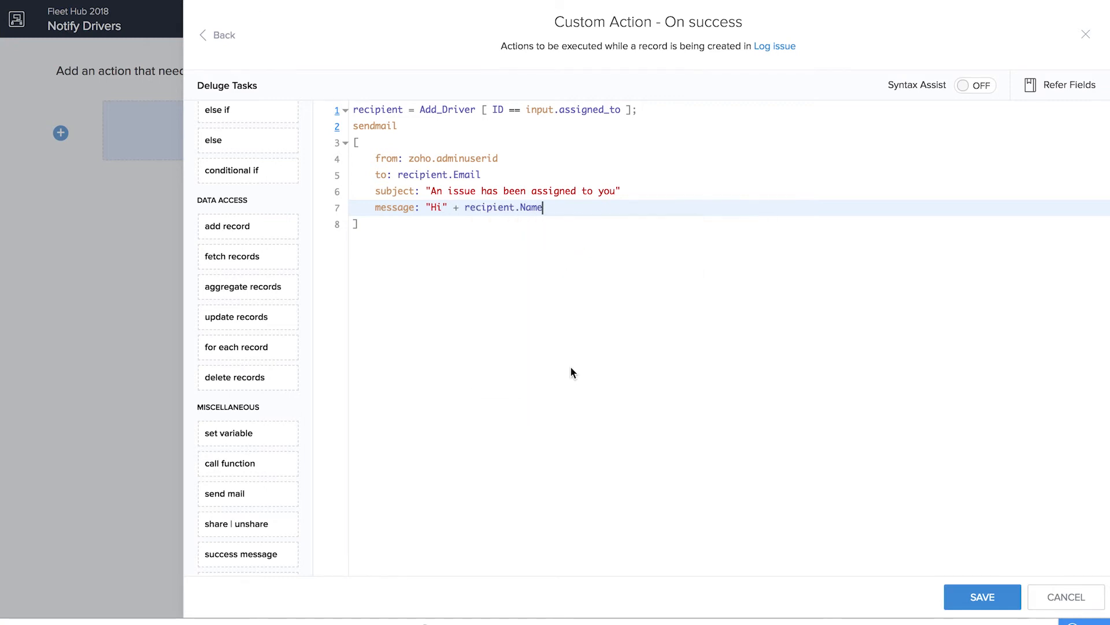
pyautogui.write('+ "')
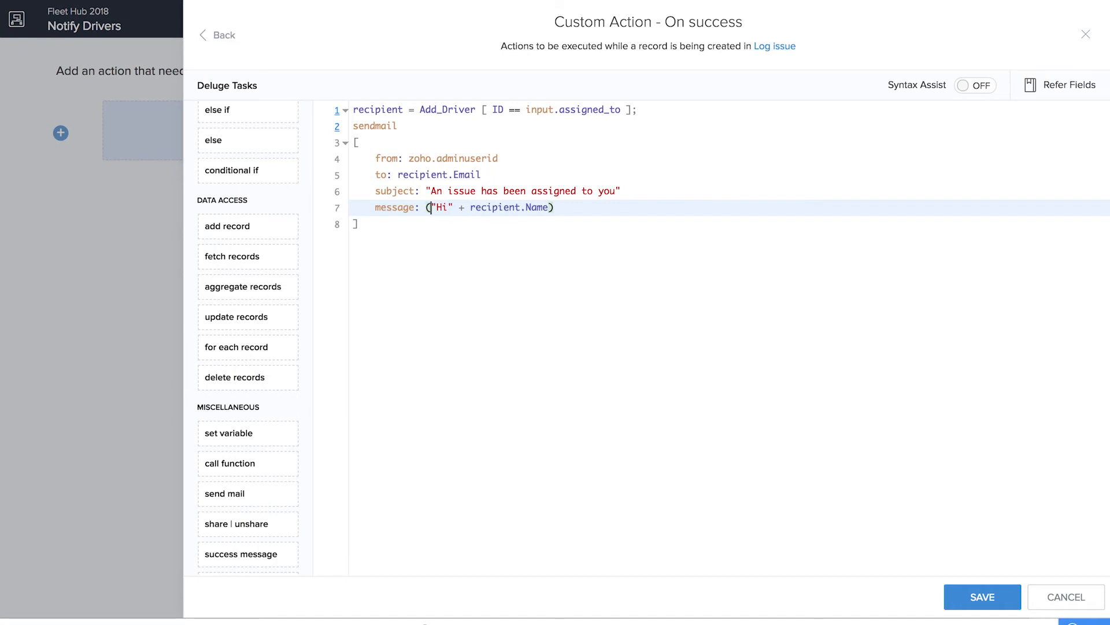
pyautogui.write(', an issue has been assigned to you')
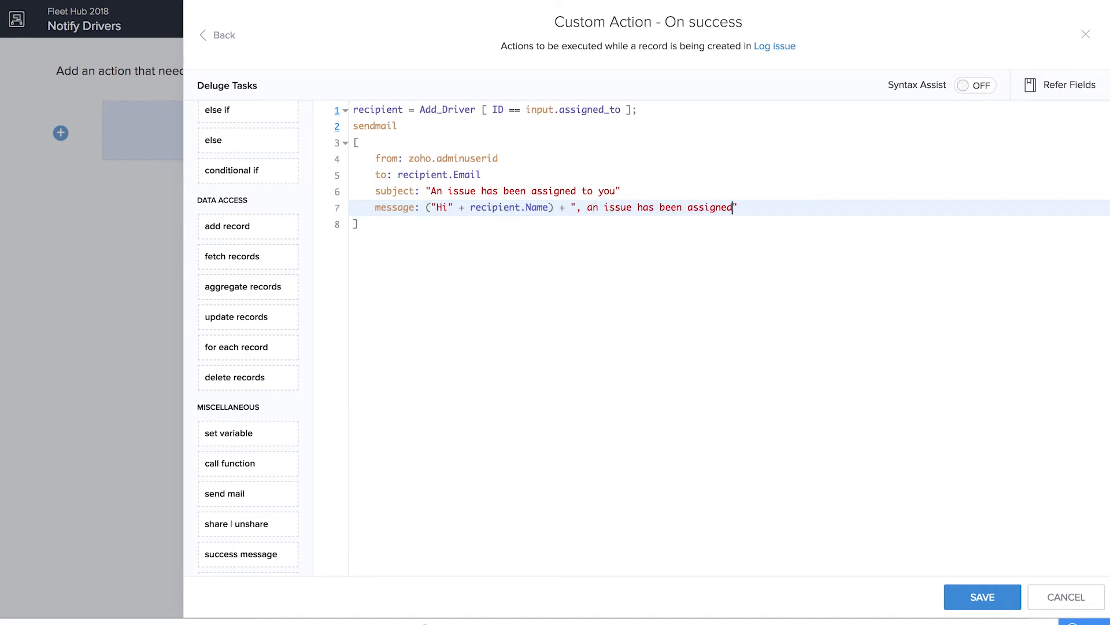
pyautogui.write('. Find the issue details here:<div>')
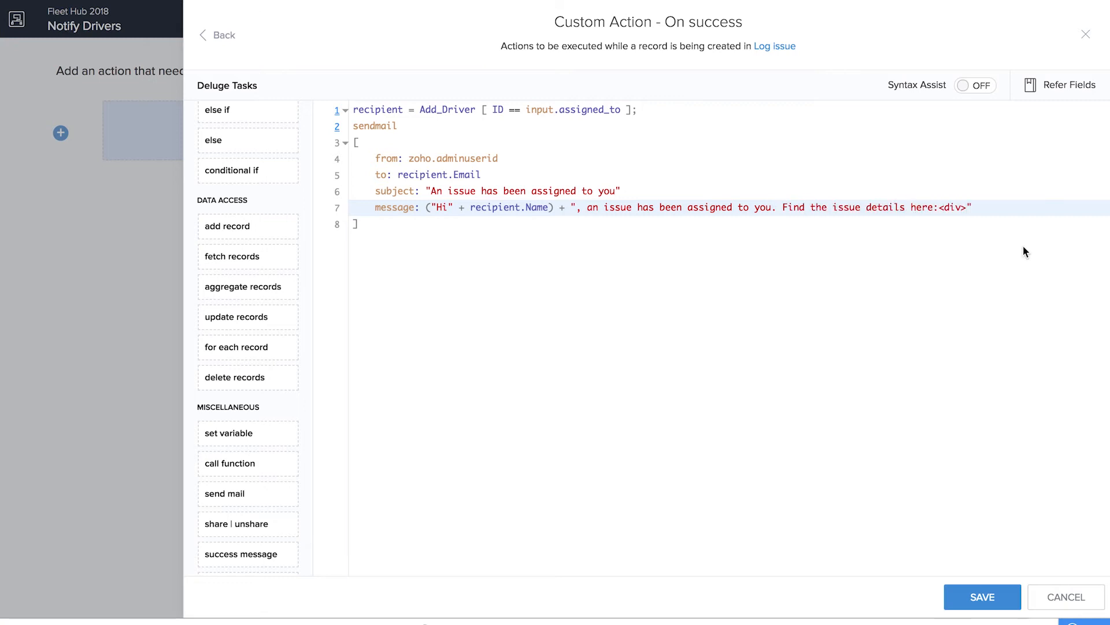
# Append input.Issue_Summary and input.Issue_Description to the mail message, joined by "</div><div>" on a new line
pyautogui.click(982, 207)
pyautogui.write('+ input.')
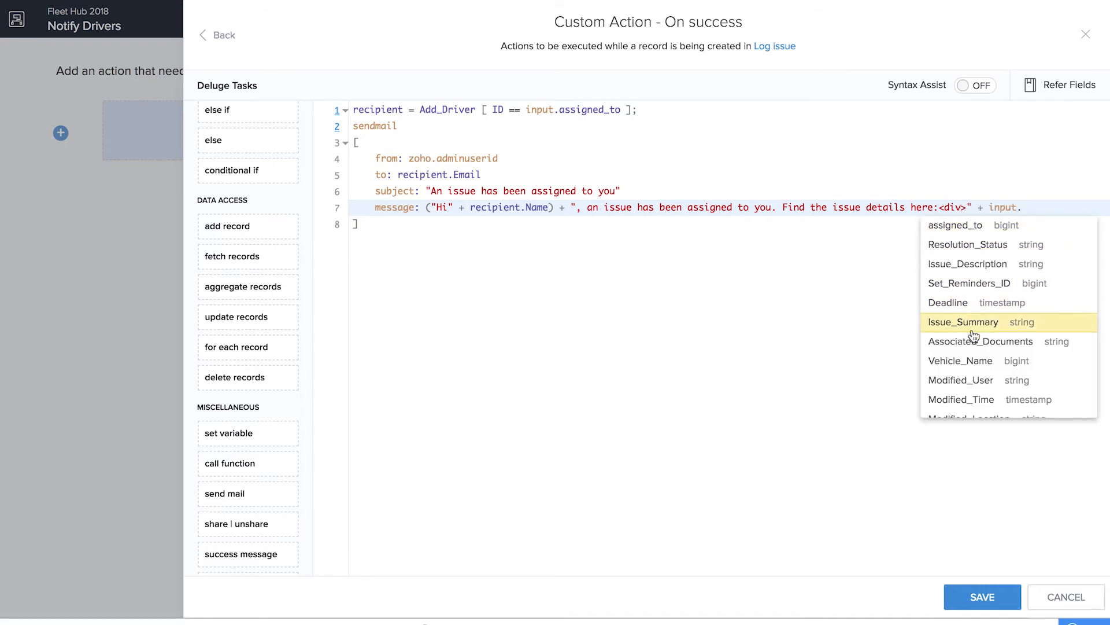
pyautogui.click(975, 323)
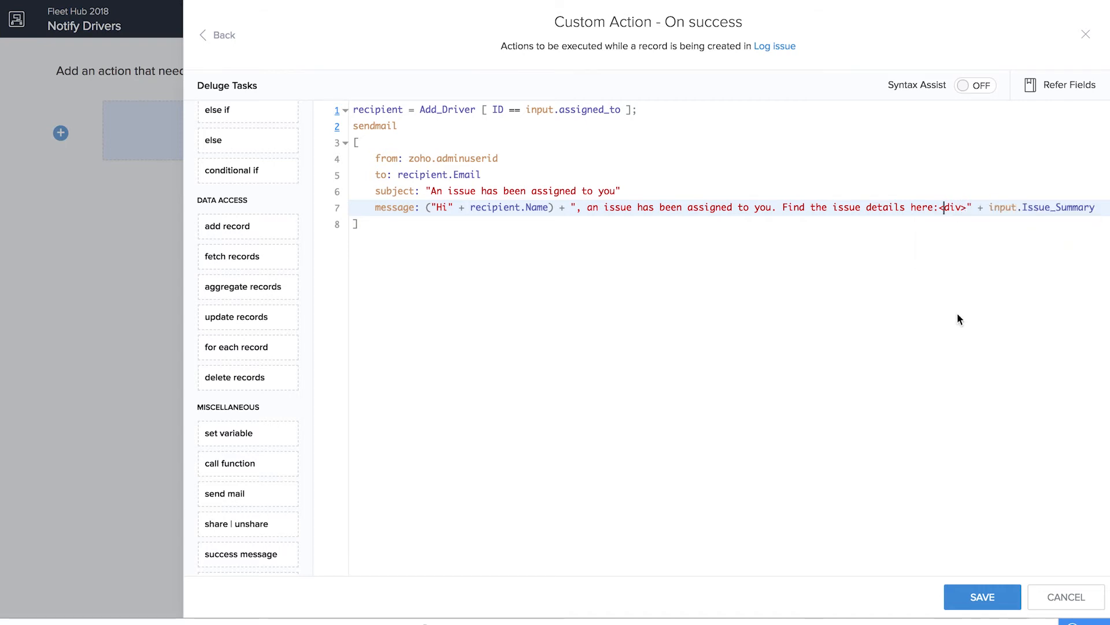
pyautogui.press('Return')
pyautogui.write('+ ')
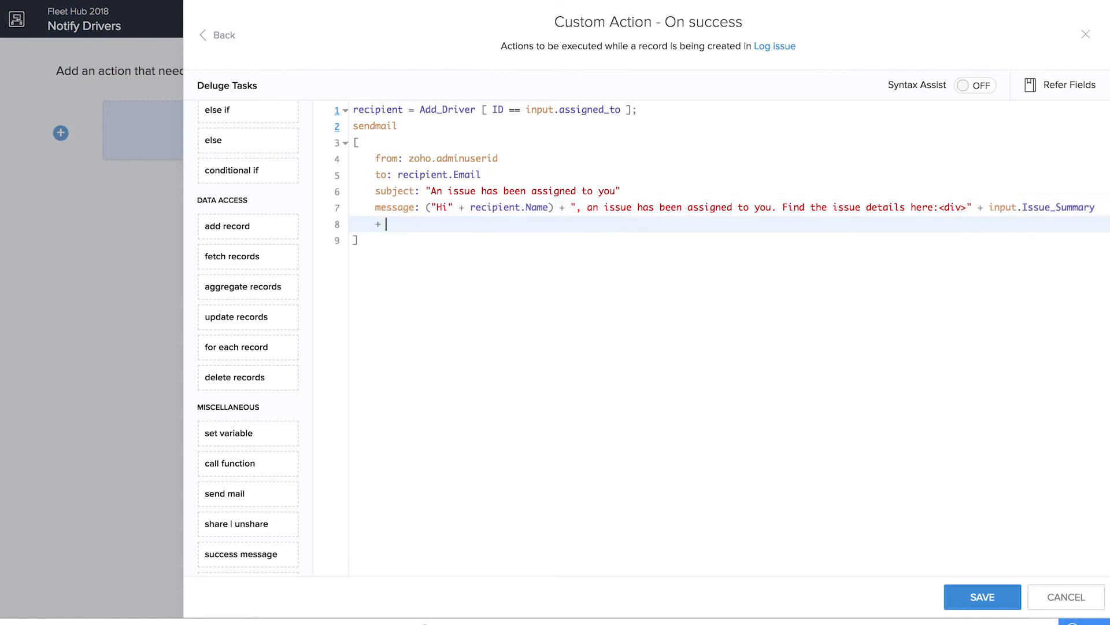
pyautogui.write('",/div"><')
pyautogui.click(398, 223)
pyautogui.press('BackSpace')
pyautogui.write('<')
pyautogui.click(431, 224)
pyautogui.write('div>" + input.')
pyautogui.click(569, 358)
# Append "</div><div>" + input.Associated_Documents + "</div><div><br></div" to the message, and save the script to finish the workflow
pyautogui.write('+ "</div><div>" + input.')
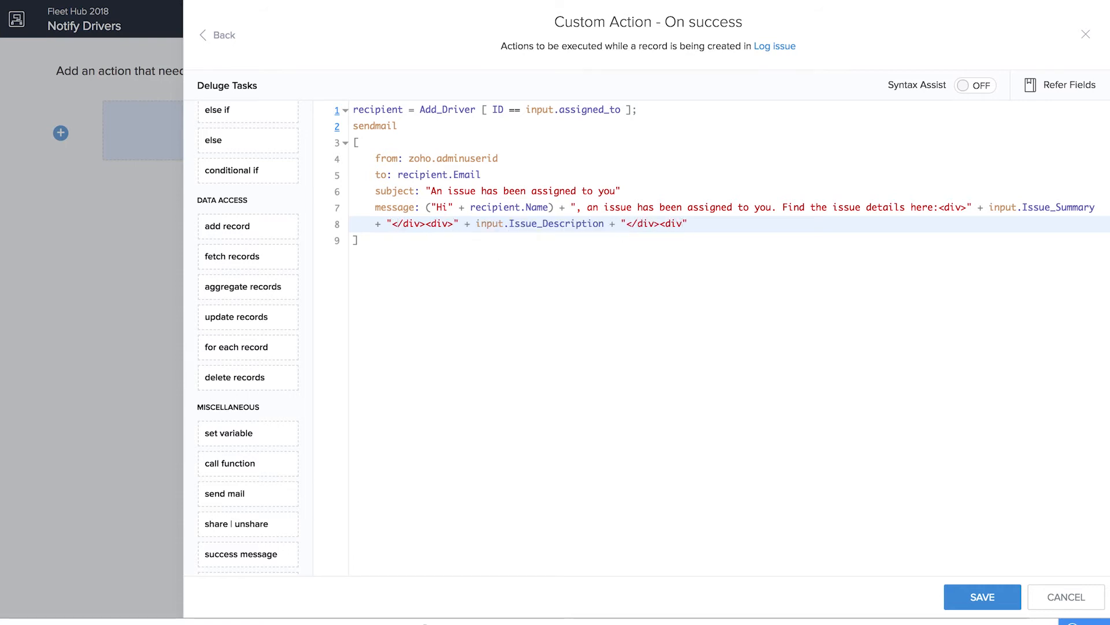
pyautogui.press('Return')
pyautogui.write('+ "</div><div><br></div')
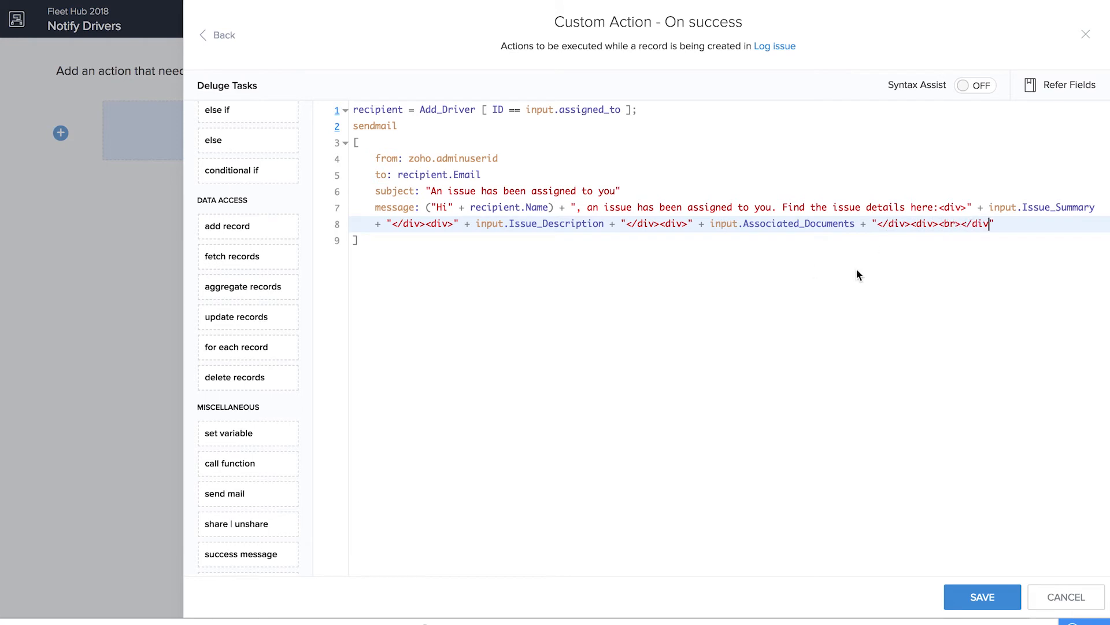
pyautogui.click(983, 597)
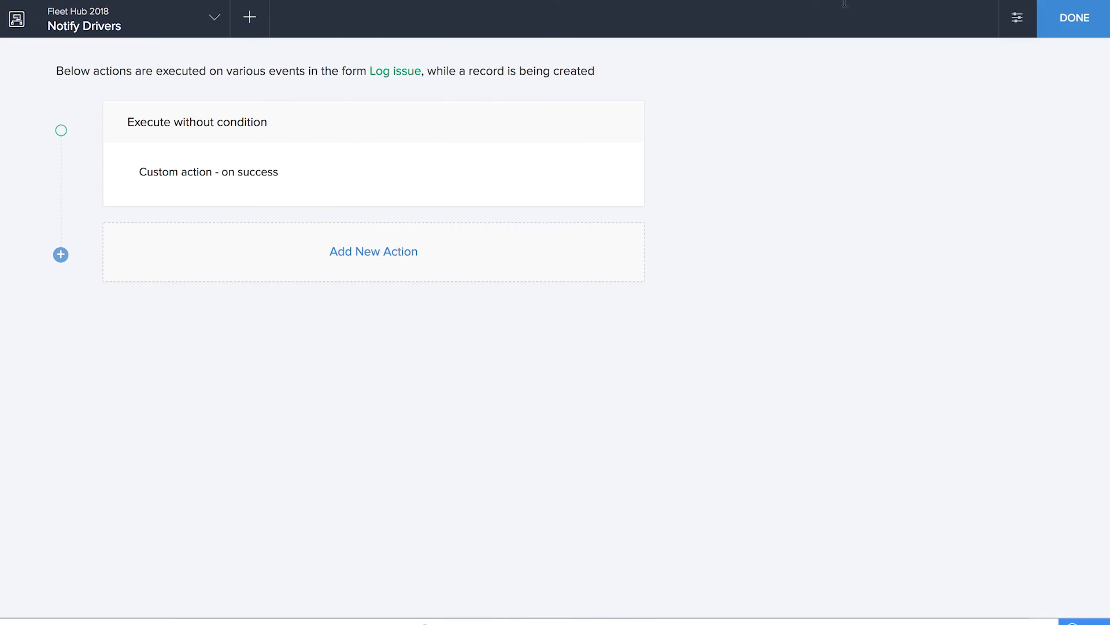
pyautogui.click(1103, 28)
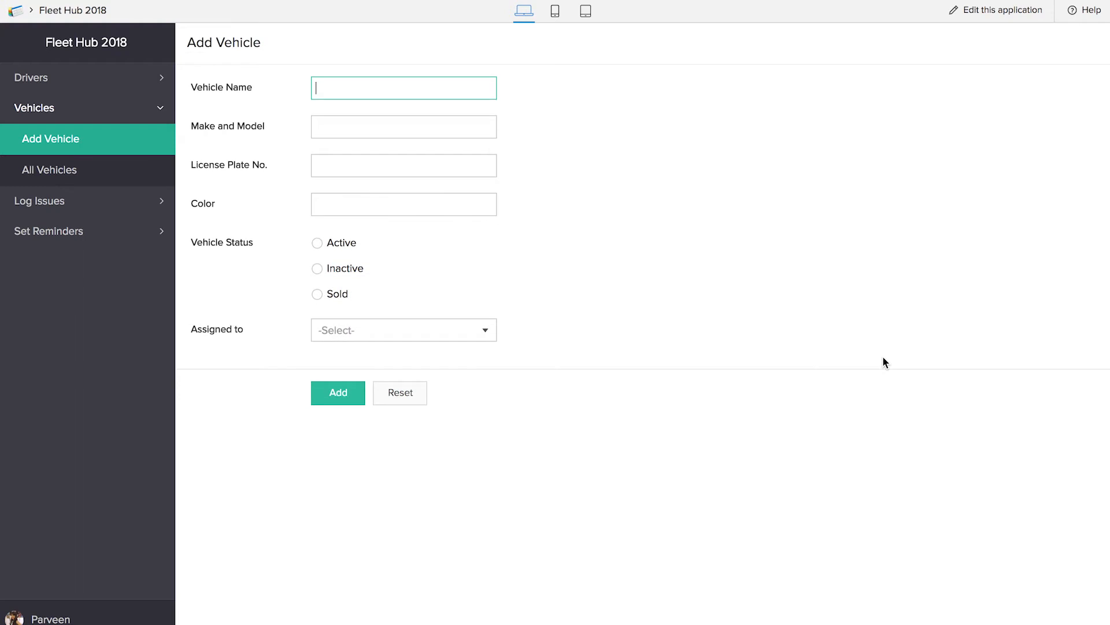
# In the live application, start a new Log issue record for vehicle Hatchback 1 and assign it to the listed driver
pyautogui.click(63, 204)
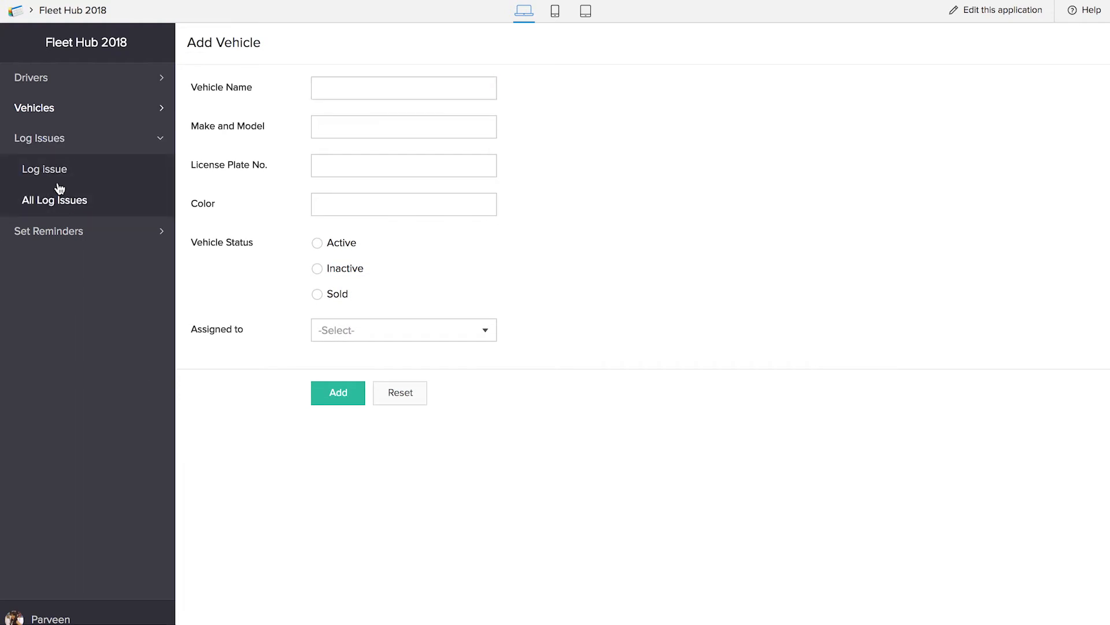
pyautogui.click(55, 174)
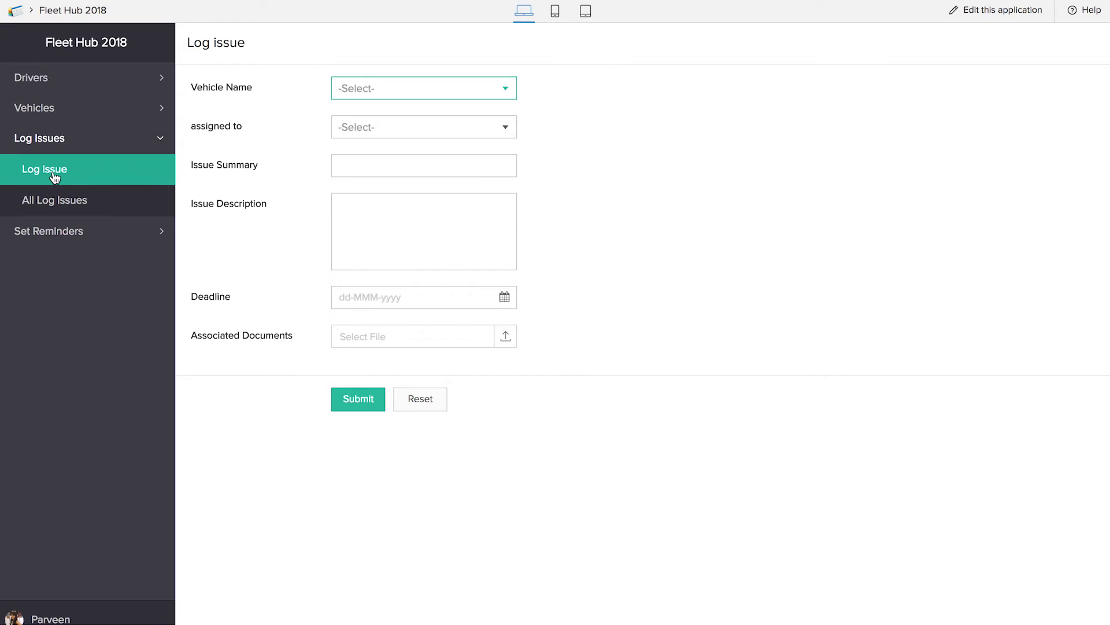
pyautogui.click(462, 94)
pyautogui.click(456, 115)
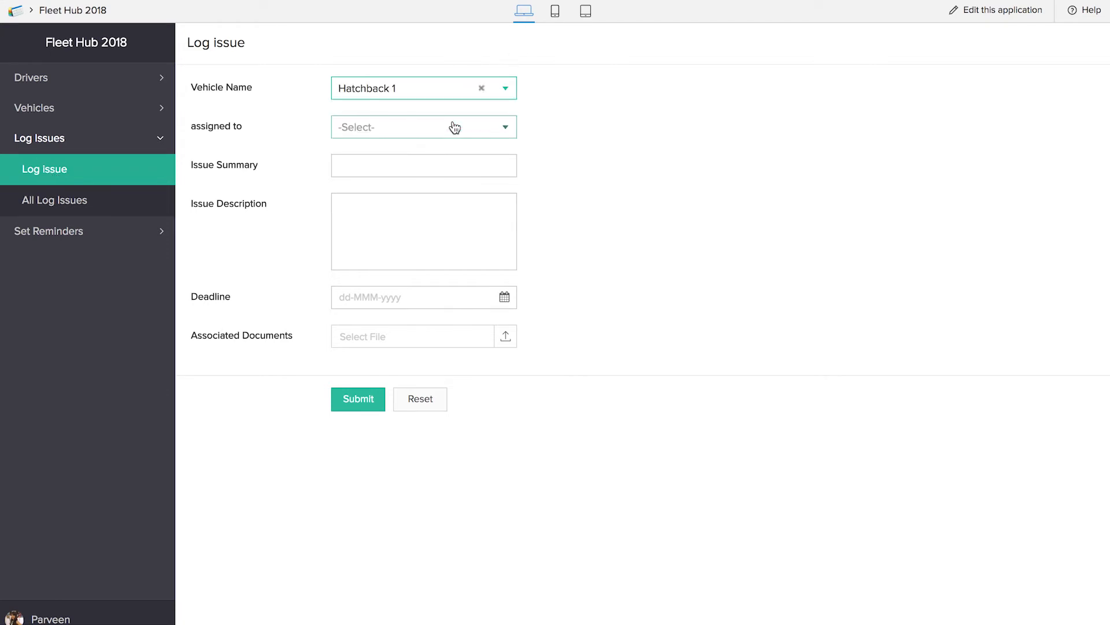
pyautogui.click(444, 127)
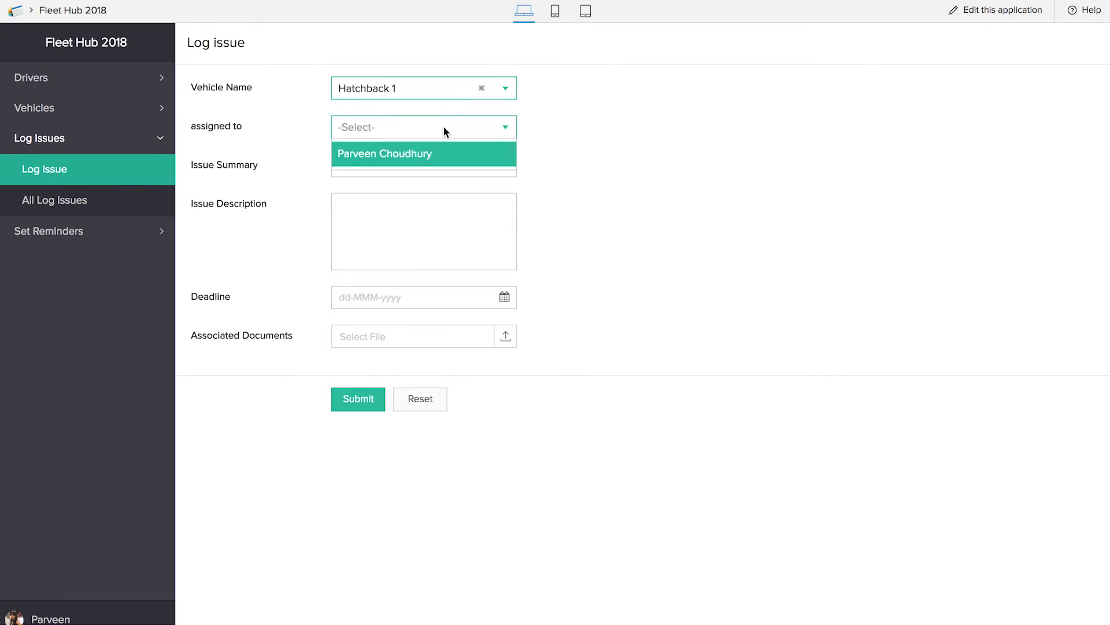
pyautogui.click(447, 160)
# Complete the assigned issue with summary "Broken Mirror", description "miRRORS" and deadline 21-Mar-2018, submit it, and open the All Log Issues report
pyautogui.click(431, 158)
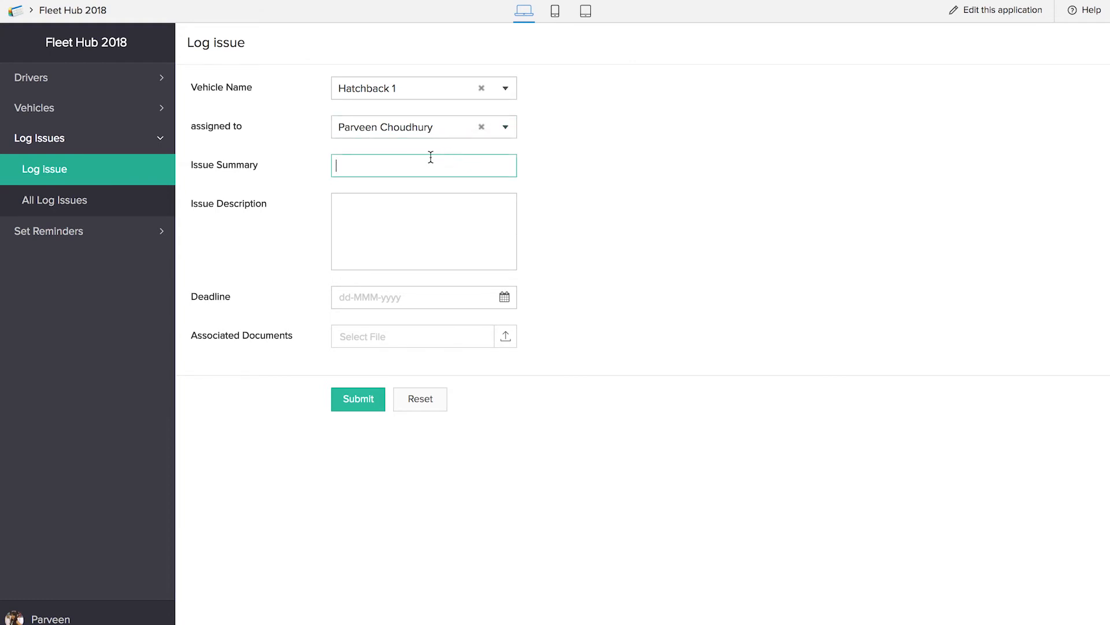
pyautogui.write('Broken Mirror')
pyautogui.press('Tab')
pyautogui.write('miRRORS')
pyautogui.click(392, 297)
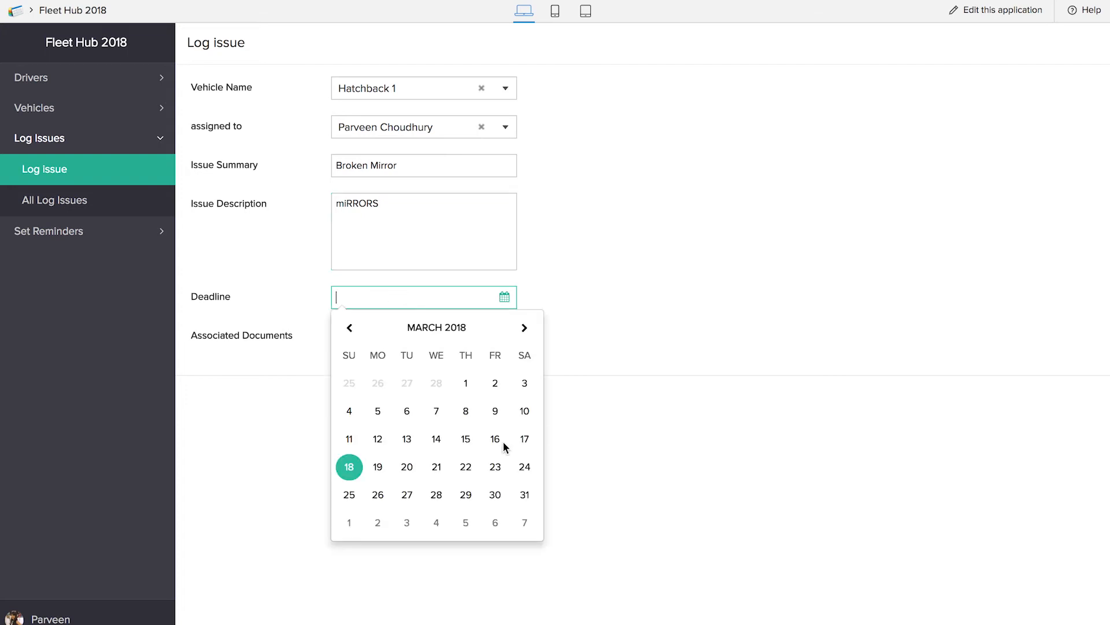
pyautogui.click(437, 468)
pyautogui.click(358, 405)
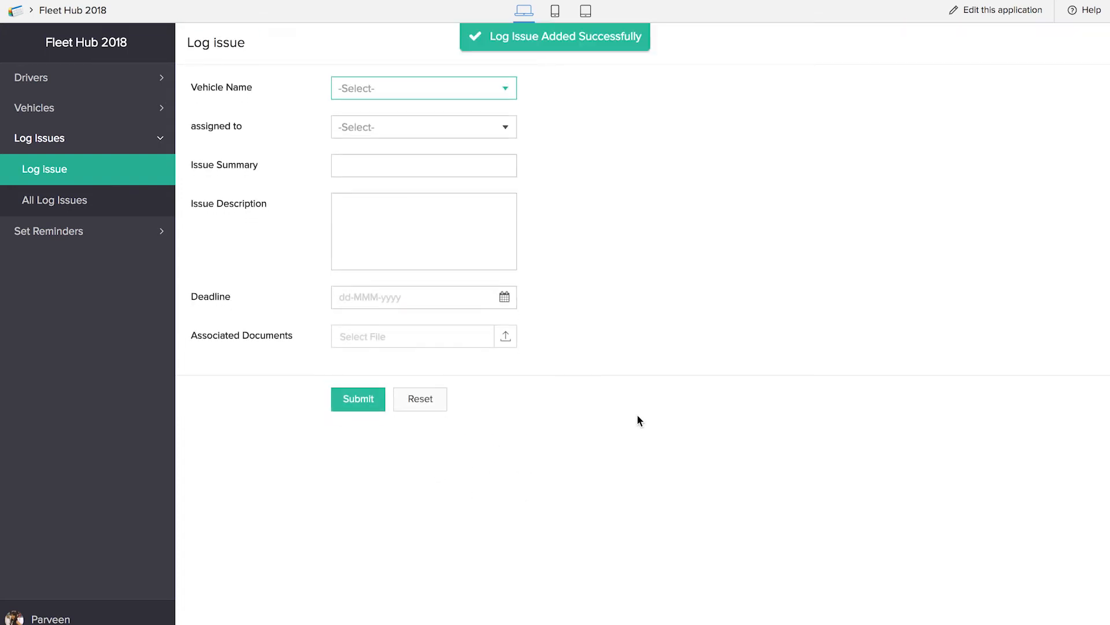
pyautogui.click(61, 202)
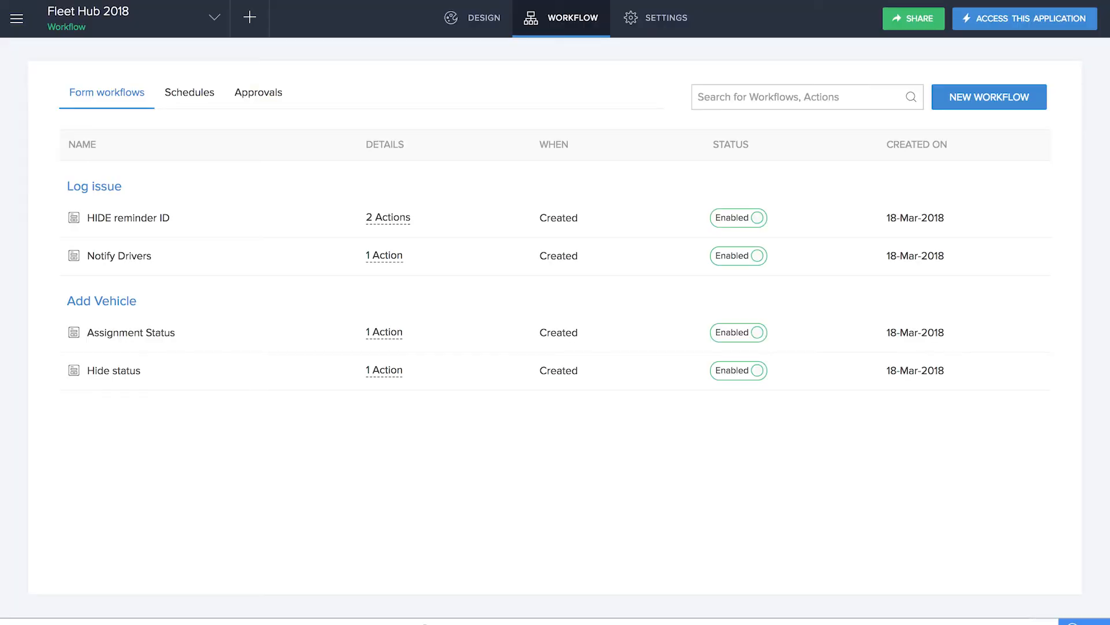
# In the application editor, add a new action item named Resolve to the All Log Issues report
pyautogui.click(443, 218)
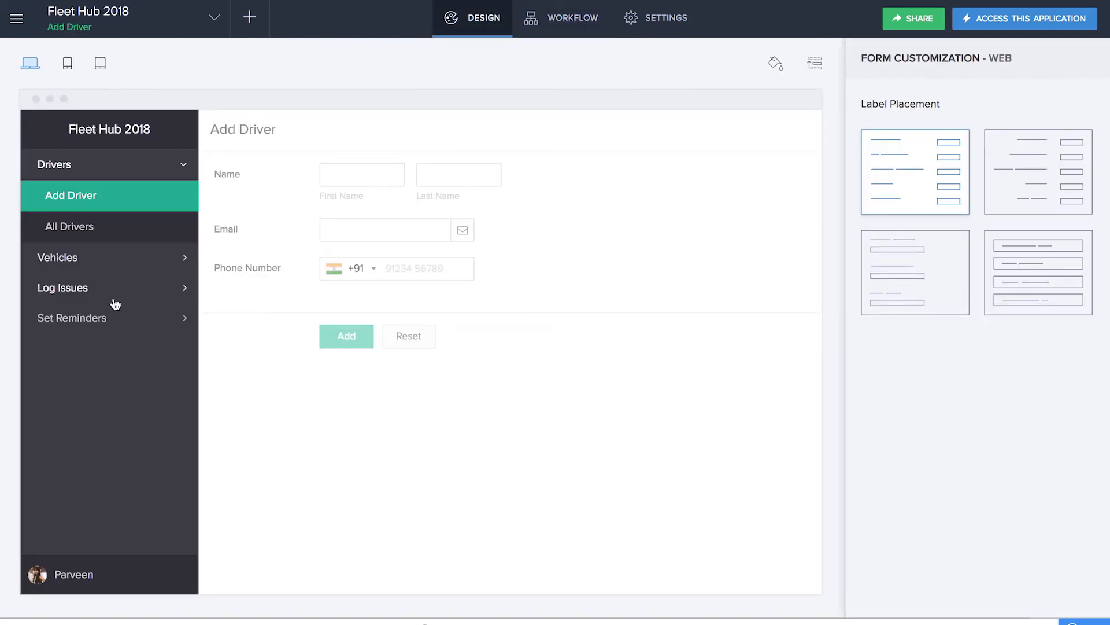
pyautogui.click(98, 291)
pyautogui.click(93, 289)
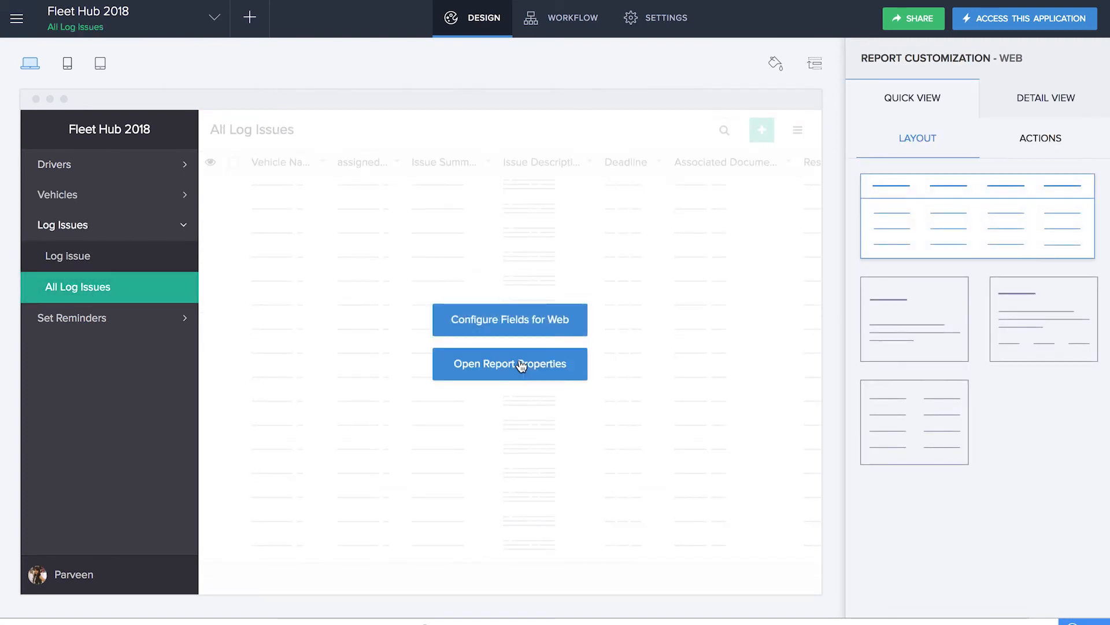
pyautogui.click(1033, 139)
pyautogui.click(1094, 267)
pyautogui.click(749, 112)
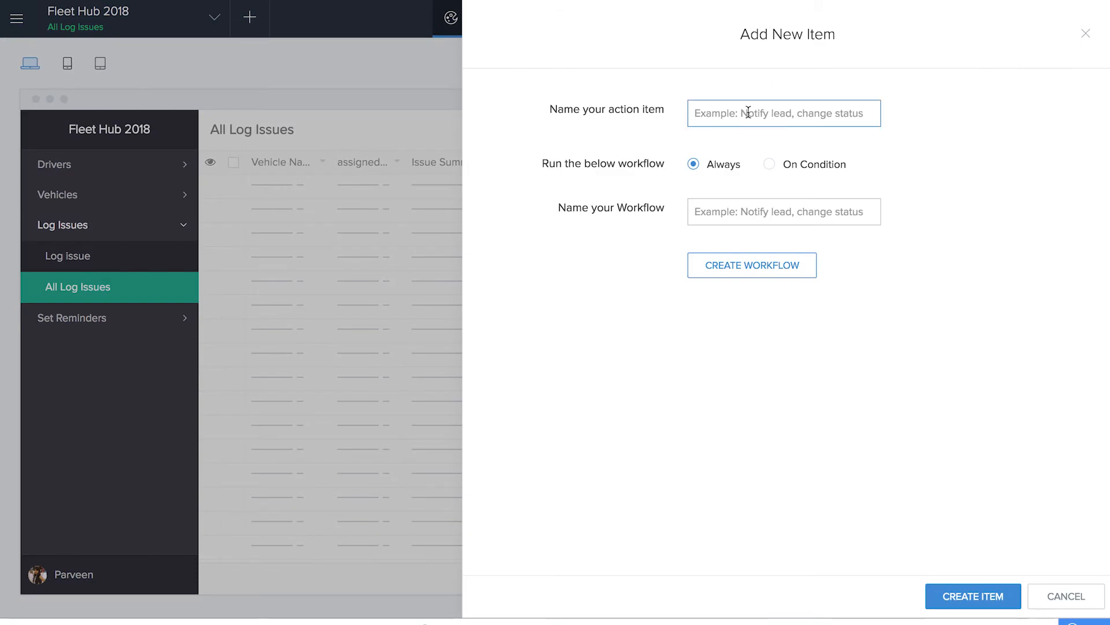
pyautogui.write('Resolve')
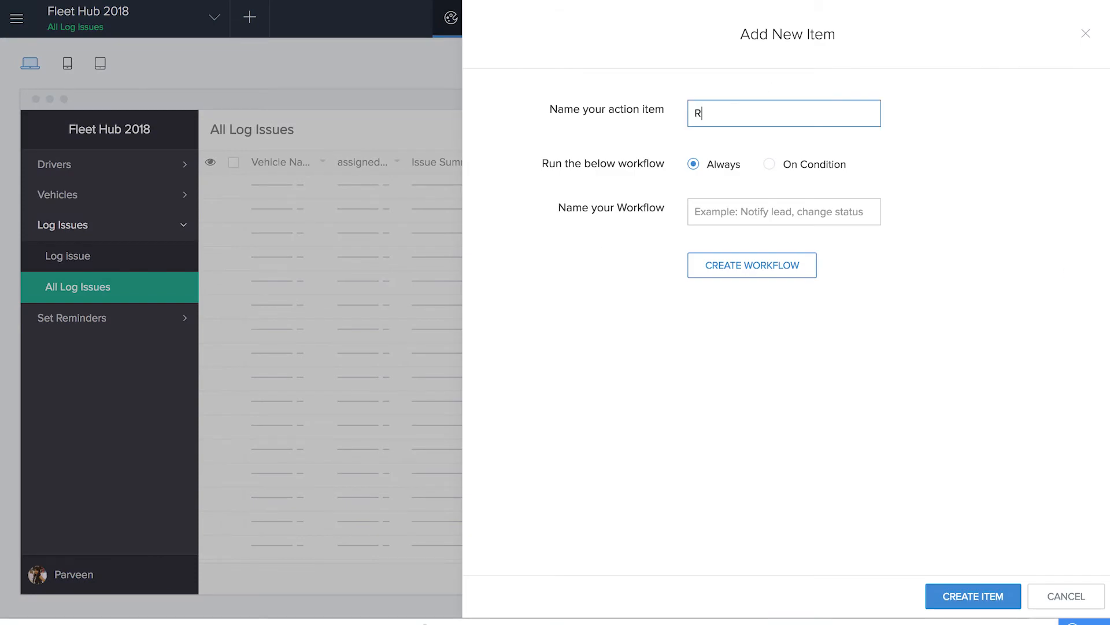
# Make the Resolve item run on the condition that Resolution Status equals Open
pyautogui.click(773, 165)
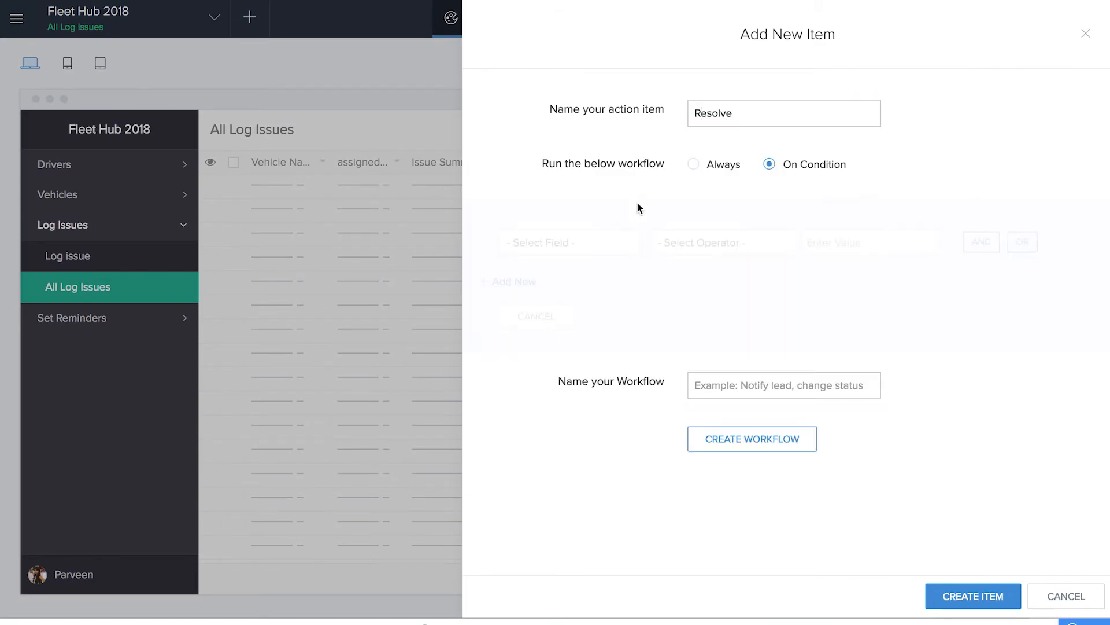
pyautogui.click(593, 241)
pyautogui.scroll(-1, 583, 429)
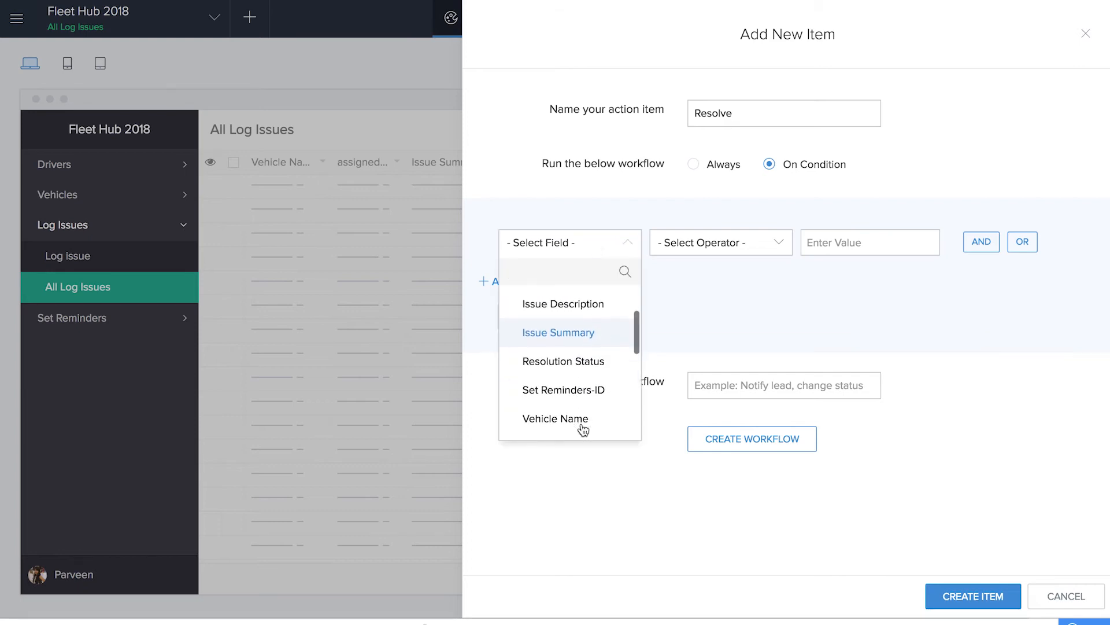
pyautogui.click(588, 369)
pyautogui.click(724, 331)
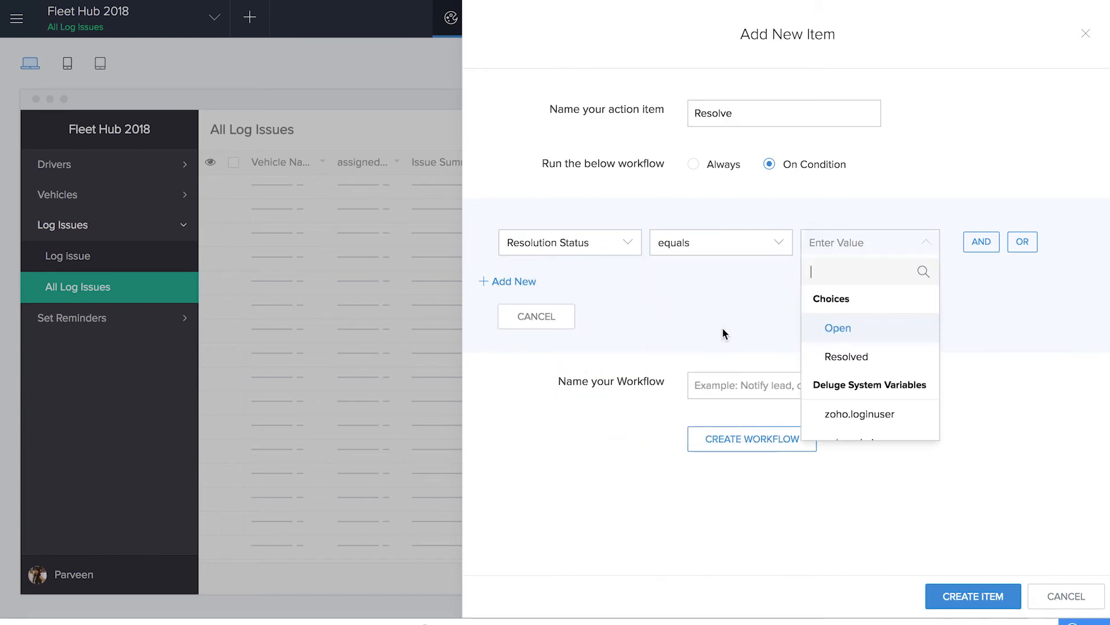
pyautogui.click(849, 328)
# Create a workflow named Resolve for the item and start a custom action with its own Deluge script
pyautogui.click(753, 382)
pyautogui.write('Resolve')
pyautogui.click(781, 442)
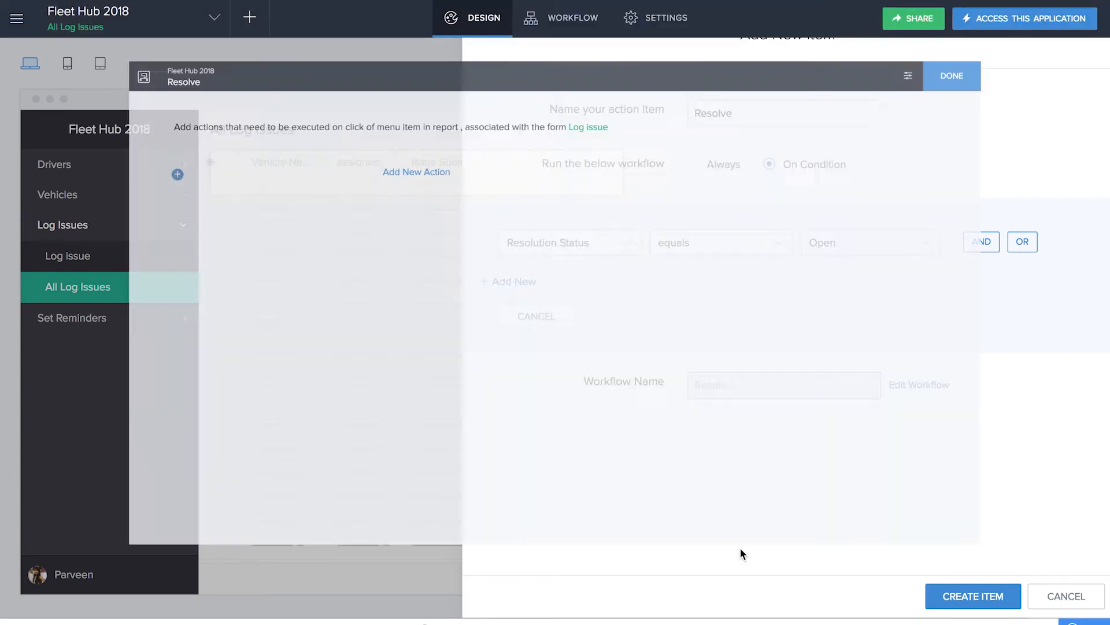
pyautogui.click(388, 129)
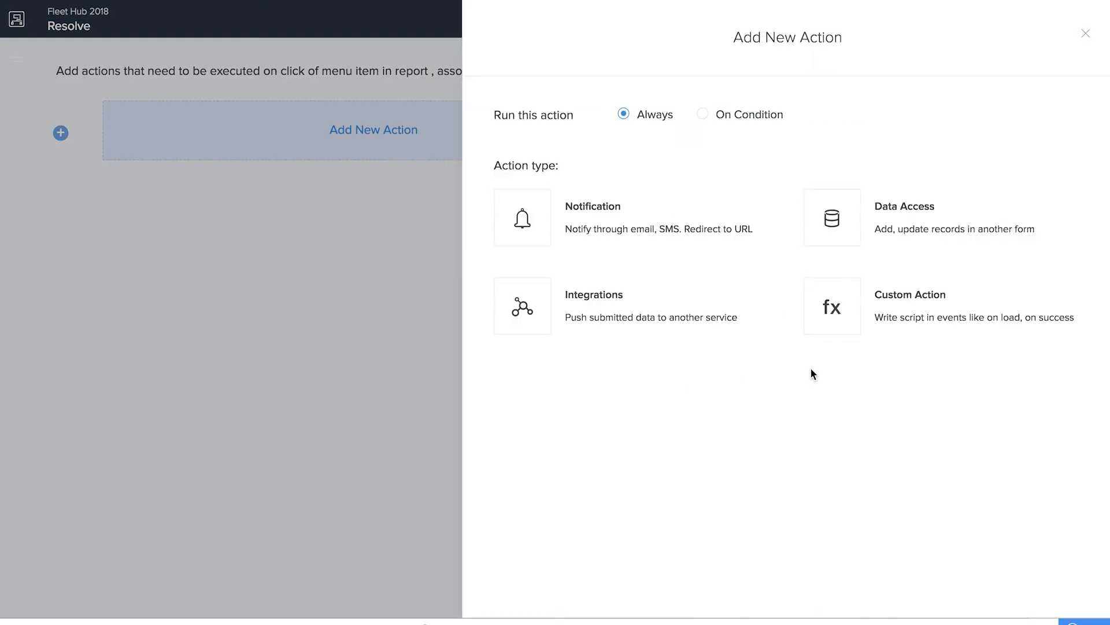
pyautogui.click(882, 305)
pyautogui.click(885, 152)
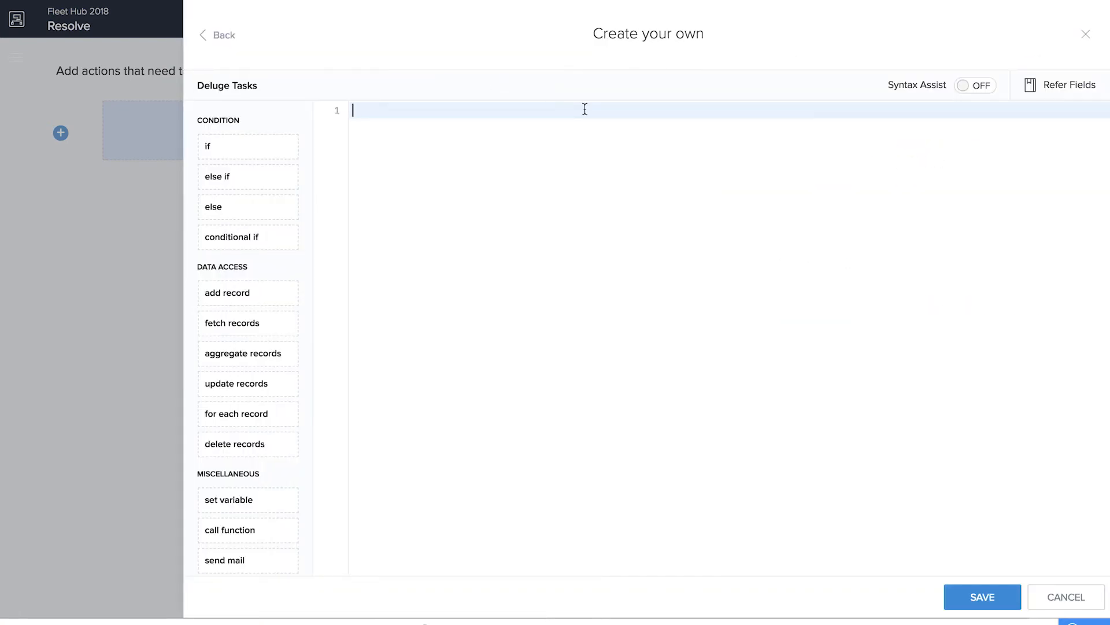
# Write the script input.Resolution_Status = "Resolved"; and save the workflow action
pyautogui.write('input.')
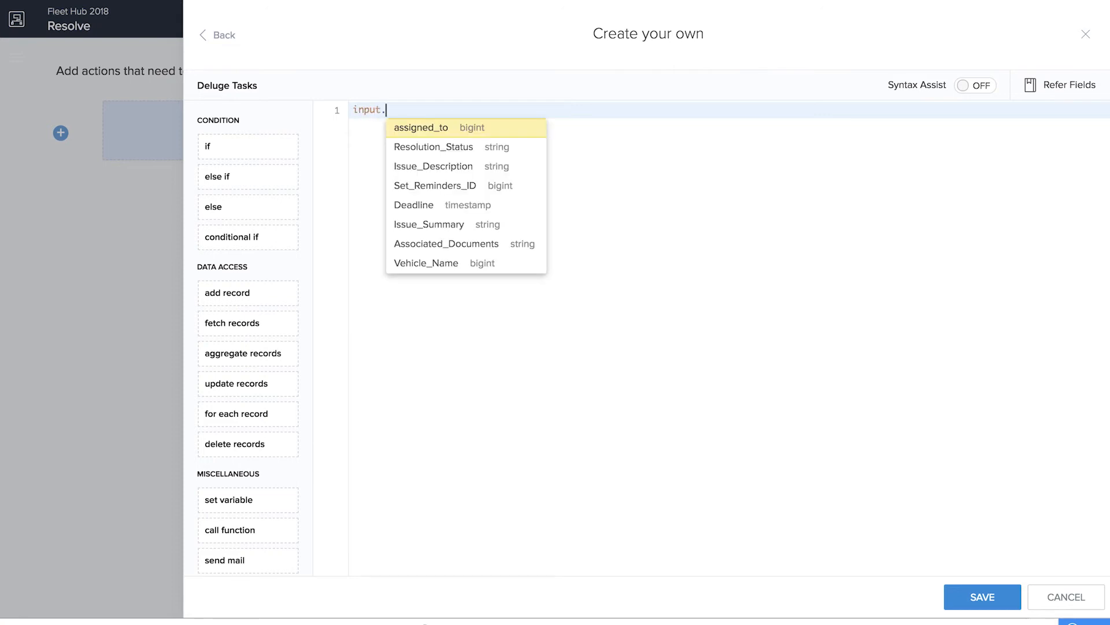
pyautogui.click(520, 155)
pyautogui.write('= "')
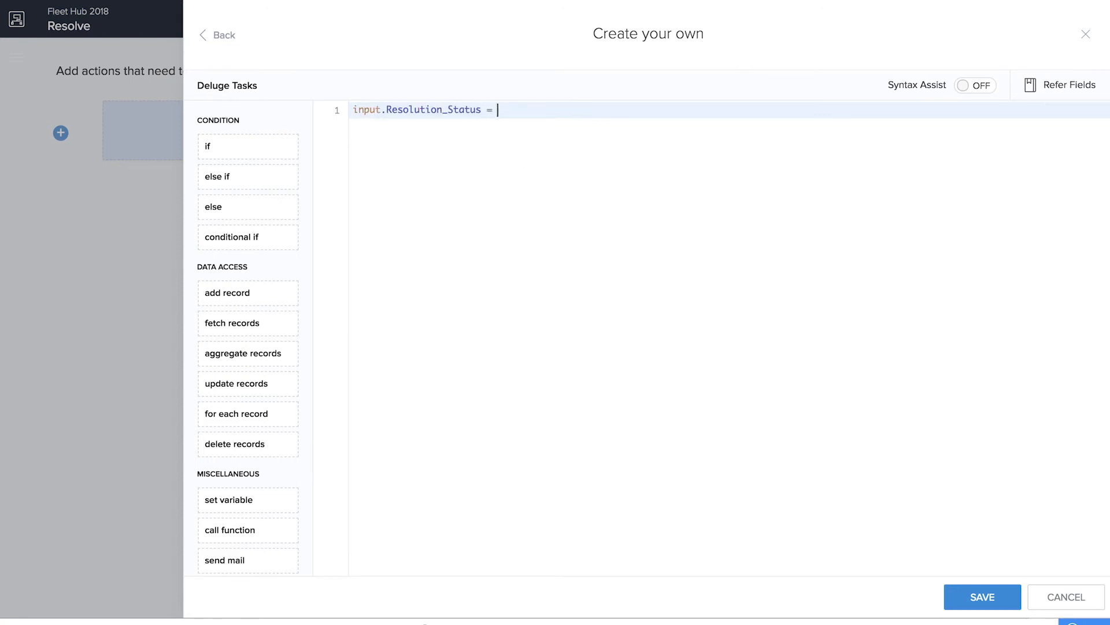
pyautogui.write('Resolved')
pyautogui.write(';')
pyautogui.click(978, 597)
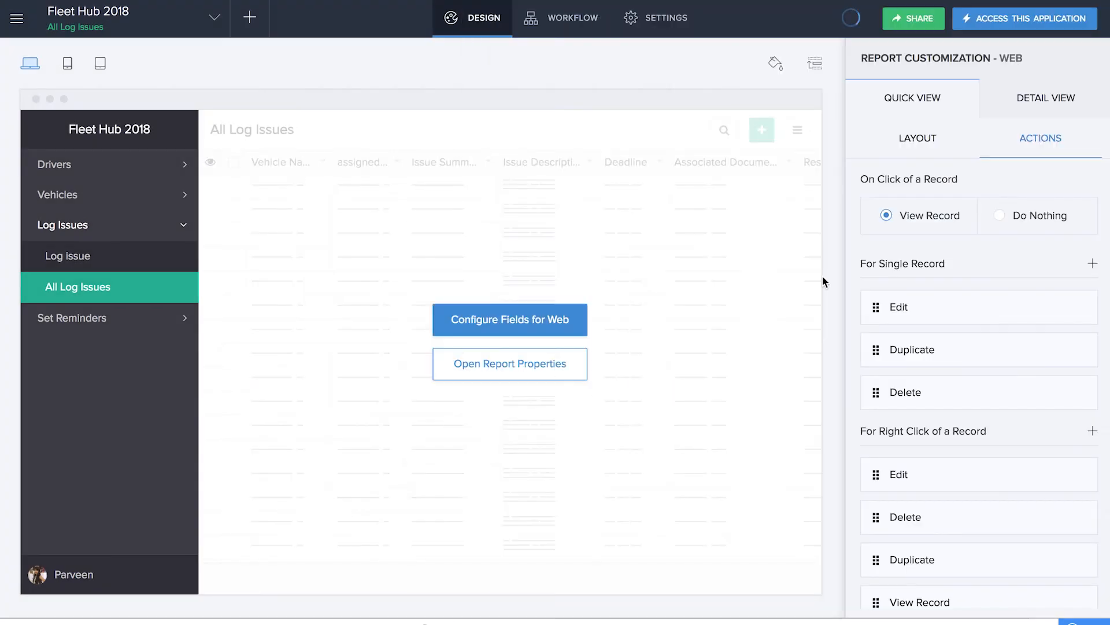
# Create the Resolve action item and include it in the displayed fields of the All Log Issues web report
pyautogui.click(916, 141)
pyautogui.click(918, 188)
pyautogui.click(747, 461)
pyautogui.scroll(-2, 684, 372)
pyautogui.click(629, 433)
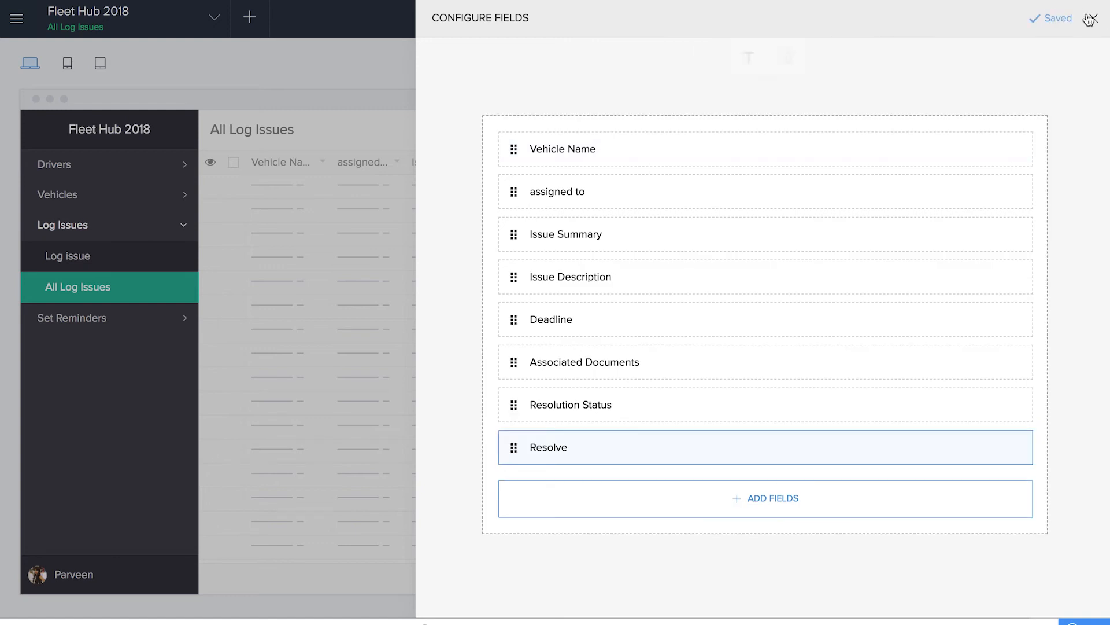
pyautogui.click(1093, 18)
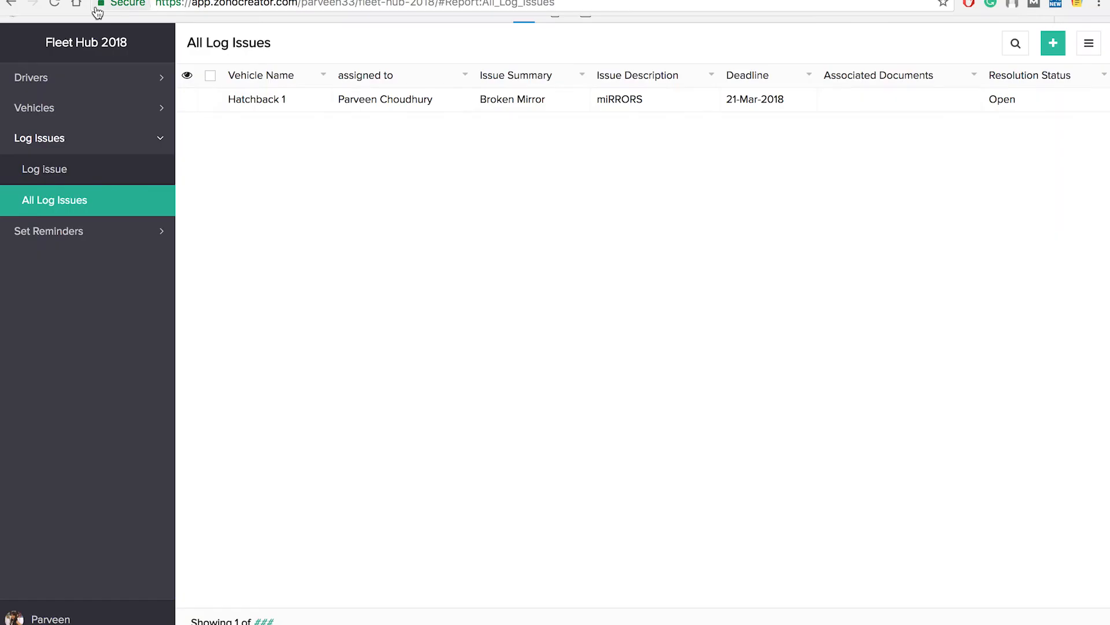
# In the live application, run the Resolve action on the Broken Mirror issue in All Log Issues
pyautogui.click(55, 5)
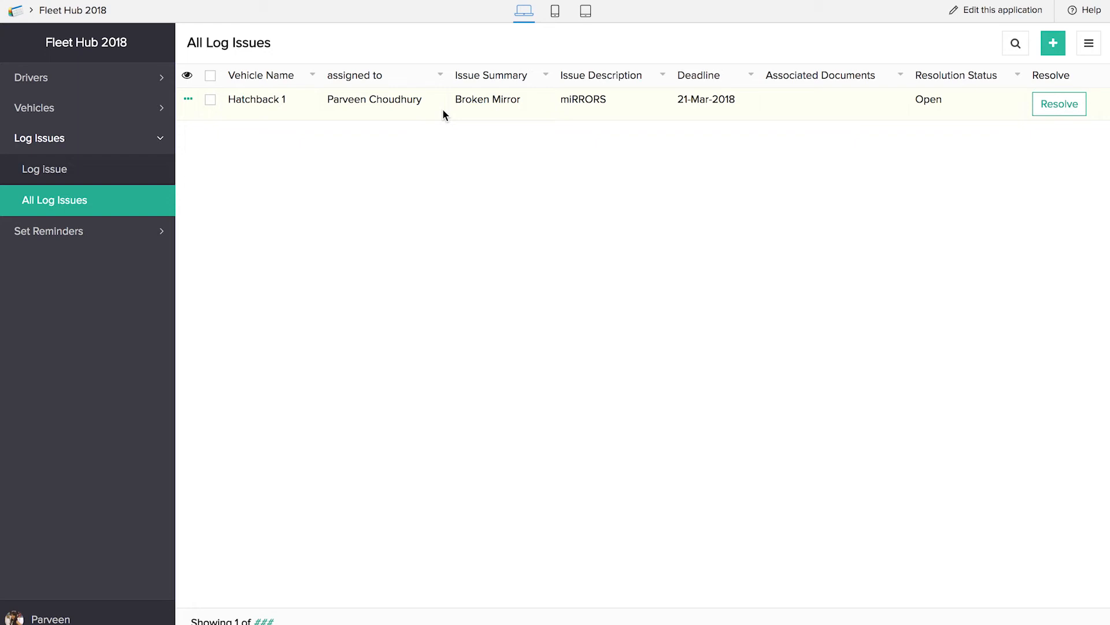
pyautogui.click(1060, 105)
# Open Zoho Mail at mail.zoho.com in a new browser tab
pyautogui.click(428, 12)
pyautogui.write('mai')
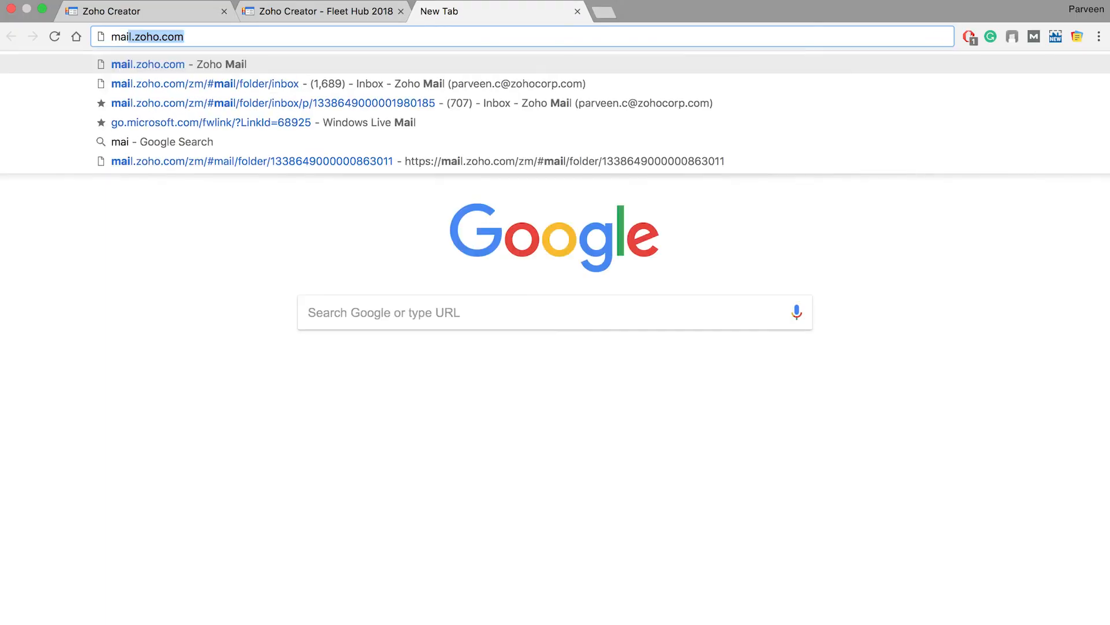
pyautogui.press('Return')
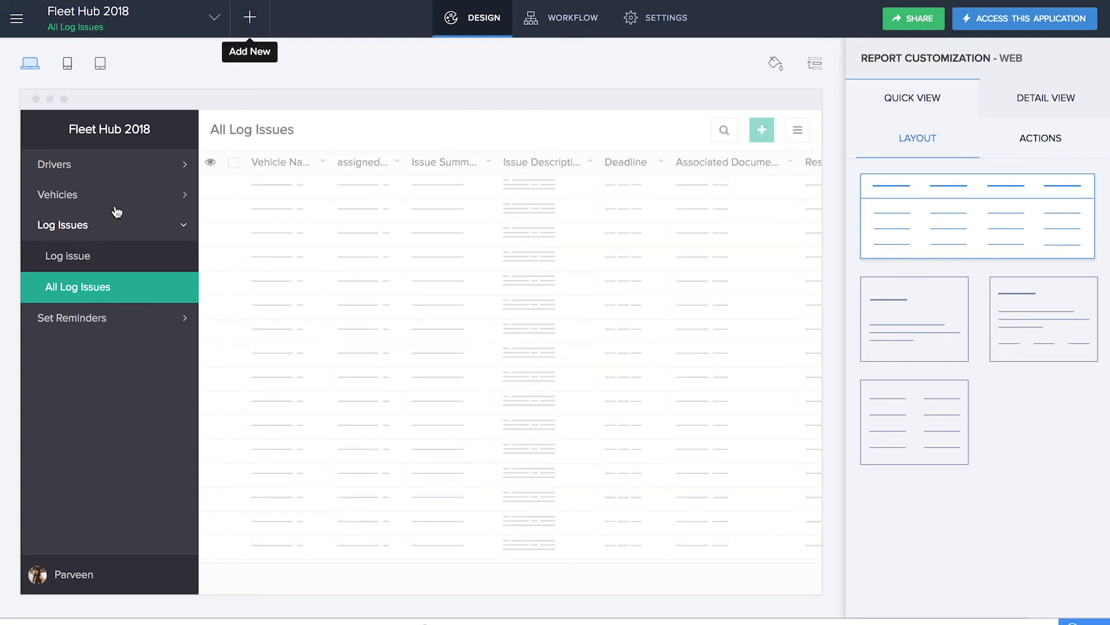
# In the live Set Reminders form, select the issue Broken Mirror and examine the Add Vehicle choices
pyautogui.click(79, 324)
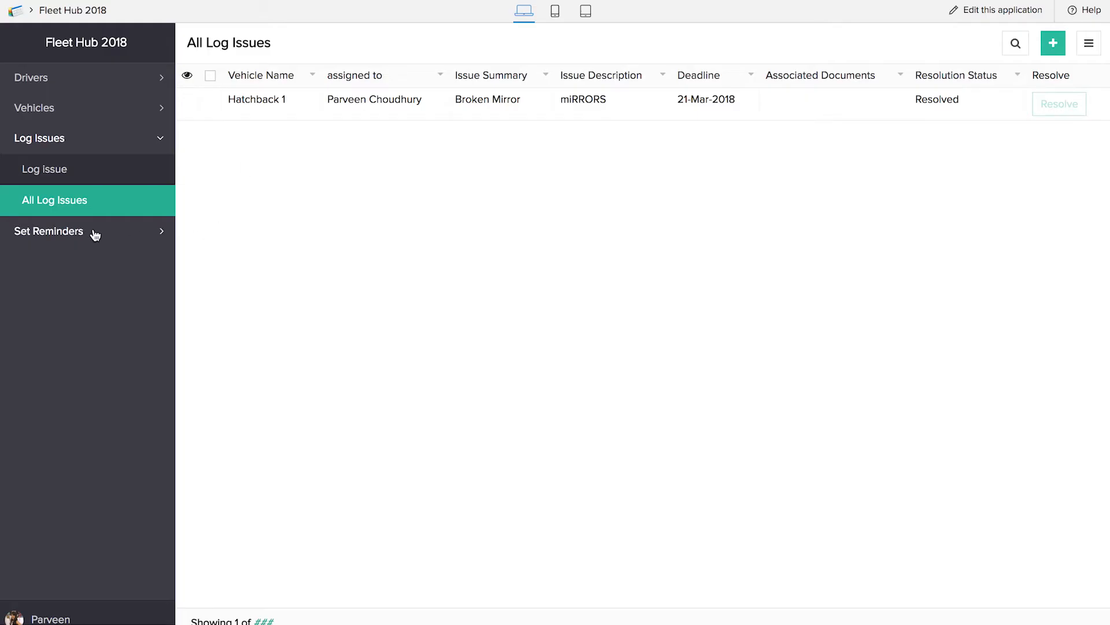
pyautogui.click(92, 231)
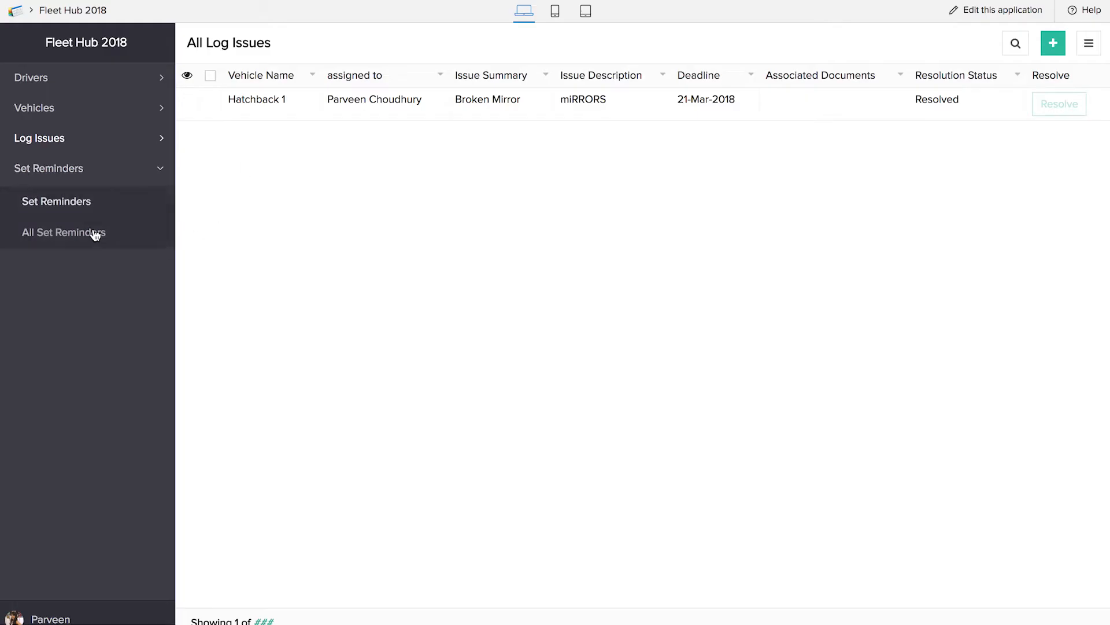
pyautogui.click(84, 197)
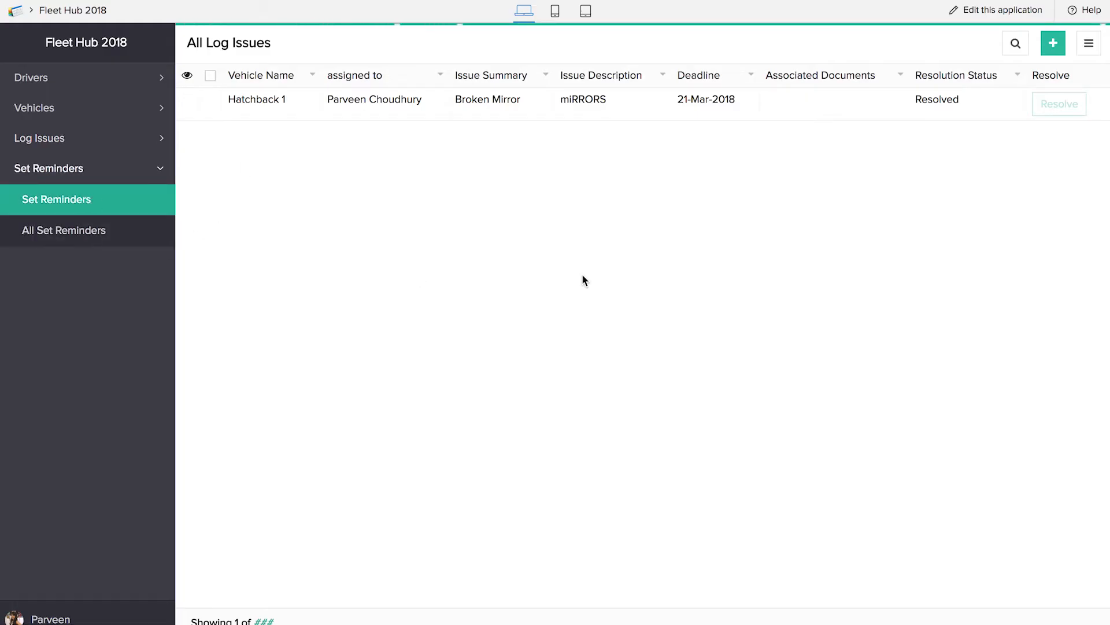
pyautogui.click(413, 93)
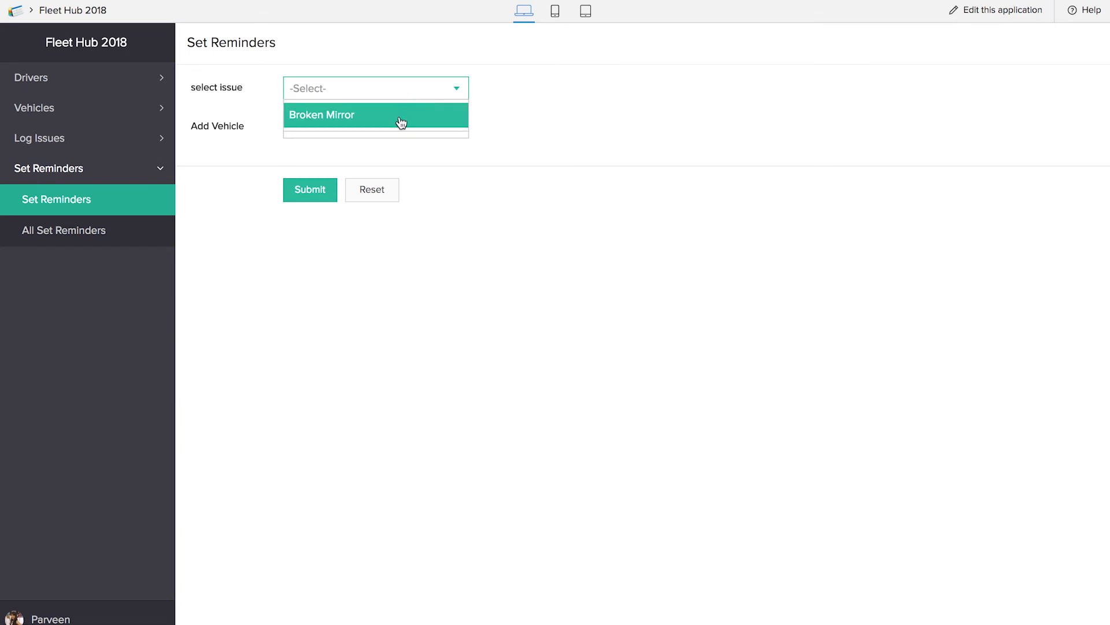
pyautogui.click(403, 116)
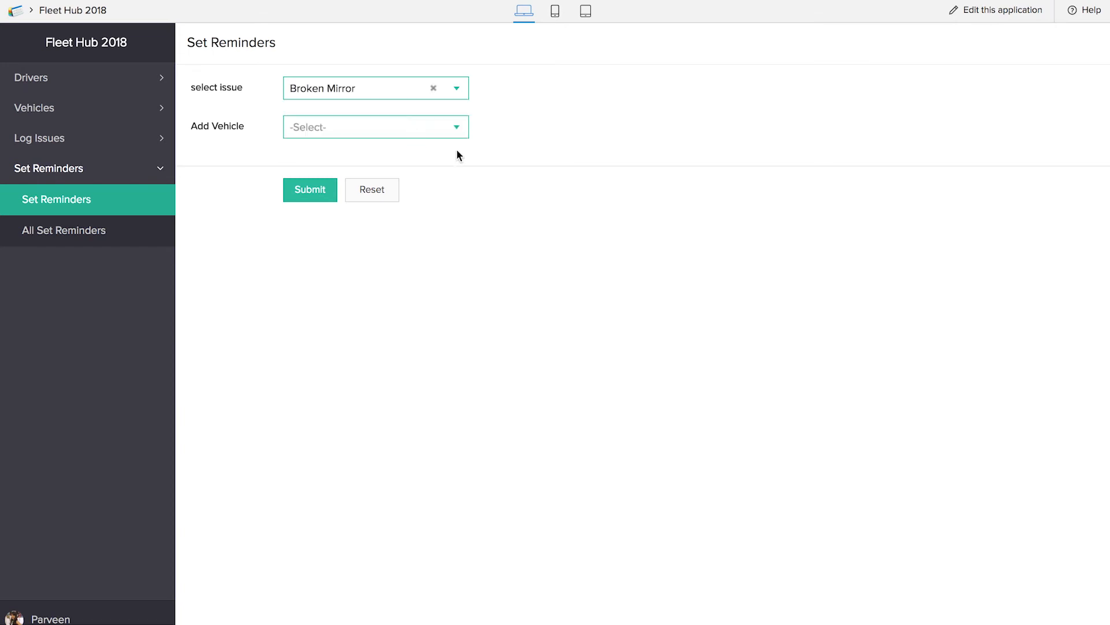
pyautogui.click(313, 129)
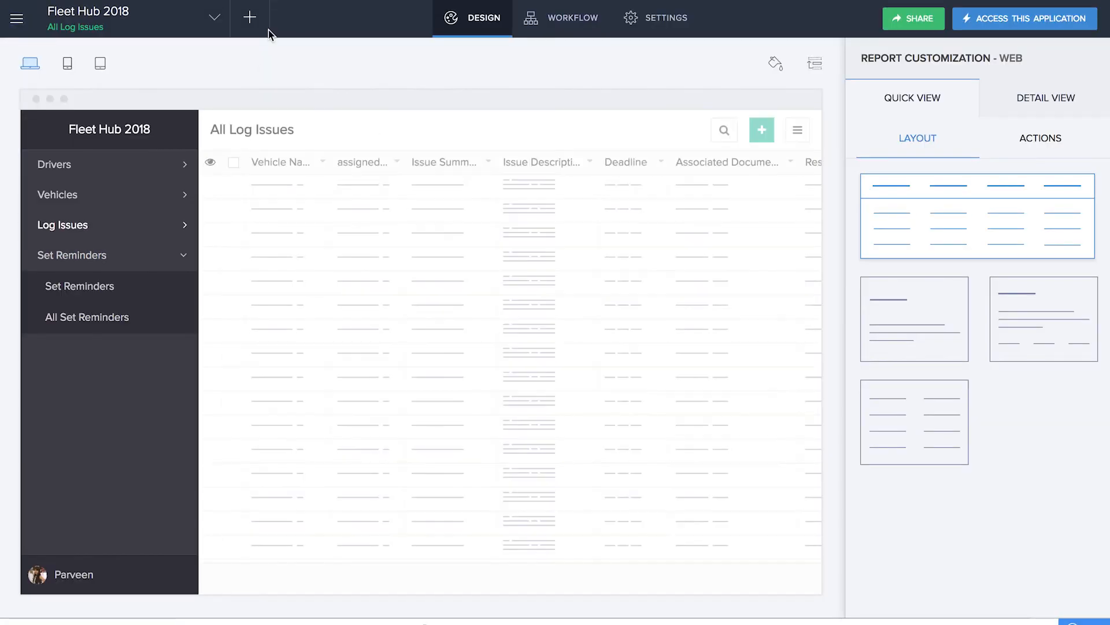
# In the application editor, create a form workflow named "Populate vehicle" that runs when a Set Reminders record is created
pyautogui.click(250, 18)
pyautogui.click(816, 339)
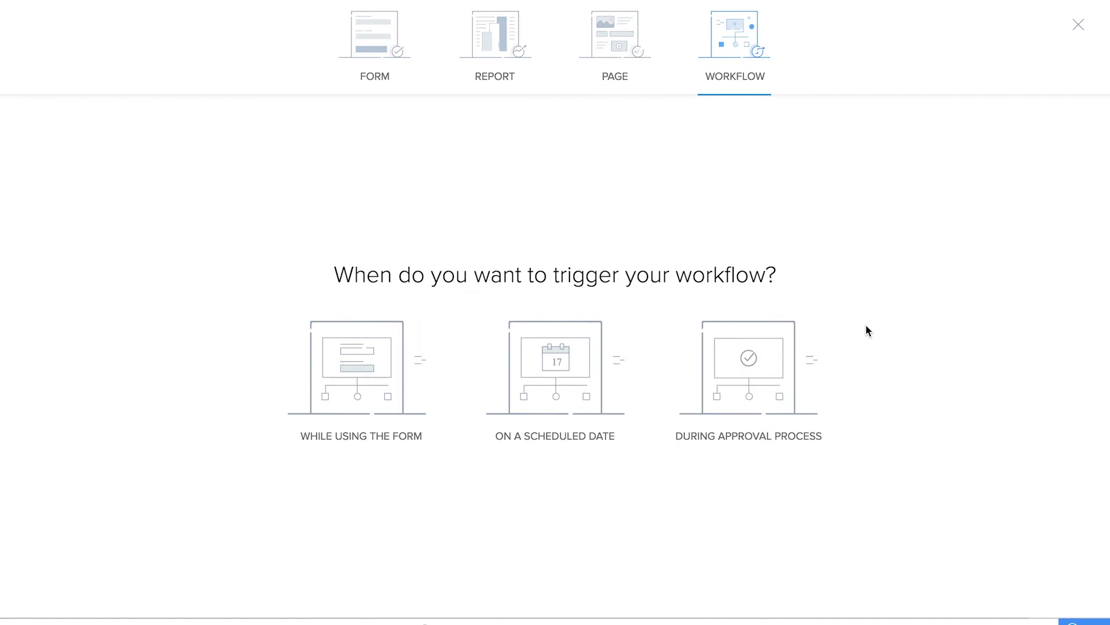
pyautogui.click(359, 382)
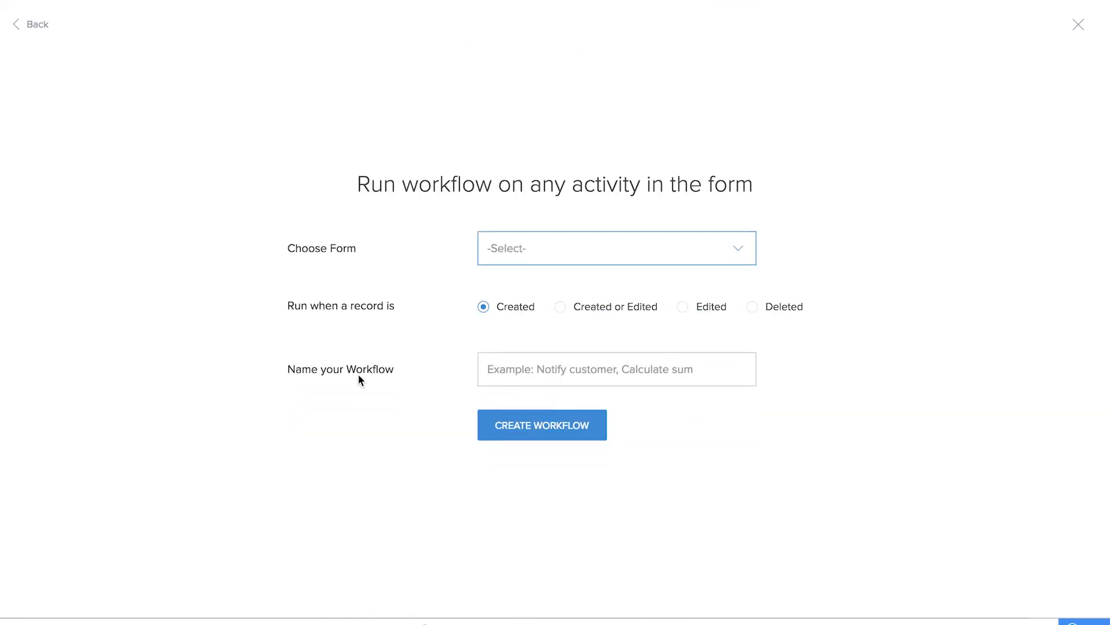
pyautogui.click(502, 246)
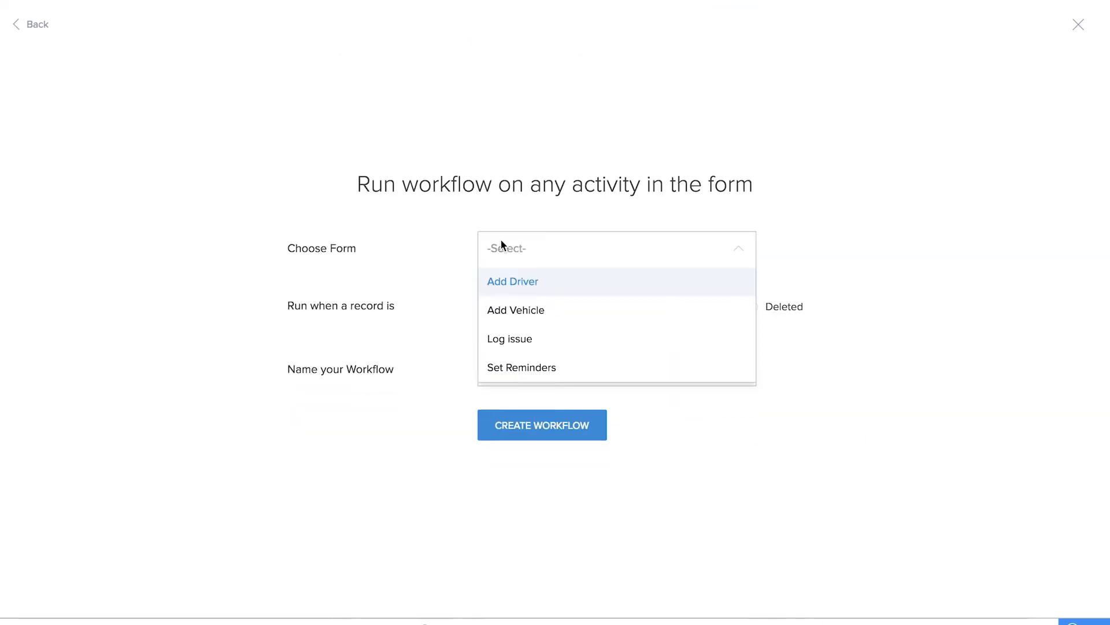
pyautogui.click(548, 375)
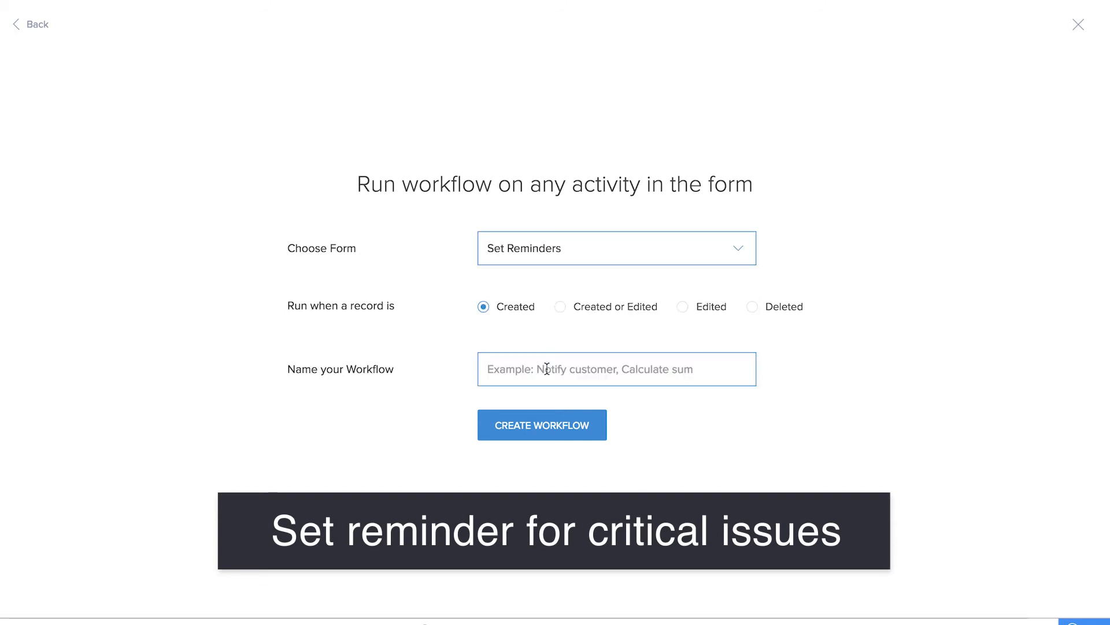
pyautogui.write('Populate vehicle')
pyautogui.click(560, 412)
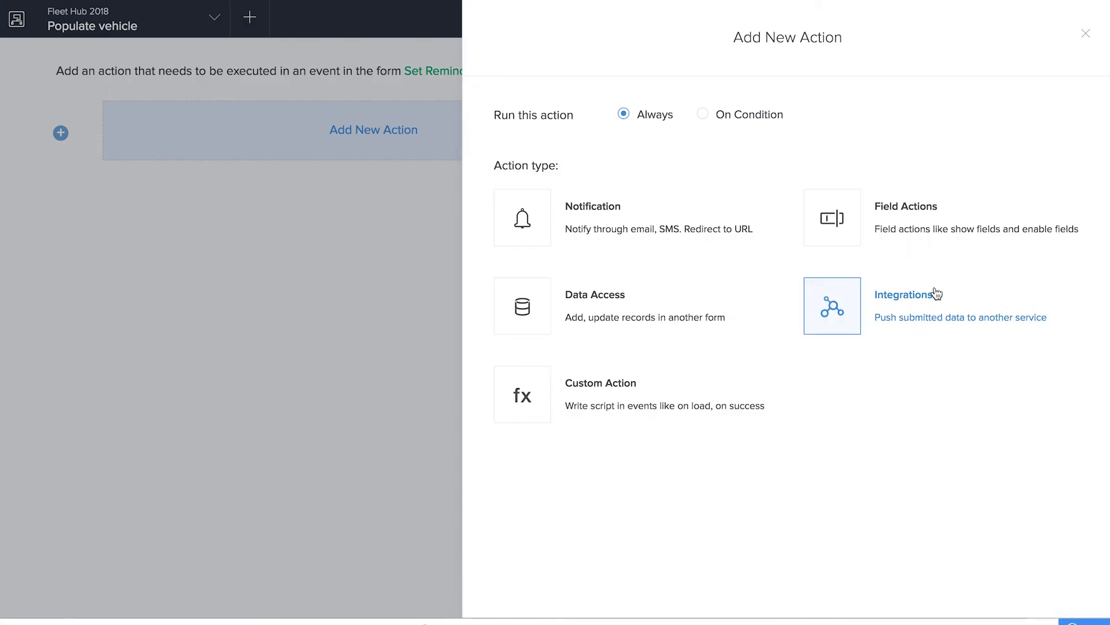
# Add a field action with a custom Deluge process that runs on user input of the select issue field
pyautogui.click(929, 231)
pyautogui.click(932, 352)
pyautogui.click(793, 115)
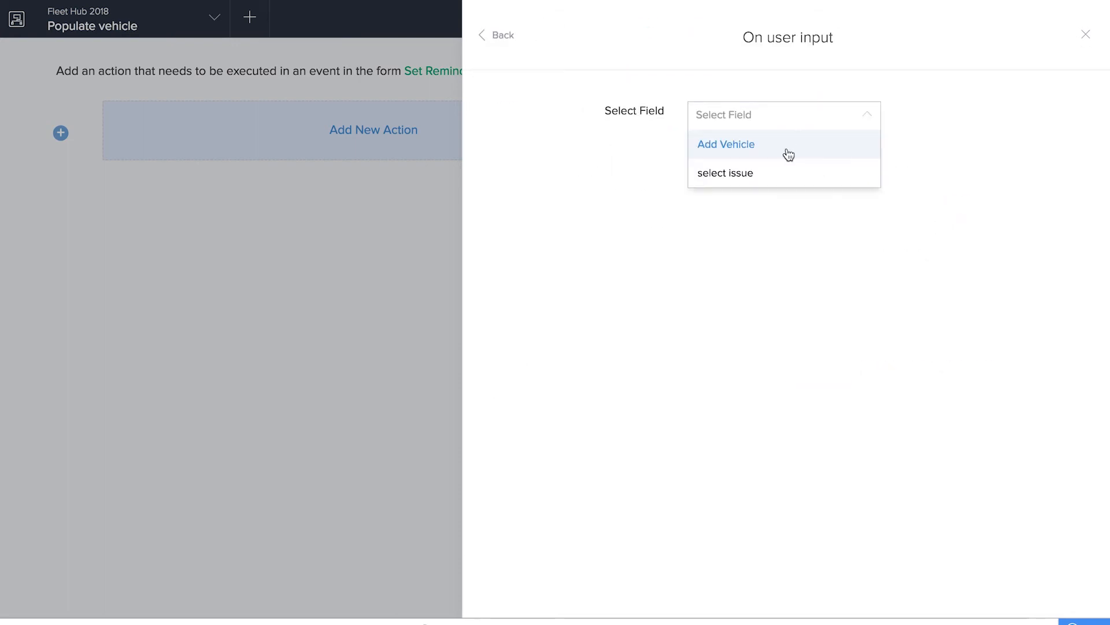
pyautogui.click(784, 181)
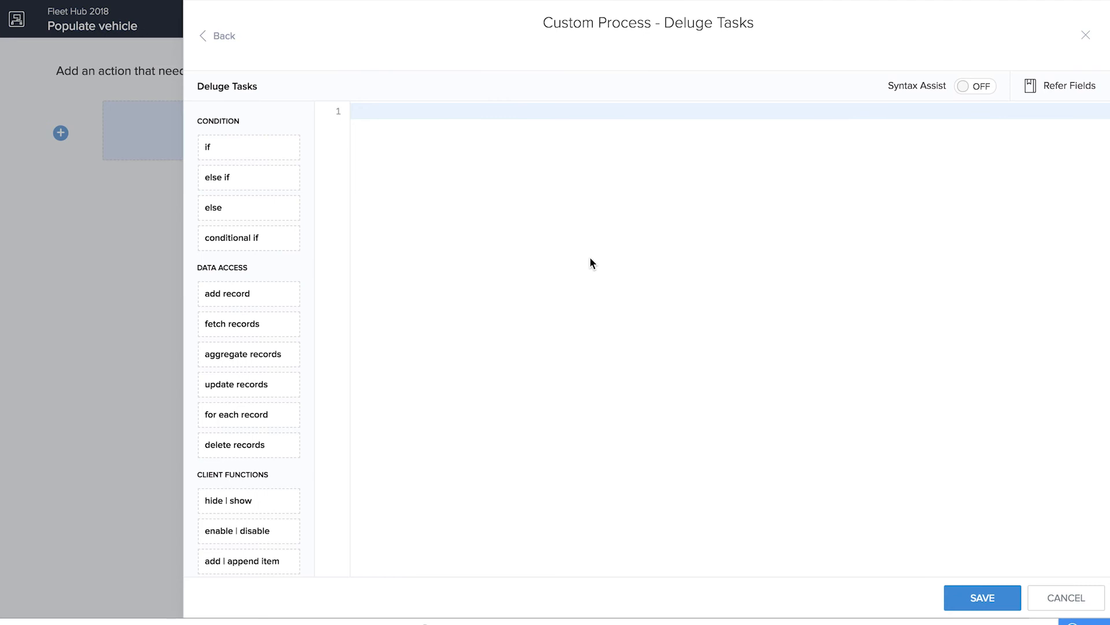
# Write a fetch records statement reading input.Add_Vehicle = Log_issue [ ID == input.select_issue ].Vehicle_Name;
pyautogui.moveTo(231, 324); pyautogui.dragTo(675, 187)
pyautogui.write('input. = <form> [ <field> <opr> <expression> ];')
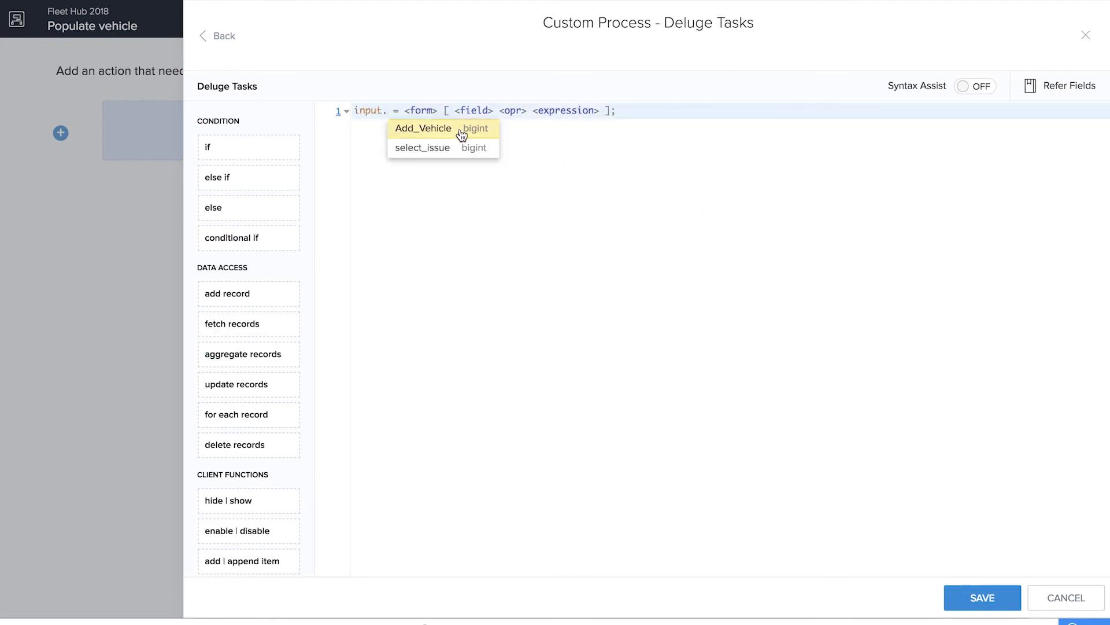
pyautogui.click(462, 131)
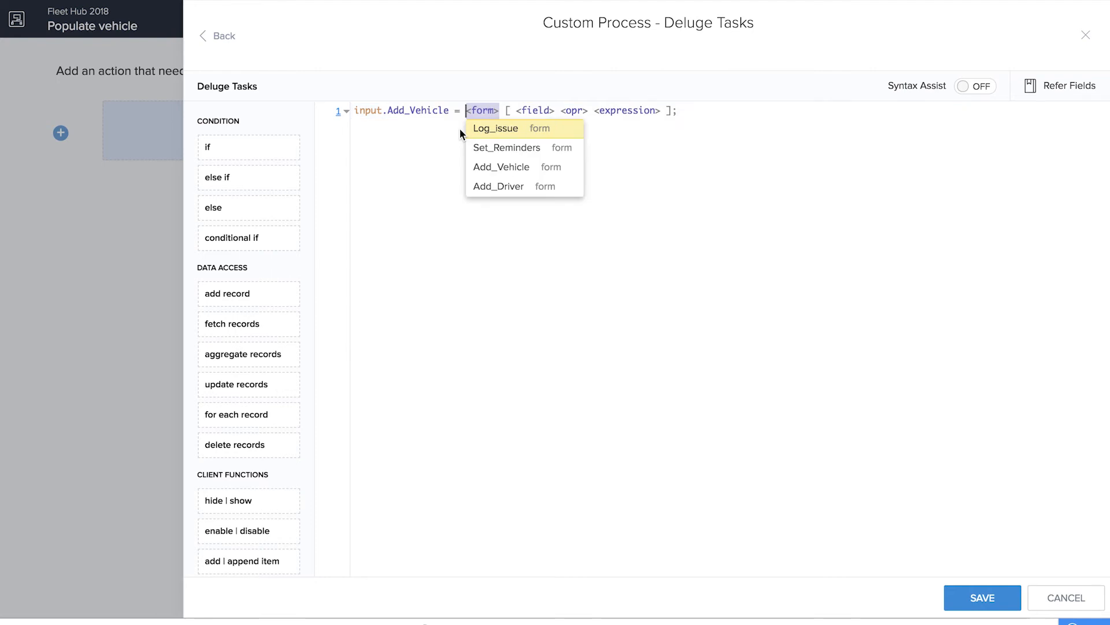
pyautogui.click(487, 131)
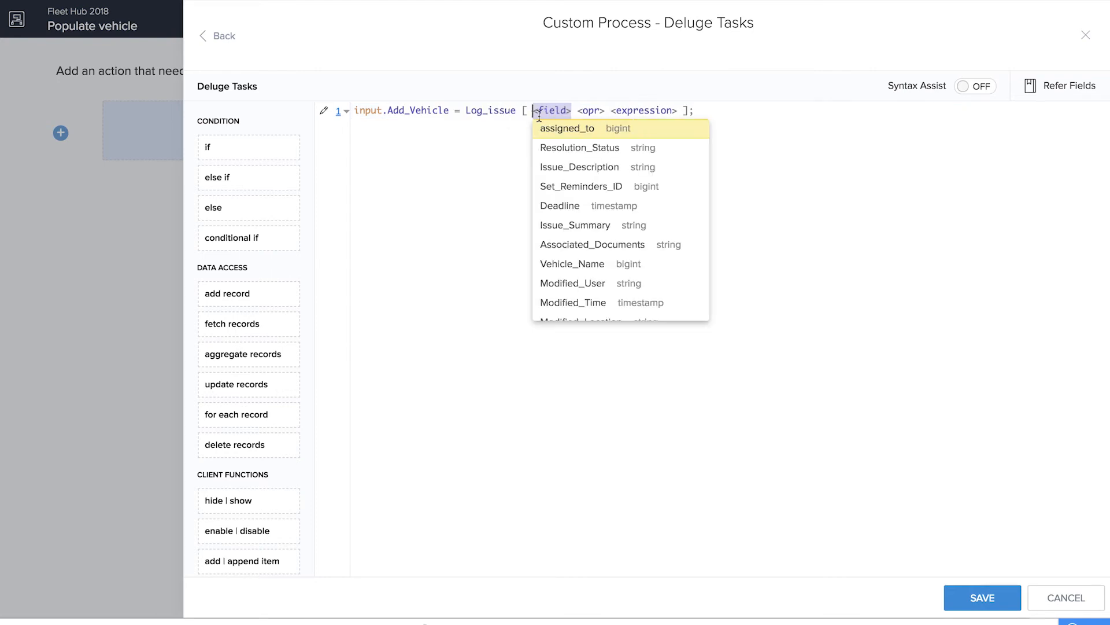
pyautogui.write('ID == INPUT')
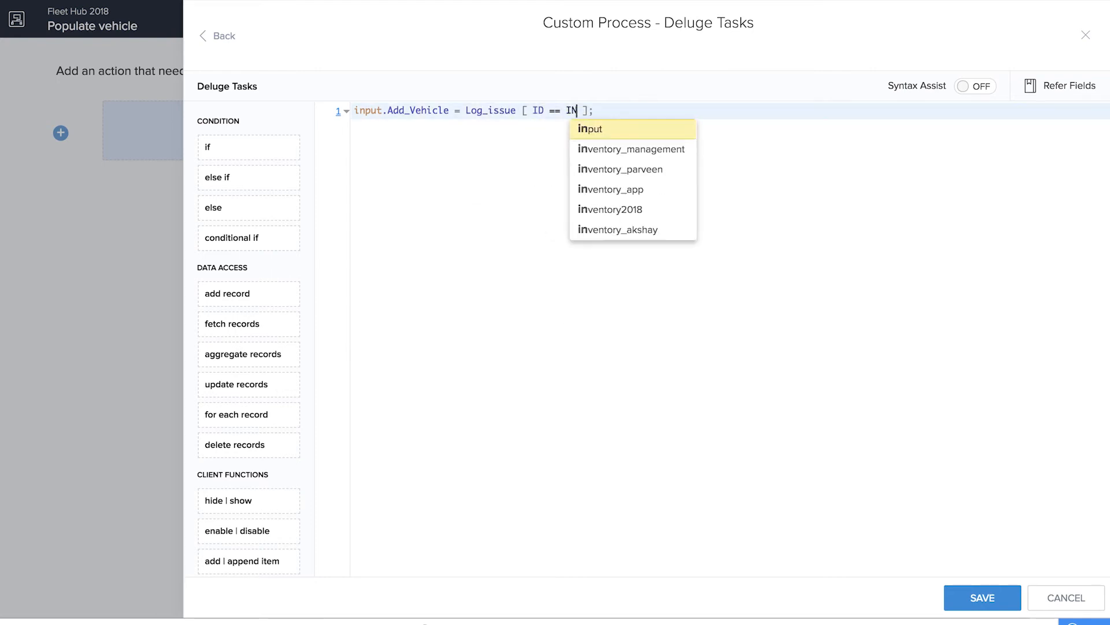
pyautogui.hotkey('alt', 'shift', 'Left')
pyautogui.write('input.')
pyautogui.click(636, 130)
pyautogui.click(678, 111)
pyautogui.write('.')
pyautogui.scroll(-2, 732, 257)
pyautogui.click(733, 292)
# Add a second script line that disables Add_Vehicle, save the script and finish the Populate vehicle workflow
pyautogui.press('Return')
pyautogui.write('dis')
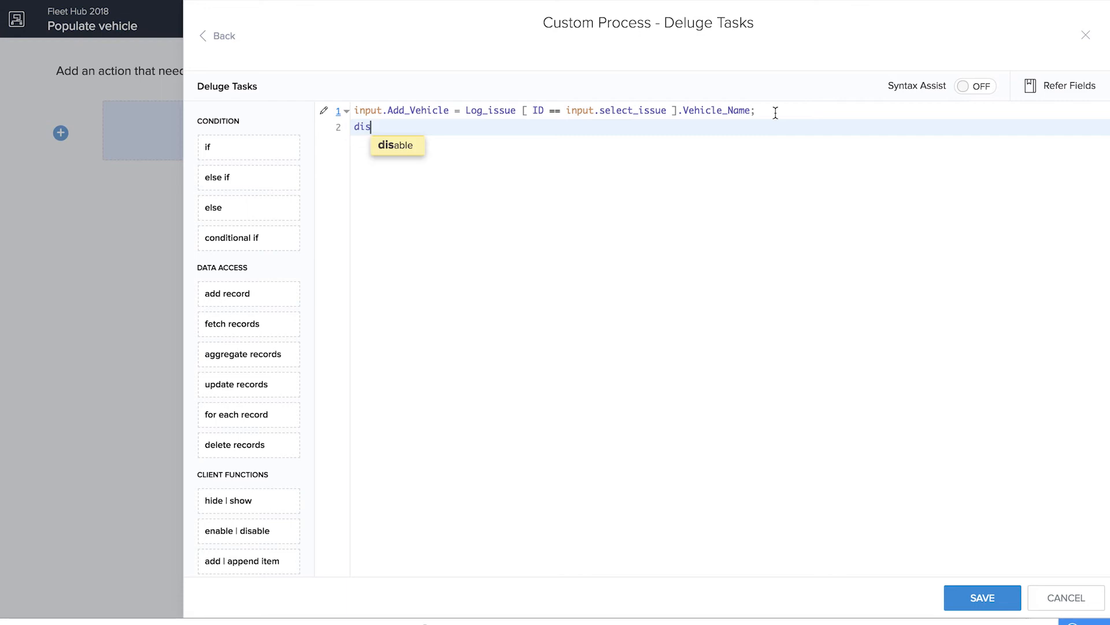
pyautogui.click(377, 146)
pyautogui.click(434, 144)
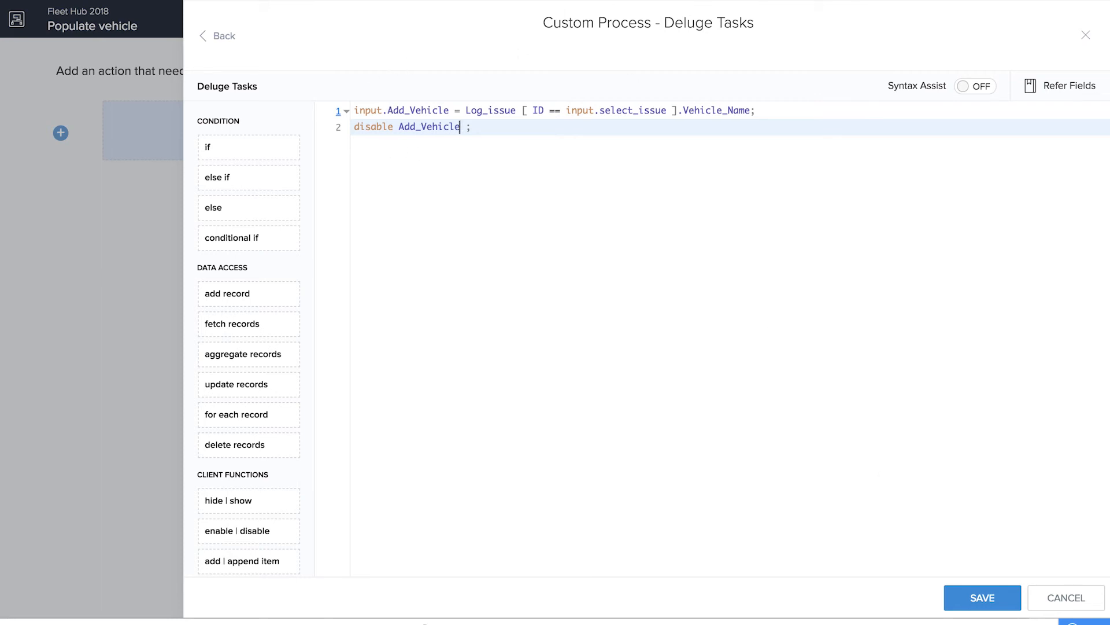
pyautogui.click(1000, 595)
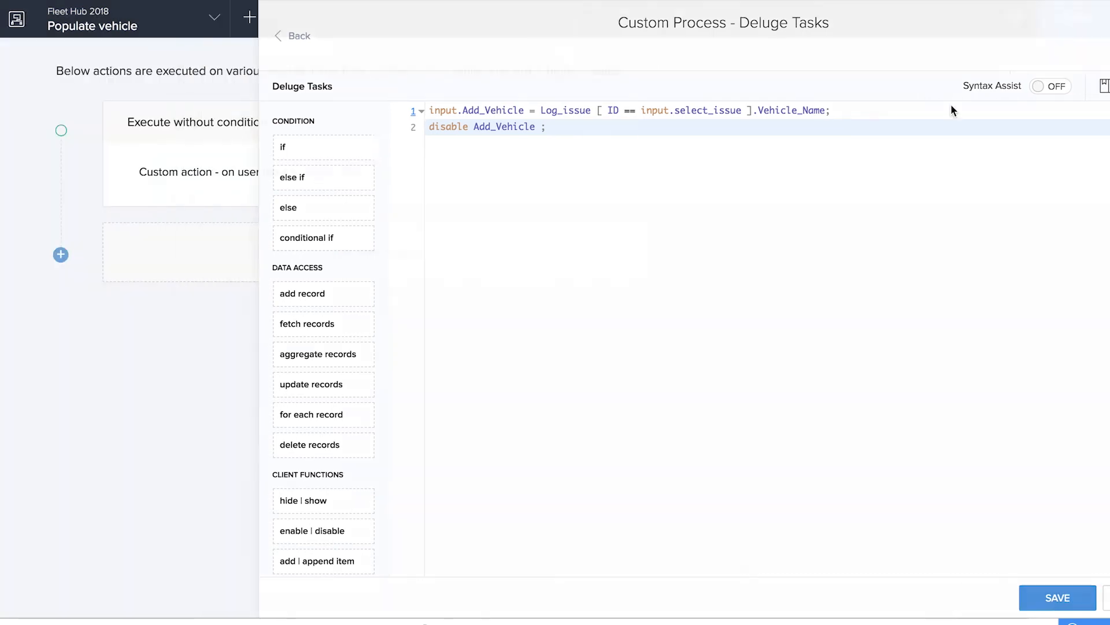
pyautogui.click(1082, 26)
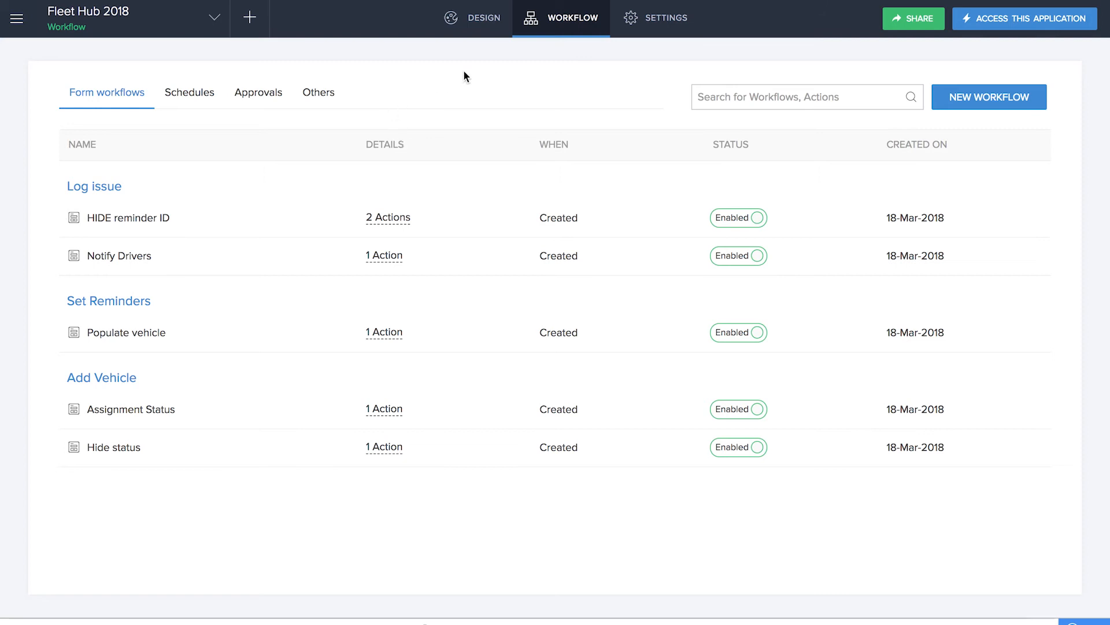
# Start a new scheduled-date workflow based on the Deadline date field of the Log issue form
pyautogui.click(251, 19)
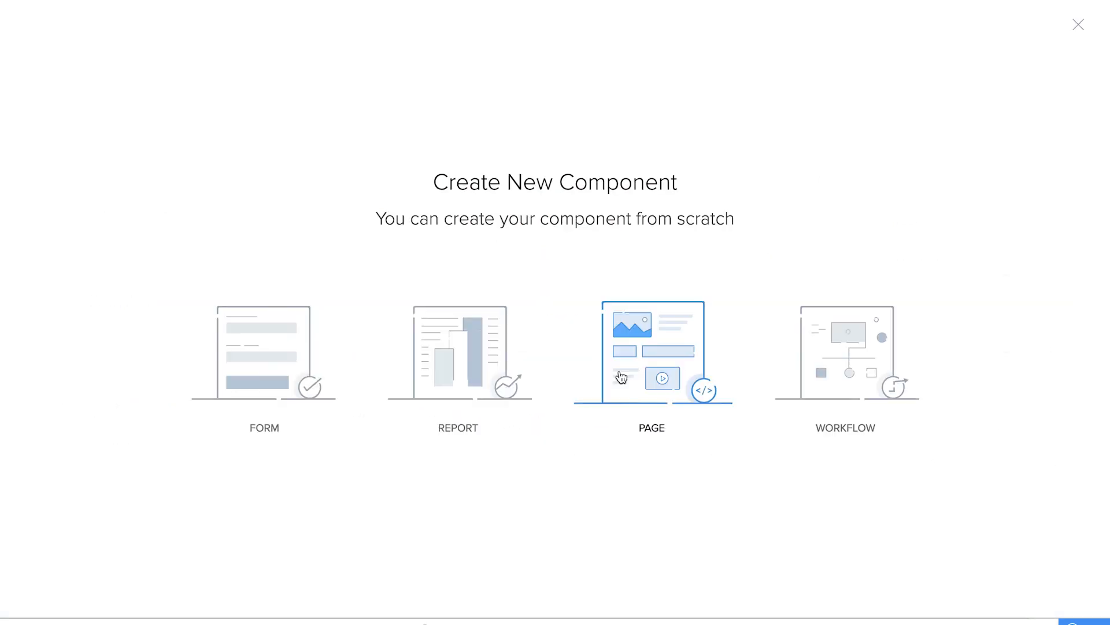
pyautogui.click(917, 372)
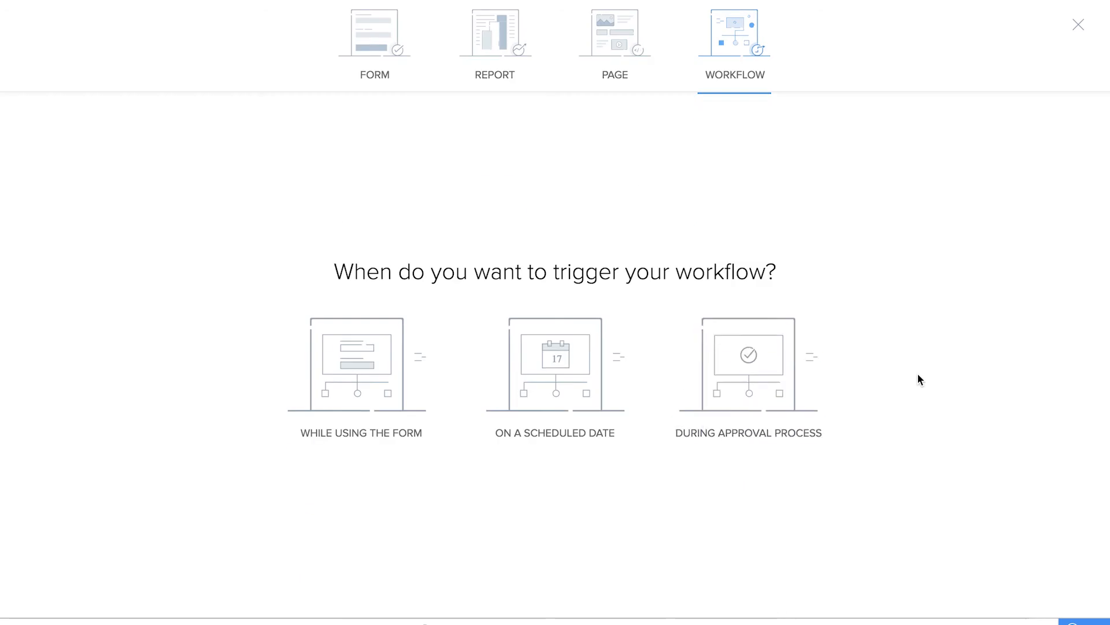
pyautogui.click(555, 364)
pyautogui.click(648, 110)
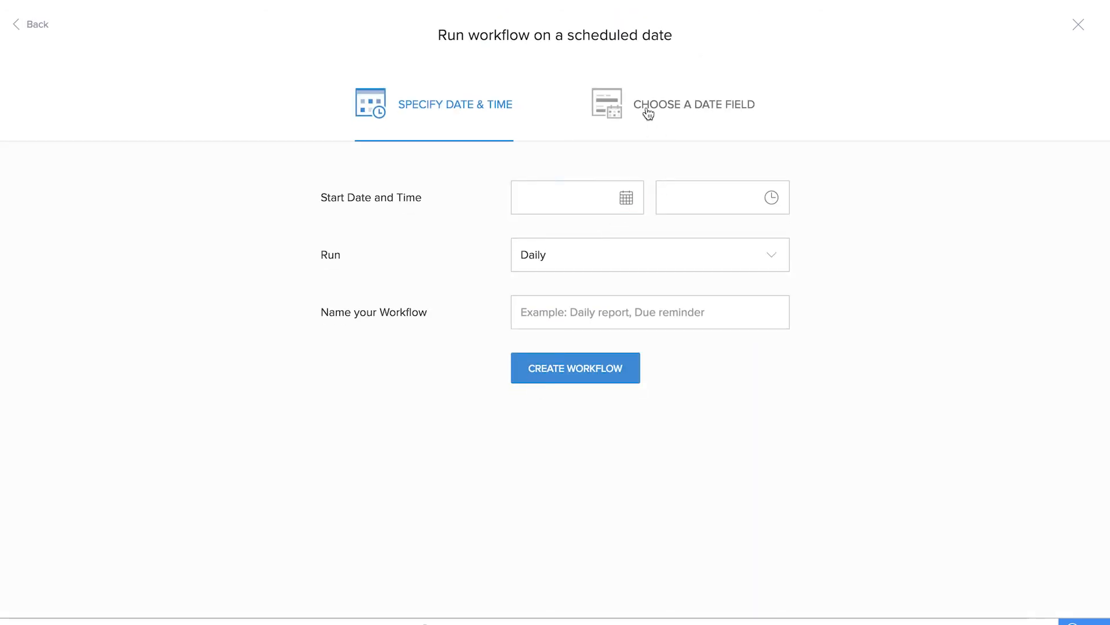
pyautogui.click(588, 204)
pyautogui.click(544, 288)
pyautogui.click(719, 199)
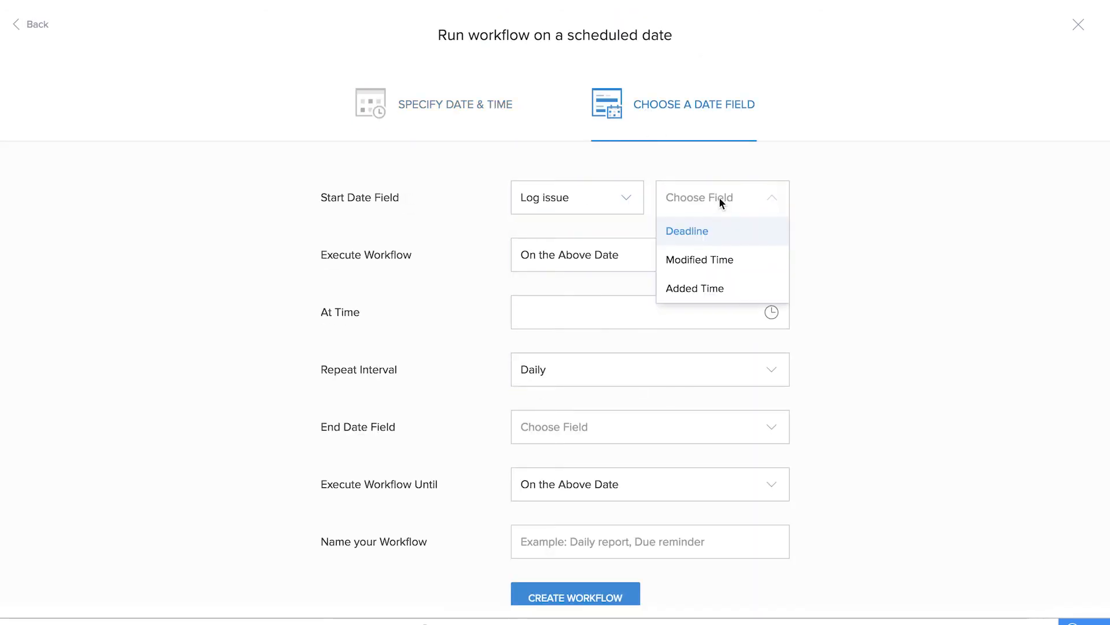
pyautogui.click(719, 237)
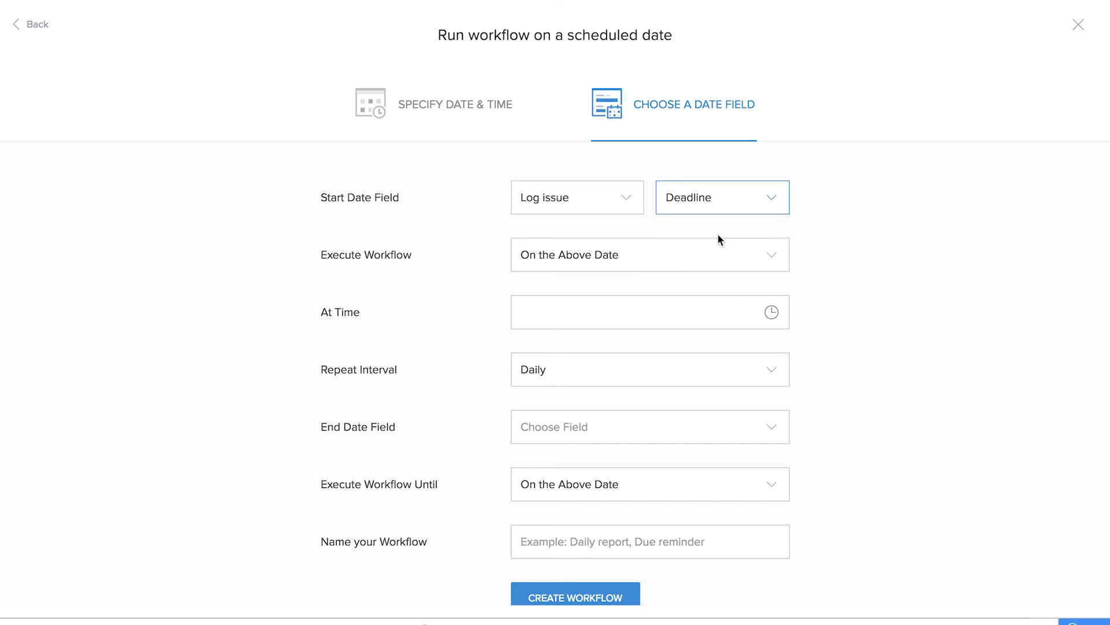
# Schedule the workflow to execute 1 day before the deadline at 09:10:15
pyautogui.click(640, 262)
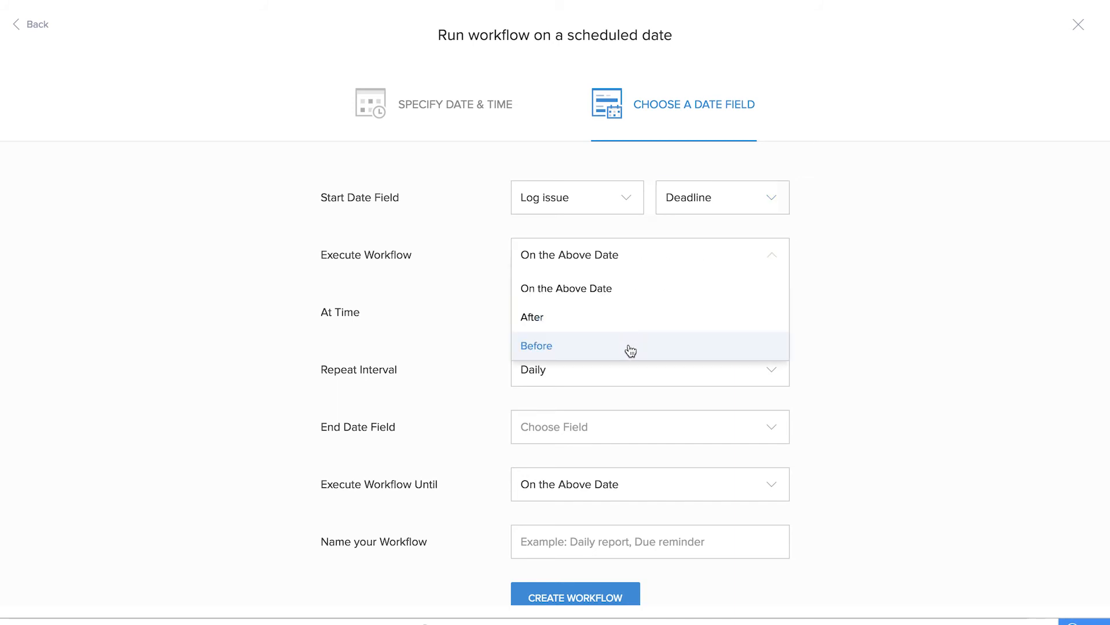
pyautogui.click(634, 341)
pyautogui.click(642, 256)
pyautogui.write('1')
pyautogui.click(630, 298)
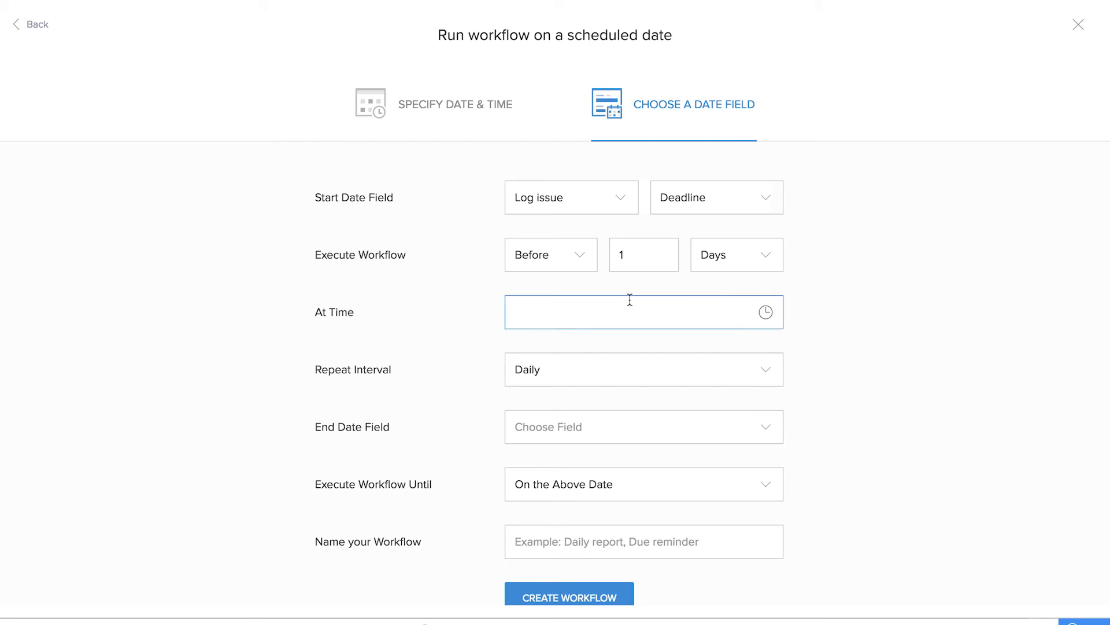
pyautogui.click(535, 423)
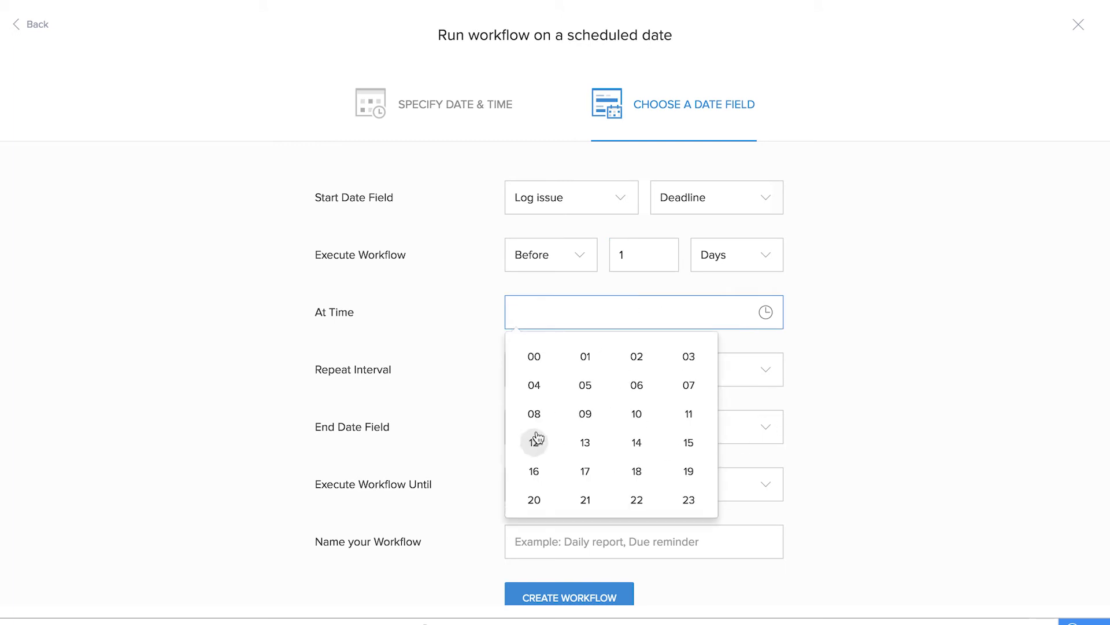
pyautogui.click(586, 416)
# Set the repeat interval to Once and create the workflow under the name Set Reminder
pyautogui.click(676, 375)
pyautogui.click(604, 411)
pyautogui.click(601, 426)
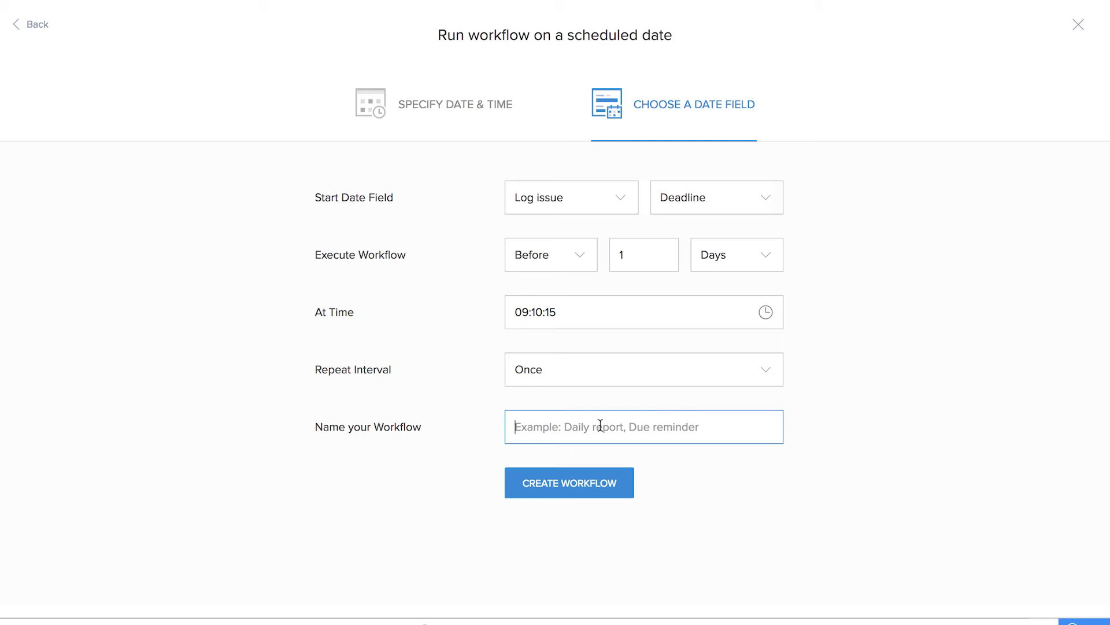
pyautogui.write('Set Reminder')
pyautogui.click(601, 483)
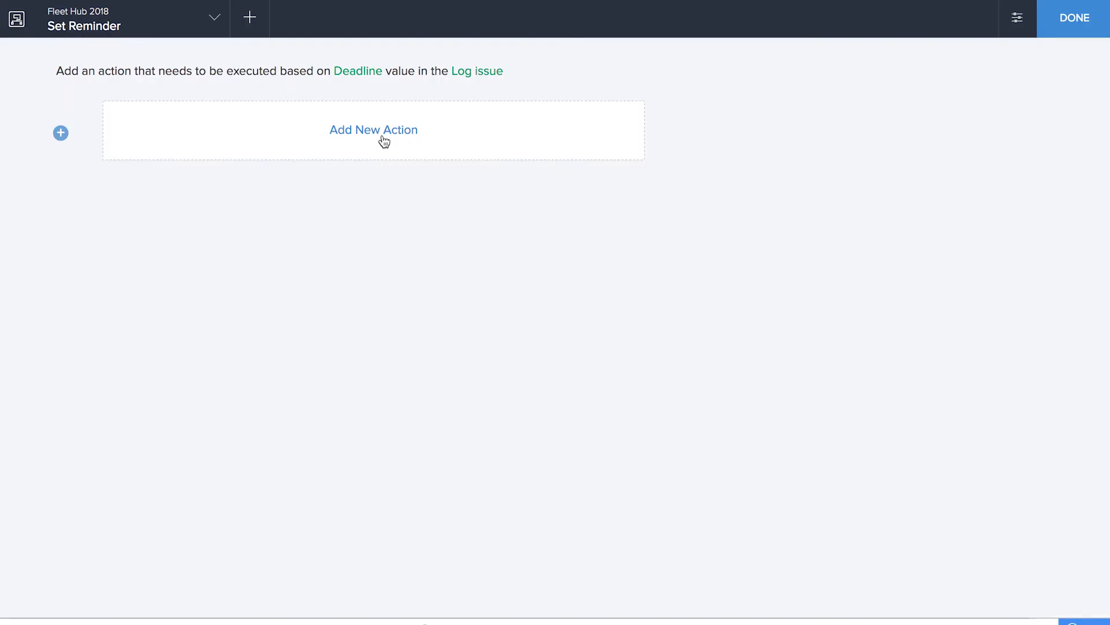
# Add a custom script action that runs only on the condition that Set Reminders-ID is not null
pyautogui.click(383, 134)
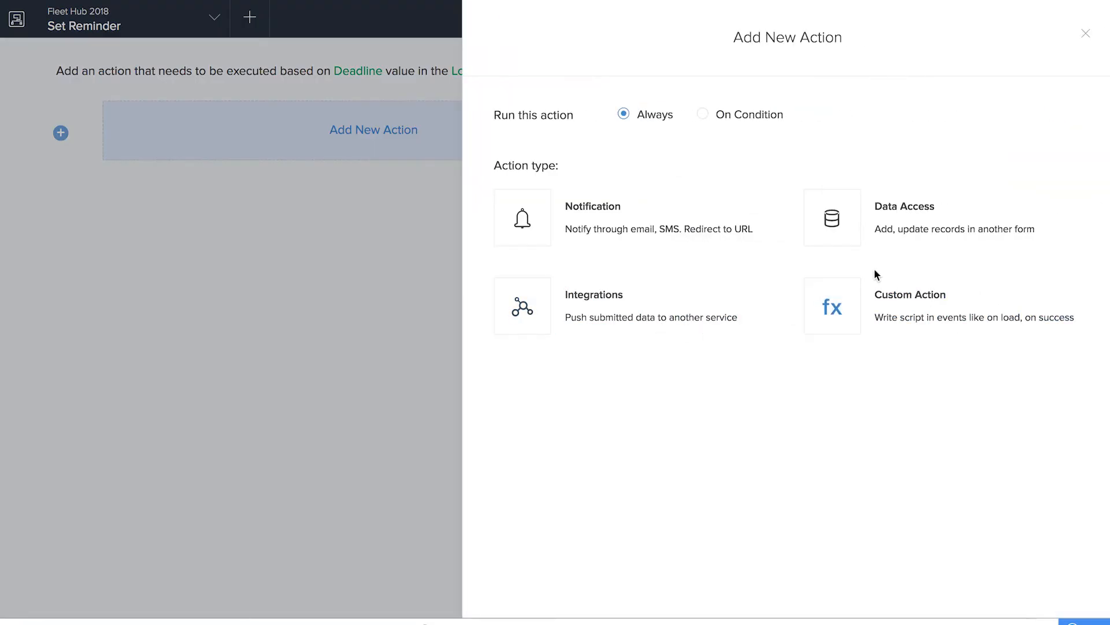
pyautogui.click(704, 115)
pyautogui.click(558, 185)
pyautogui.scroll(-2, 578, 334)
pyautogui.click(564, 350)
pyautogui.click(706, 269)
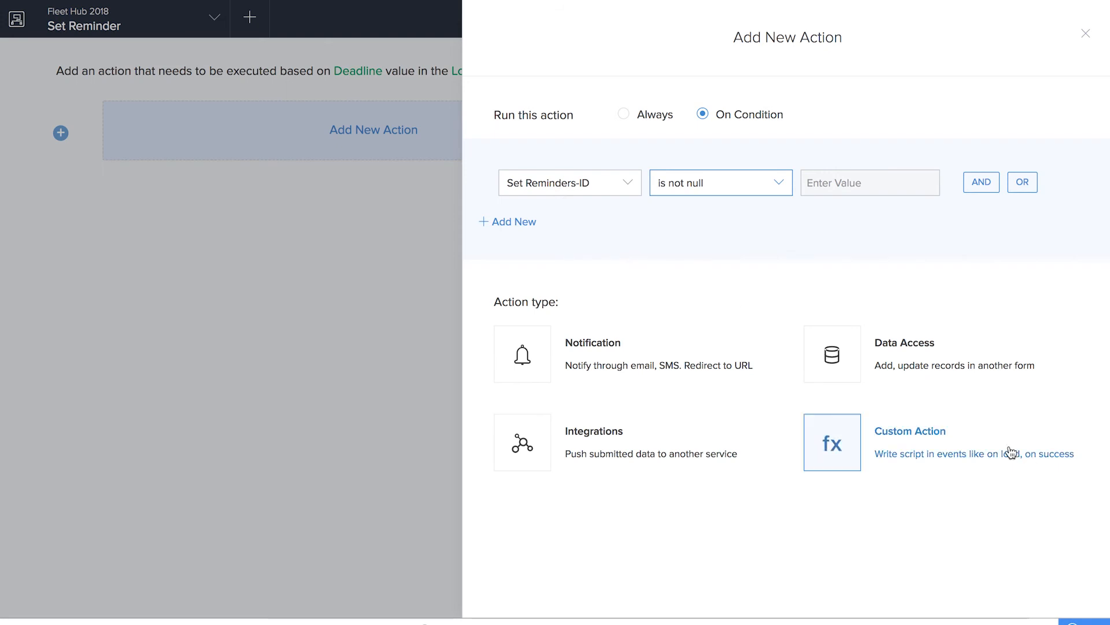
pyautogui.click(928, 452)
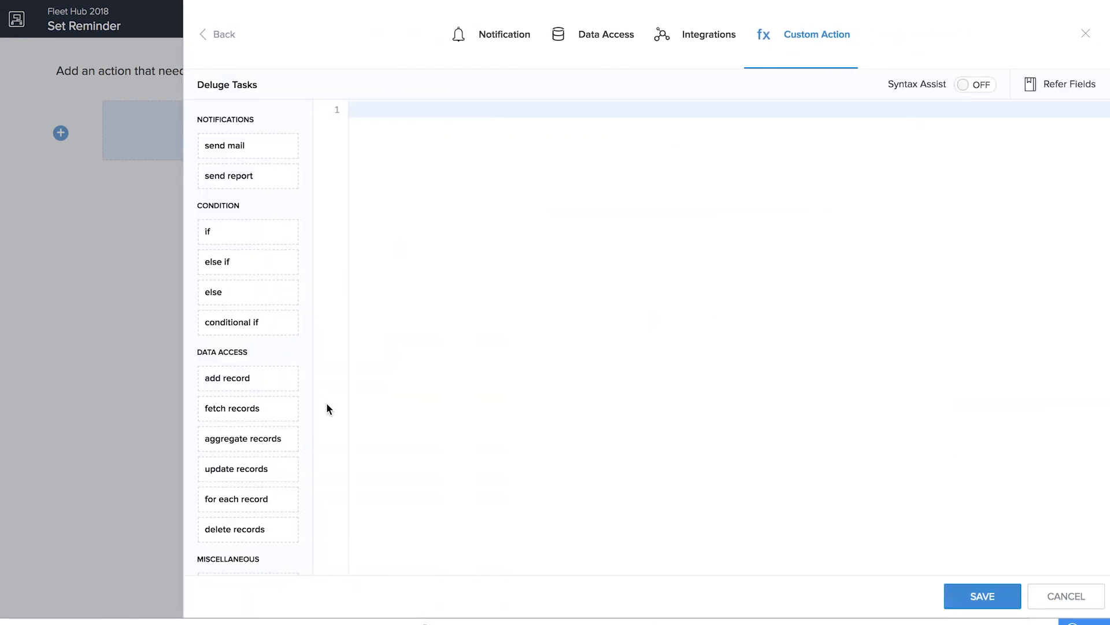
# Insert a fetch records statement with the variable mailrec and replace its Add_Vehicle form with Add_Driver
pyautogui.moveTo(251, 409); pyautogui.dragTo(553, 272)
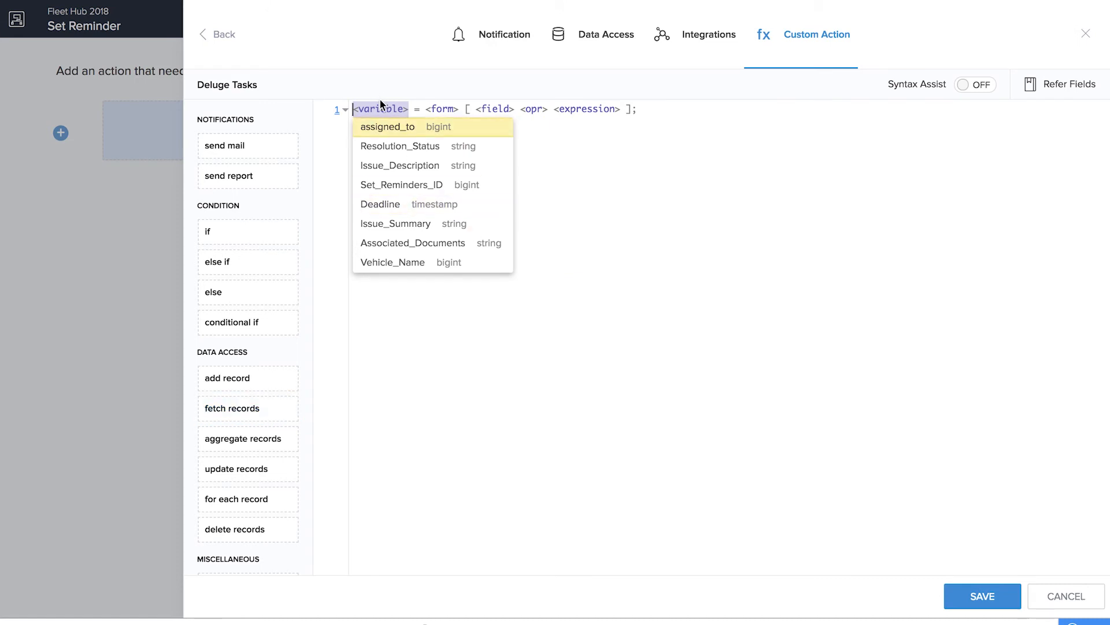
pyautogui.write('mailrec')
pyautogui.click(426, 108)
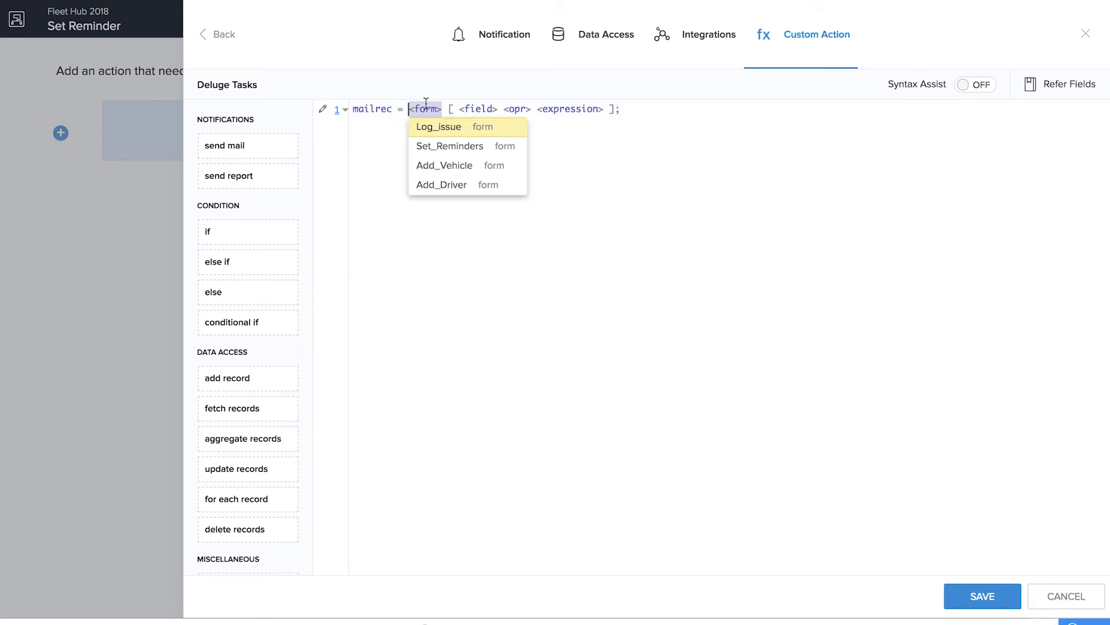
pyautogui.click(458, 168)
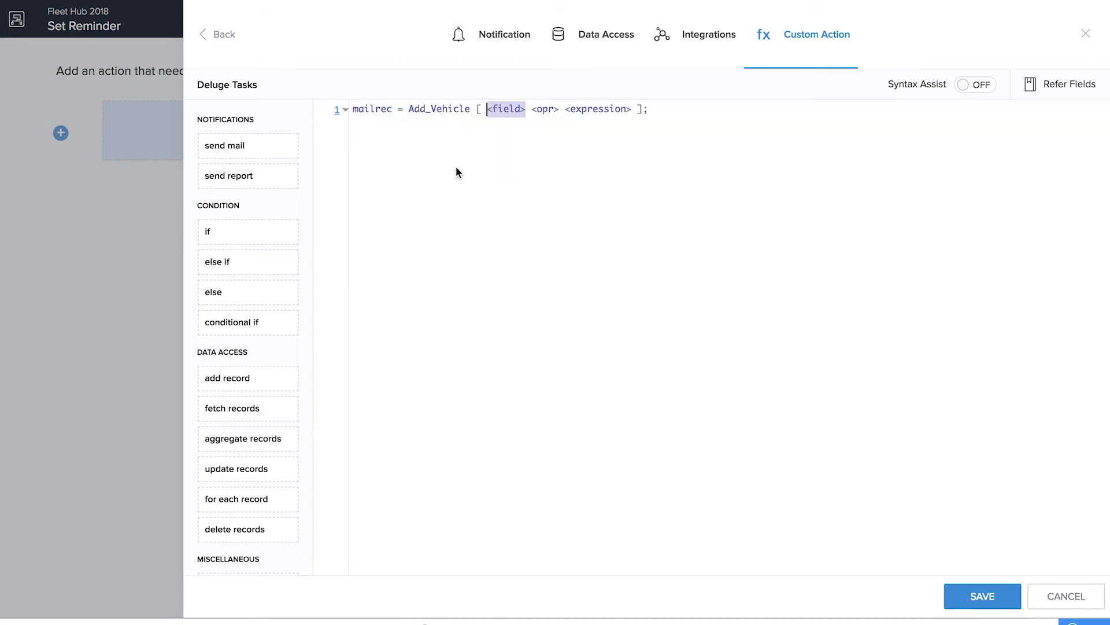
pyautogui.click(454, 109)
pyautogui.click(474, 107)
pyautogui.press('BackSpace')
pyautogui.press('BackSpace')
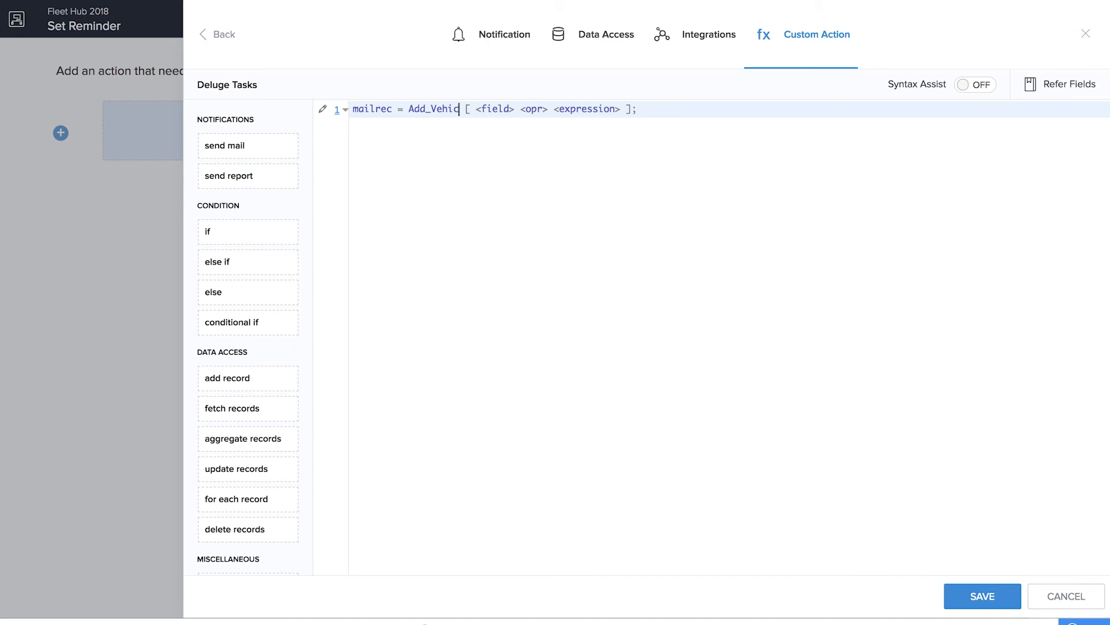
# Complete the fetch statement with the criterion ID == input.assigned_to and return the Email field
pyautogui.click(507, 116)
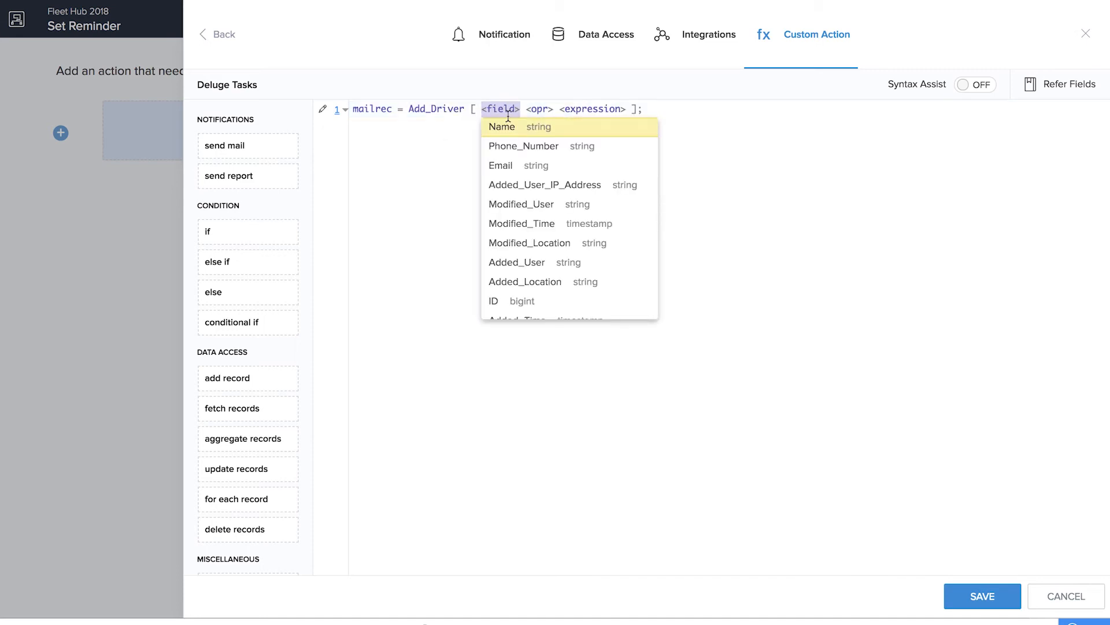
pyautogui.click(494, 301)
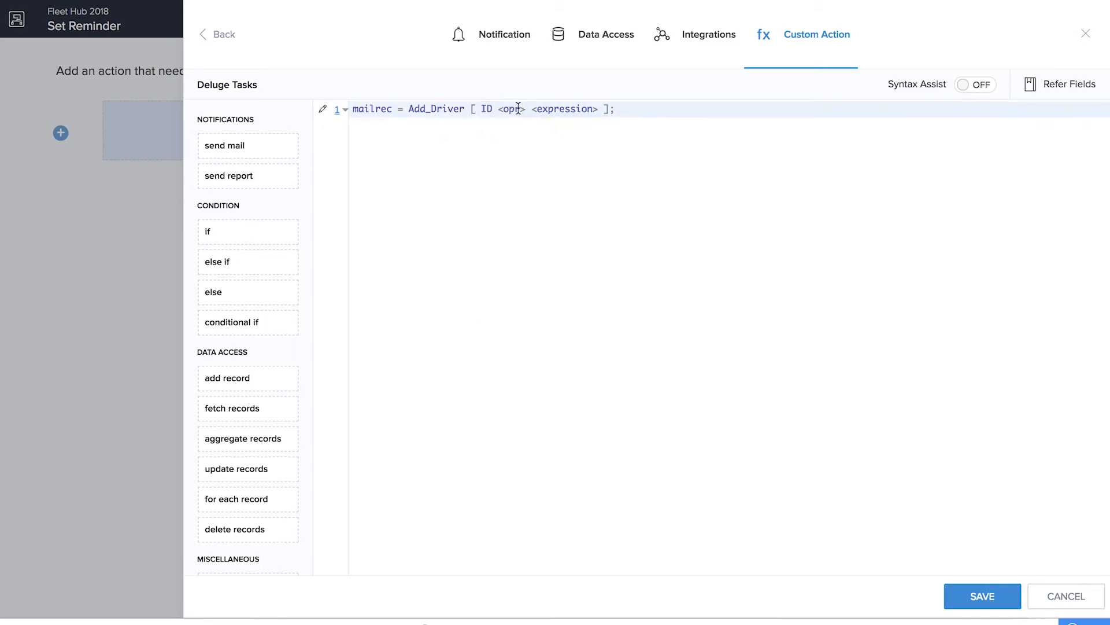
pyautogui.click(522, 129)
pyautogui.write('input.')
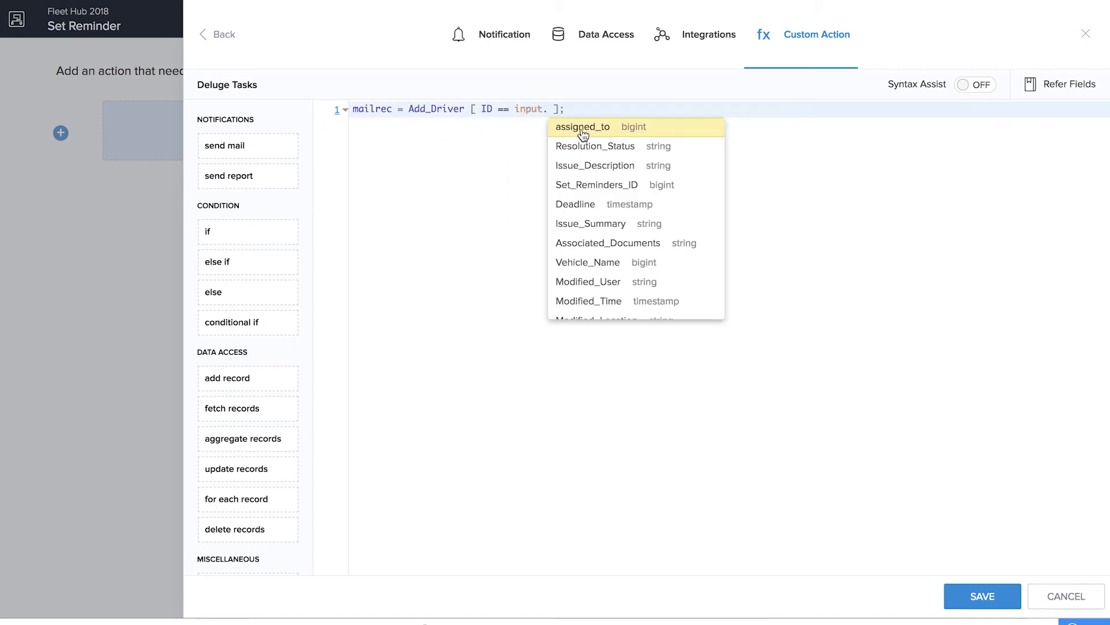
pyautogui.click(583, 129)
pyautogui.write('.')
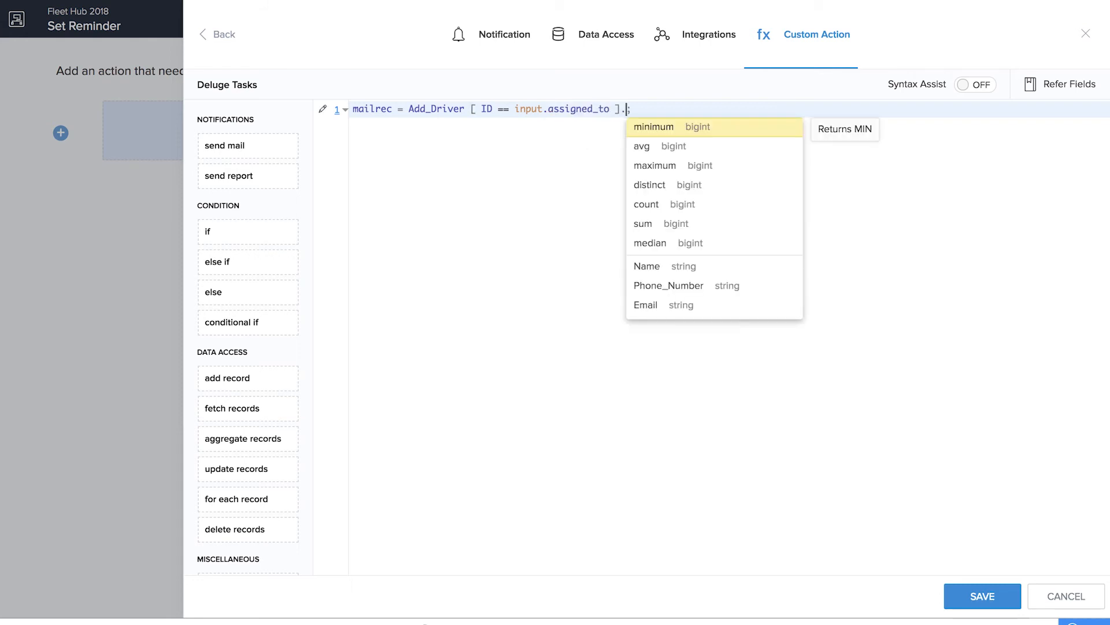
pyautogui.click(683, 305)
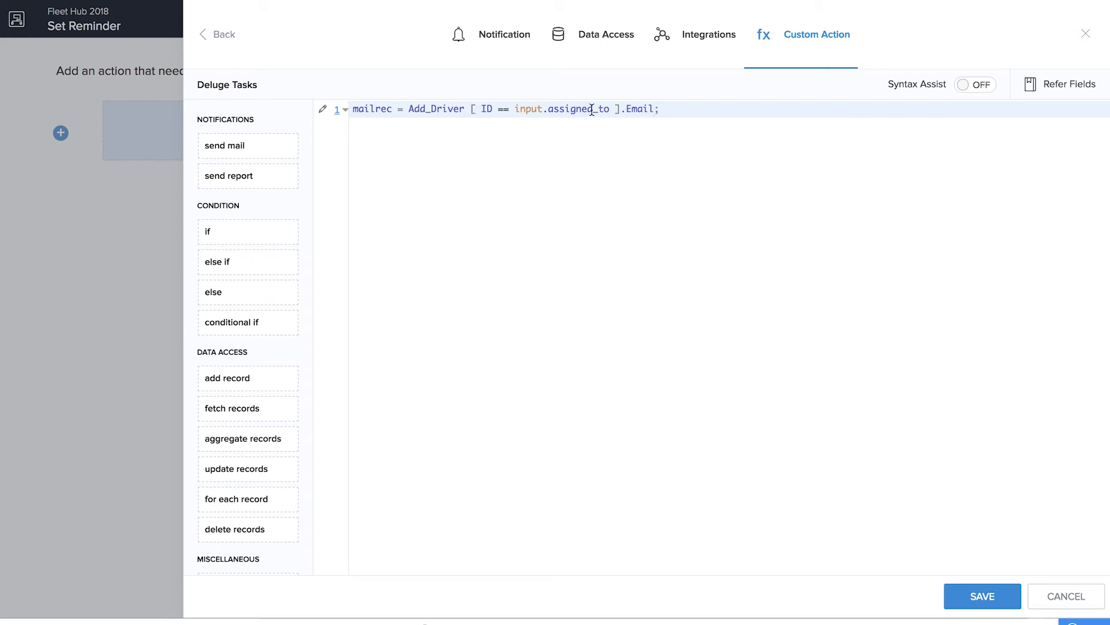
# Insert a send mail task below the fetch statement, from ZOHO.adminuserid to mailrec
pyautogui.press('Return')
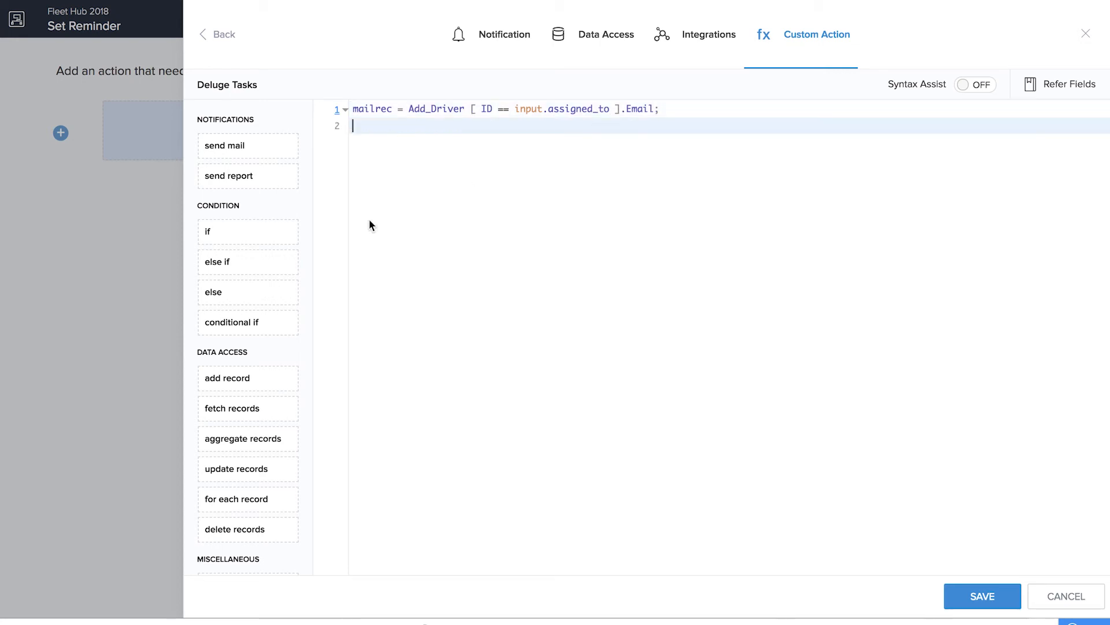
pyautogui.click(441, 157)
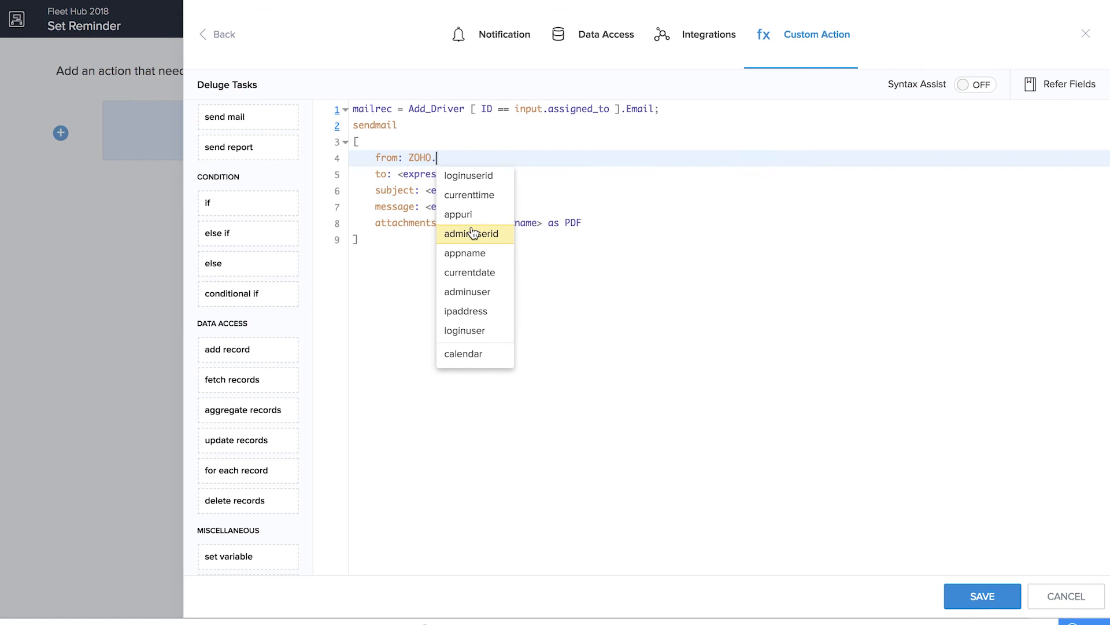
pyautogui.click(472, 233)
pyautogui.click(437, 174)
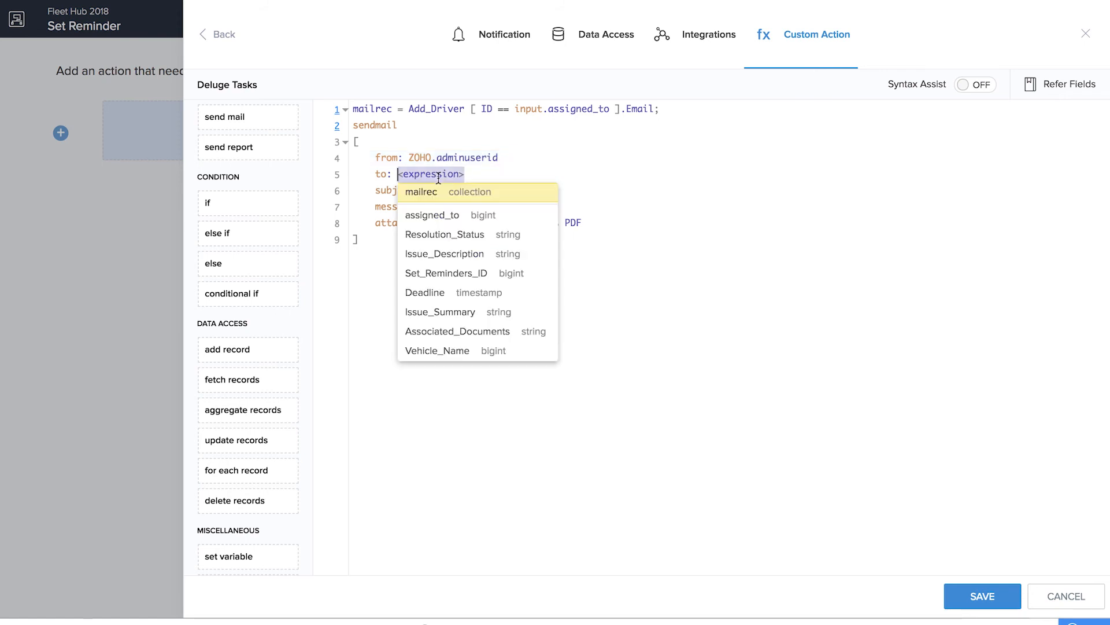
pyautogui.click(436, 194)
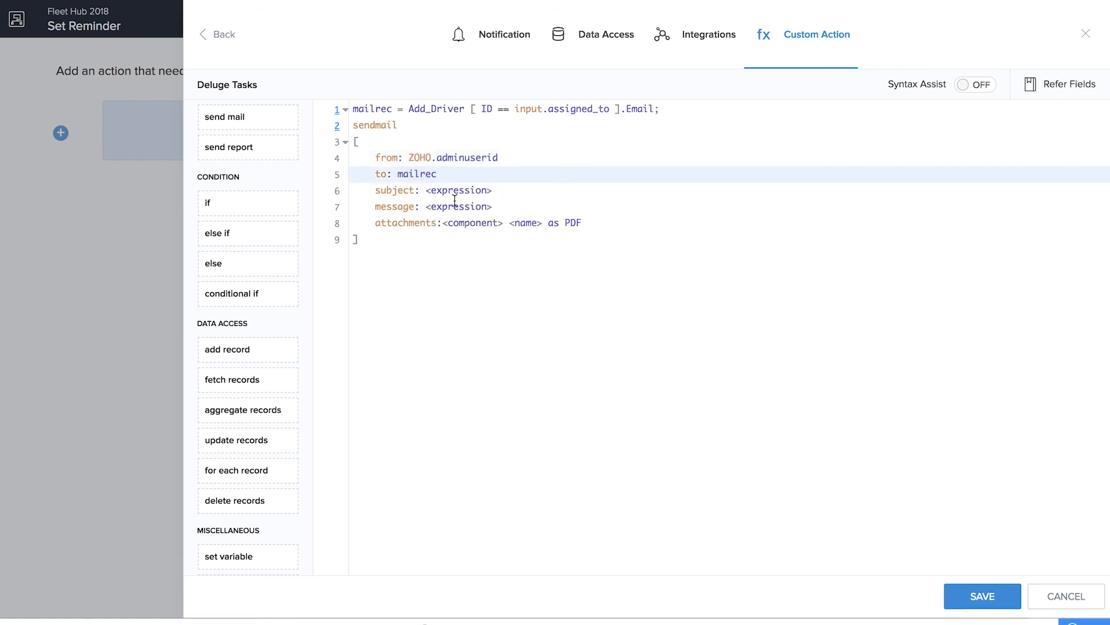
# Set the mail subject to "Service Reminder" and the message to "It's time to get your vehicle's issue resolved."
pyautogui.click(457, 192)
pyautogui.write('"Service Reminder')
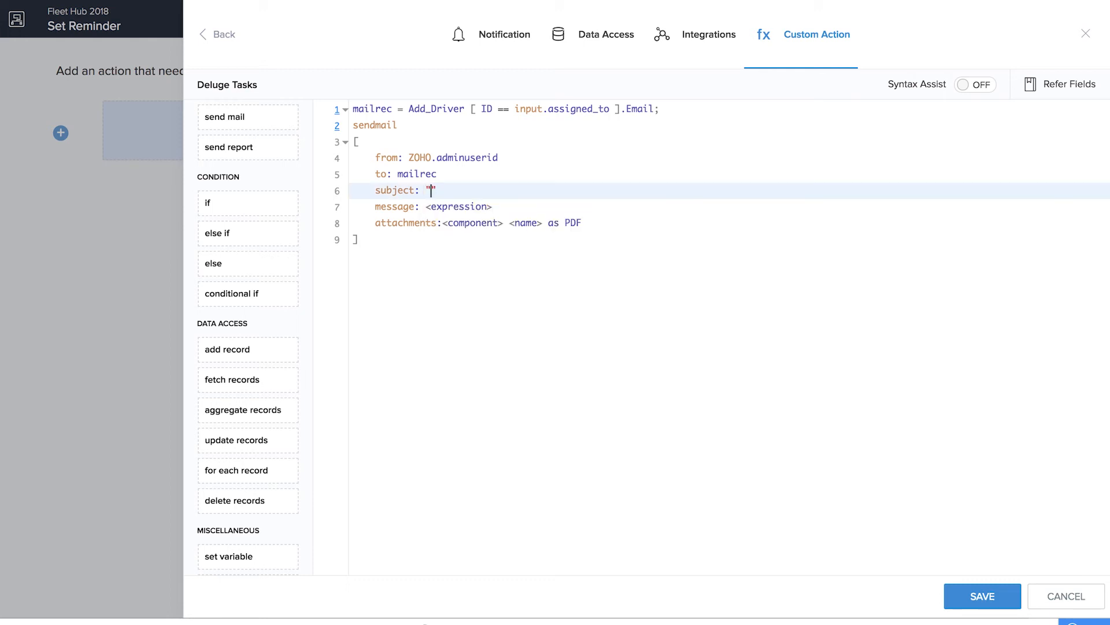
pyautogui.click(457, 207)
pyautogui.write('"It\'s time t')
pyautogui.write("o get your vehicle's issue resolved.")
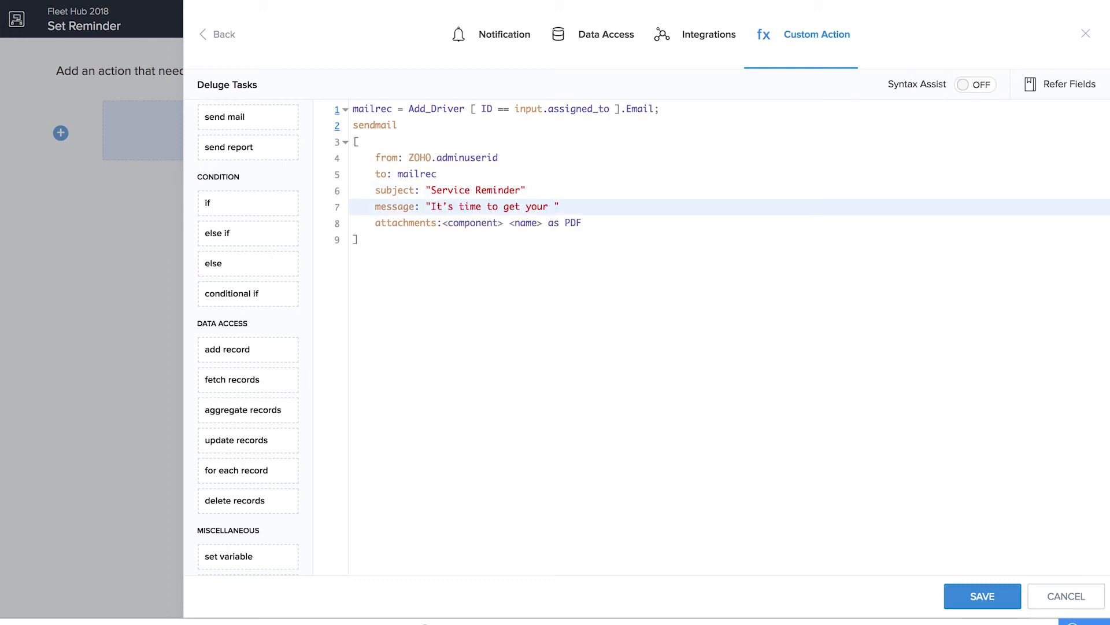
# Remove the attachments line from the send mail task, keeping its closing bracket, then save the custom action and finish the Set Reminder workflow
pyautogui.press('BackSpace')
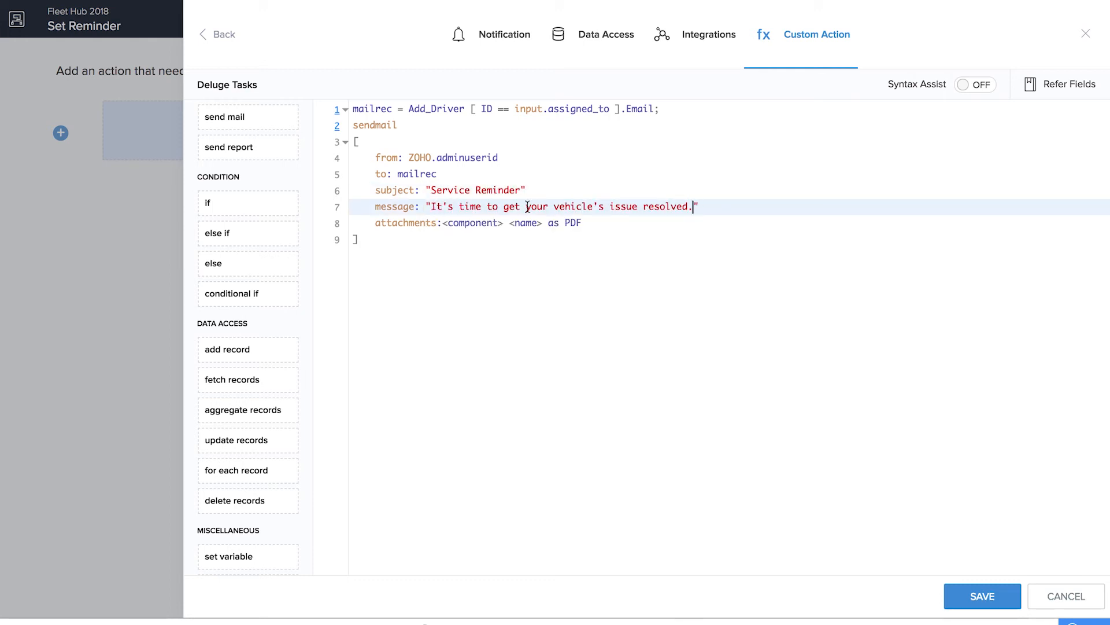
pyautogui.moveTo(373, 224); pyautogui.dragTo(691, 237)
pyautogui.press('BackSpace')
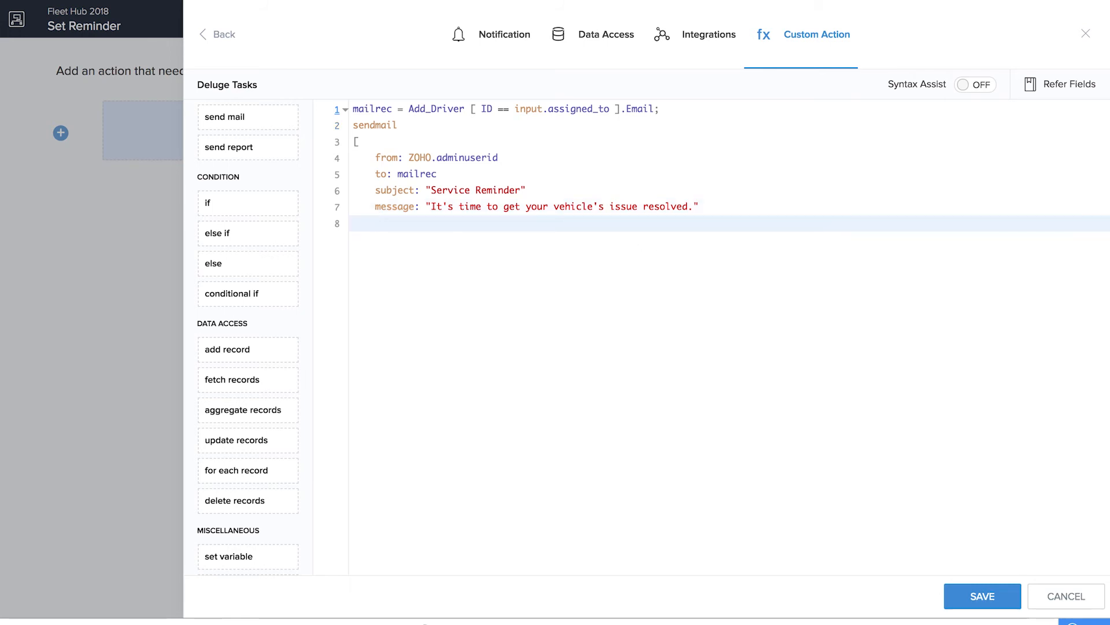
pyautogui.write(']')
pyautogui.click(981, 598)
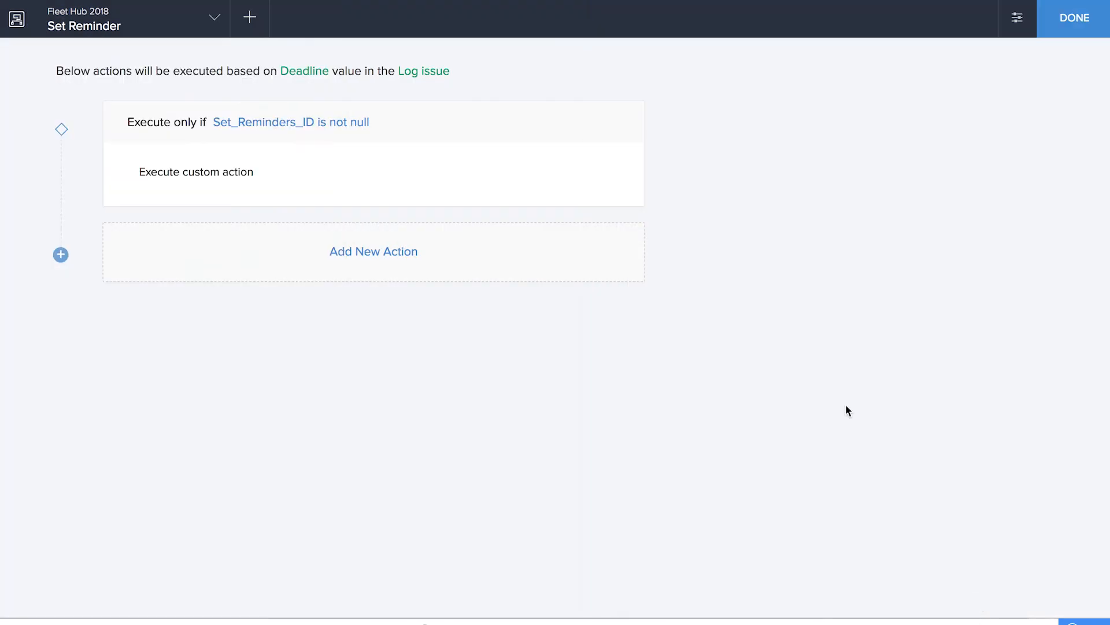
pyautogui.click(1075, 18)
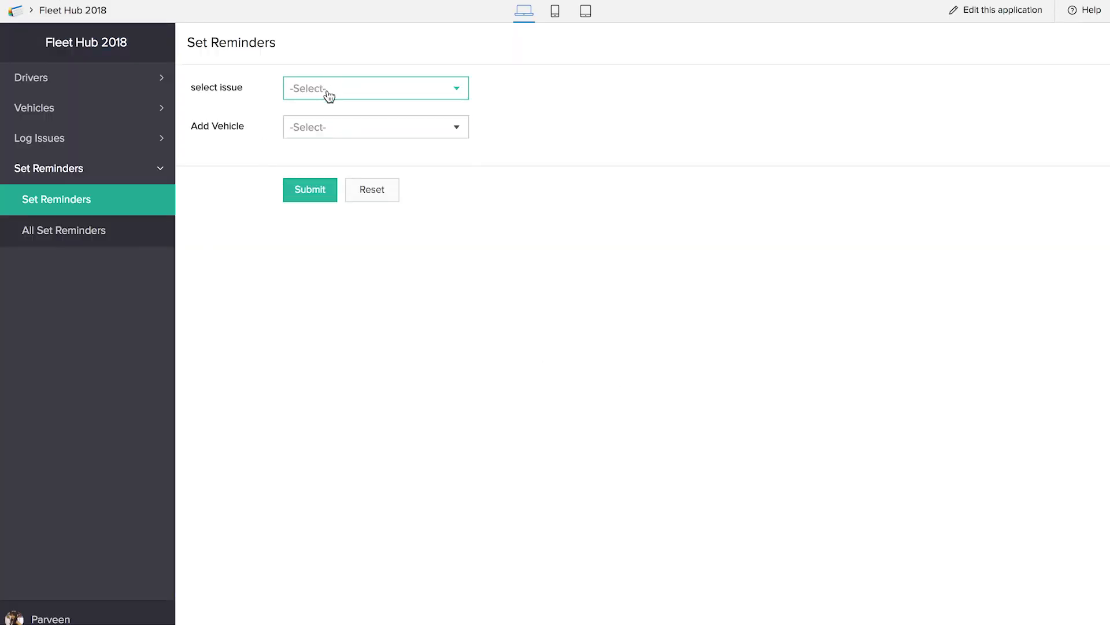
# Submit a Set Reminders entry for the Broken Mirror issue and open the All Log Issues report
pyautogui.click(329, 94)
pyautogui.click(327, 113)
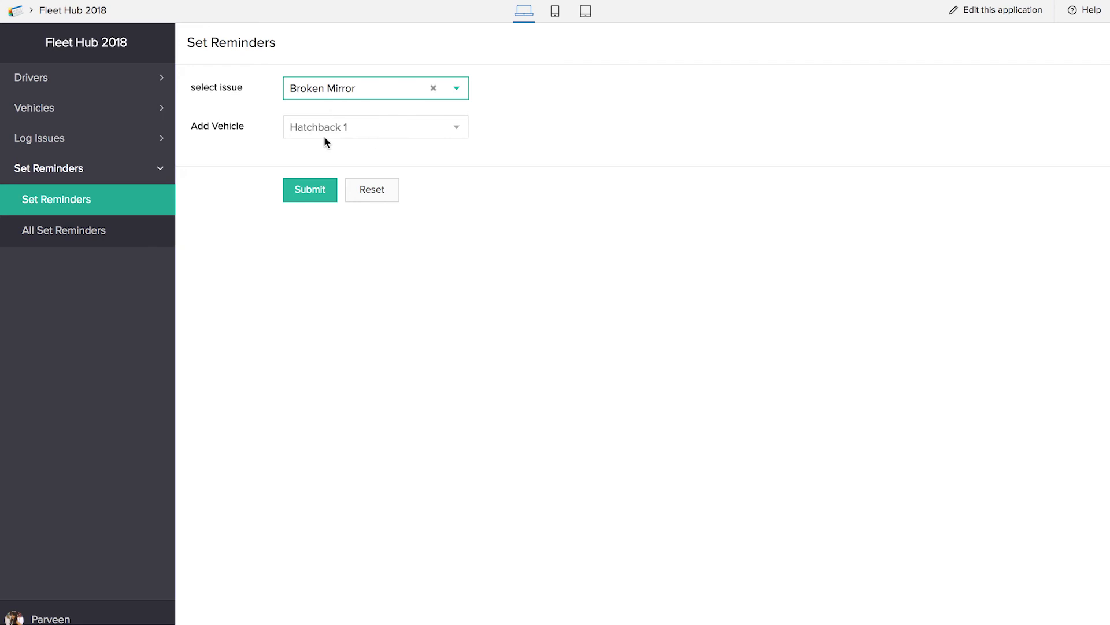
pyautogui.click(316, 192)
pyautogui.click(40, 138)
pyautogui.click(69, 197)
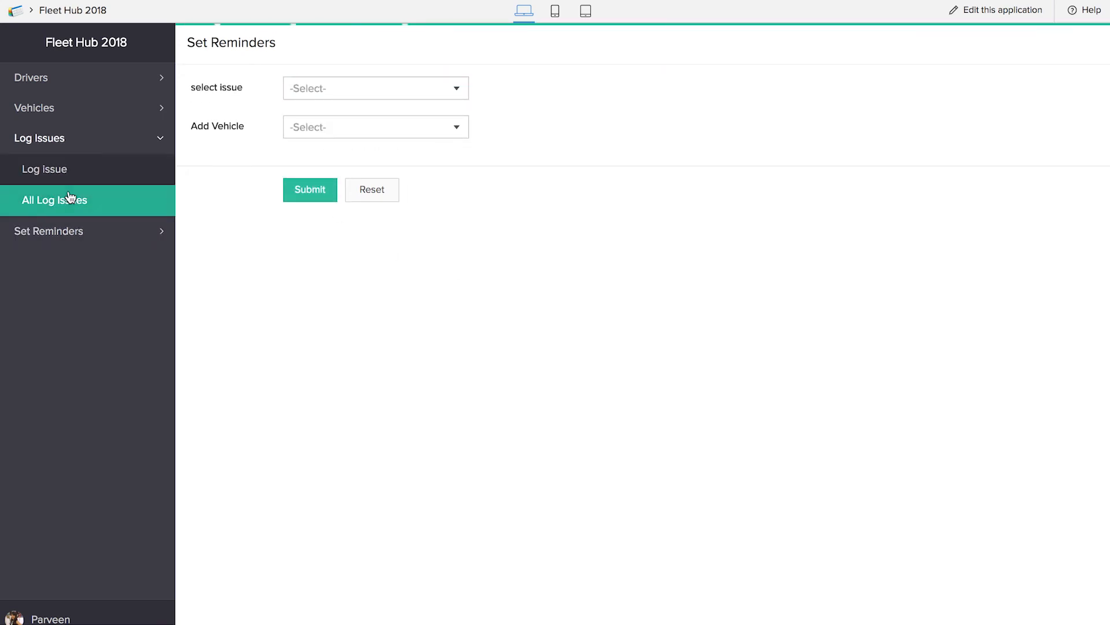
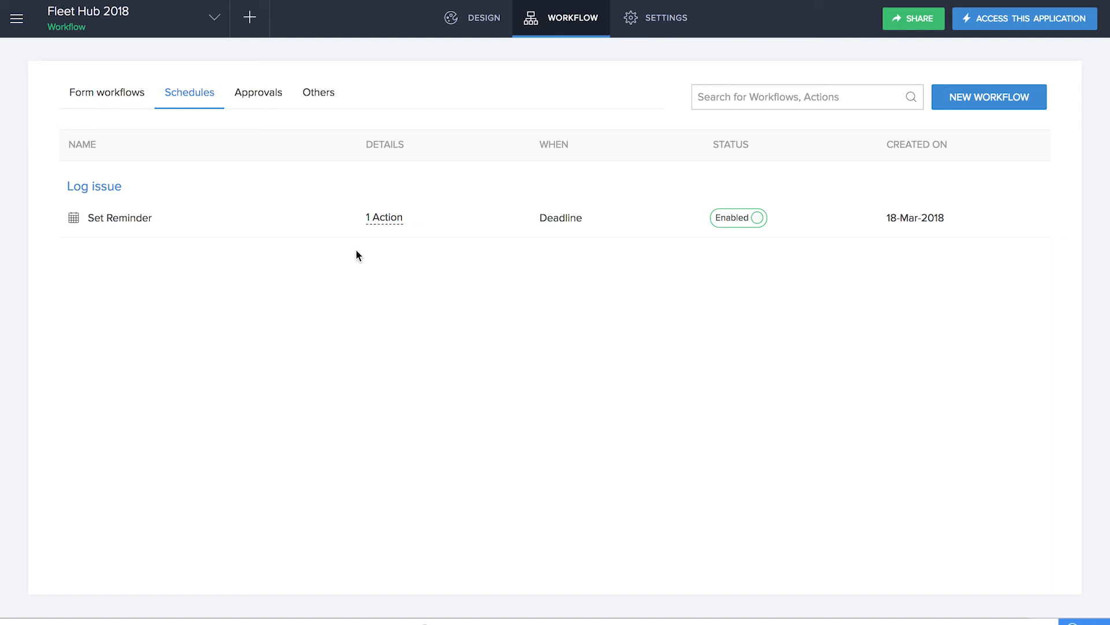
# Create a new page component named Dashboard from scratch
pyautogui.click(250, 17)
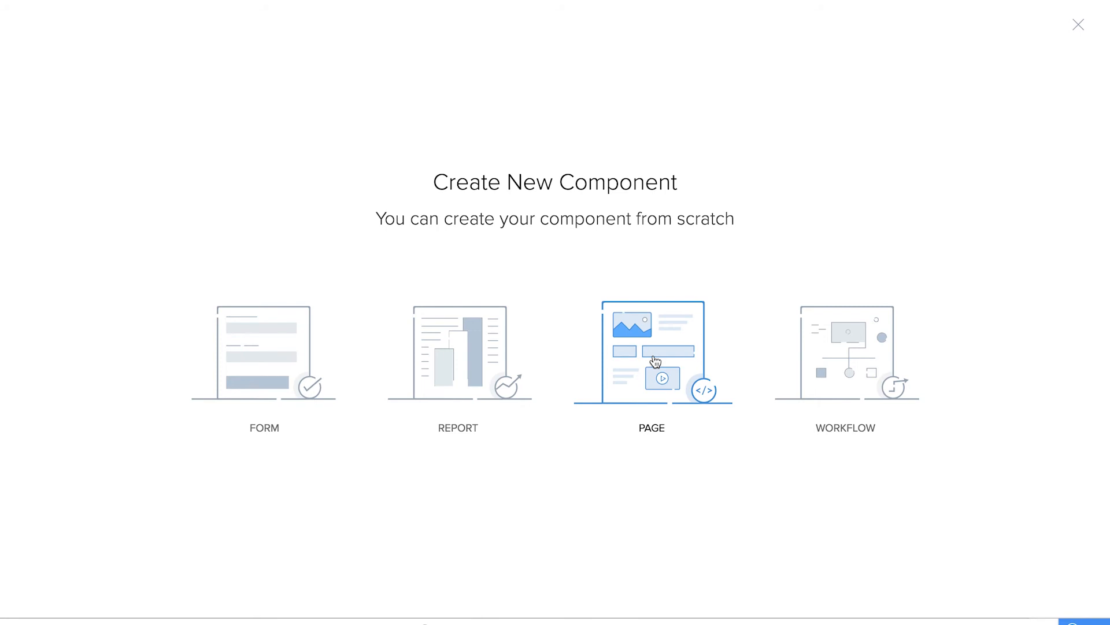
pyautogui.click(655, 361)
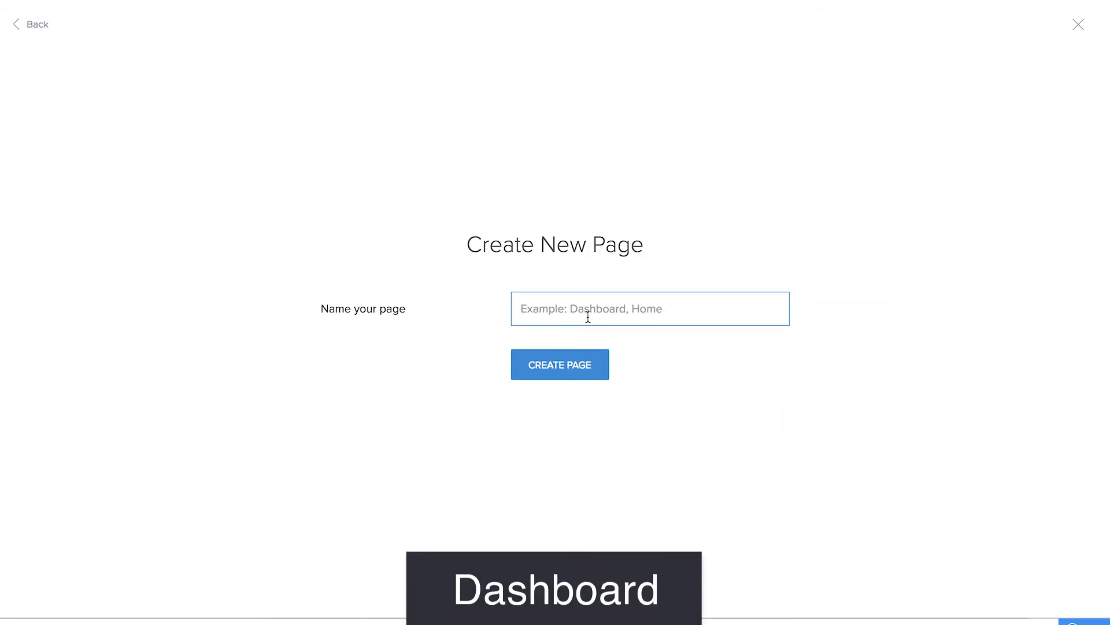
pyautogui.write('Dashboard')
pyautogui.click(571, 376)
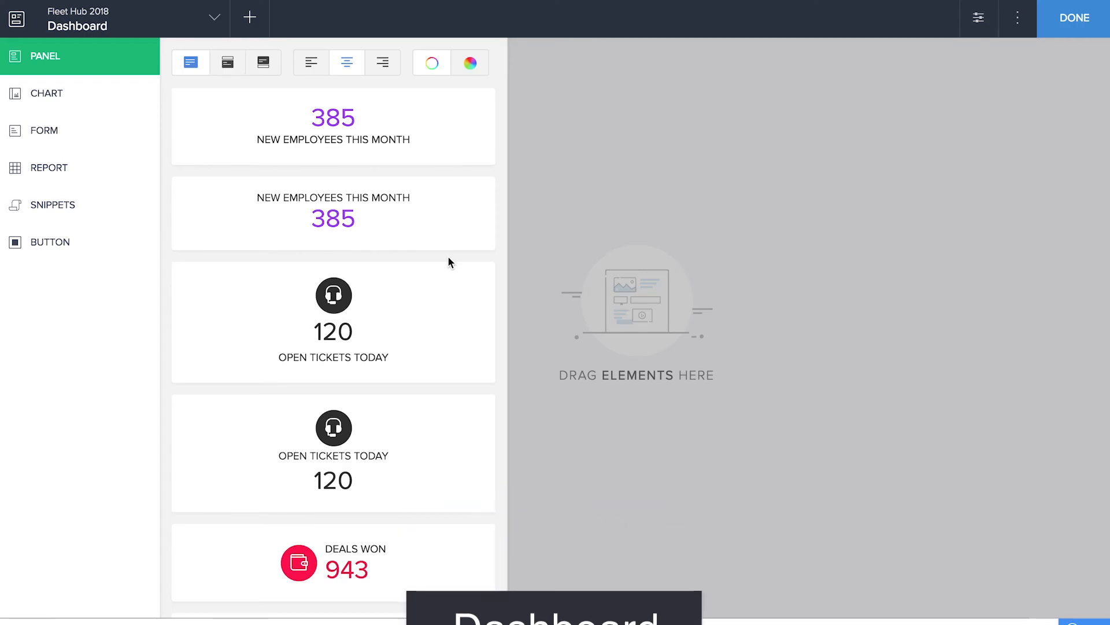
# Embed the All Drivers report of Fleet Hub 2018 as a report on the empty Dashboard page
pyautogui.click(71, 93)
pyautogui.click(74, 135)
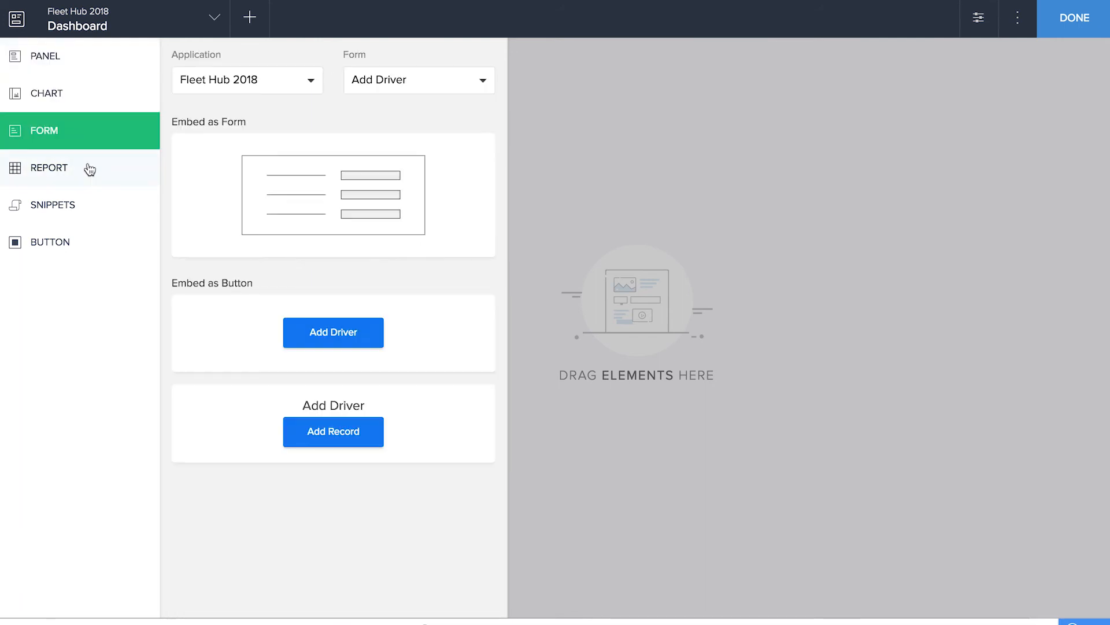
pyautogui.click(87, 169)
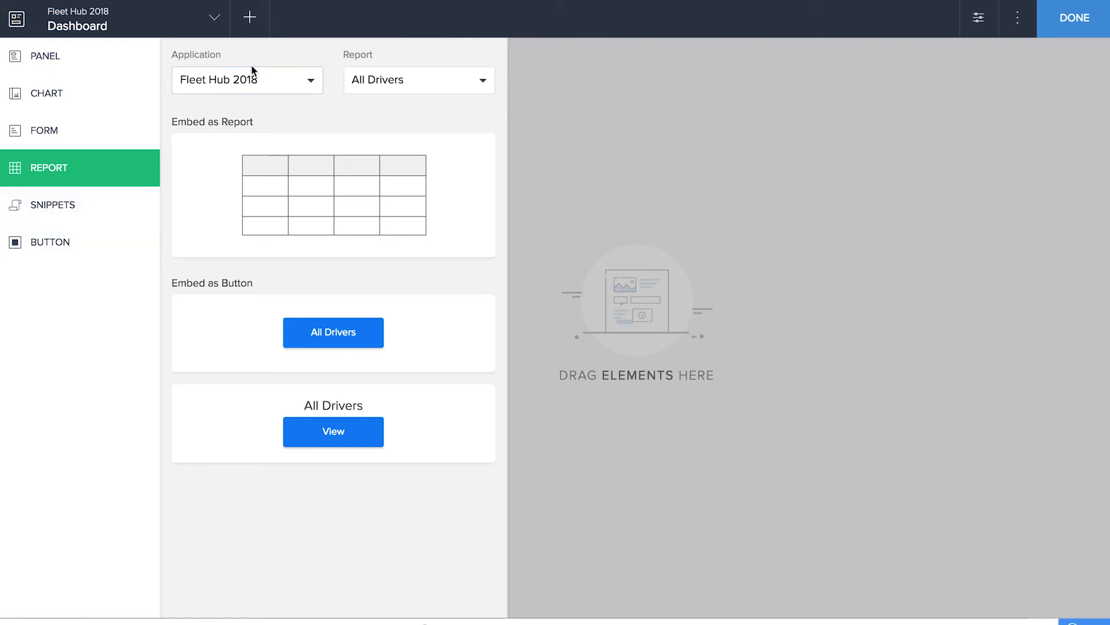
pyautogui.click(363, 87)
pyautogui.click(374, 113)
pyautogui.moveTo(346, 201); pyautogui.dragTo(662, 202)
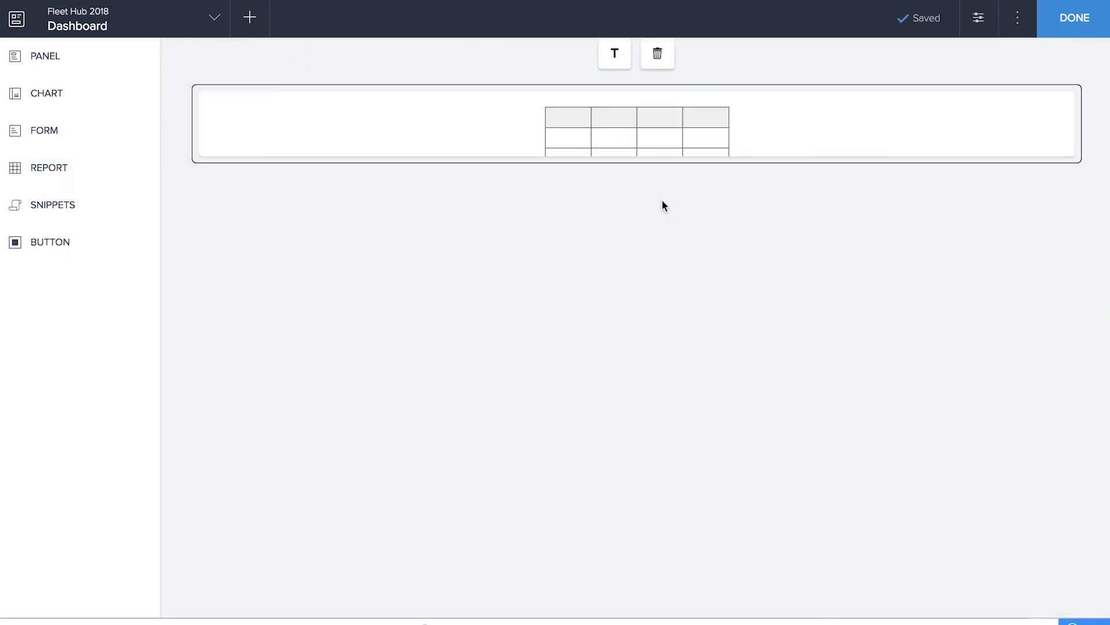
# Add the title "Active drivers" to the embedded All Drivers report
pyautogui.click(617, 55)
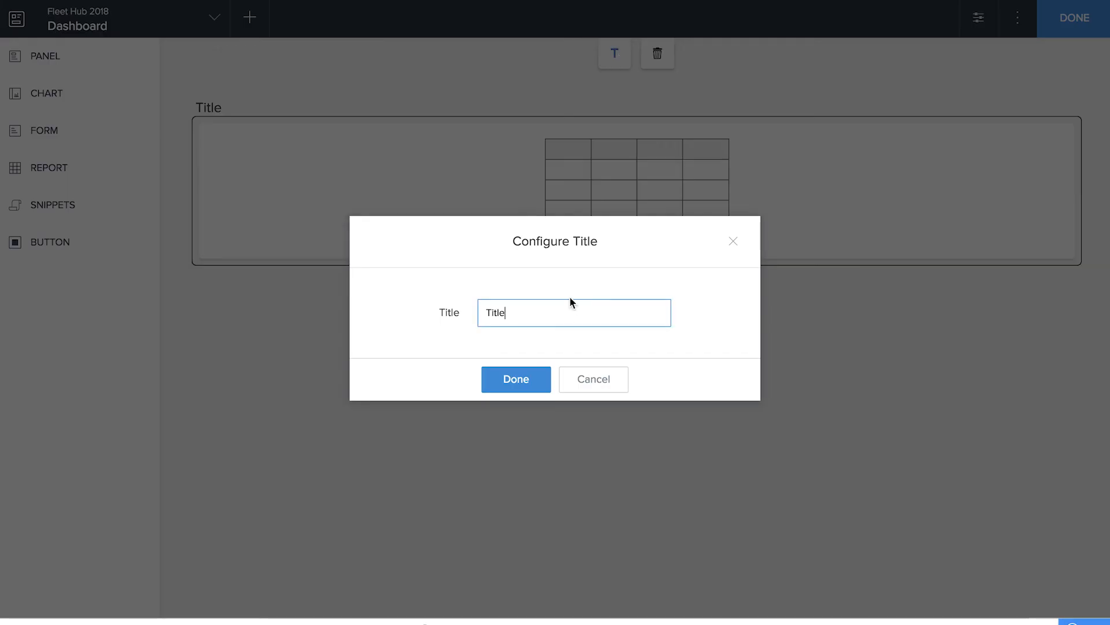
pyautogui.press('BackSpace')
pyautogui.press('BackSpace')
pyautogui.press('BackSpace')
pyautogui.press('BackSpace')
pyautogui.press('BackSpace')
pyautogui.write('Active drivers')
pyautogui.press('Return')
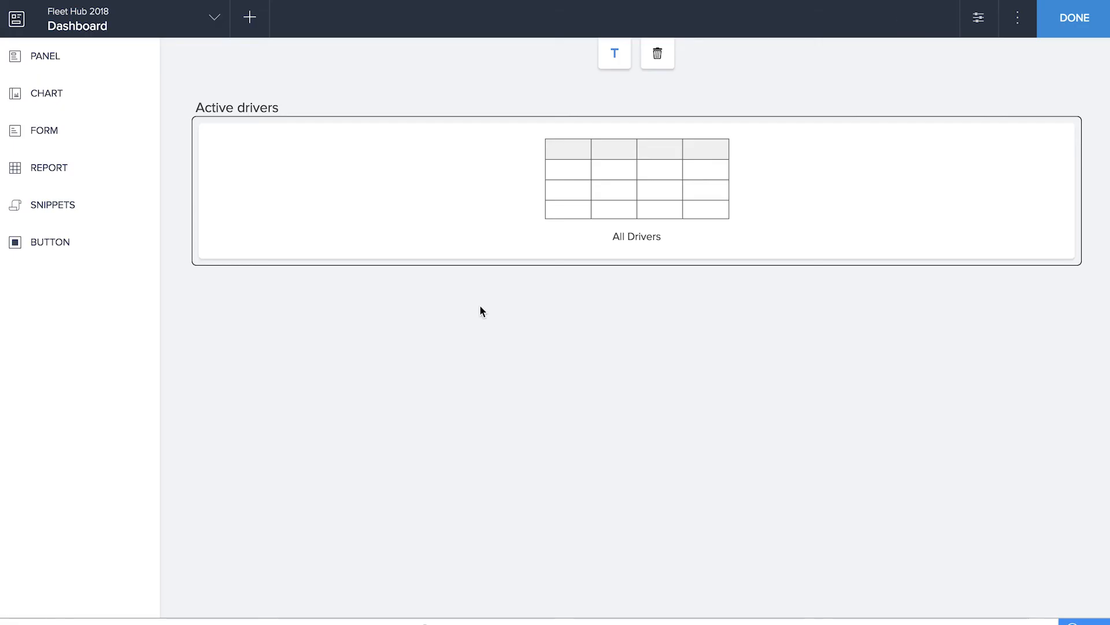
# Embed the All Vehicles report to the right of the drivers report and title it "Active Vehicles"
pyautogui.click(92, 171)
pyautogui.click(399, 81)
pyautogui.click(414, 152)
pyautogui.moveTo(341, 181); pyautogui.dragTo(748, 149)
pyautogui.click(622, 55)
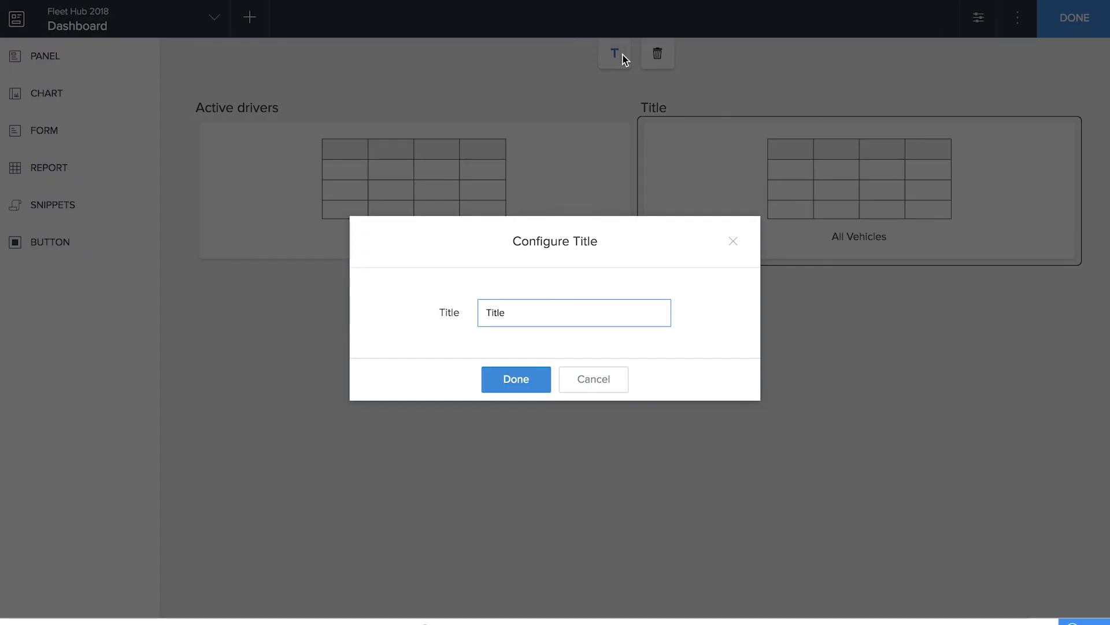
pyautogui.write('Active Vehicles')
pyautogui.click(529, 381)
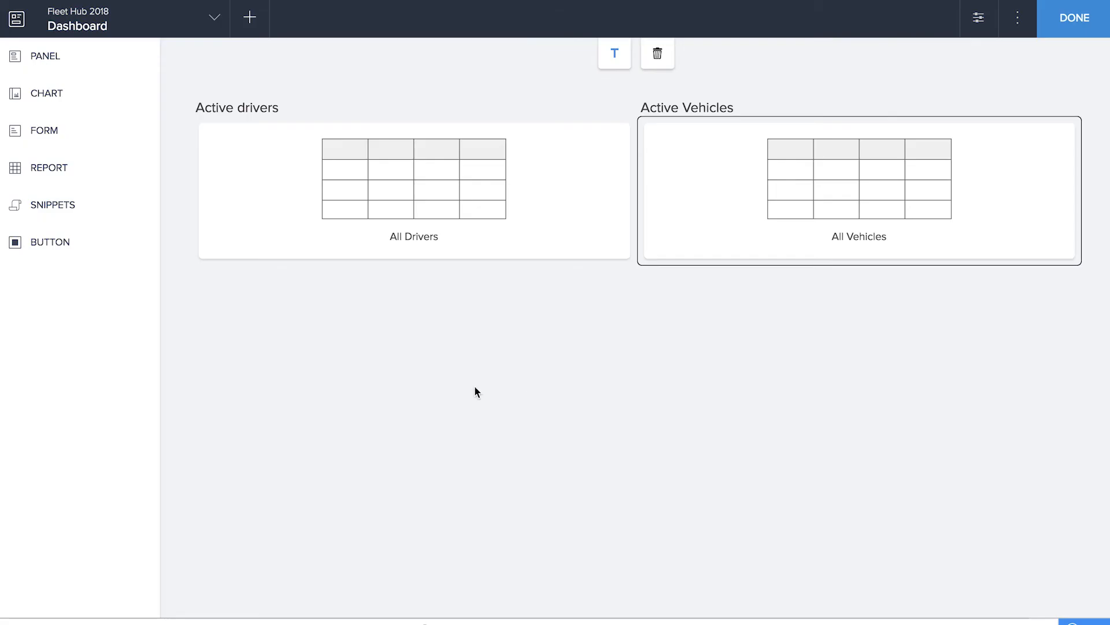
# Embed the All Log Issues report across the full width below the two reports and title it "All Issues"
pyautogui.click(81, 167)
pyautogui.click(247, 80)
pyautogui.click(420, 80)
pyautogui.click(399, 176)
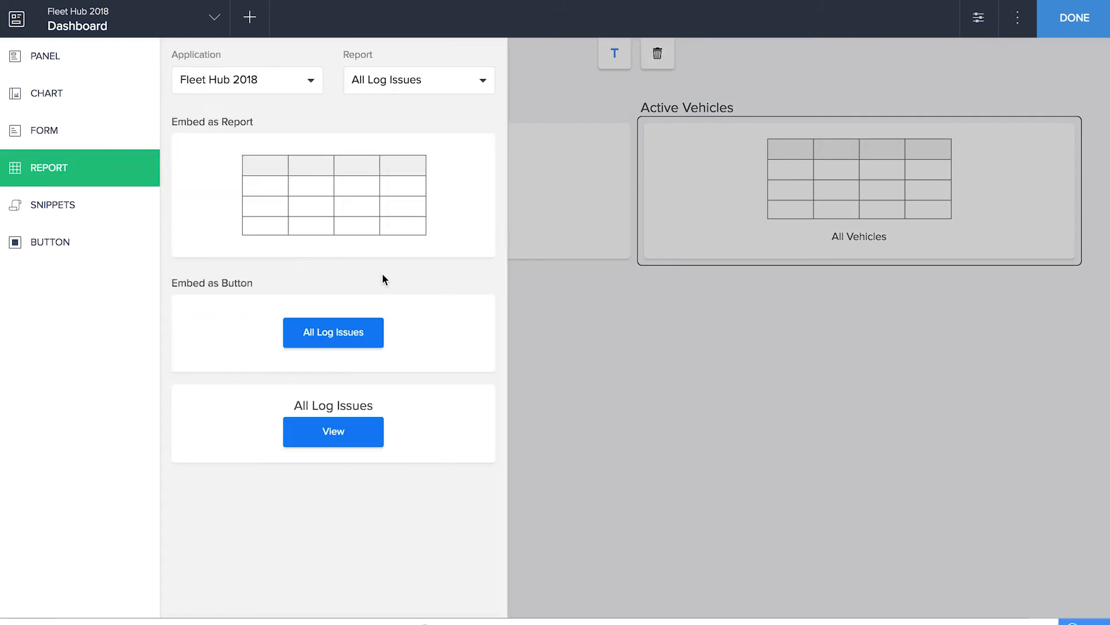
pyautogui.click(355, 223)
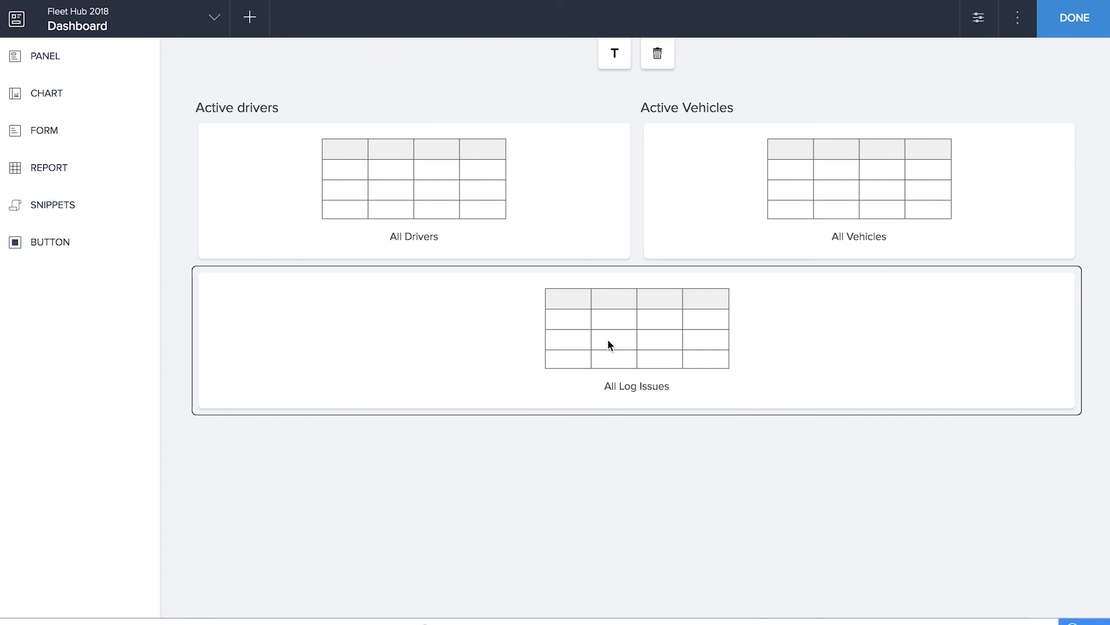
pyautogui.click(615, 52)
pyautogui.hotkey('ctrl', 'a')
pyautogui.write('All Issues')
pyautogui.click(515, 379)
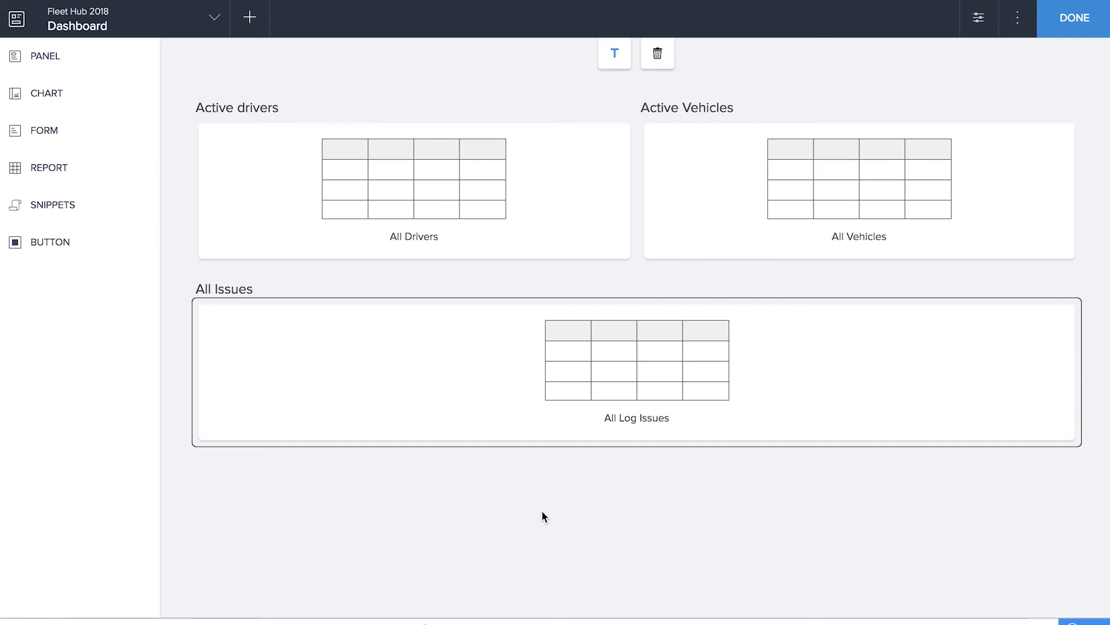
# Embed the Set Reminders form as a button below All Issues, check its action settings and finish the page
pyautogui.click(87, 132)
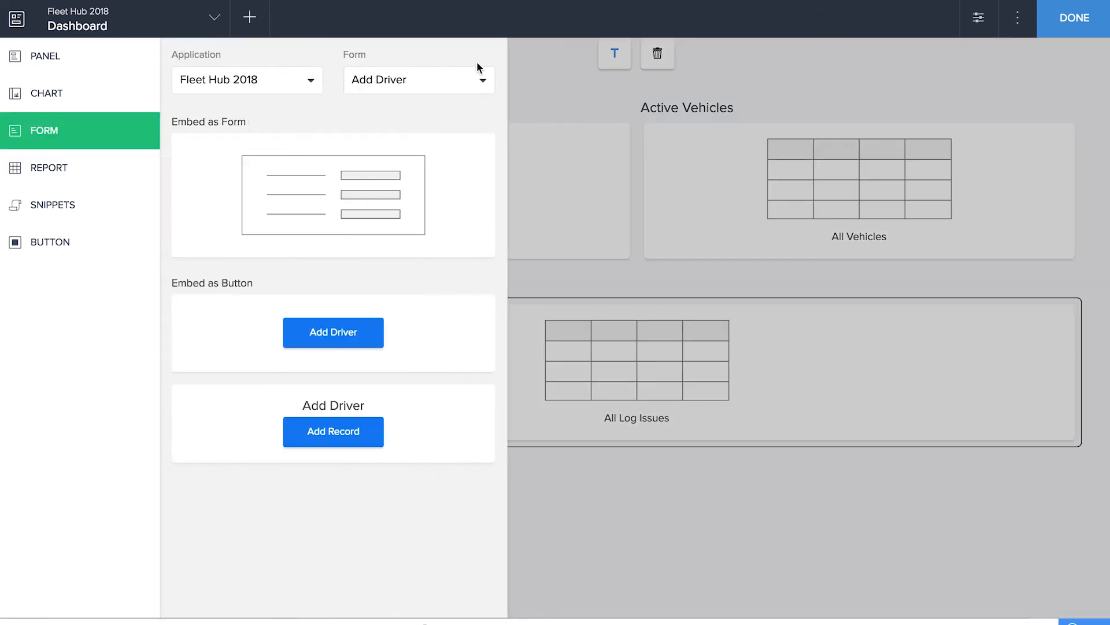
pyautogui.click(444, 81)
pyautogui.click(434, 210)
pyautogui.moveTo(328, 333); pyautogui.dragTo(613, 491)
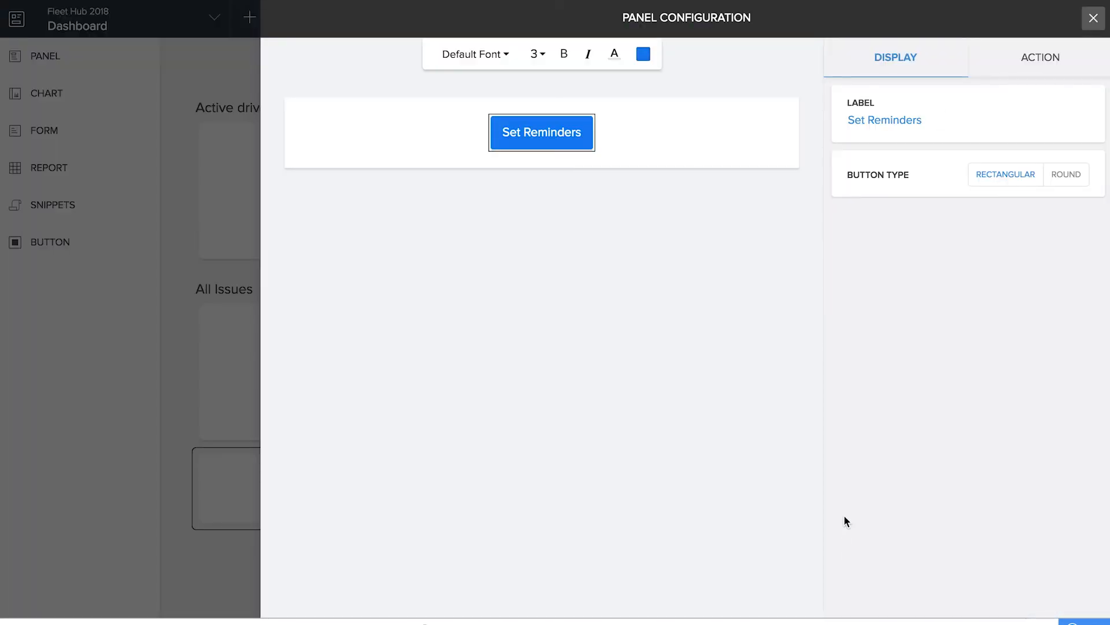
pyautogui.click(1093, 55)
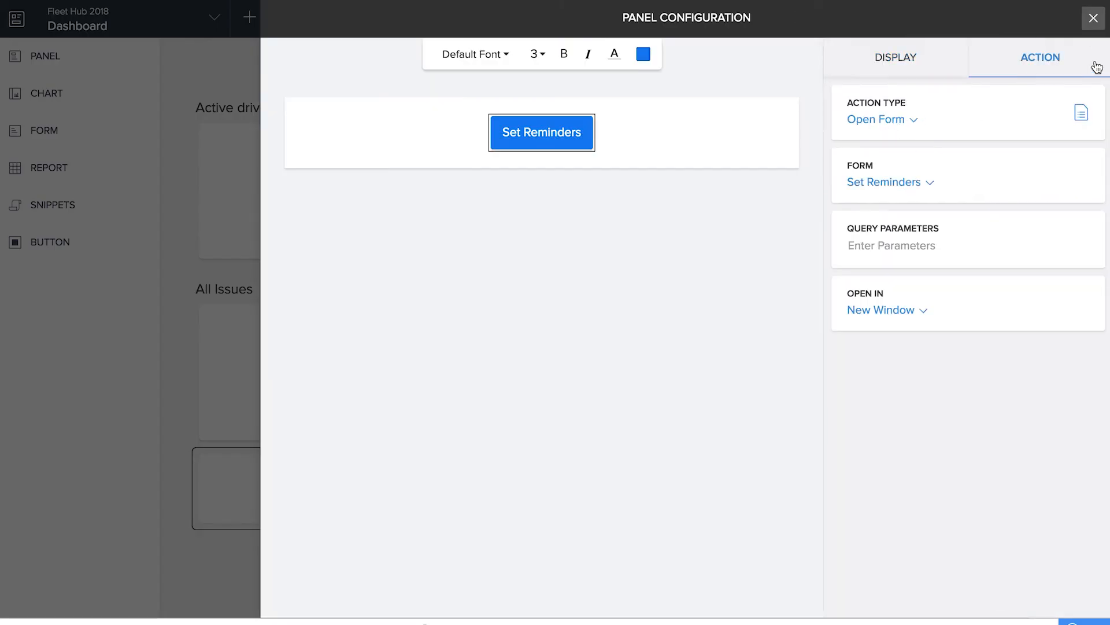
pyautogui.click(1094, 17)
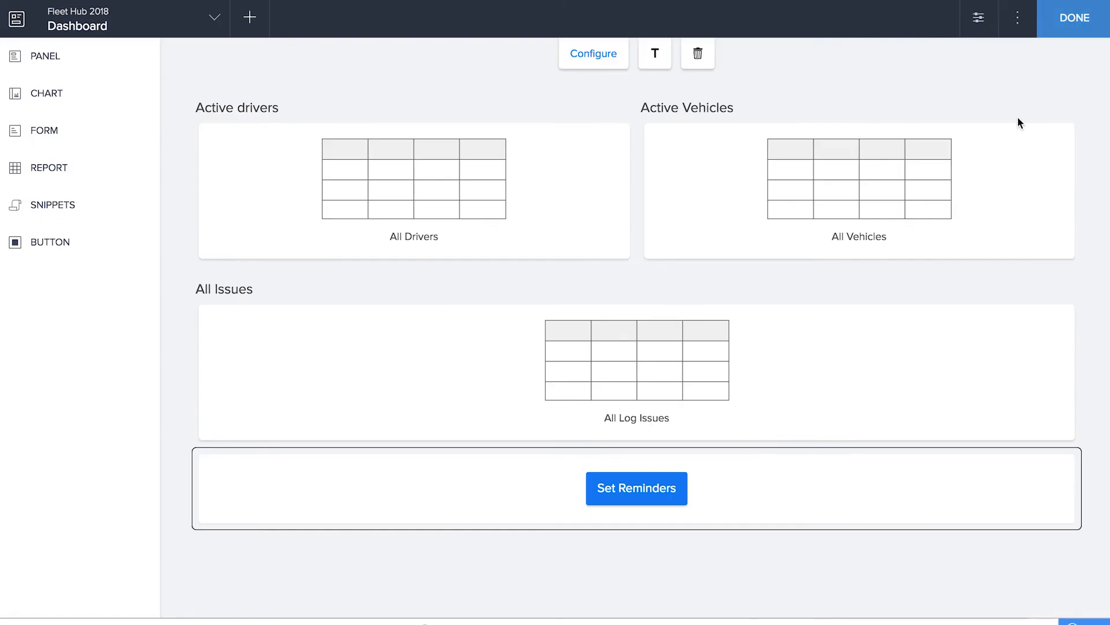
pyautogui.click(1067, 28)
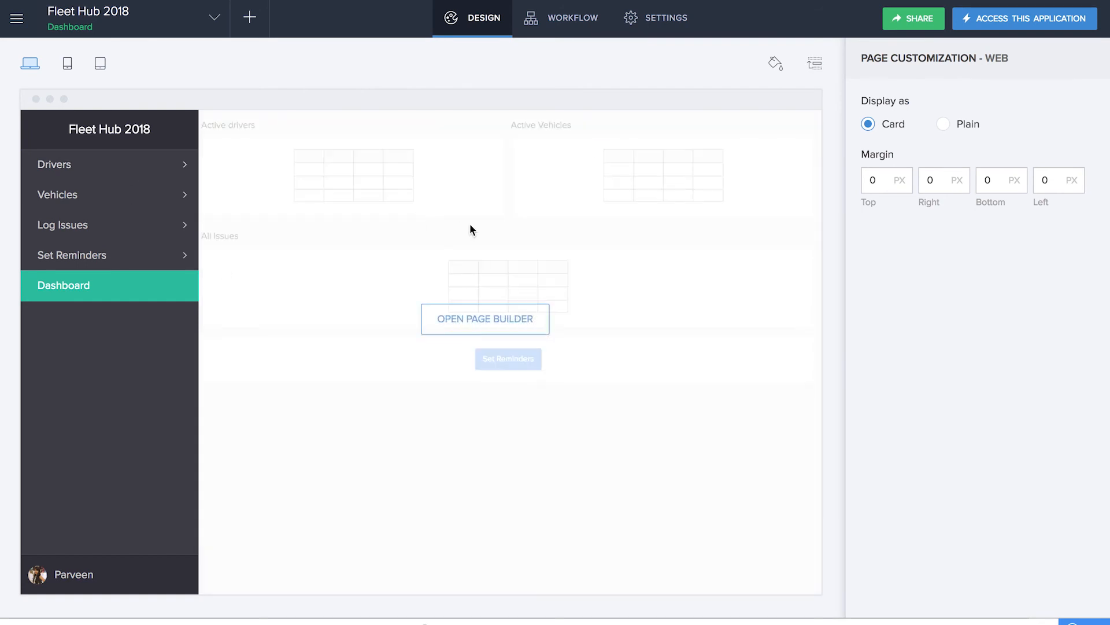
# Apply the second web theme, with the horizontal dark blue menu bar, to the application
pyautogui.click(770, 68)
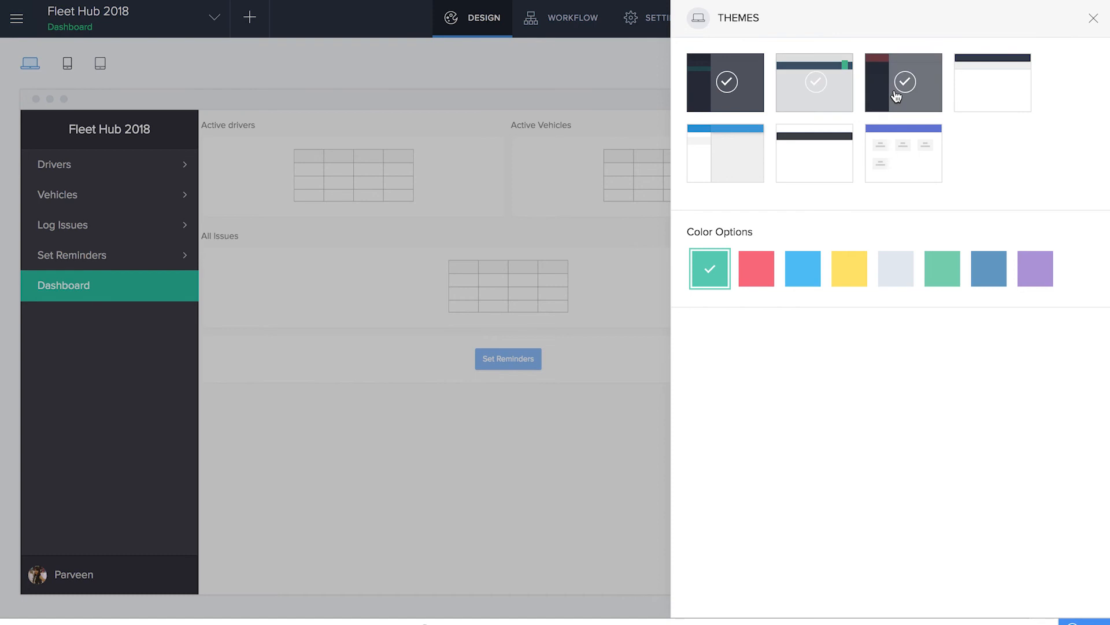
pyautogui.click(815, 99)
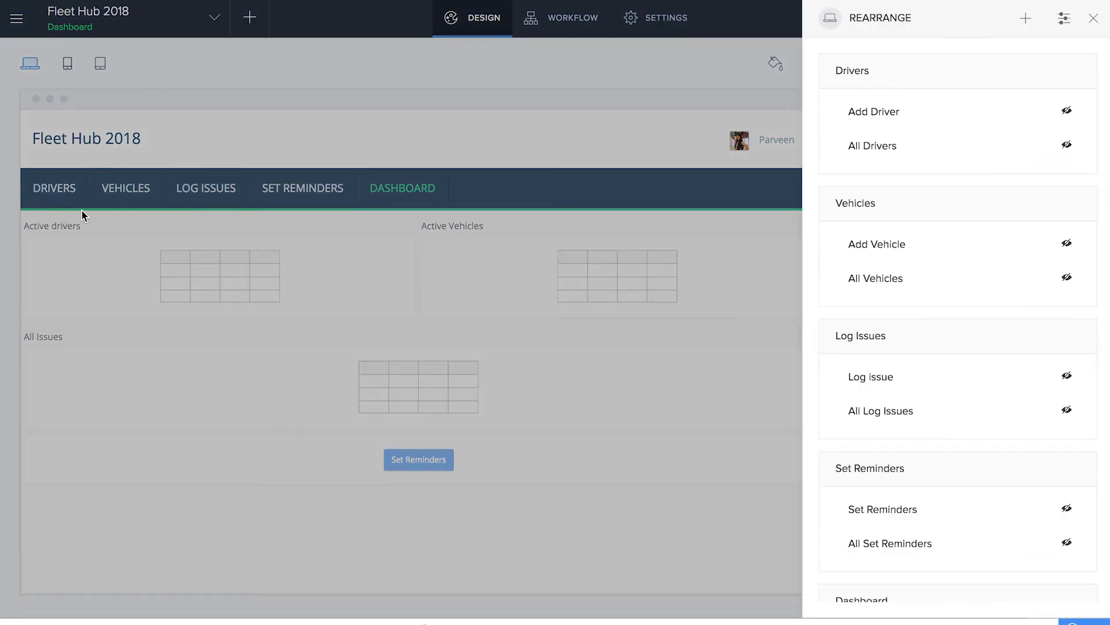
# Rearrange the application menu by moving the Dashboard section above Drivers
pyautogui.scroll(-2, 886, 478)
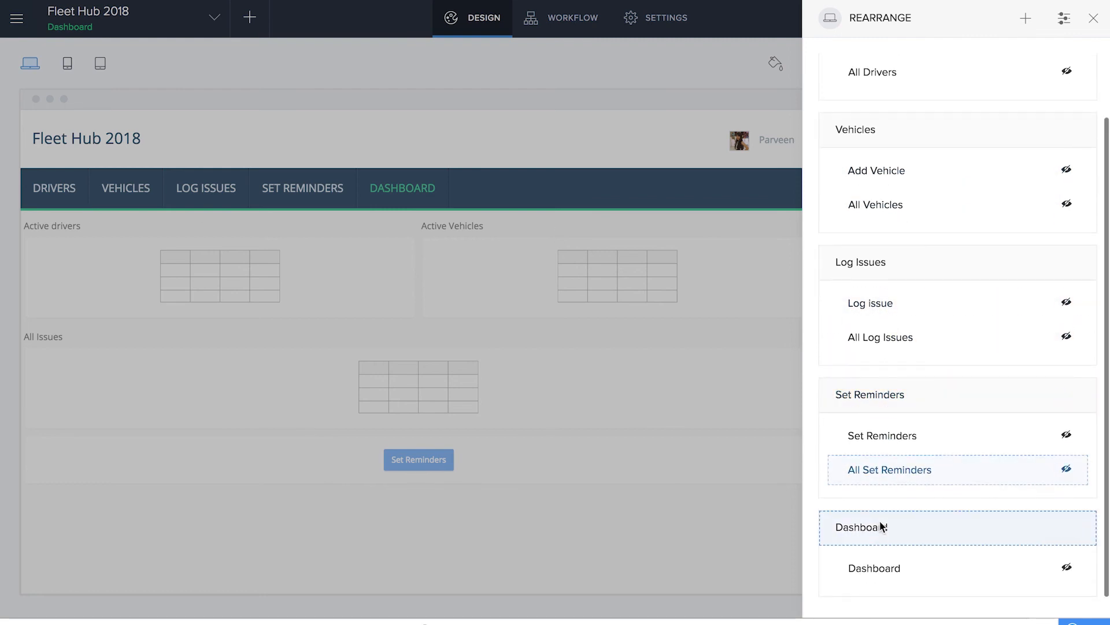
pyautogui.moveTo(847, 533); pyautogui.dragTo(895, 82)
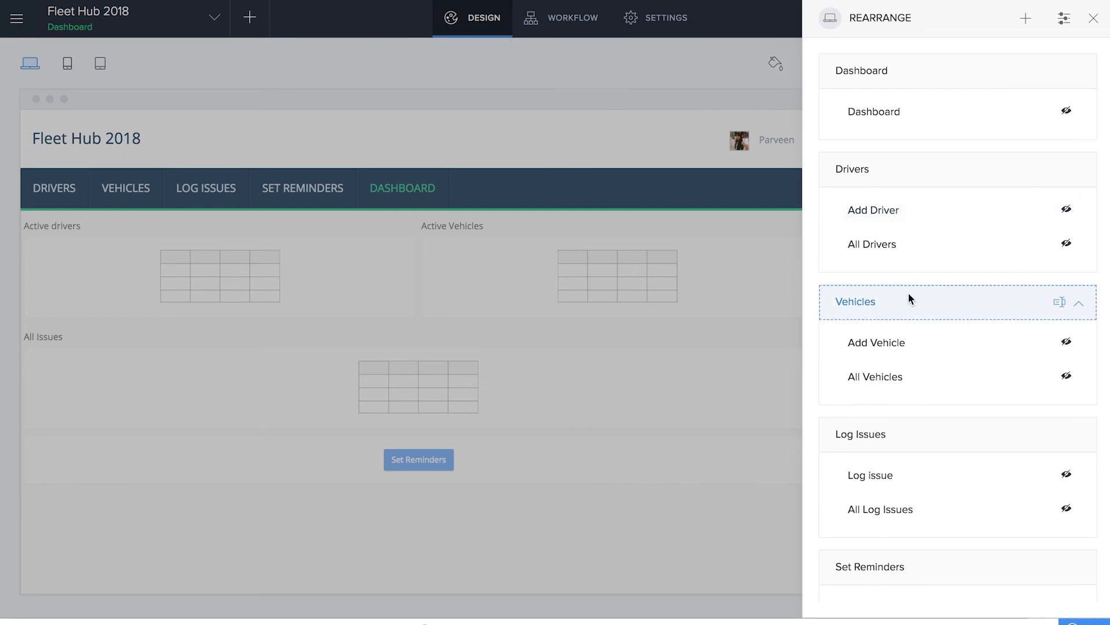
pyautogui.scroll(-2, 895, 323)
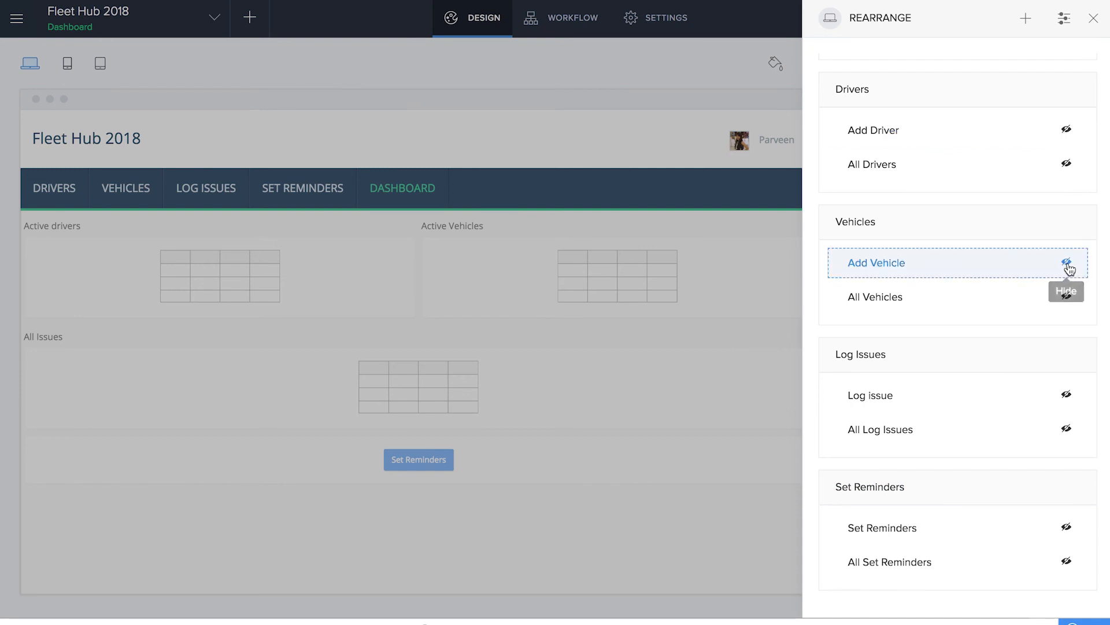
# Show the menu icon settings and give Add Vehicle the recommended taxi icon
pyautogui.click(1066, 19)
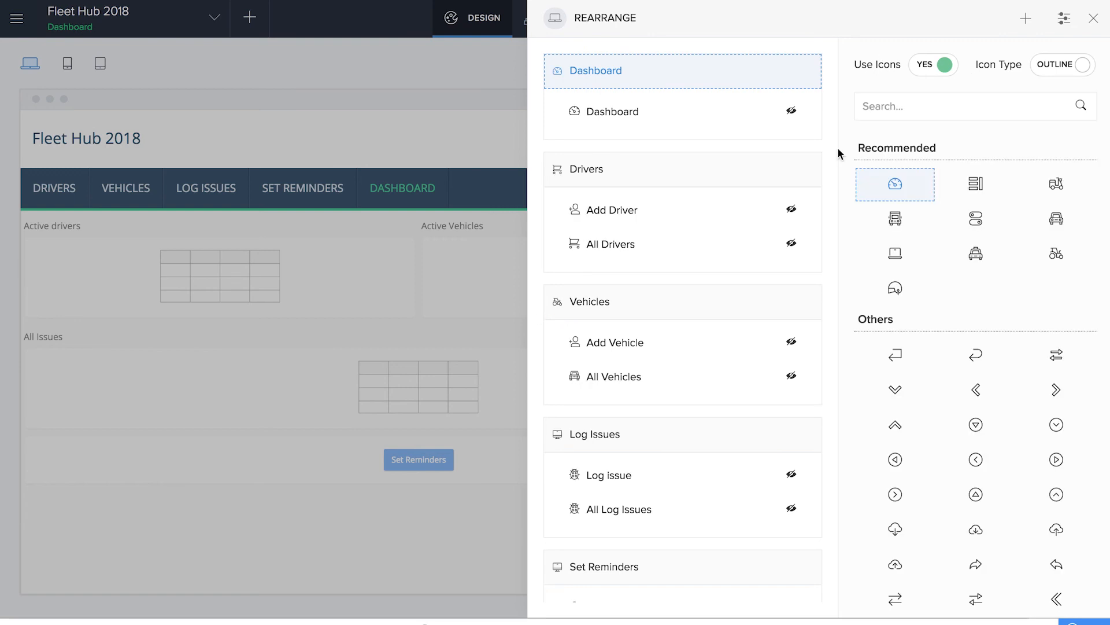
pyautogui.click(618, 356)
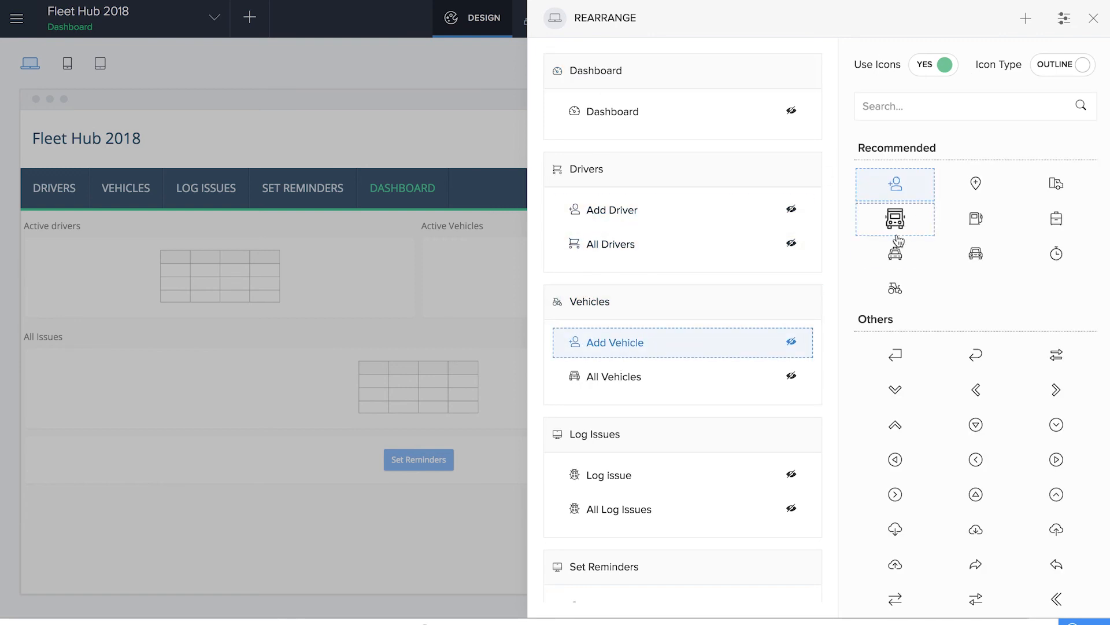
pyautogui.click(896, 255)
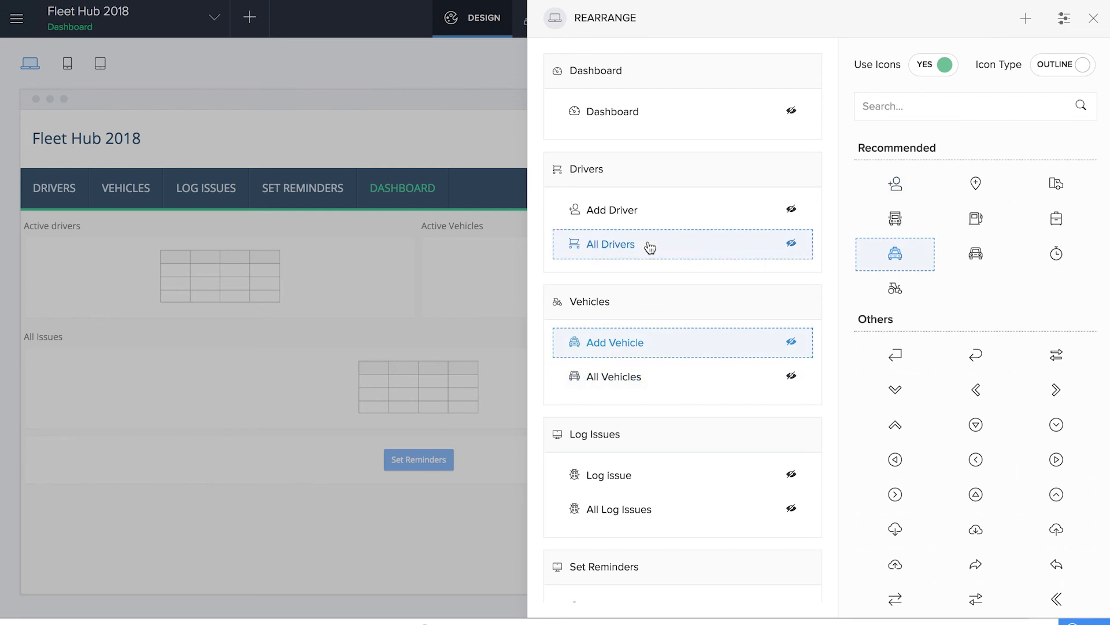
# Search the icons for "man" and set the standing person icon for All Drivers
pyautogui.click(576, 249)
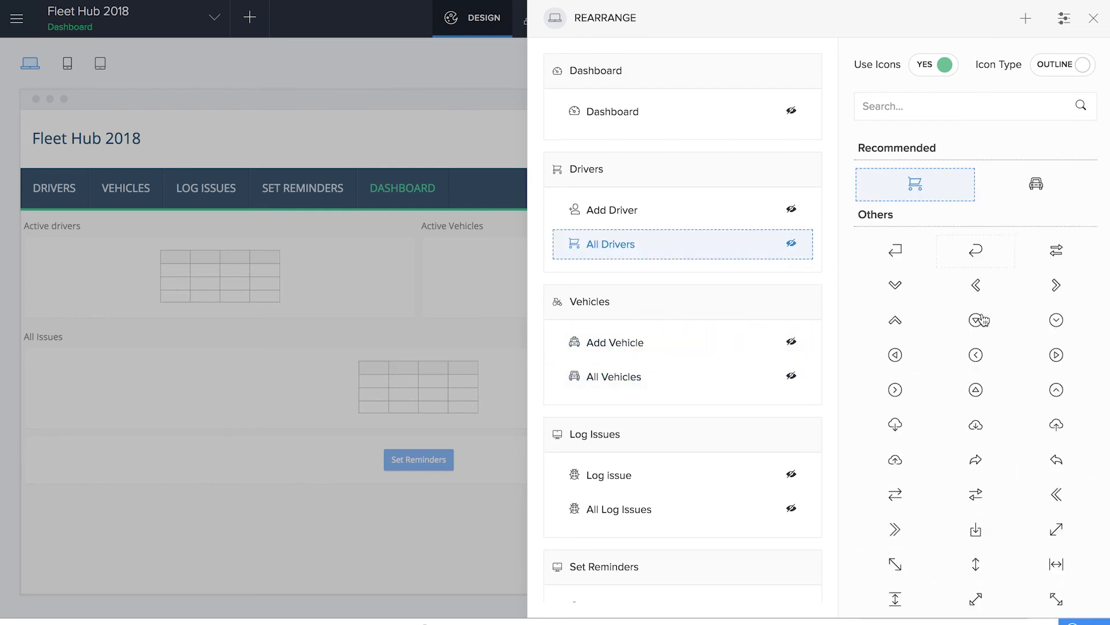
pyautogui.scroll(-15, 981, 320)
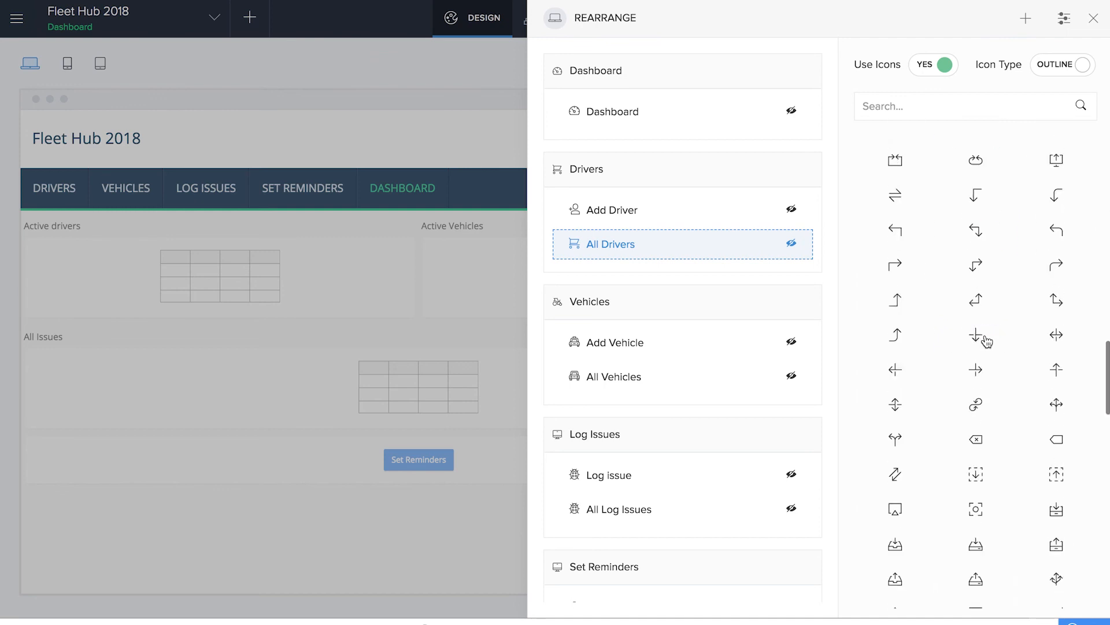
pyautogui.scroll(-15, 984, 341)
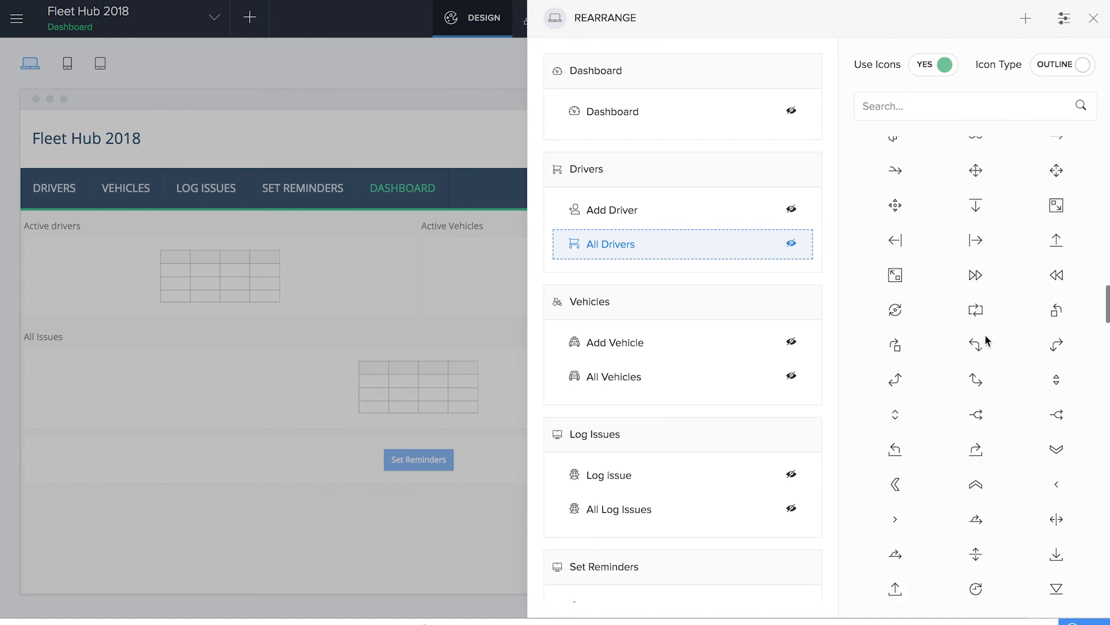
pyautogui.click(904, 104)
pyautogui.write('hu')
pyautogui.write('m')
pyautogui.write('man')
pyautogui.press('BackSpace')
pyautogui.press('BackSpace')
pyautogui.press('BackSpace')
pyautogui.press('BackSpace')
pyautogui.press('BackSpace')
pyautogui.write('man')
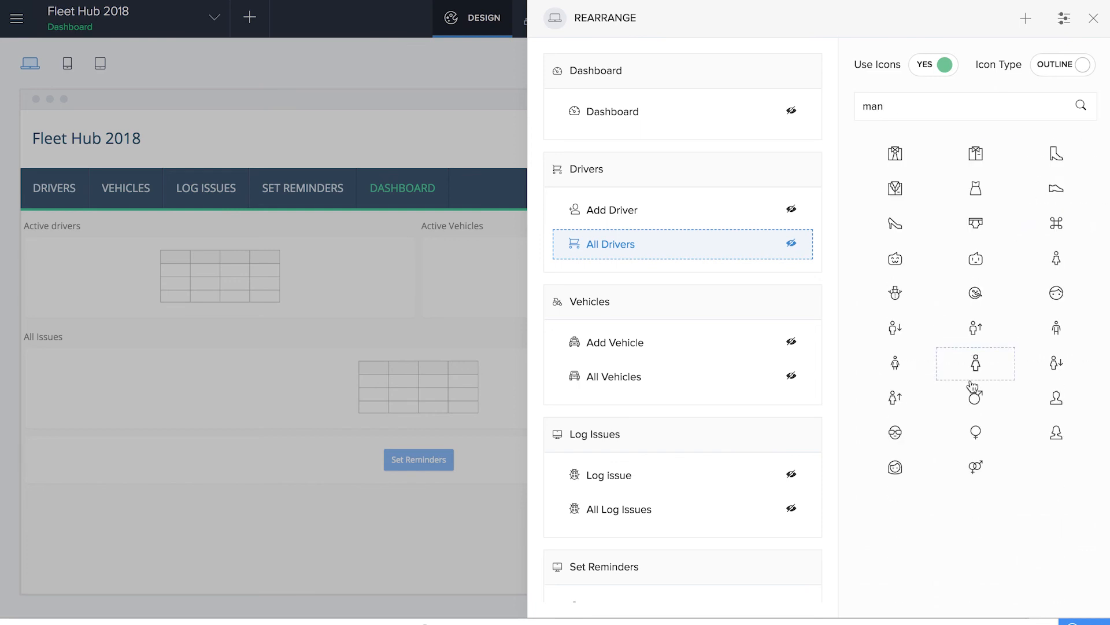
pyautogui.click(974, 370)
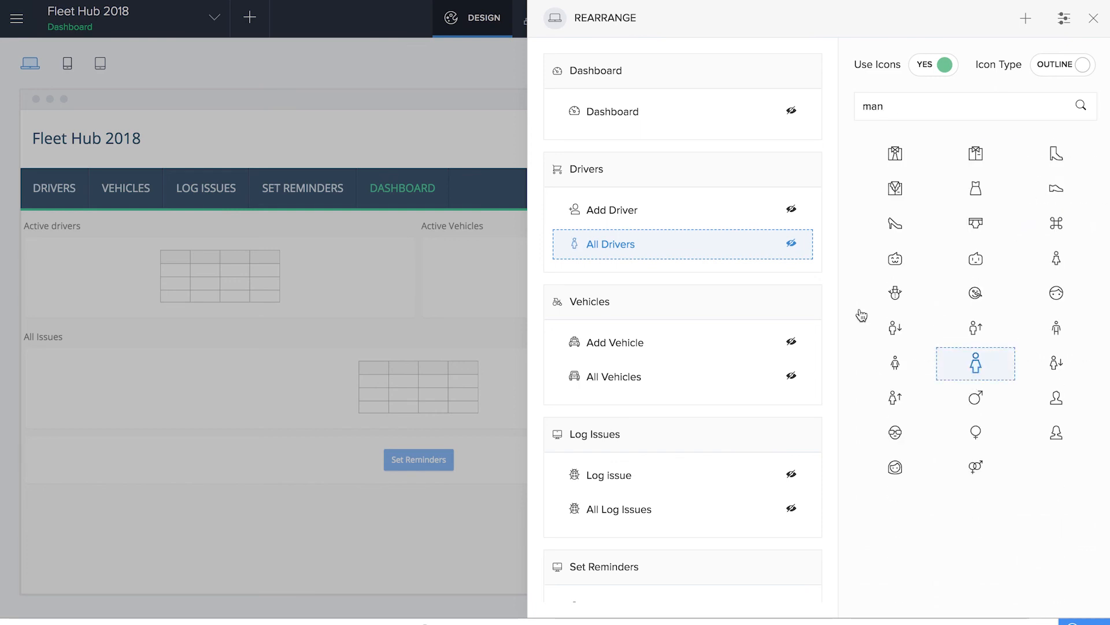
# Review the remaining menu icons, close the rearrangement settings and open the Dashboard in the live application
pyautogui.scroll(-2, 615, 533)
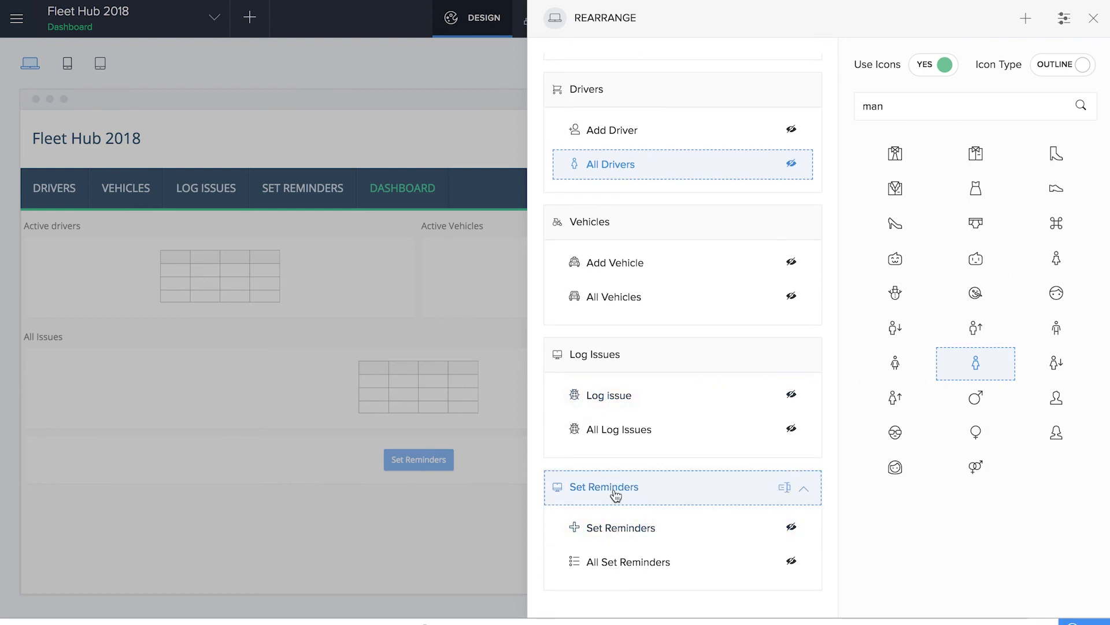
pyautogui.scroll(2, 657, 524)
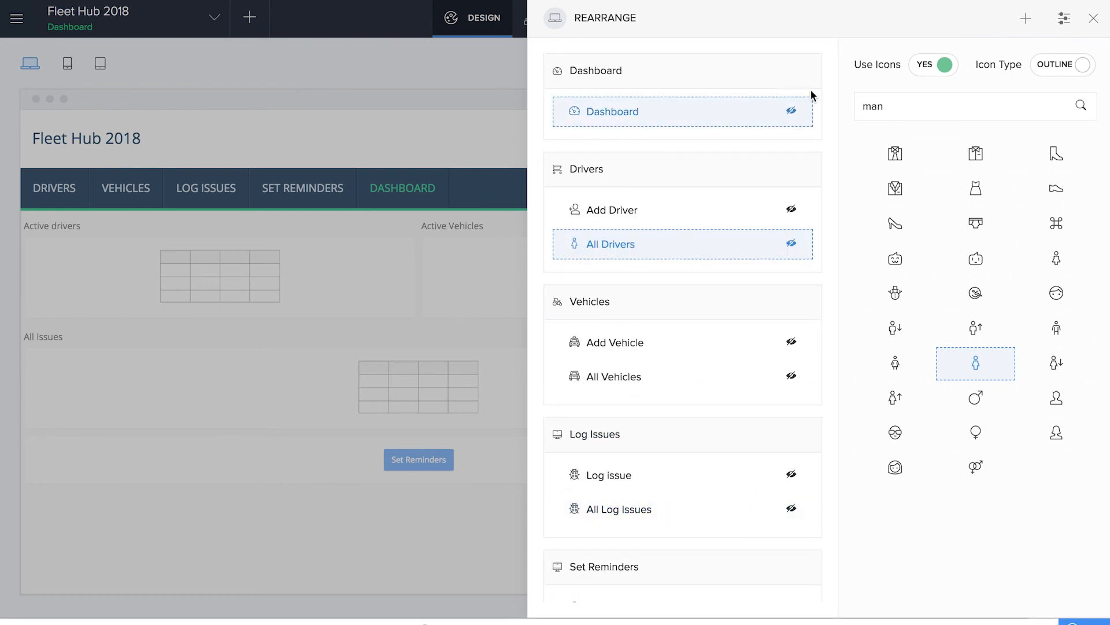
pyautogui.click(1094, 19)
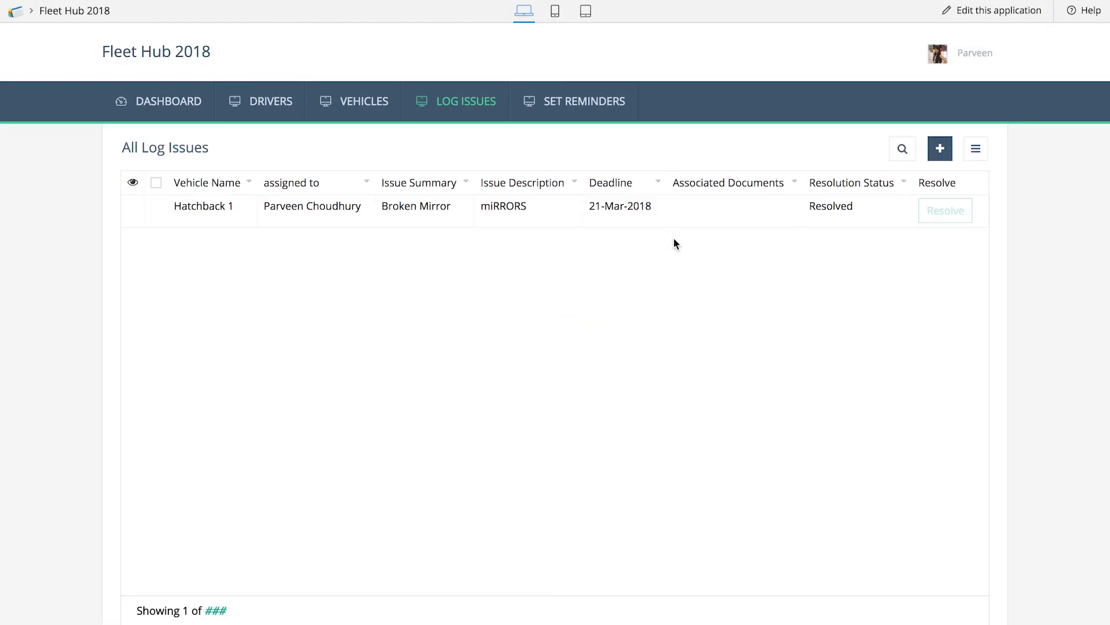
pyautogui.click(192, 109)
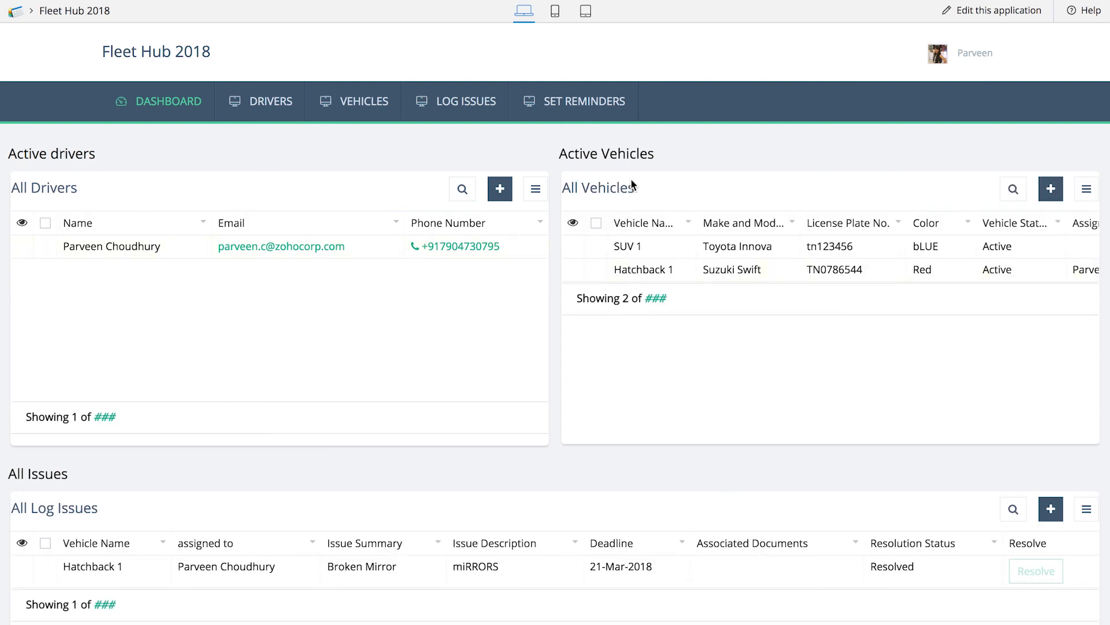
# Review the dashboard's driver, vehicle and issue reports down to the Set Reminders section
pyautogui.scroll(-1, 651, 351)
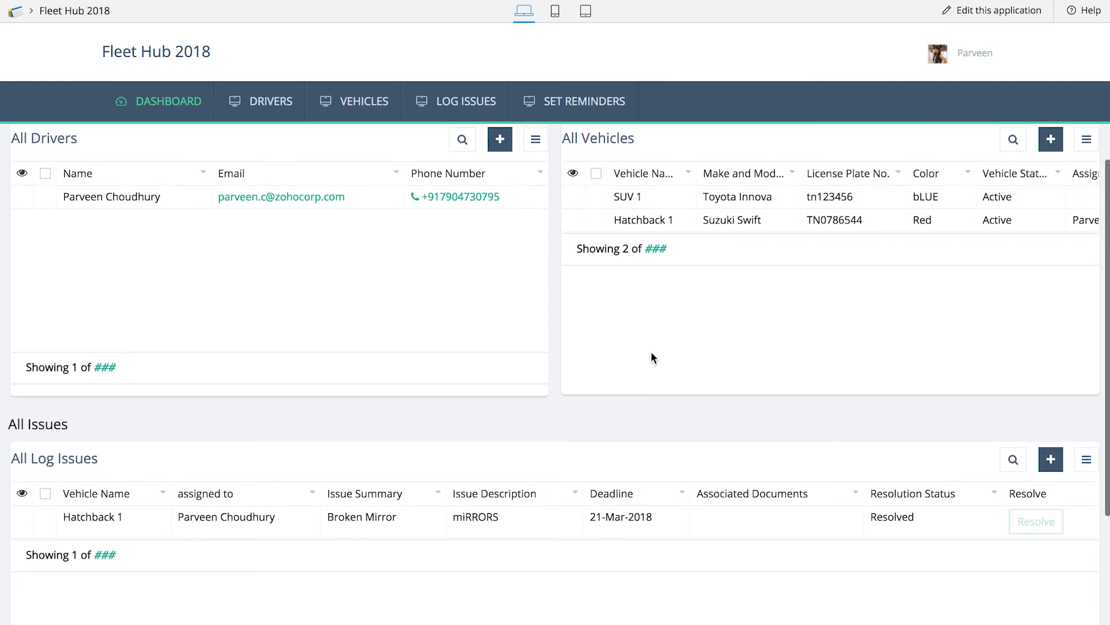
pyautogui.scroll(-3, 371, 512)
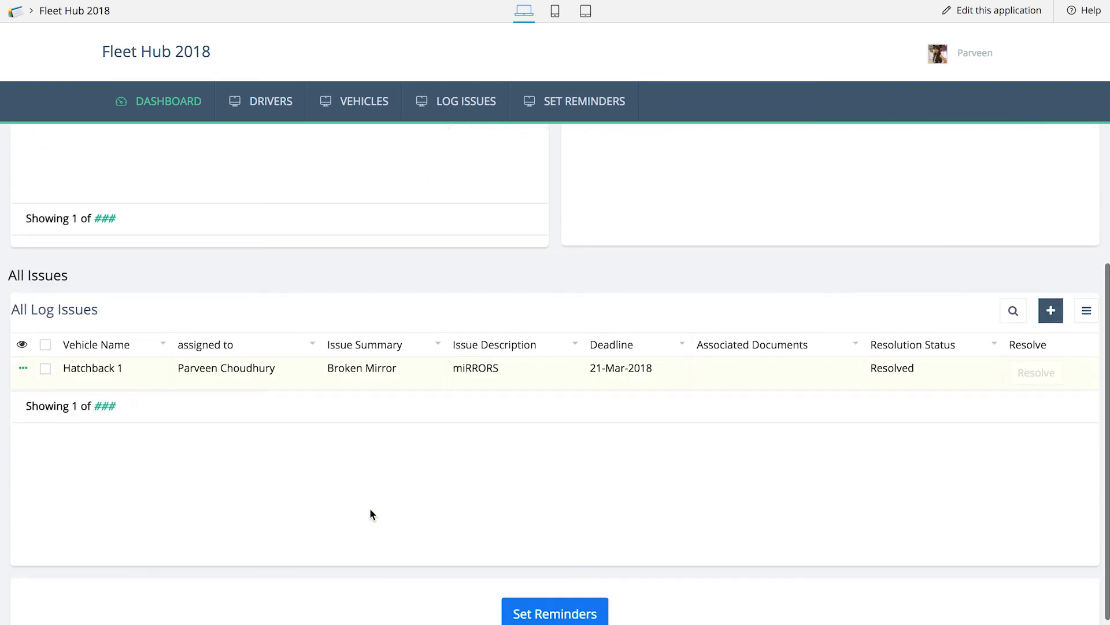
pyautogui.scroll(-1, 369, 508)
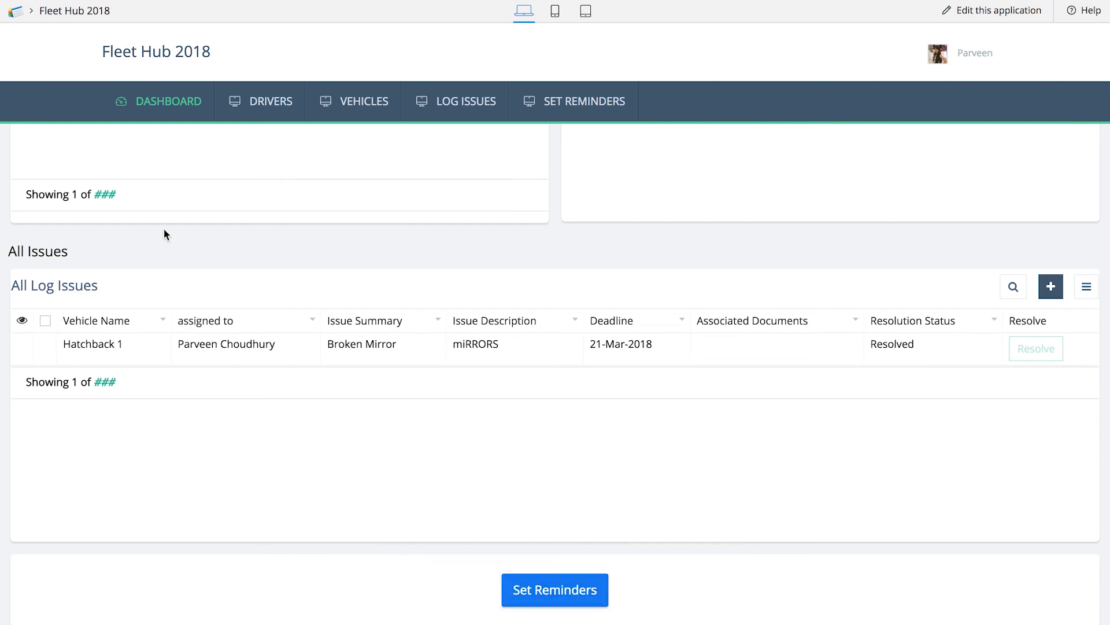
pyautogui.scroll(4, 164, 227)
# Add a driver with the first name, last name and e-mail filled in, and show the All Drivers report
pyautogui.moveTo(264, 116)
pyautogui.click(278, 141)
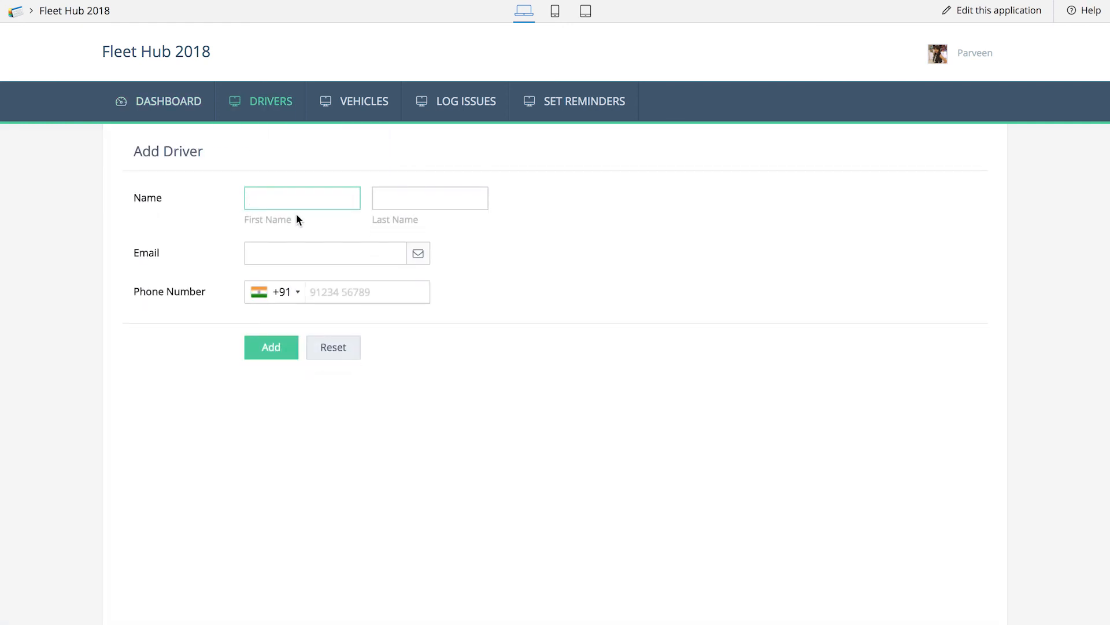
pyautogui.press('Tab')
pyautogui.press('Tab')
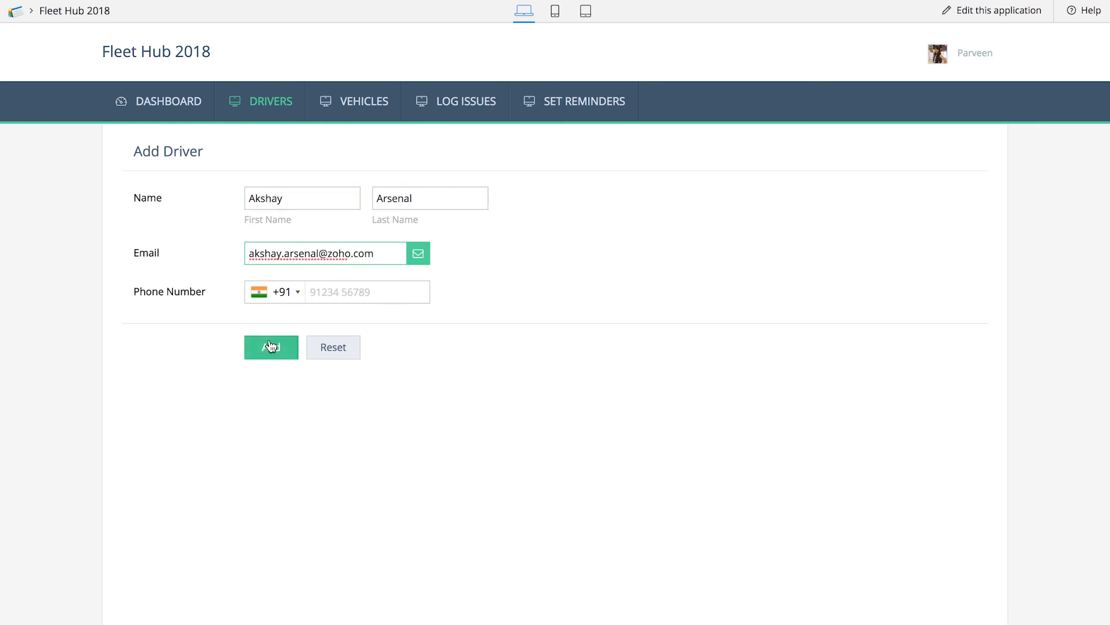
pyautogui.click(270, 346)
pyautogui.moveTo(292, 104)
pyautogui.click(285, 168)
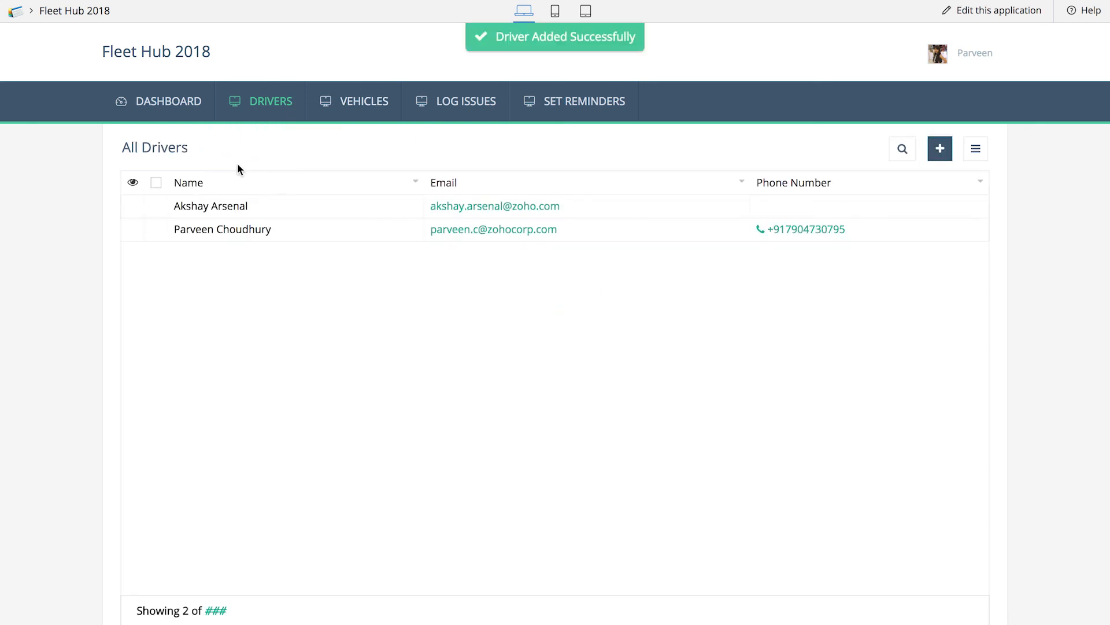
# Fill in a new vehicle record named Sedan 1 with make and model Hyundai Xcent, license plate tg567899 and color white
pyautogui.moveTo(397, 106)
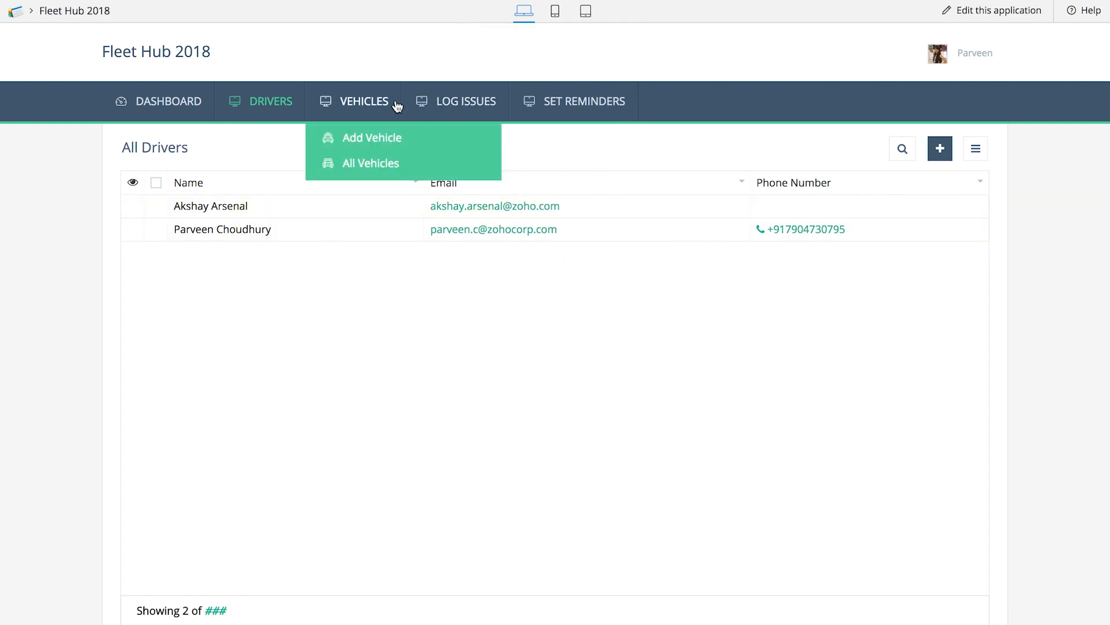
pyautogui.click(380, 137)
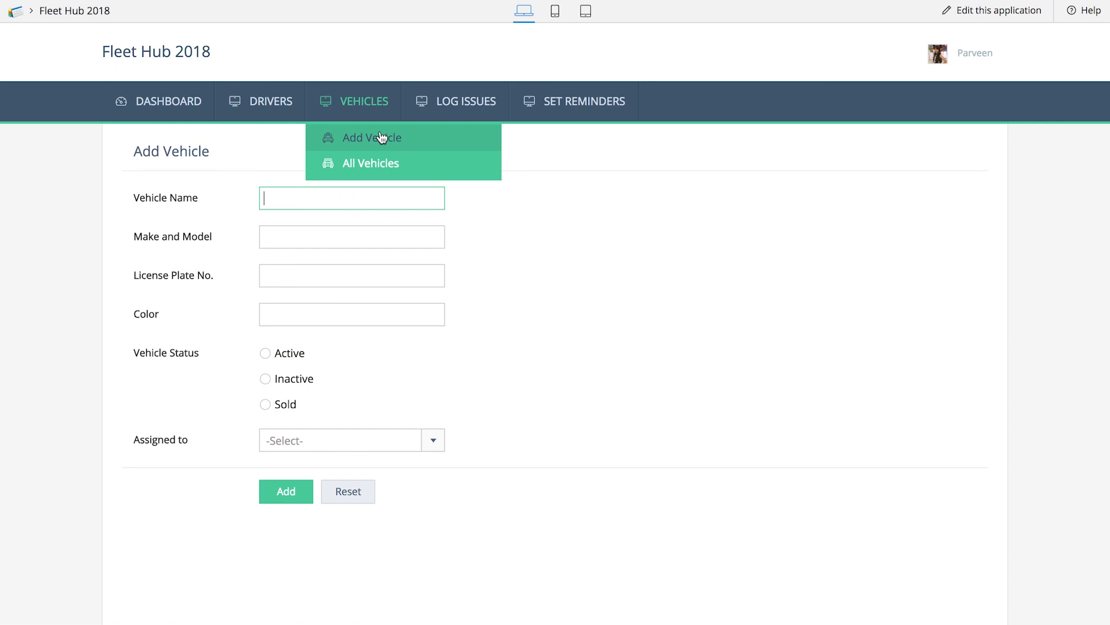
pyautogui.write('Sedan 1')
pyautogui.press('Tab')
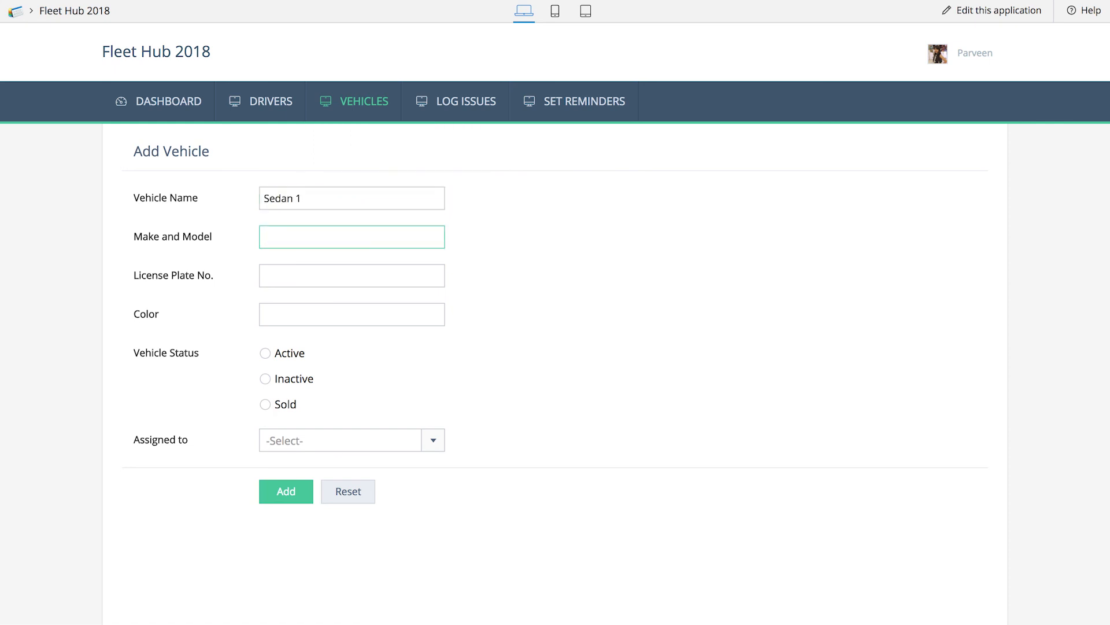
pyautogui.write('Hyundai Xcent')
pyautogui.click(355, 274)
pyautogui.write('tg567899')
pyautogui.click(357, 307)
pyautogui.write('white')
# Set the vehicle status to Active, assign the newly added driver, and submit the record, showing it in All Vehicles
pyautogui.click(264, 353)
pyautogui.click(283, 440)
pyautogui.click(290, 466)
pyautogui.click(286, 497)
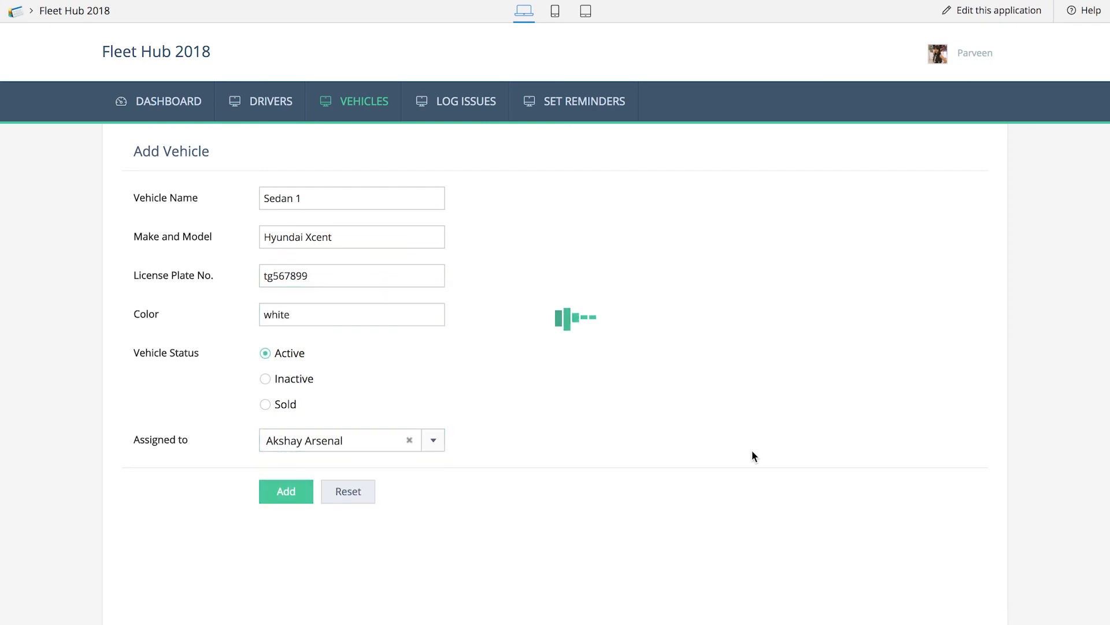
pyautogui.moveTo(259, 100)
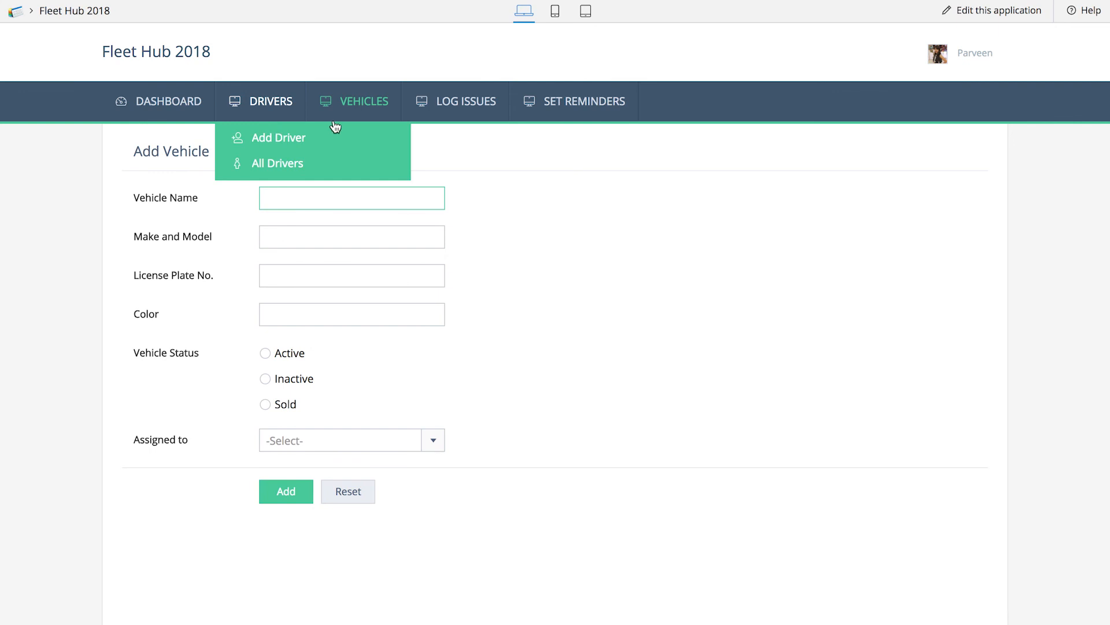
pyautogui.moveTo(364, 101)
pyautogui.click(360, 168)
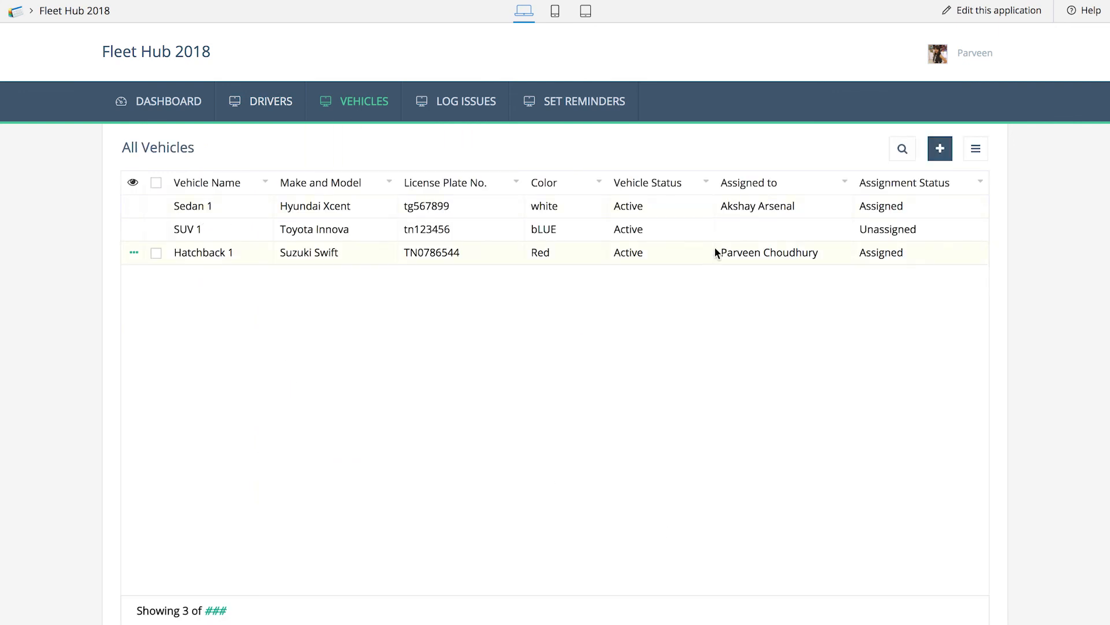
# Start a new Log issue record for Sedan 1 and assign it to the newly added driver
pyautogui.moveTo(466, 103)
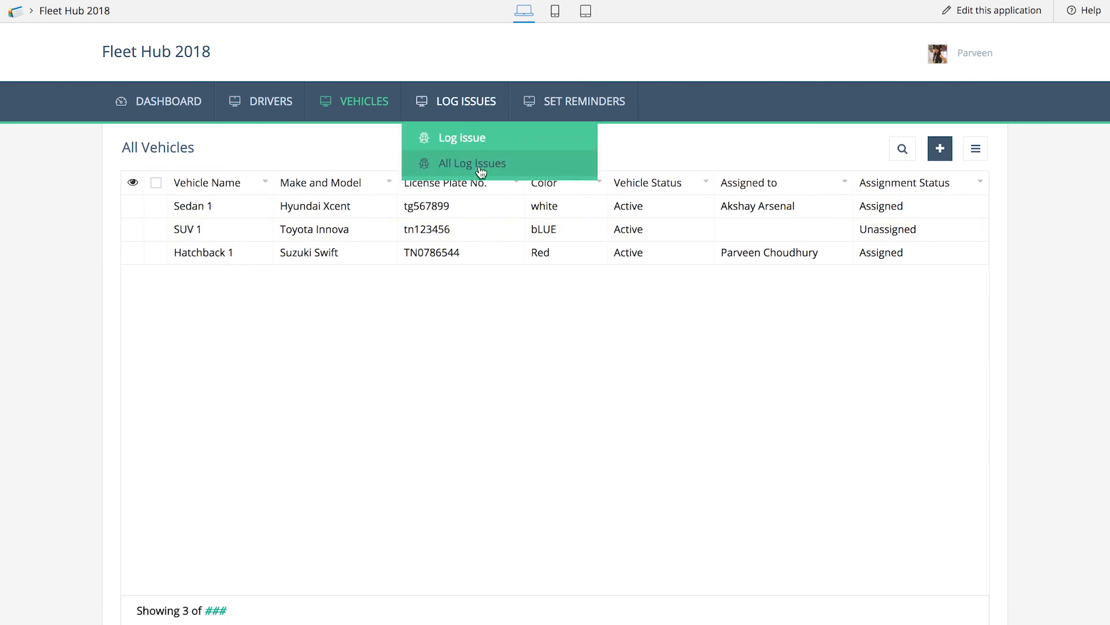
pyautogui.click(479, 141)
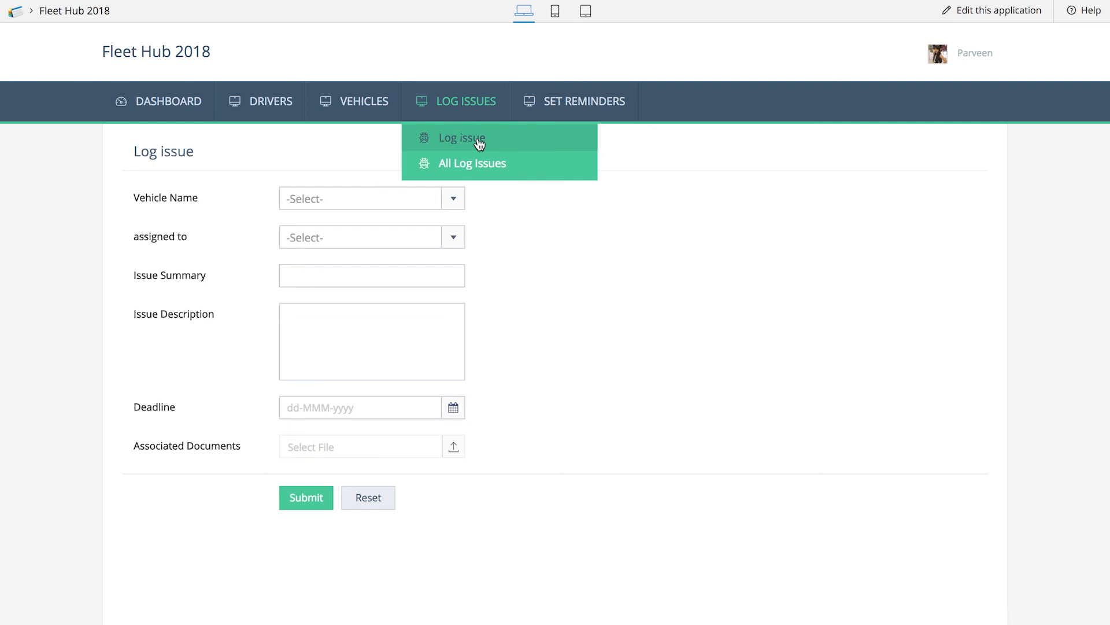
pyautogui.click(370, 202)
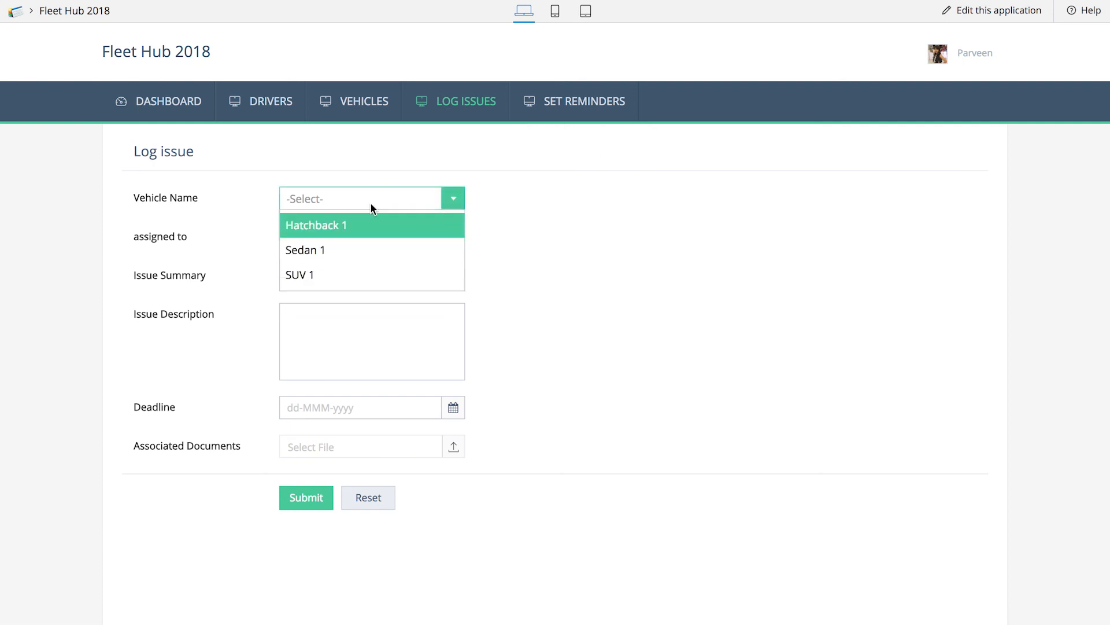
pyautogui.click(364, 256)
pyautogui.click(340, 240)
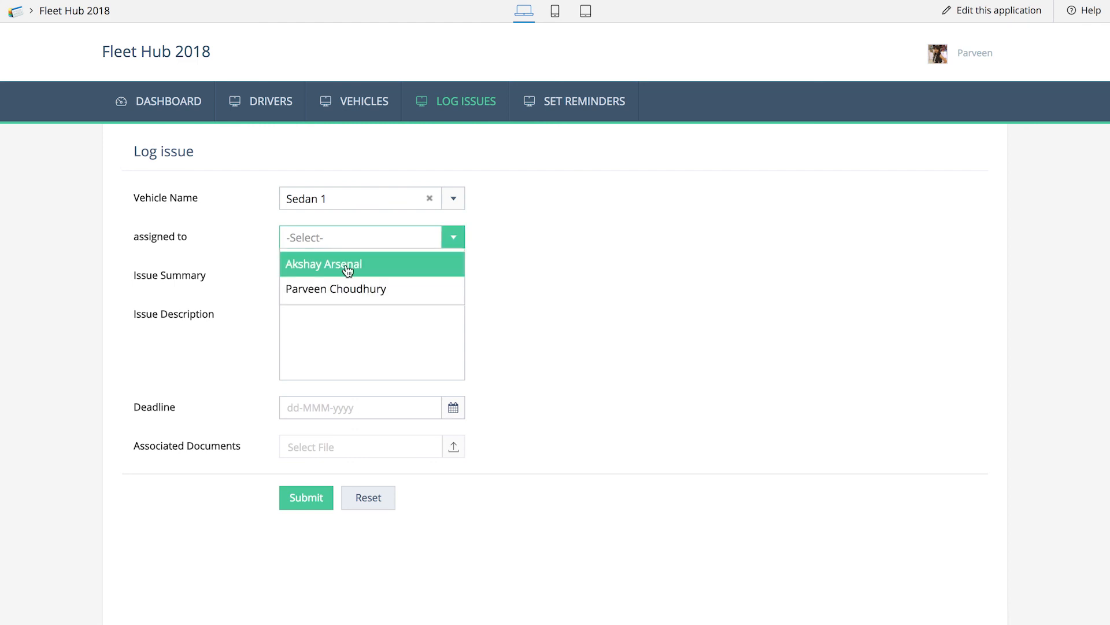
pyautogui.click(345, 265)
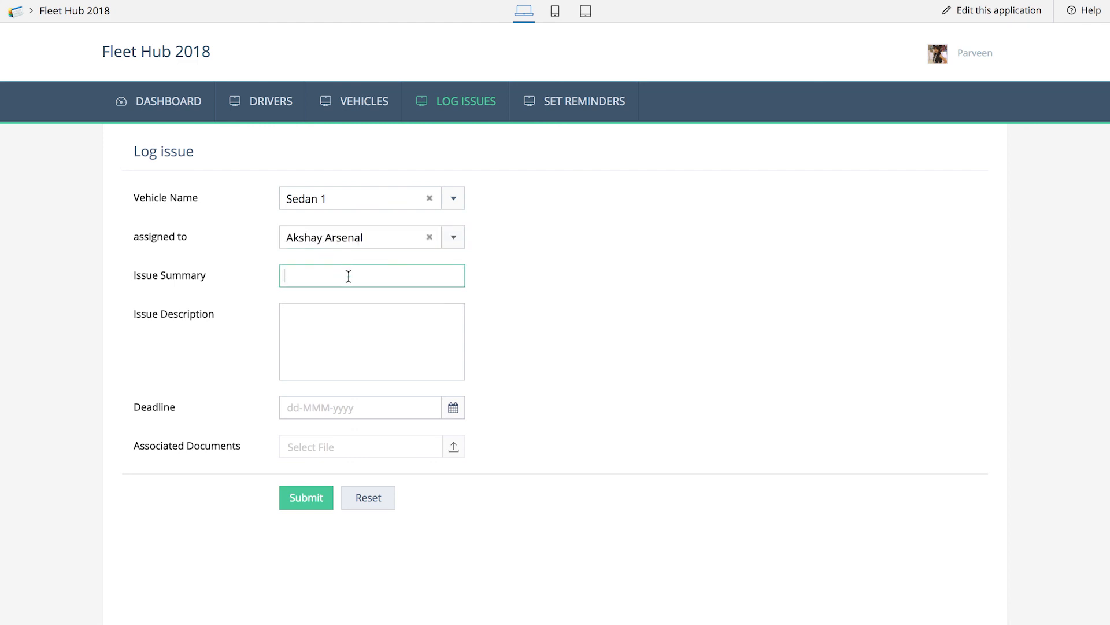
# Submit the issue with summary "LoW Oil", description "Fill motor oil" and deadline 19-Mar-2018, and show All Log Issues
pyautogui.write('LoW Oil')
pyautogui.press('Tab')
pyautogui.write('Fill motor oil')
pyautogui.click(359, 406)
pyautogui.click(322, 321)
pyautogui.click(306, 498)
pyautogui.moveTo(461, 101)
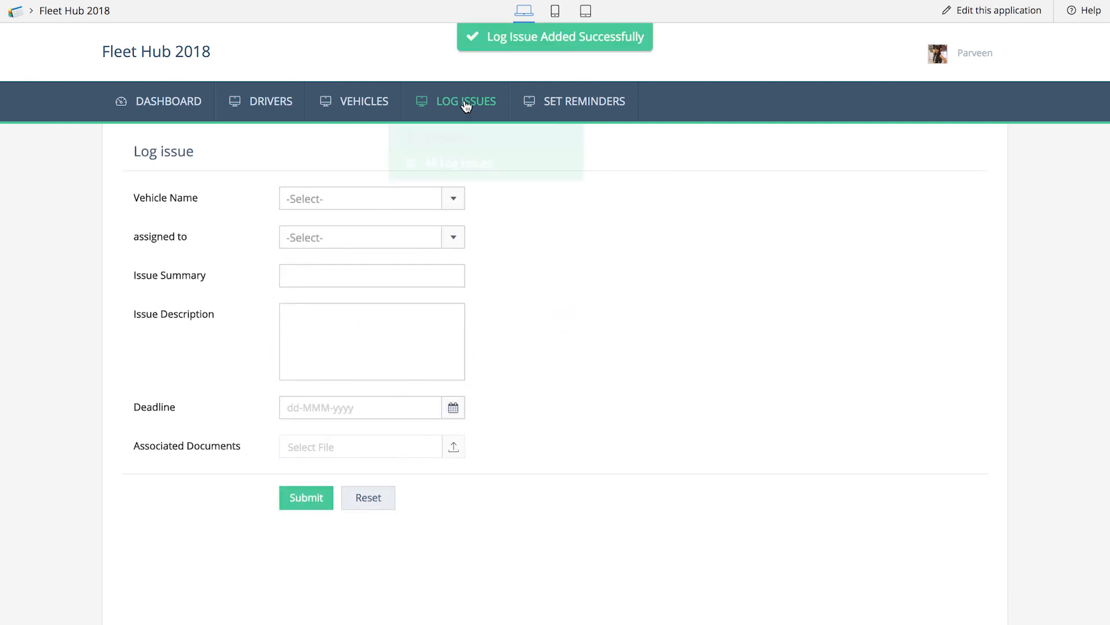
pyautogui.click(476, 164)
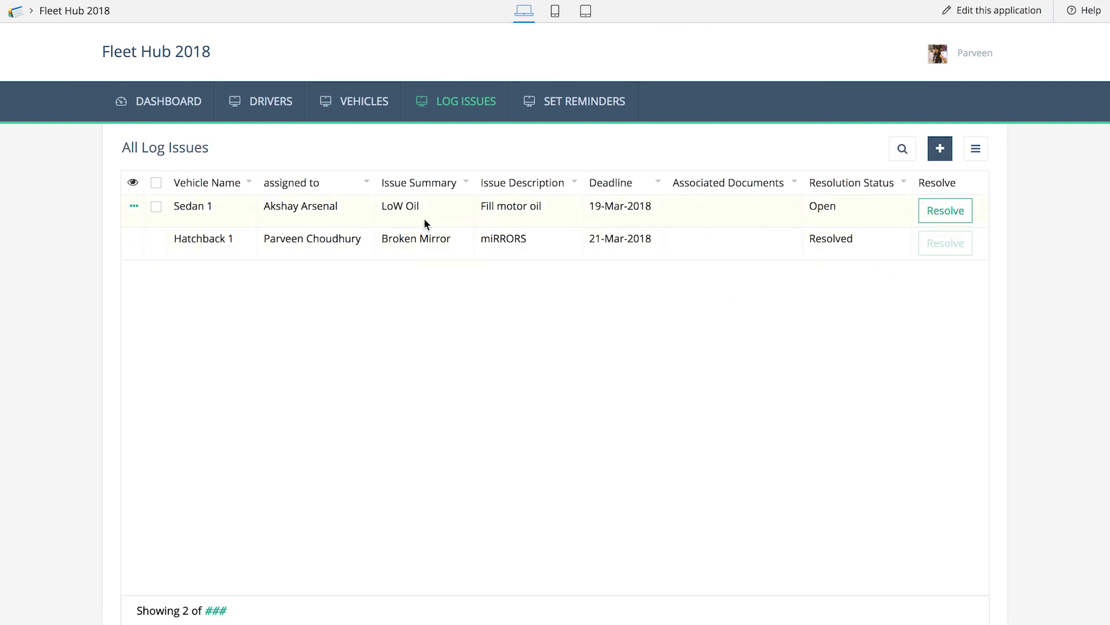
# Submit a Set Reminders record for the LoW Oil issue
pyautogui.click(602, 138)
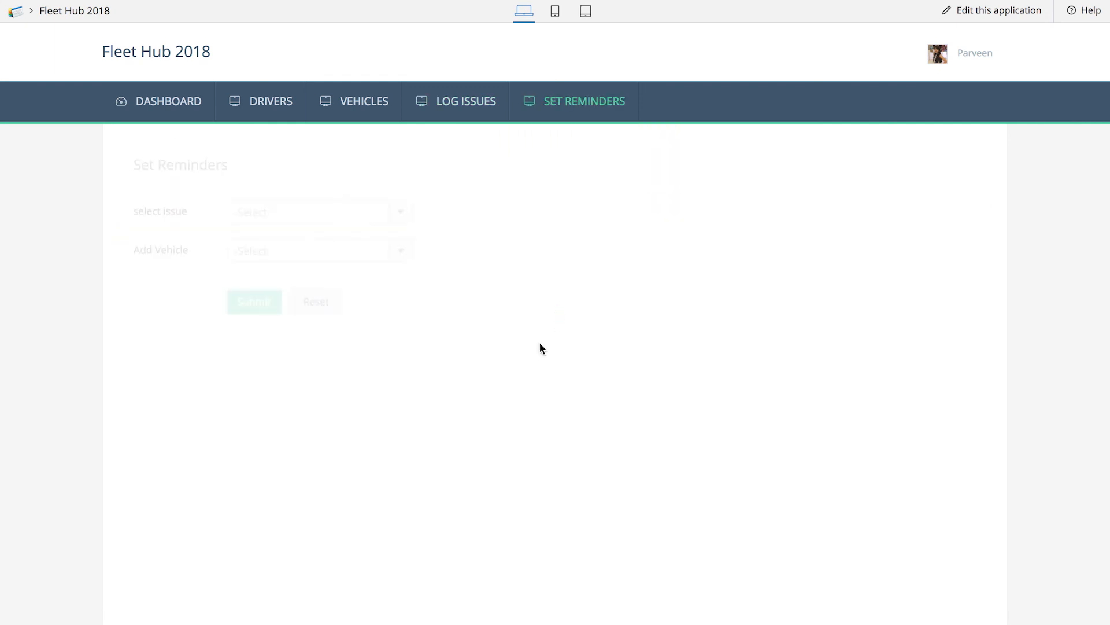
pyautogui.click(335, 209)
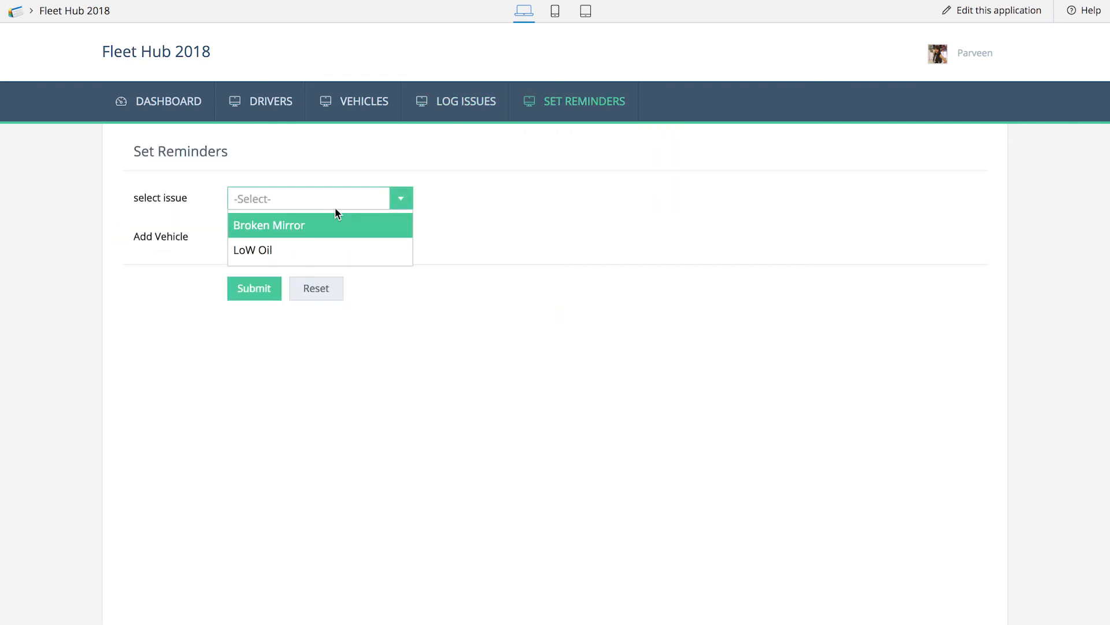
pyautogui.click(336, 248)
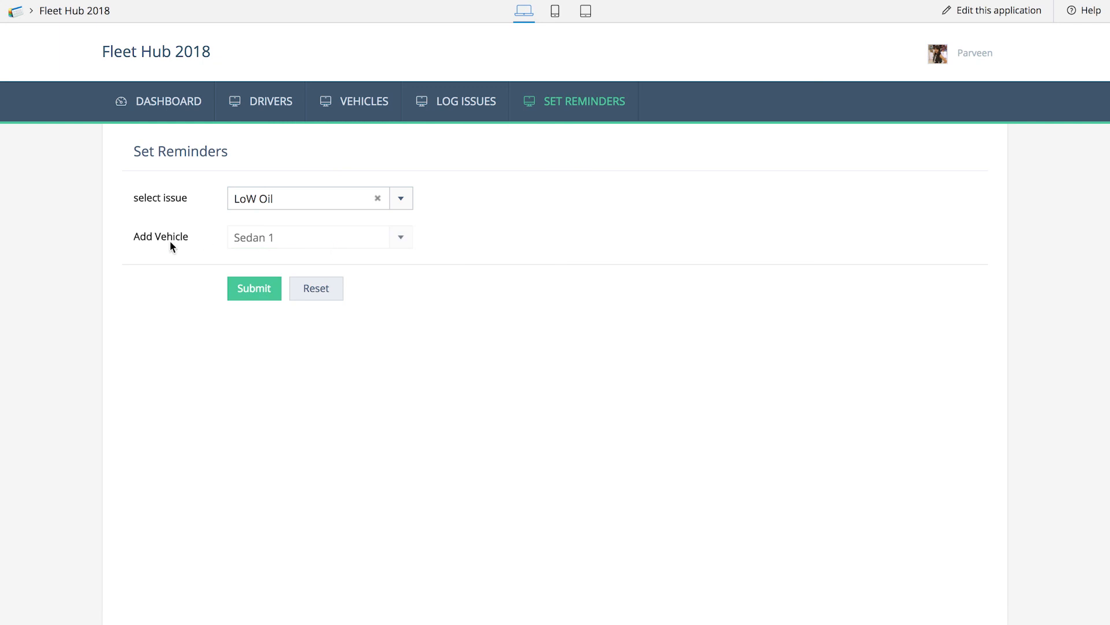
pyautogui.click(266, 298)
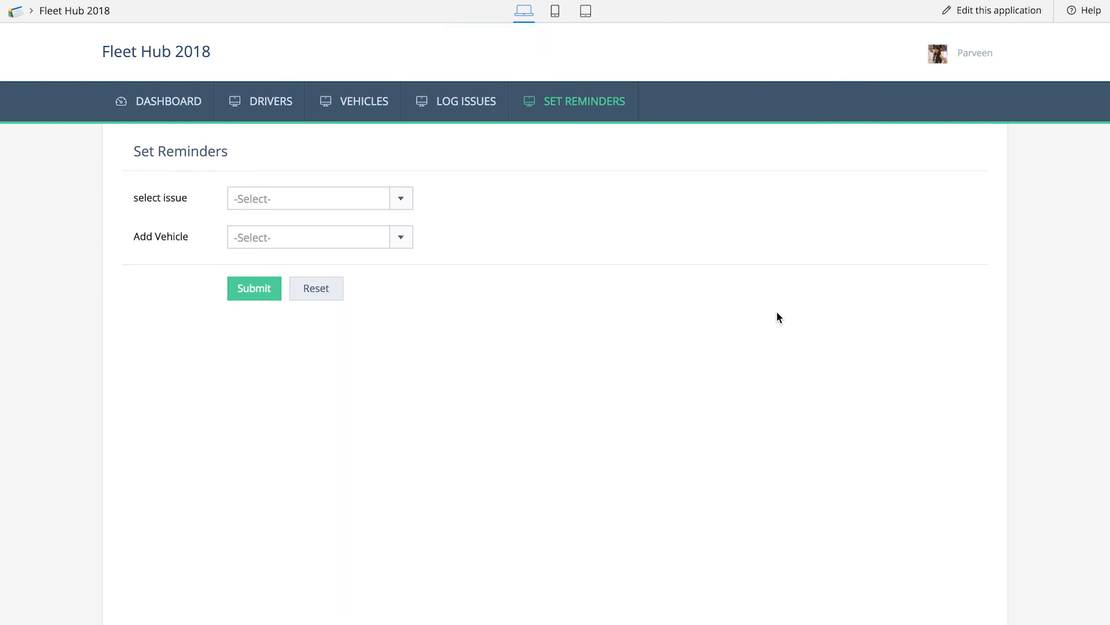
# Switch to Zoho Mail to read the issue assignment e-mail, and return to Fleet Hub 2018 to view All Set Reminders
pyautogui.hotkey('ctrl', 'Right')
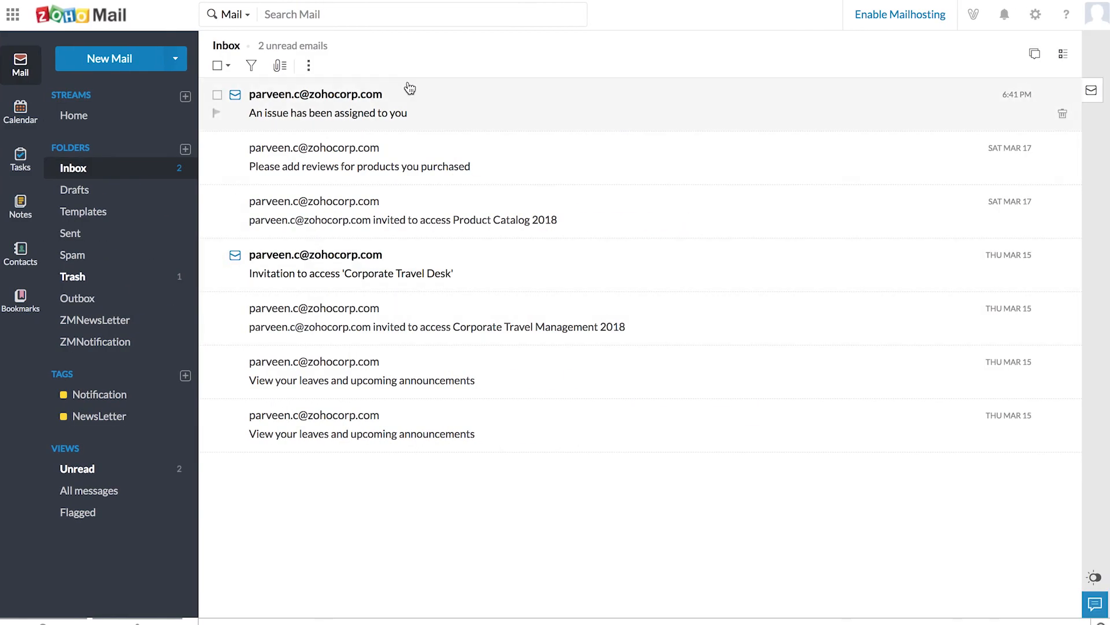
pyautogui.click(412, 119)
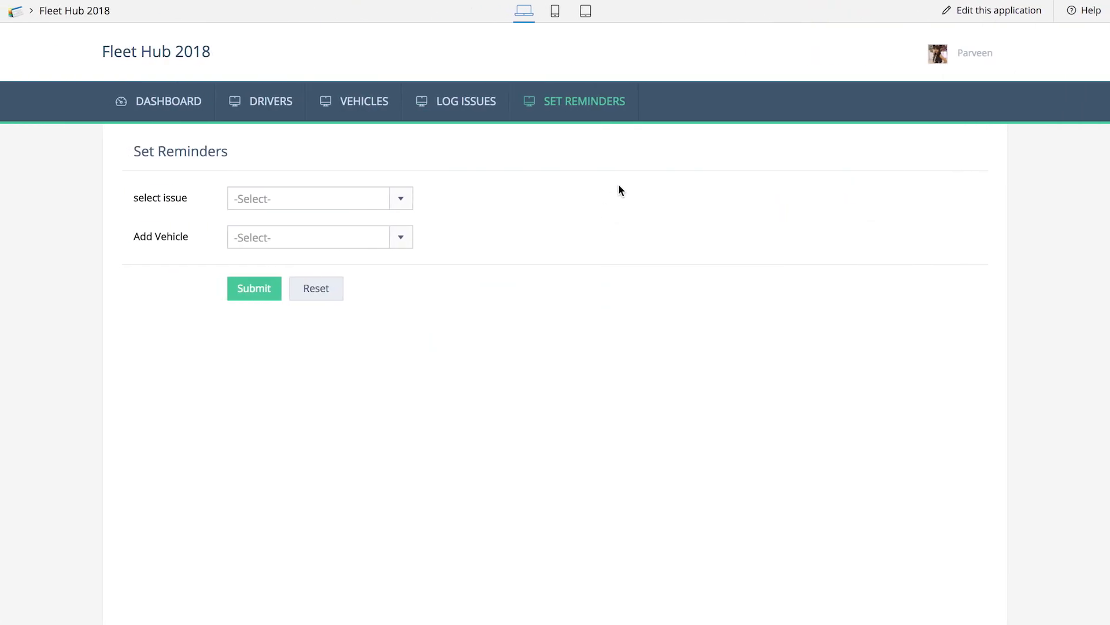
pyautogui.moveTo(572, 99)
pyautogui.click(577, 162)
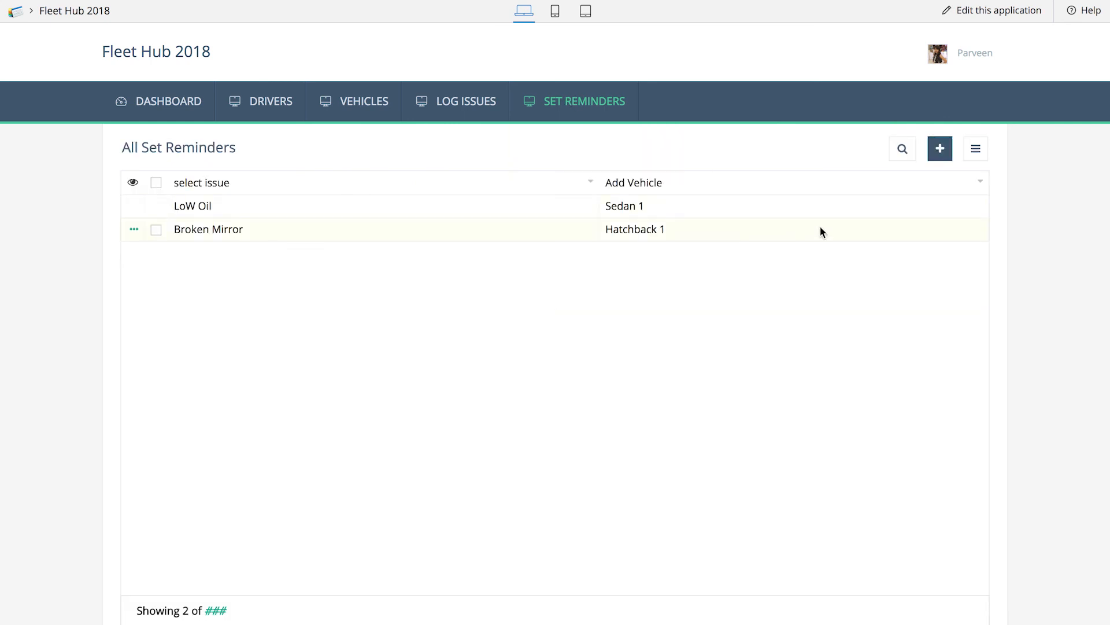
# Resolve the LoW Oil issue of Sedan 1 from the dashboard's All Log Issues report
pyautogui.click(113, 108)
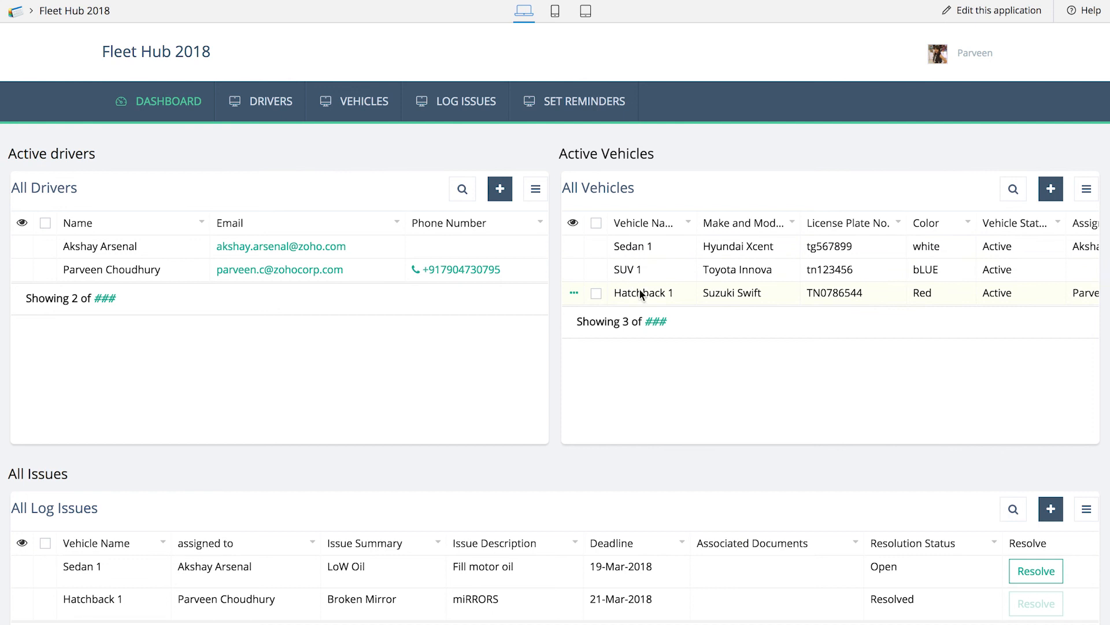
pyautogui.scroll(-3, 637, 289)
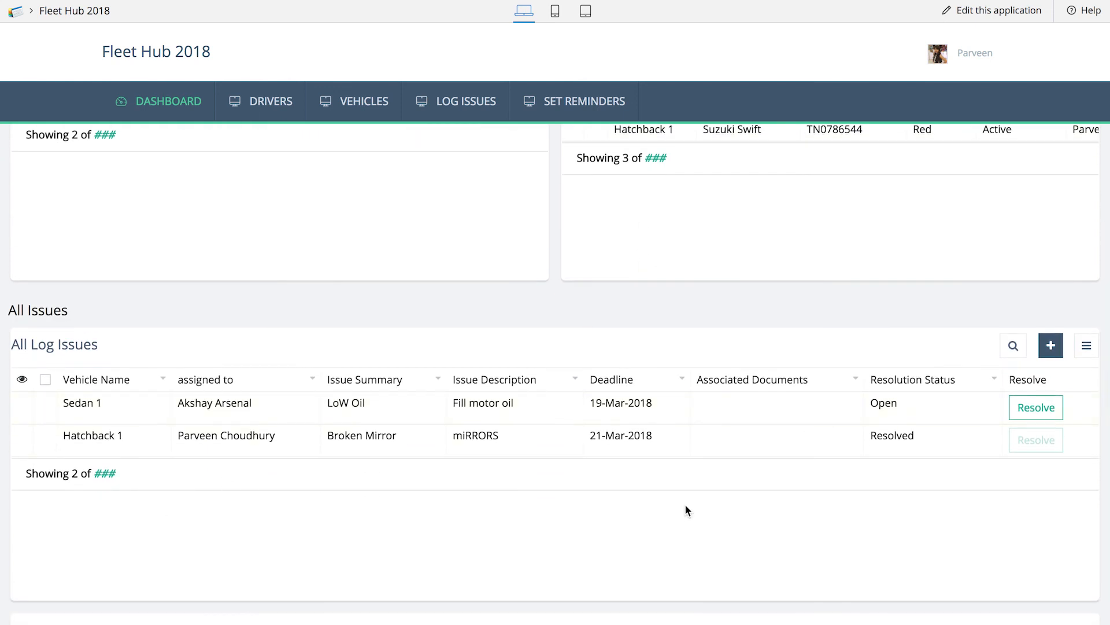
pyautogui.scroll(3, 685, 505)
pyautogui.scroll(-2, 685, 504)
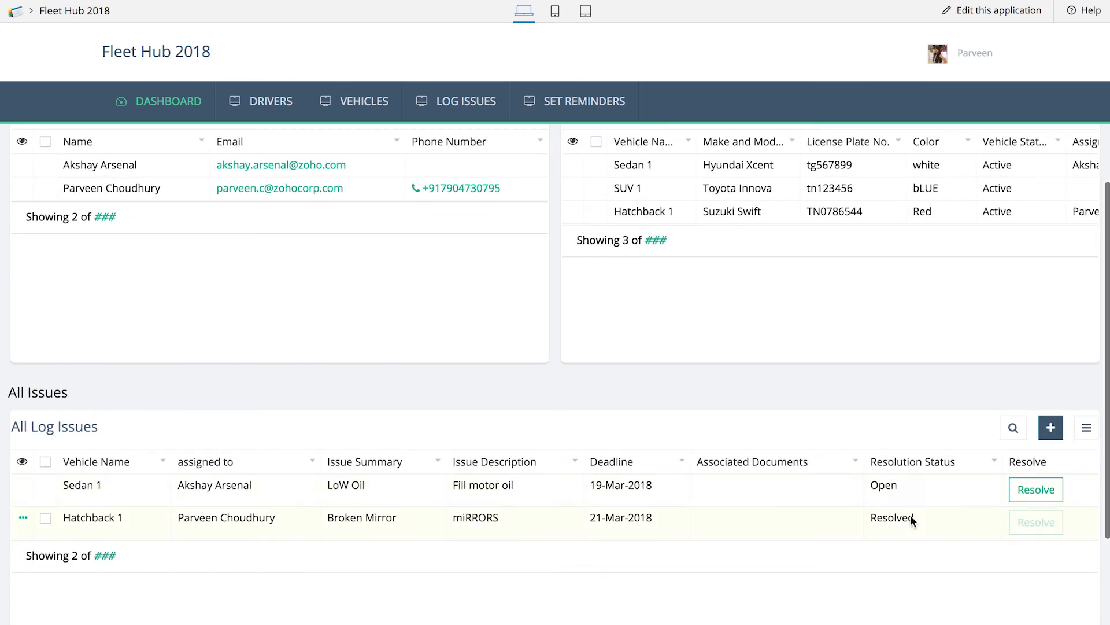
pyautogui.click(1036, 491)
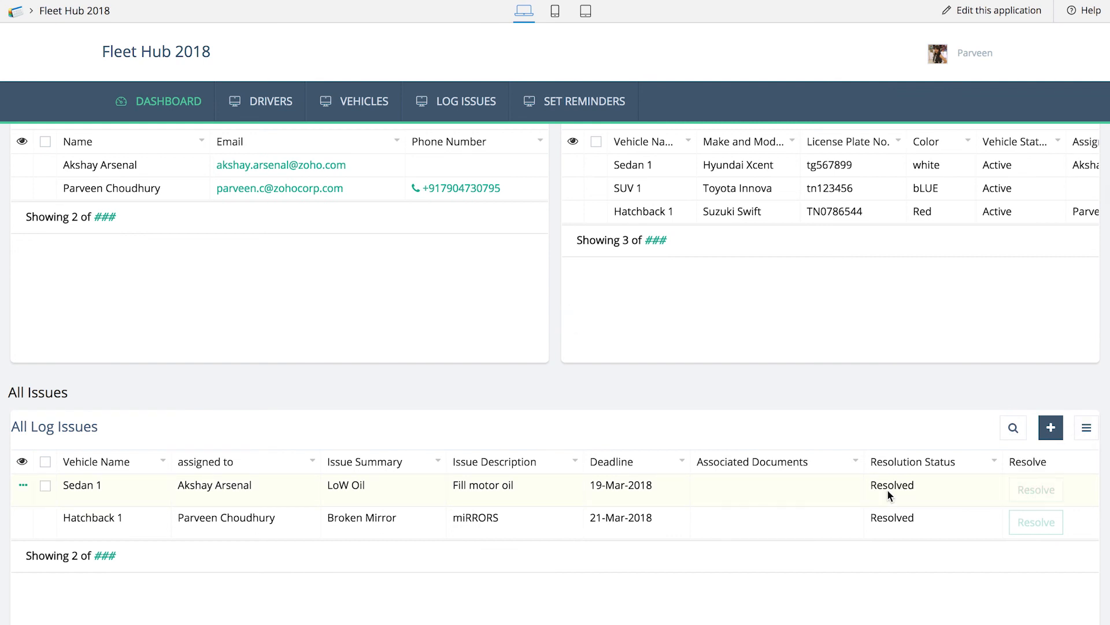
# Test the dashboard's link to the Set Reminders form, and return to the dashboard to review its reports
pyautogui.scroll(-3, 887, 488)
pyautogui.click(578, 584)
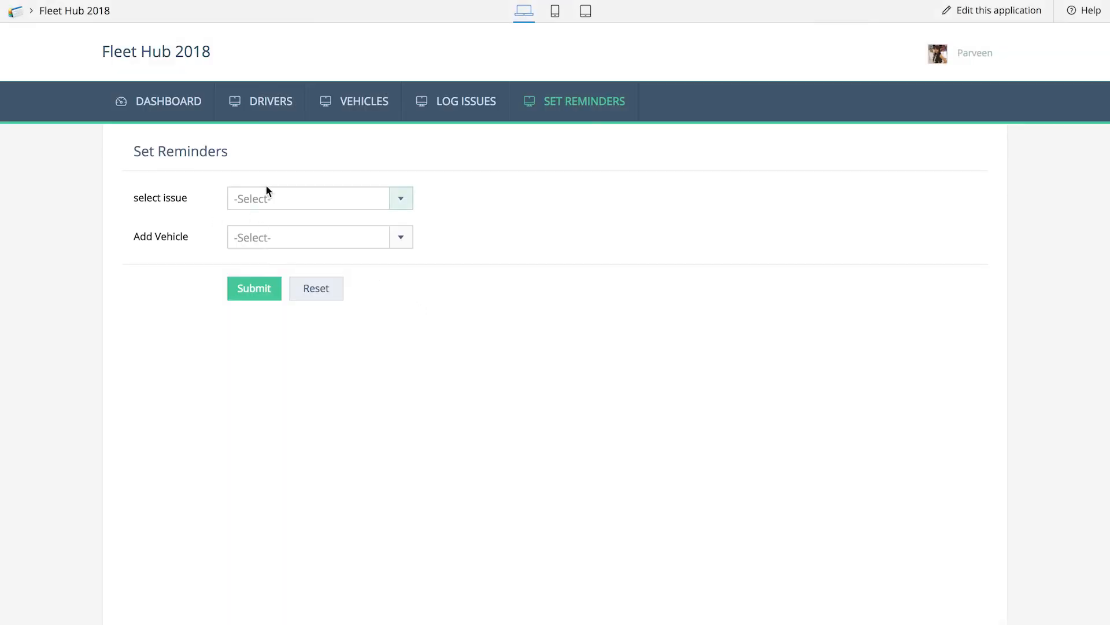
pyautogui.click(164, 105)
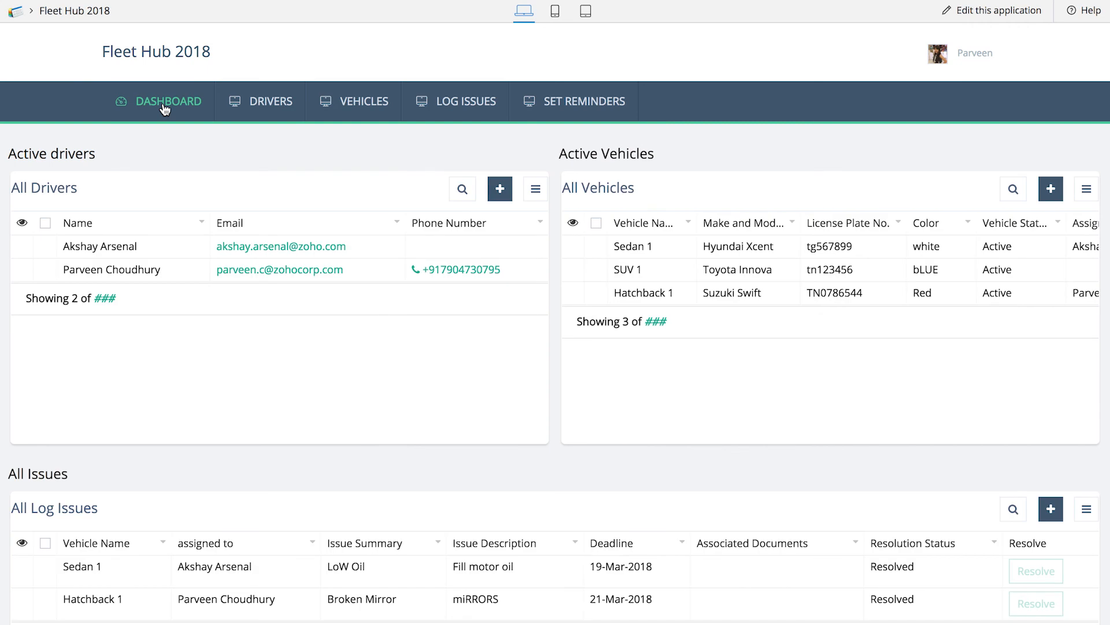
pyautogui.scroll(-4, 421, 318)
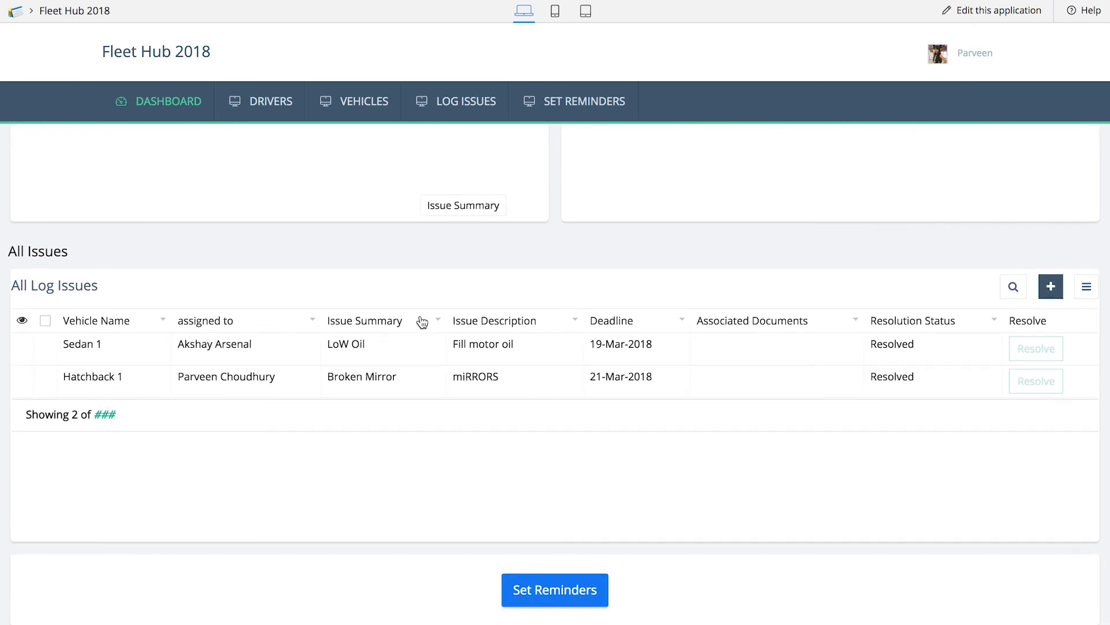
pyautogui.scroll(4, 578, 236)
pyautogui.moveTo(596, 119)
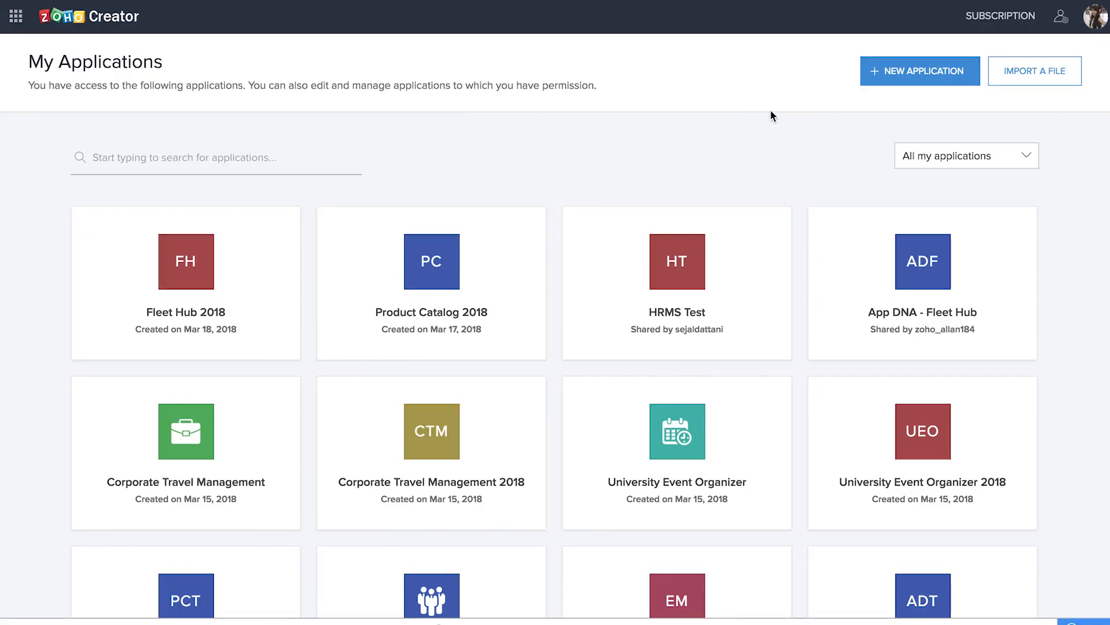
# Start creating an application, search the gallery for "flee", and install the pre-made Fleet Hub application
pyautogui.click(922, 83)
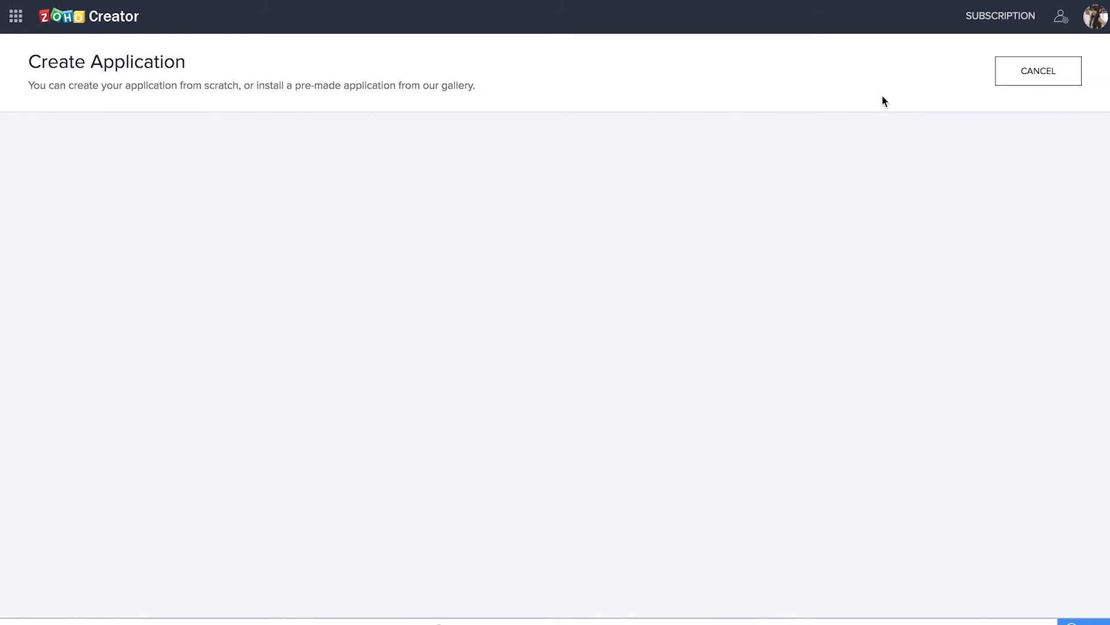
pyautogui.click(266, 158)
pyautogui.write('flee')
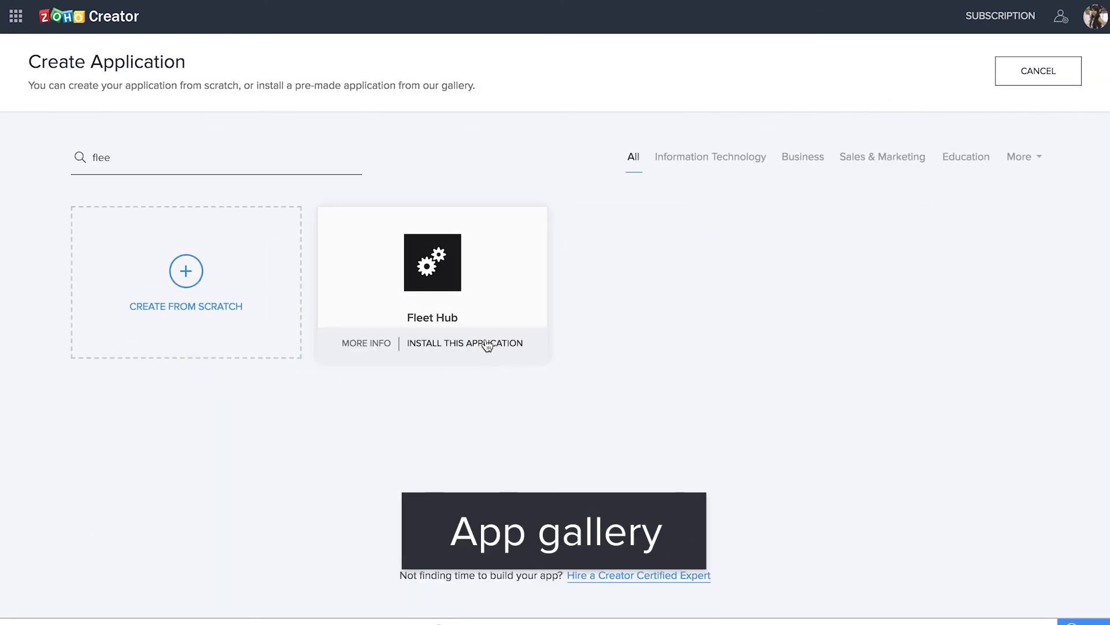
pyautogui.click(485, 344)
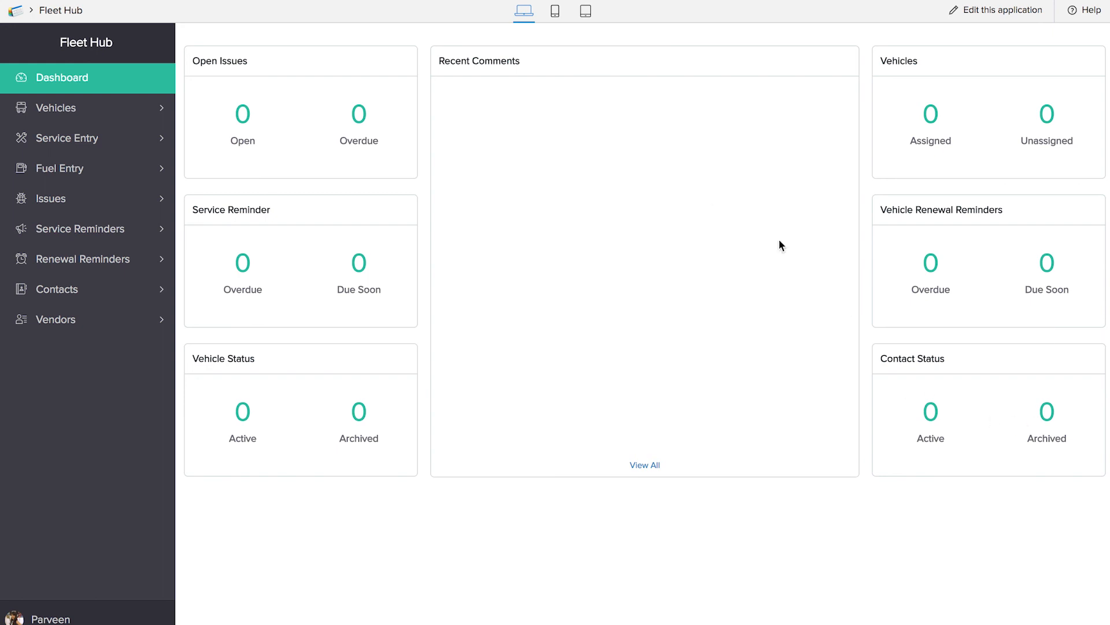
# Look through the Assignment History and Vehicles reports in the installed Fleet Hub application's Vehicles section
pyautogui.click(87, 112)
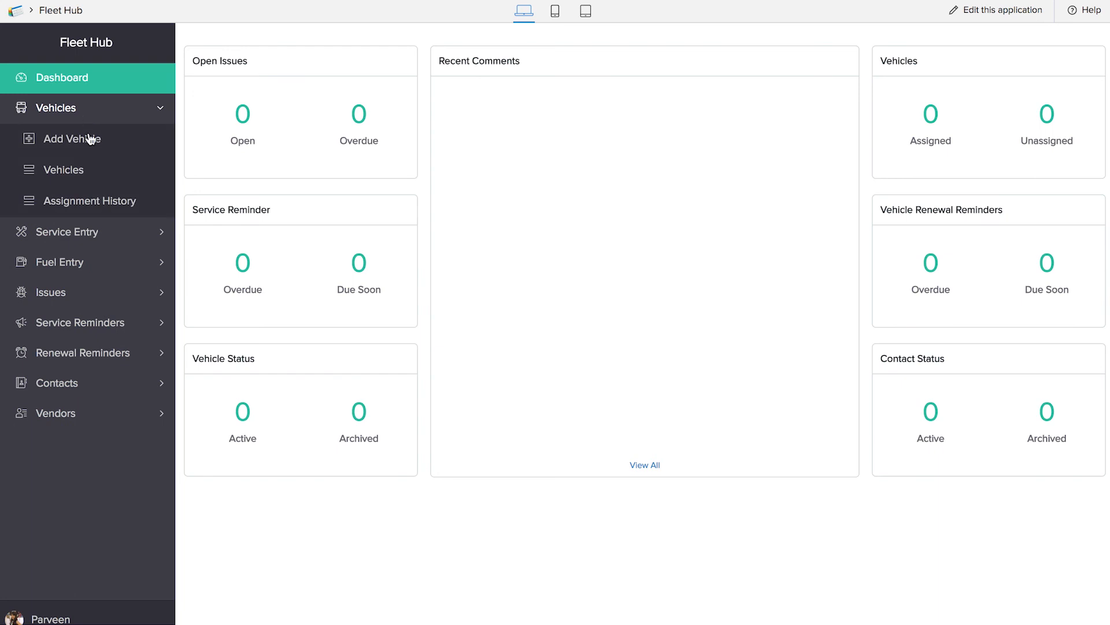
pyautogui.click(90, 203)
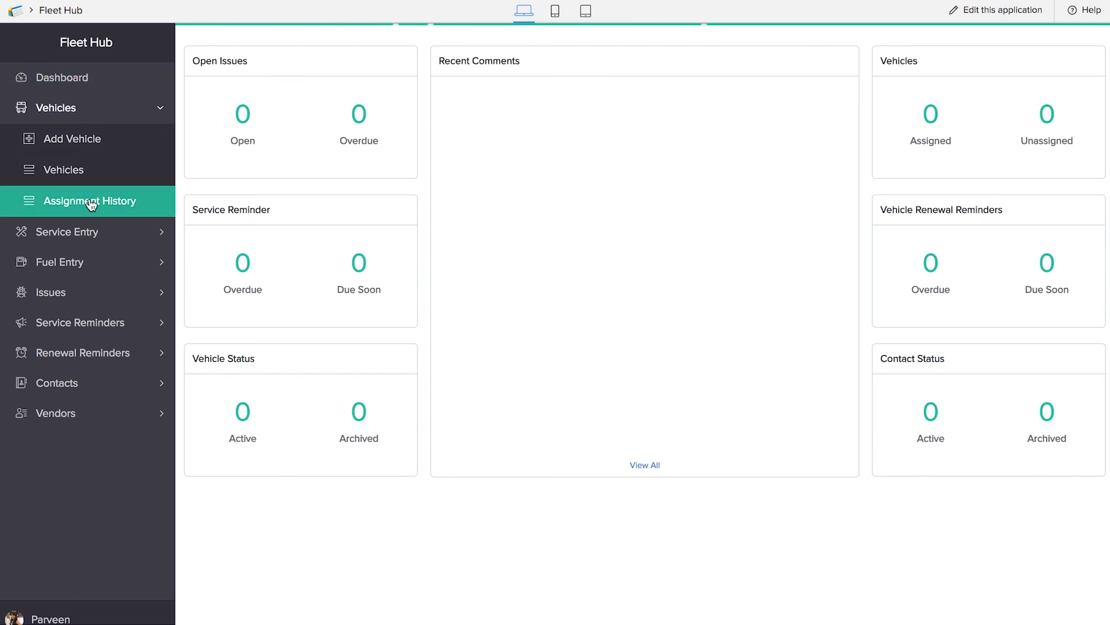
pyautogui.click(70, 169)
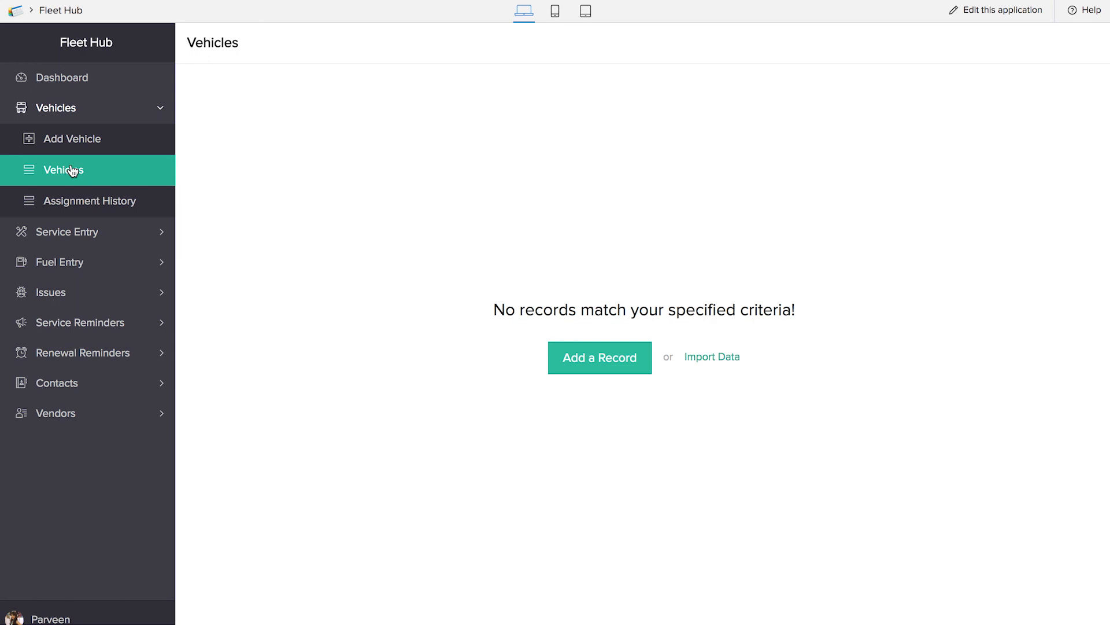
# Examine the Service Entry form's fields down to the additional details, including the choices offered for Vendor
pyautogui.click(88, 233)
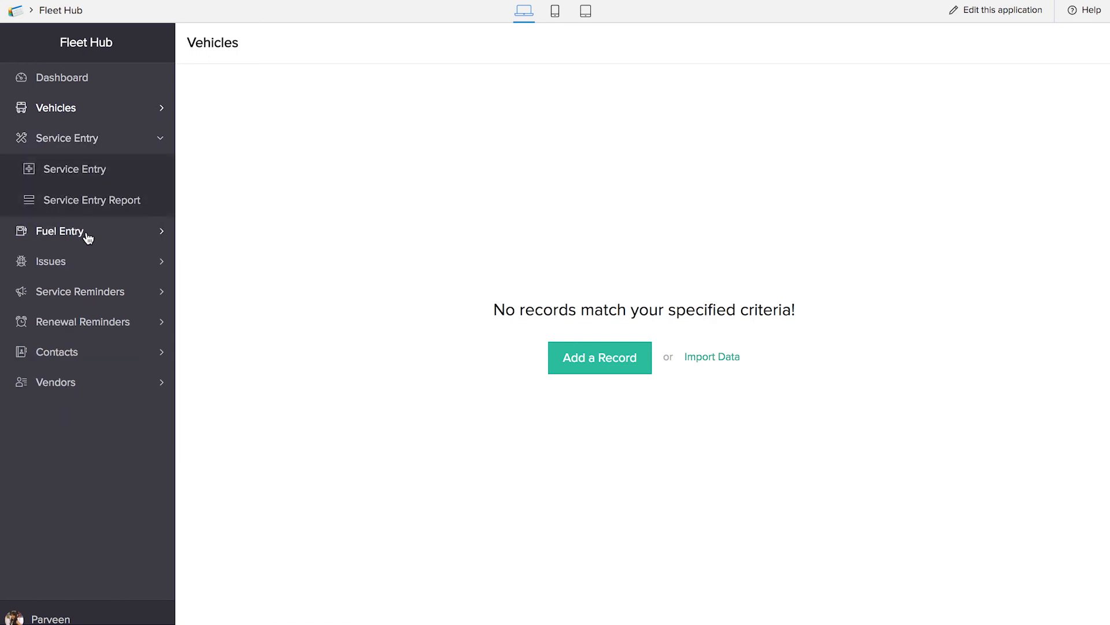
pyautogui.click(86, 168)
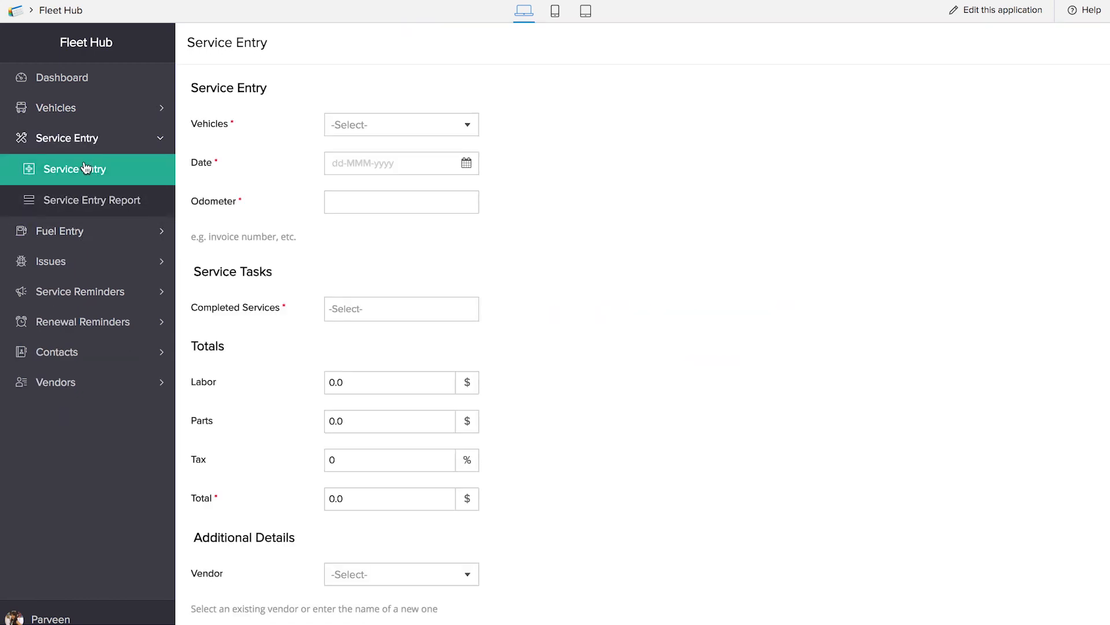
pyautogui.click(379, 209)
pyautogui.scroll(-4, 325, 371)
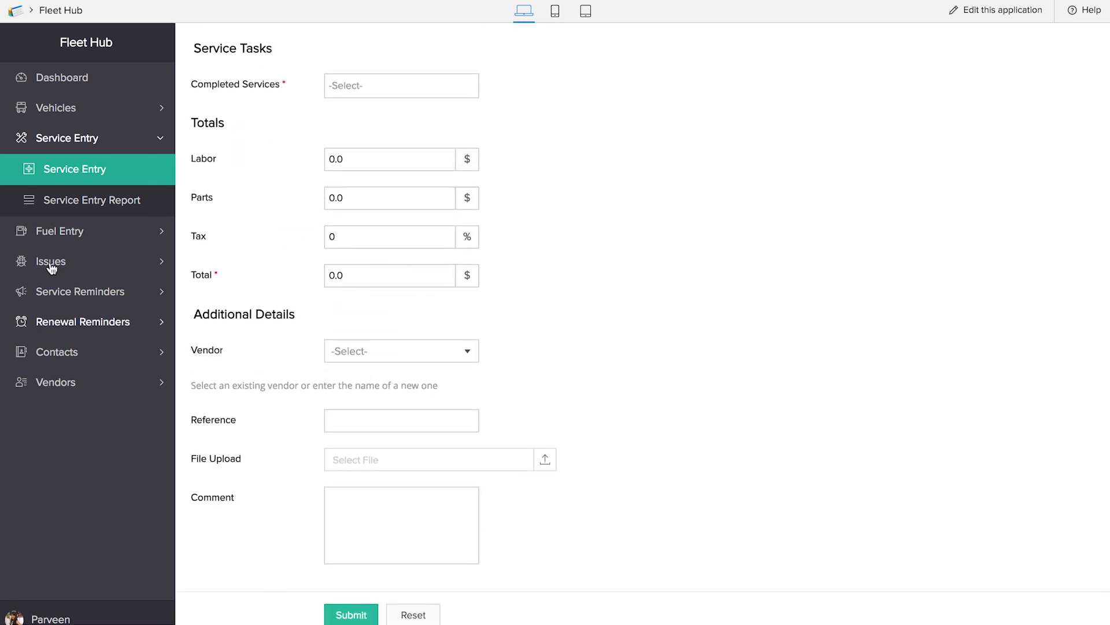
pyautogui.click(374, 347)
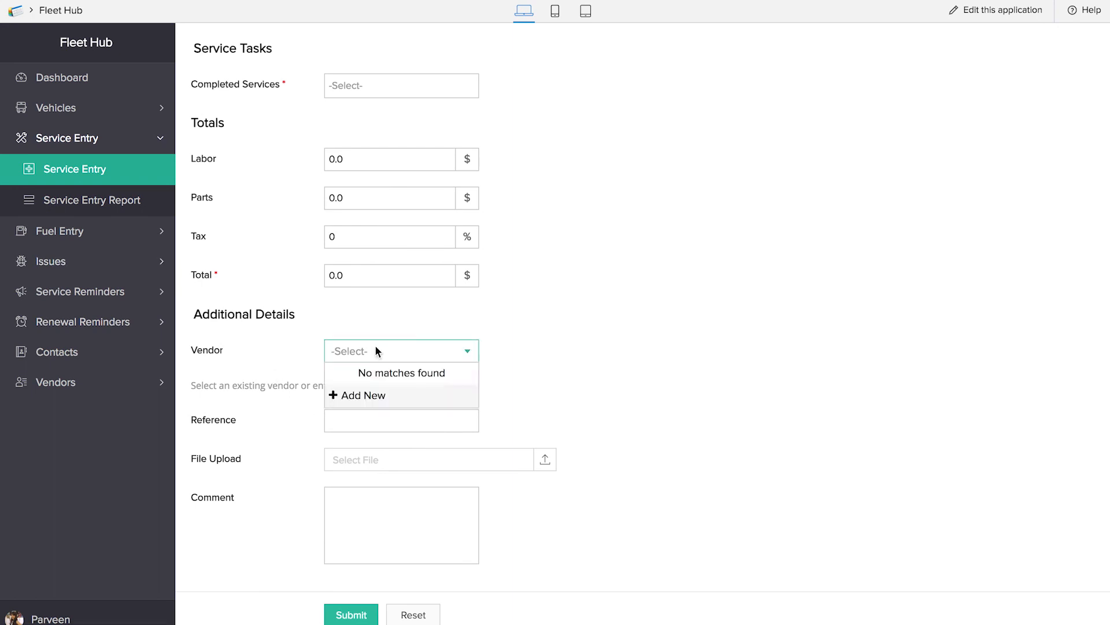
pyautogui.click(655, 425)
# Review the Fuel Entry form, and expand the Vendors section to see its components
pyautogui.click(108, 230)
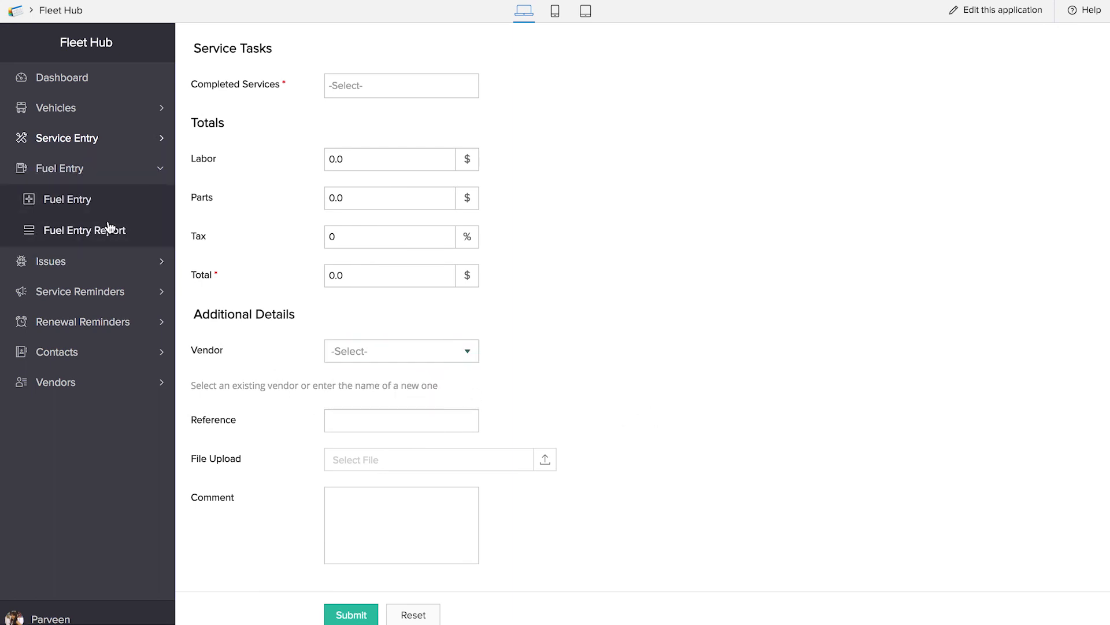
pyautogui.click(83, 204)
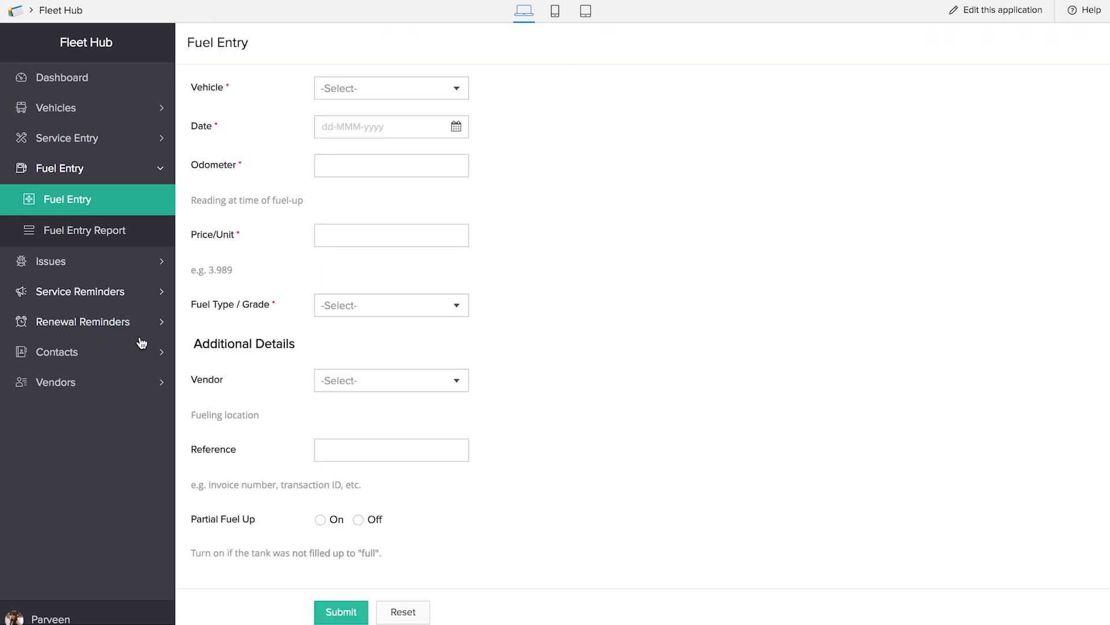
pyautogui.click(98, 383)
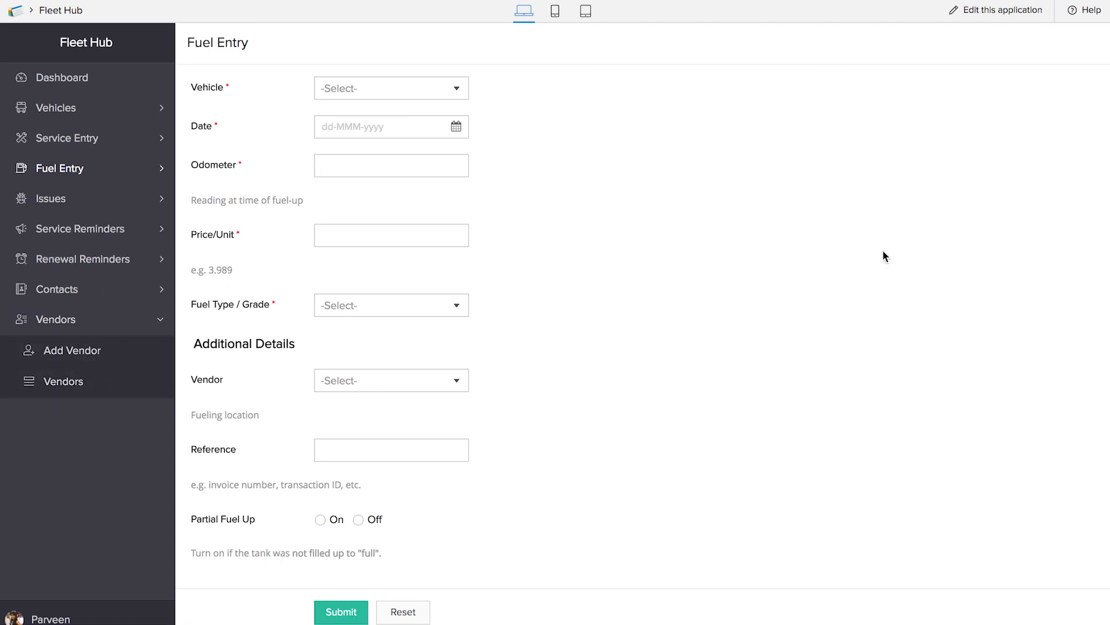